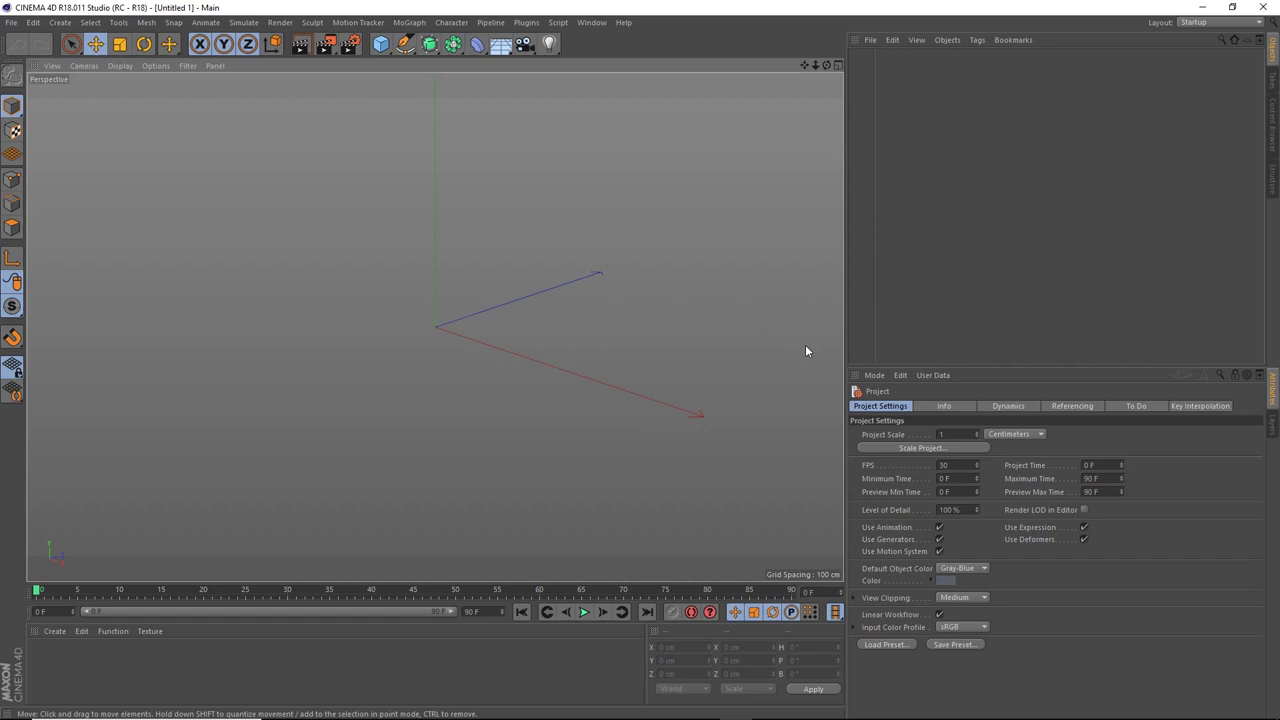
# Look through the window layout options, close them unchanged, and select the Rotate tool.
pyautogui.click(591, 22)
pyautogui.moveTo(606, 48)
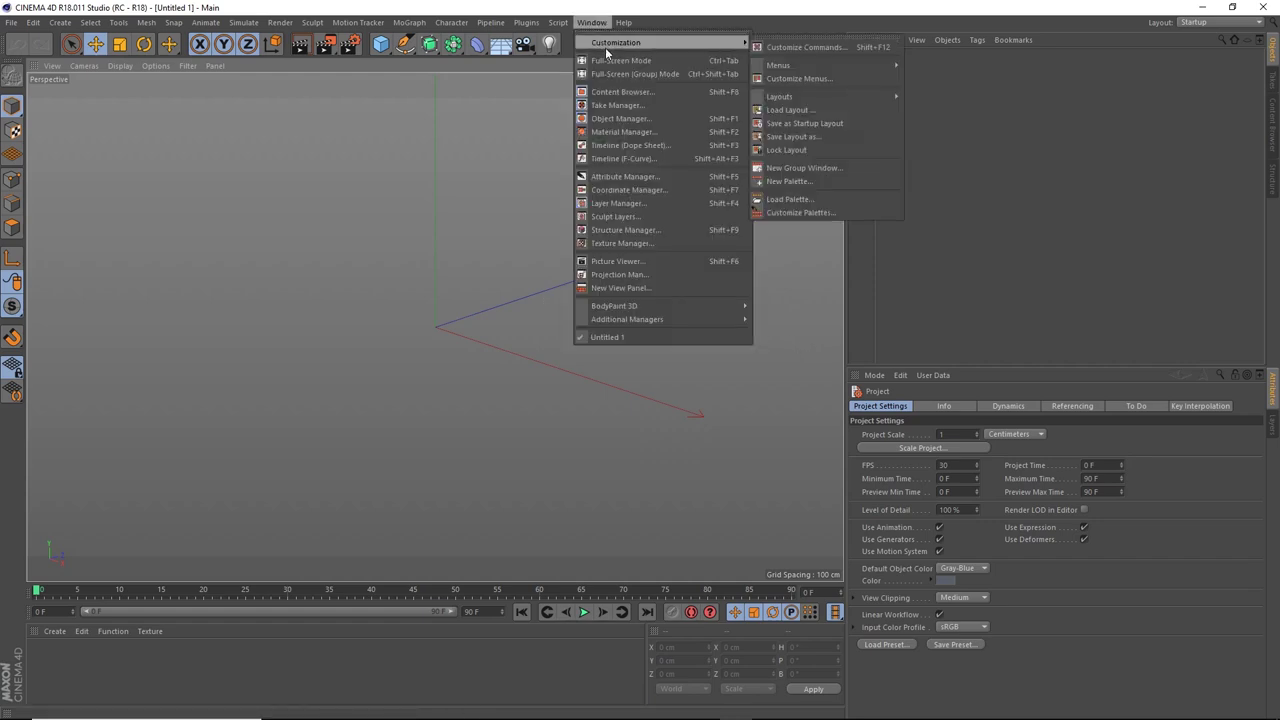
pyautogui.moveTo(868, 96)
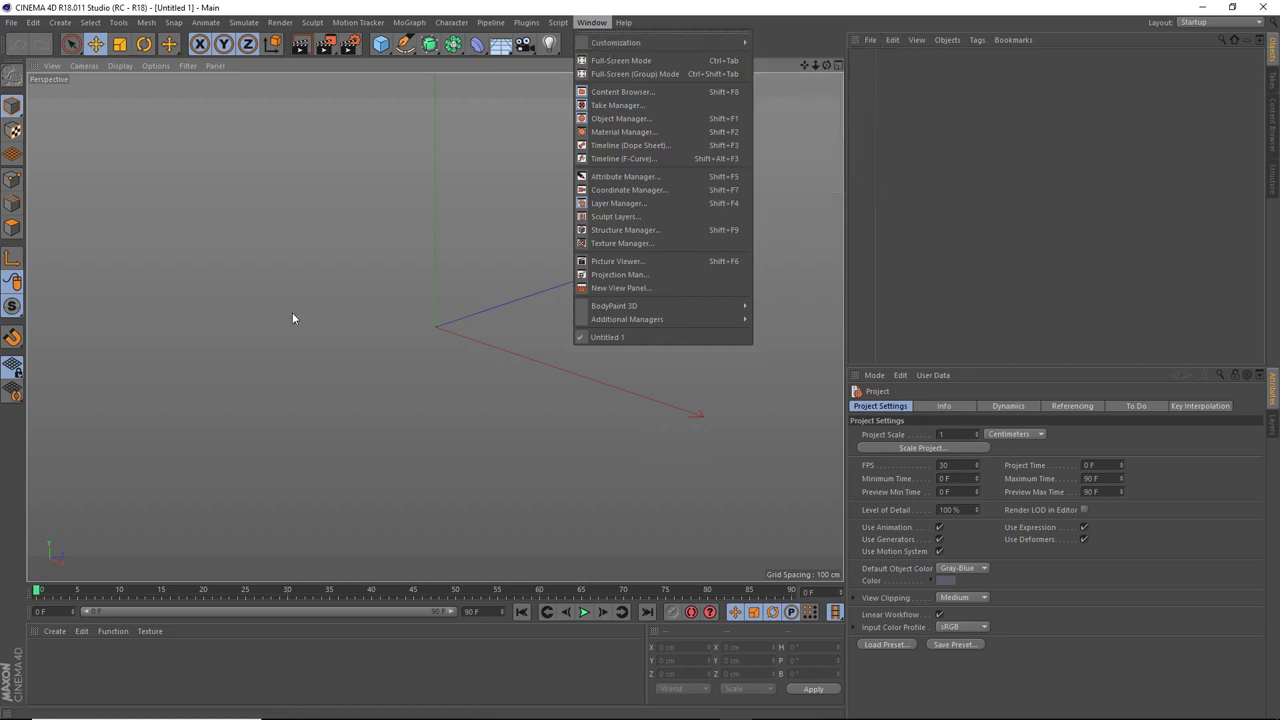
pyautogui.click(449, 302)
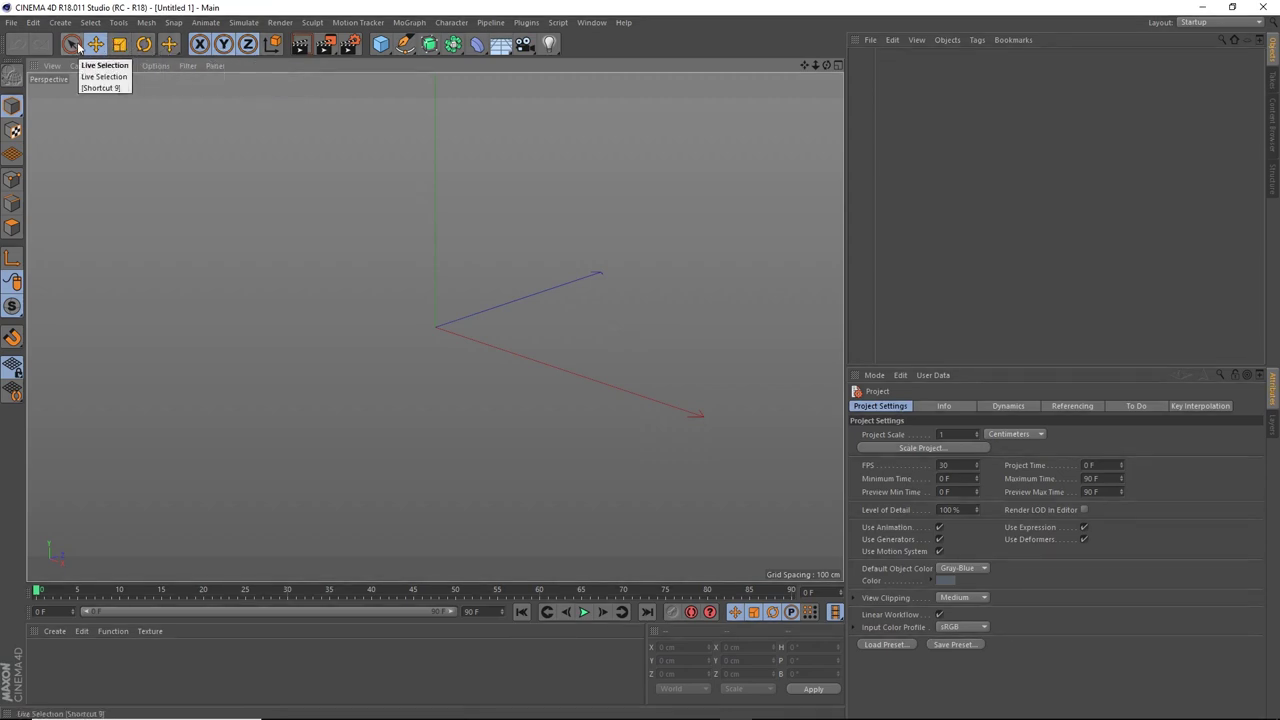
pyautogui.click(140, 54)
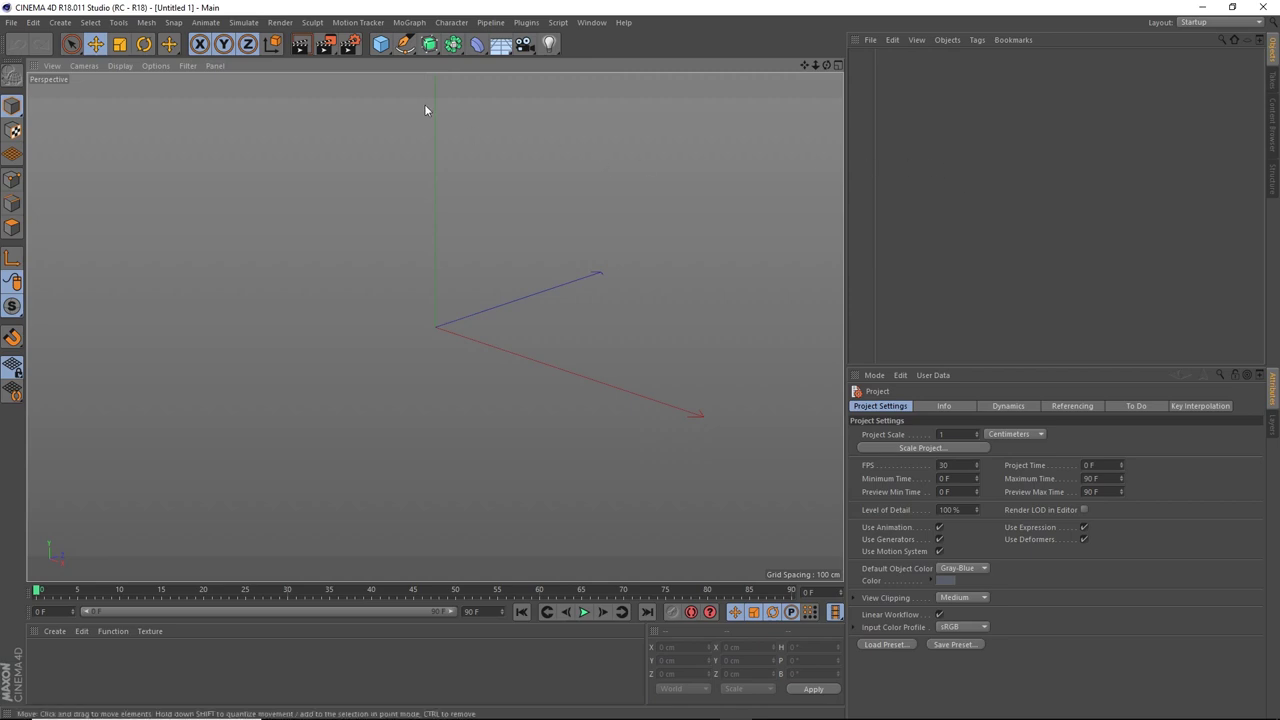
# Add a default 200 cm cube, orbit around it, and show the four-view layout.
pyautogui.click(381, 45)
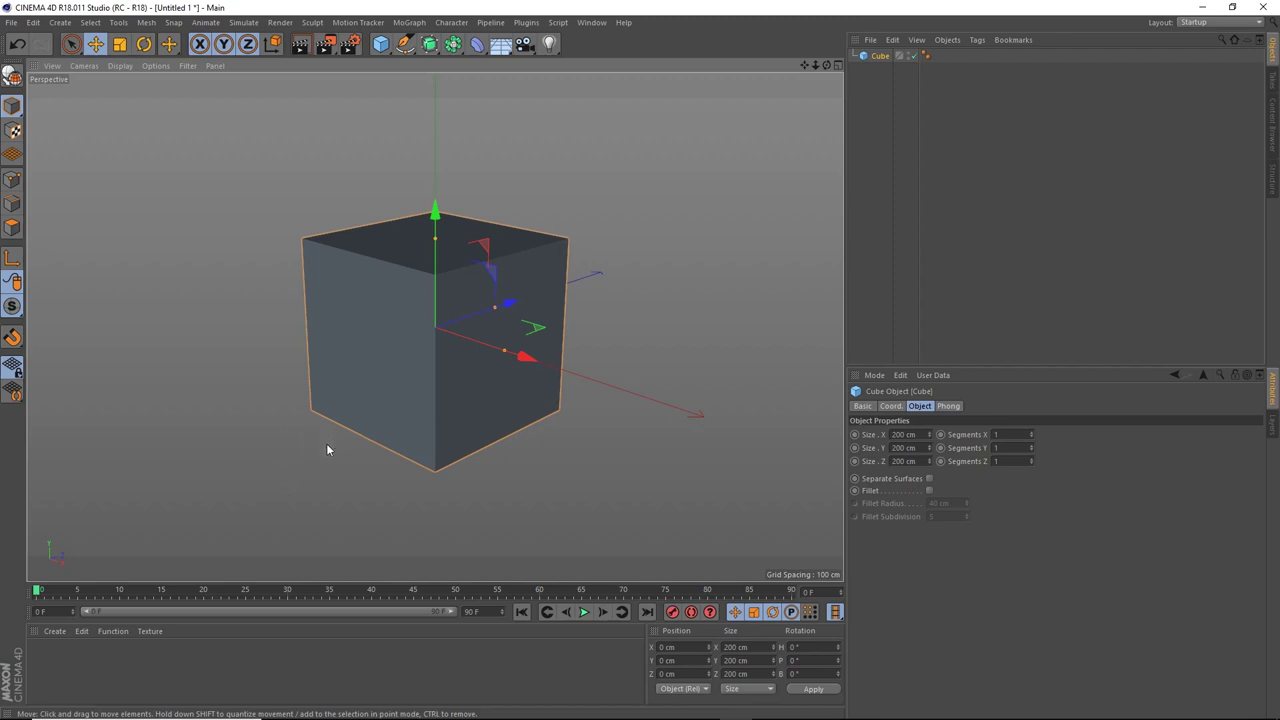
pyautogui.keyDown('alt'); pyautogui.moveTo(271, 418); pyautogui.dragTo(227, 407); pyautogui.keyUp('alt')
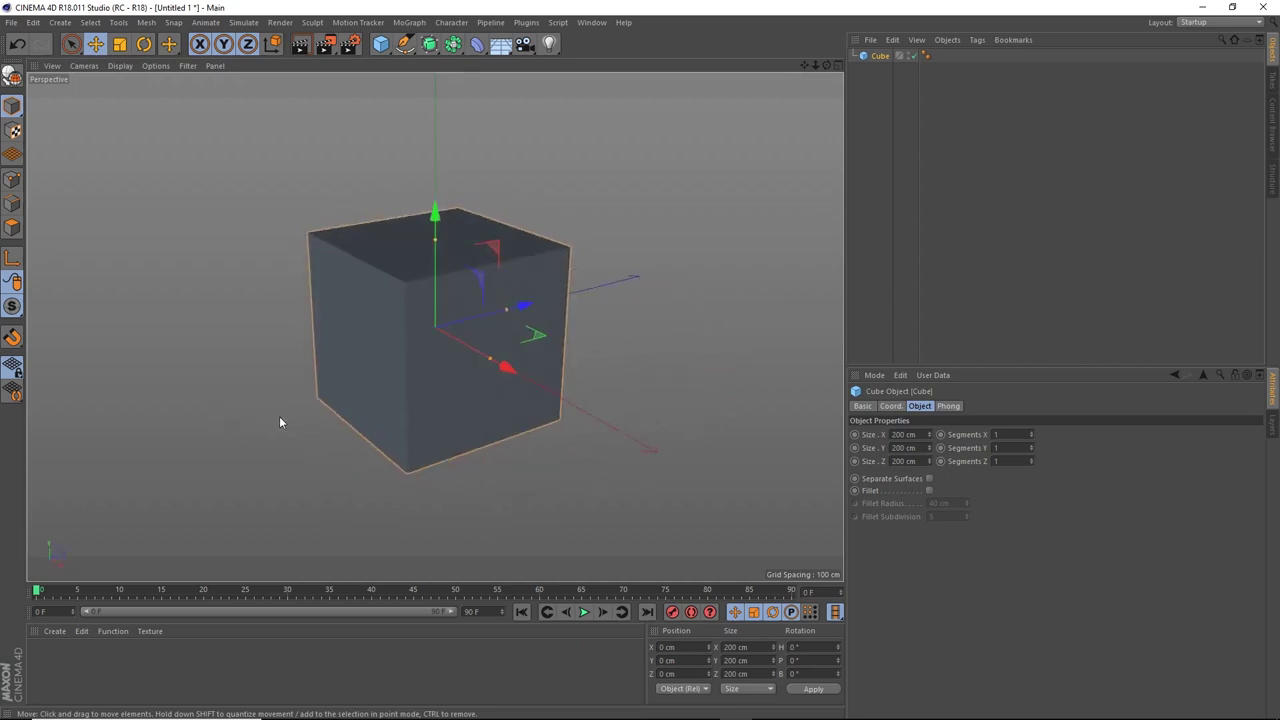
pyautogui.keyDown('alt'); pyautogui.moveTo(284, 411); pyautogui.dragTo(317, 397); pyautogui.keyUp('alt')
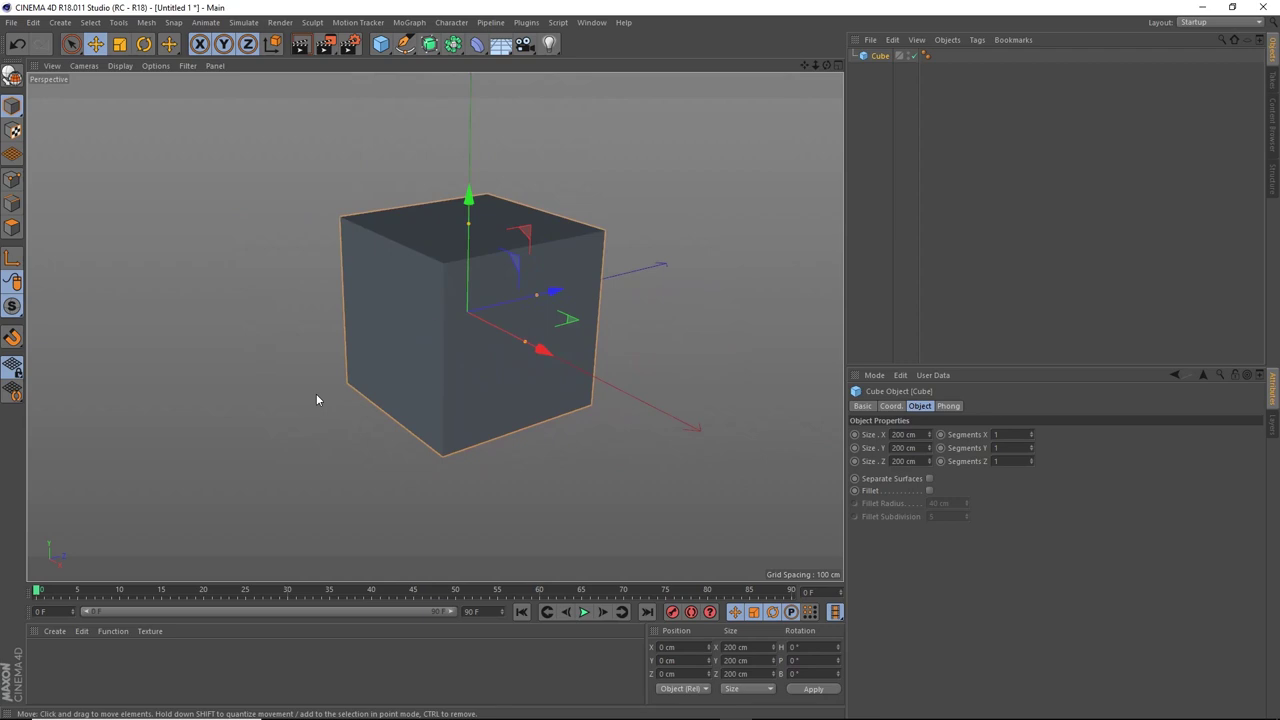
pyautogui.middleClick(400, 413)
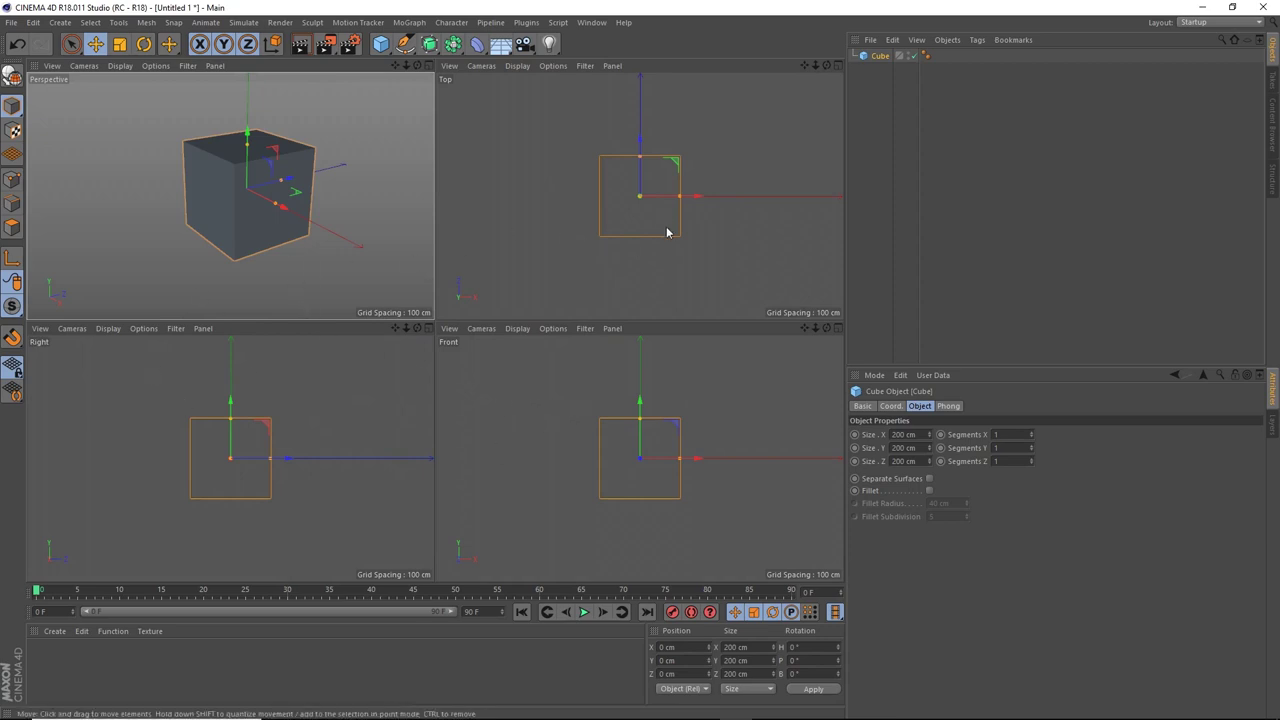
# Hide the cube and add a 180 cm Figure, orbiting closer to it.
pyautogui.click(909, 57)
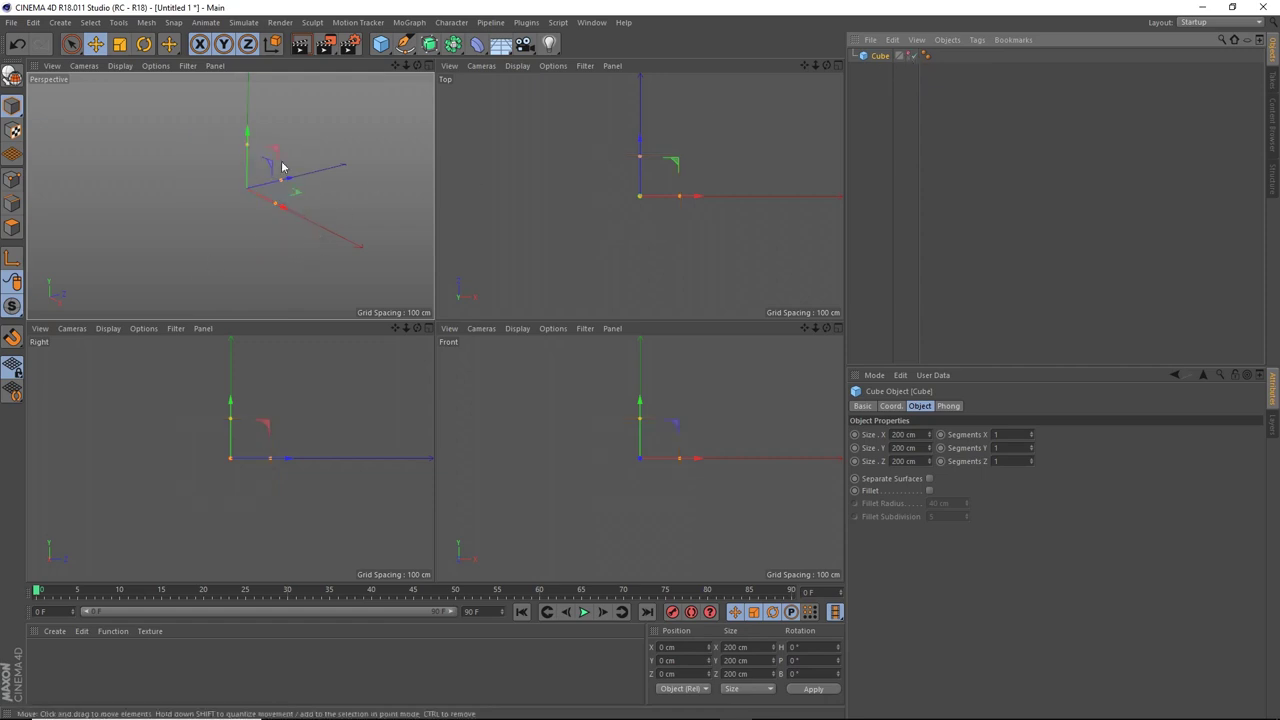
pyautogui.moveTo(380, 53); pyautogui.dragTo(559, 140)
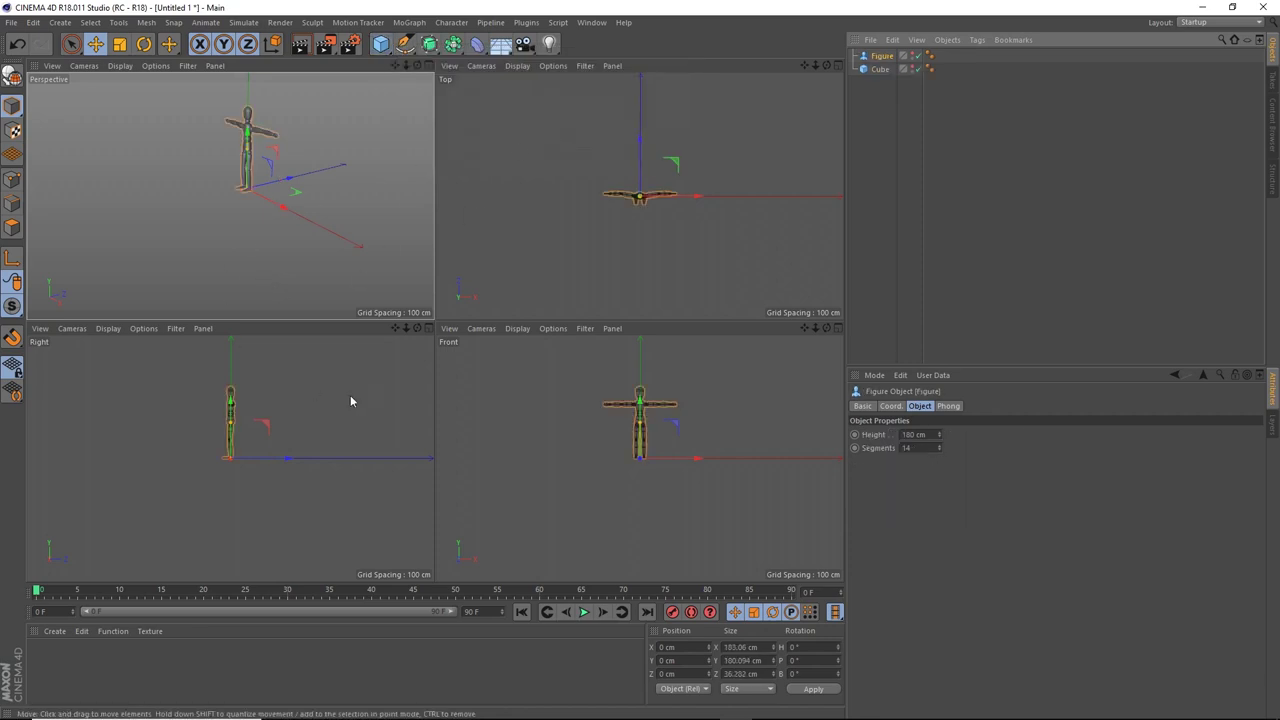
pyautogui.keyDown('alt'); pyautogui.moveTo(268, 231); pyautogui.dragTo(289, 215); pyautogui.keyUp('alt')
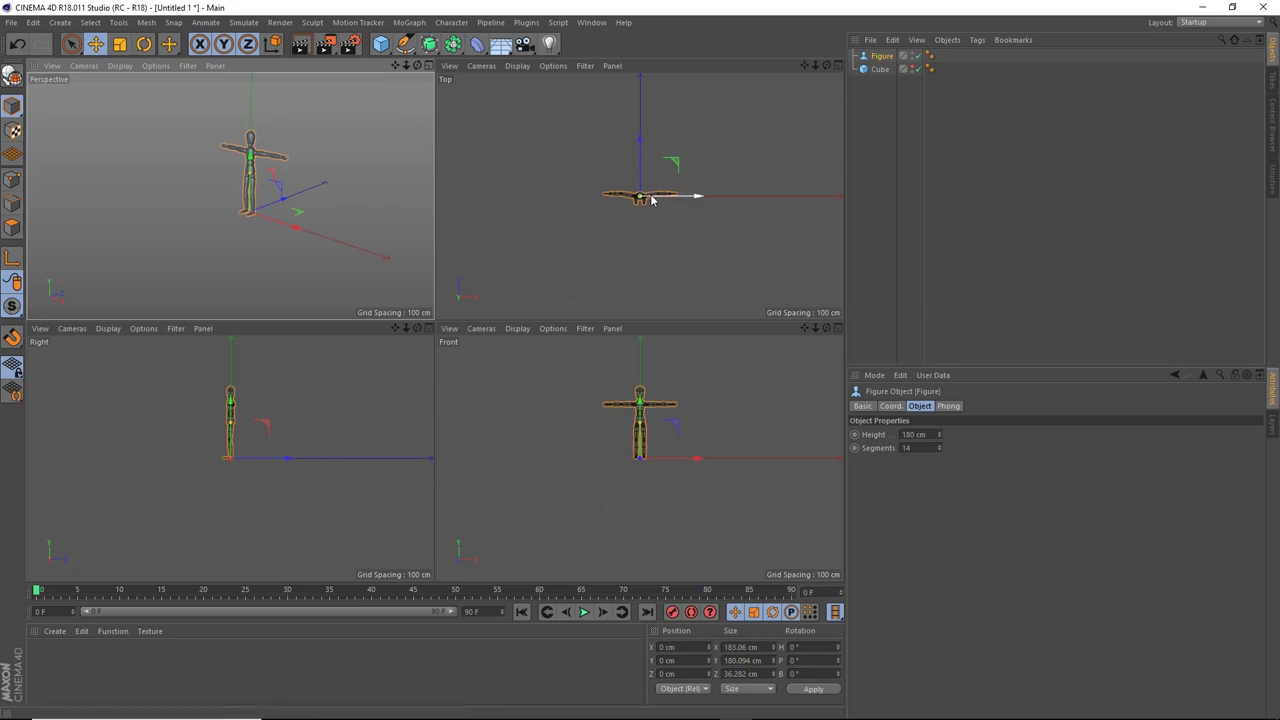
# Cycle the view layouts and leave the Perspective view maximised on its own.
pyautogui.middleClick(649, 225)
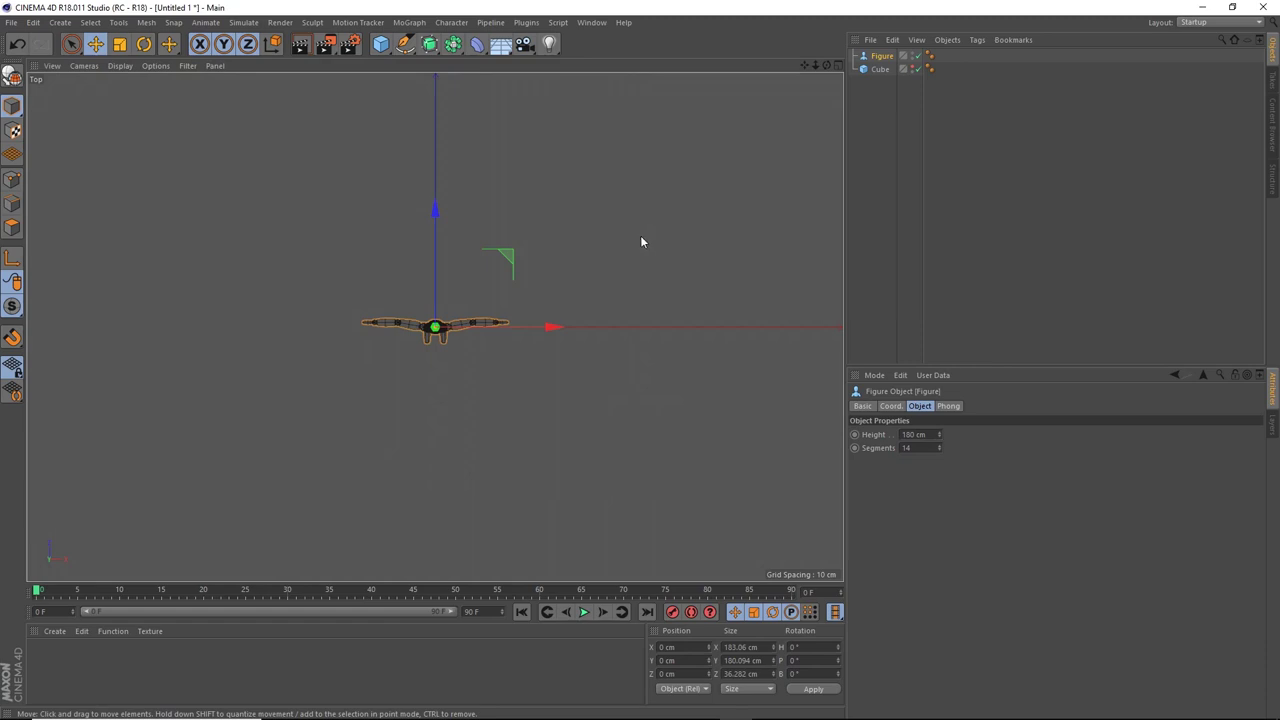
pyautogui.middleClick(641, 240)
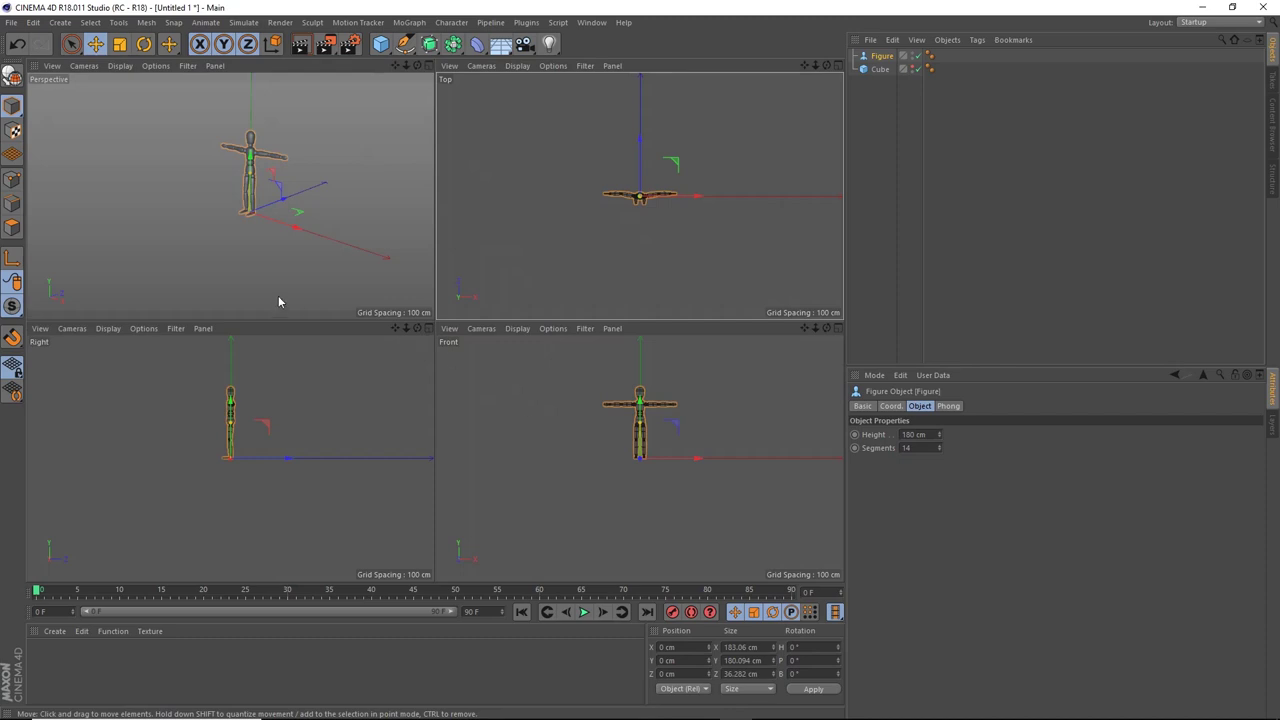
pyautogui.middleClick(297, 274)
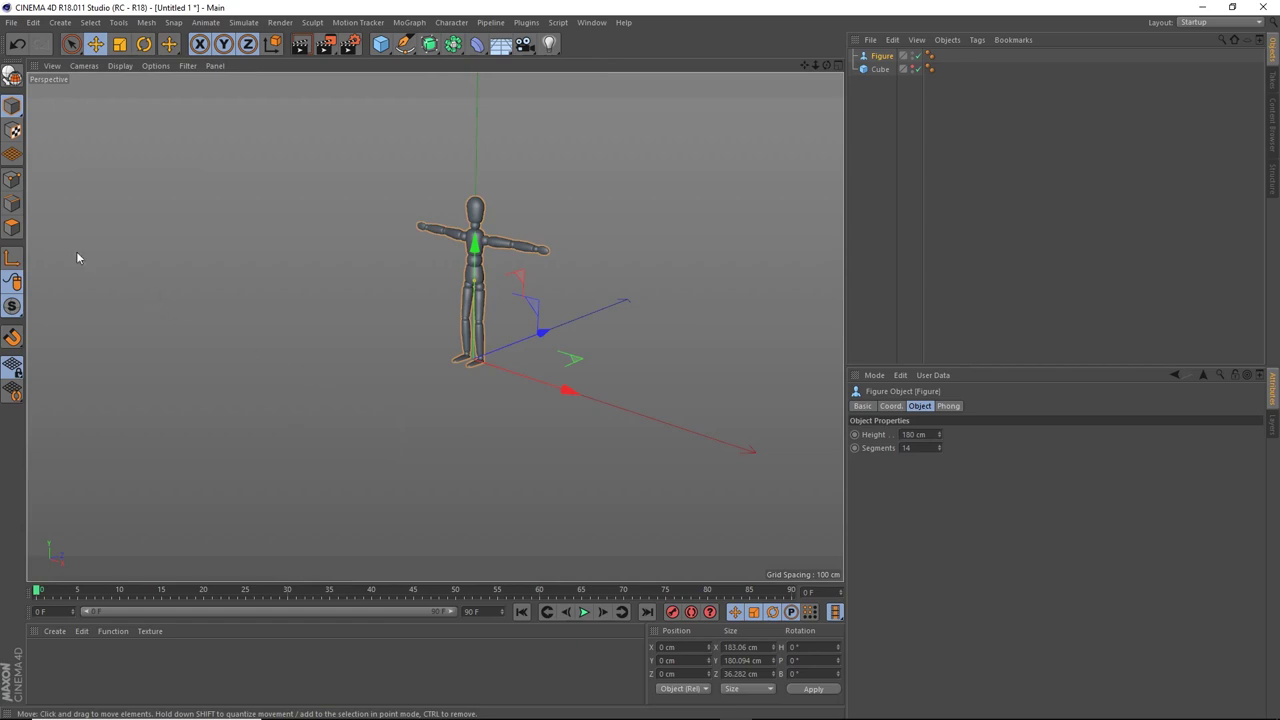
pyautogui.click(84, 66)
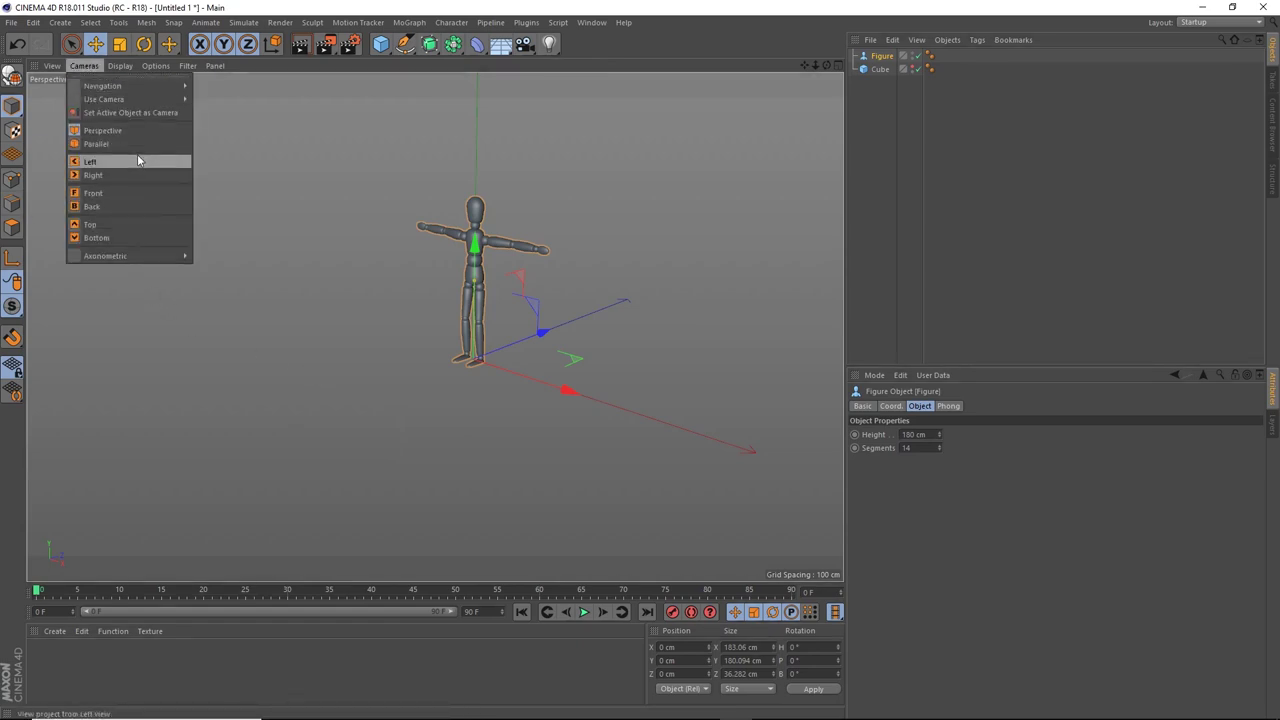
pyautogui.click(334, 190)
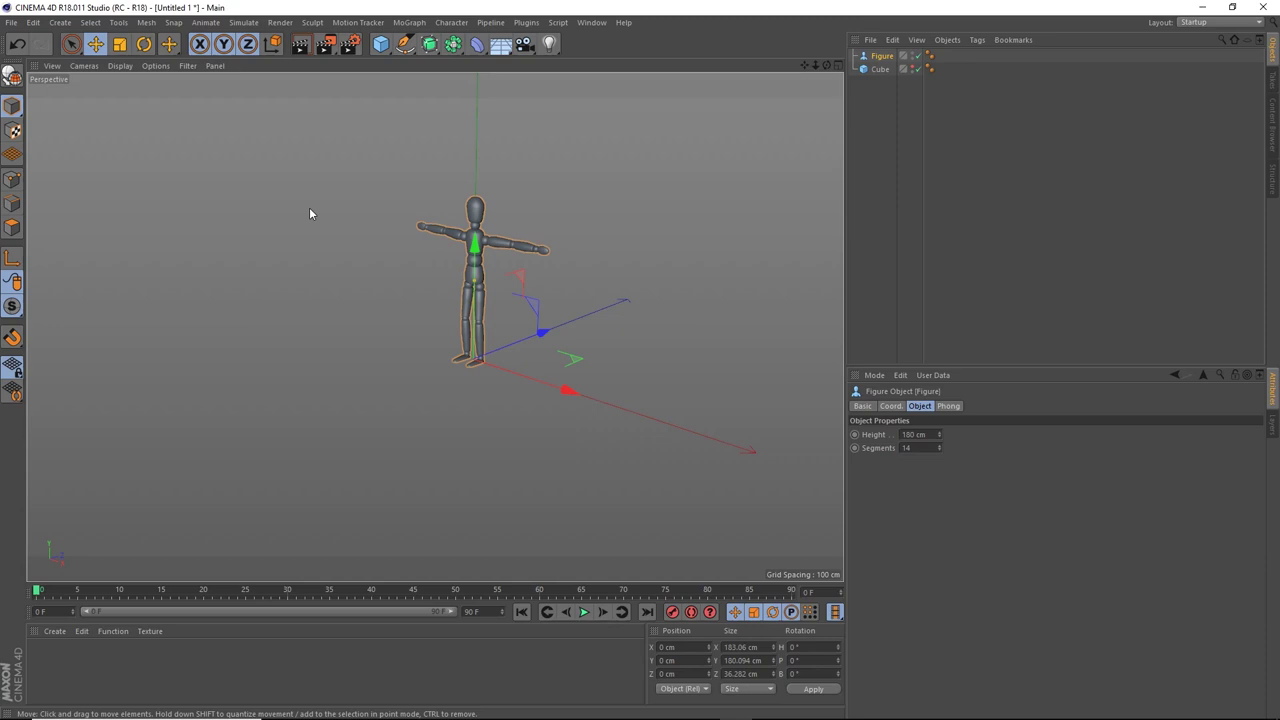
# Delete the Cube and Figure, then add a 400 cm Plane with 20 × 20 segments.
pyautogui.click(881, 70)
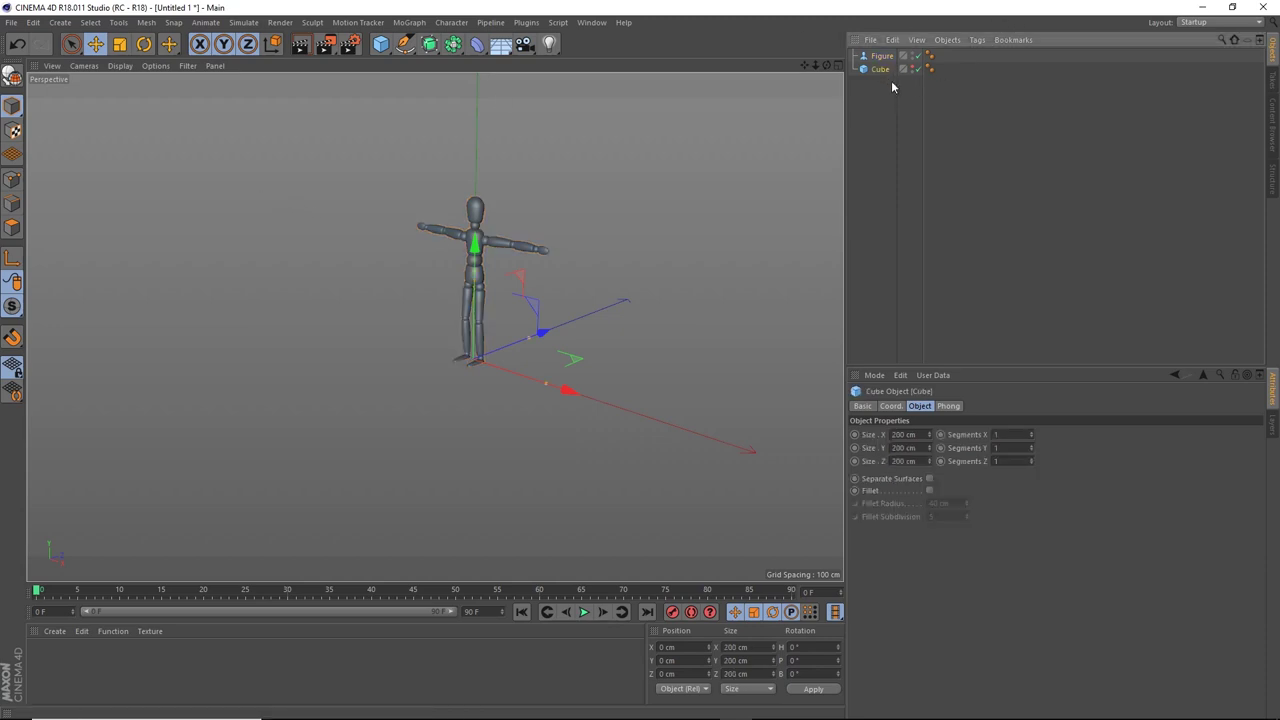
pyautogui.press('Delete')
pyautogui.click(882, 56)
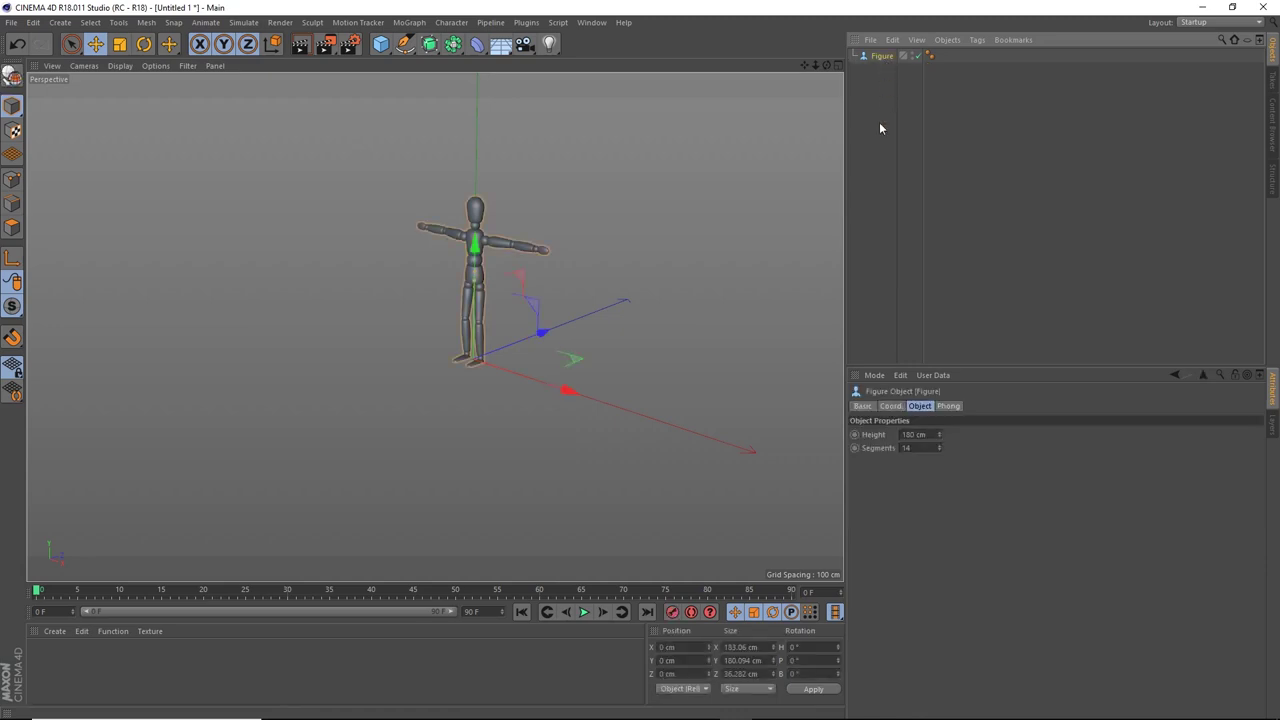
pyautogui.press('Delete')
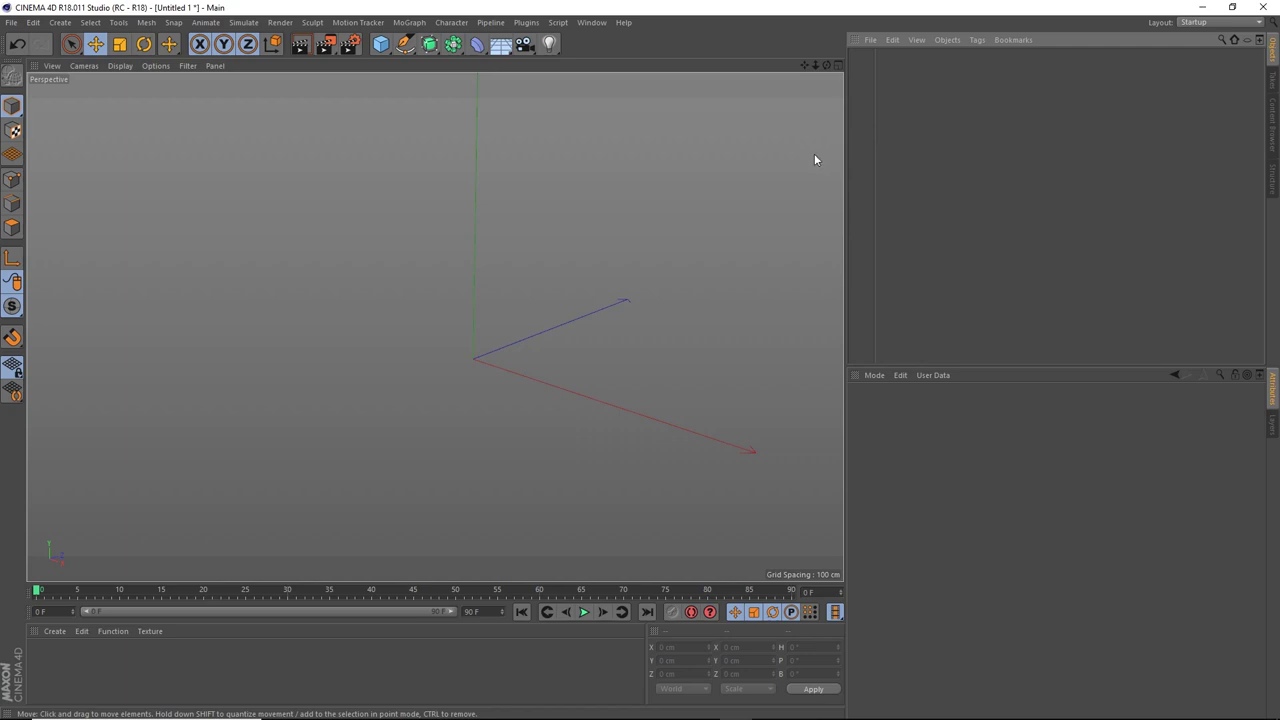
pyautogui.click(383, 46)
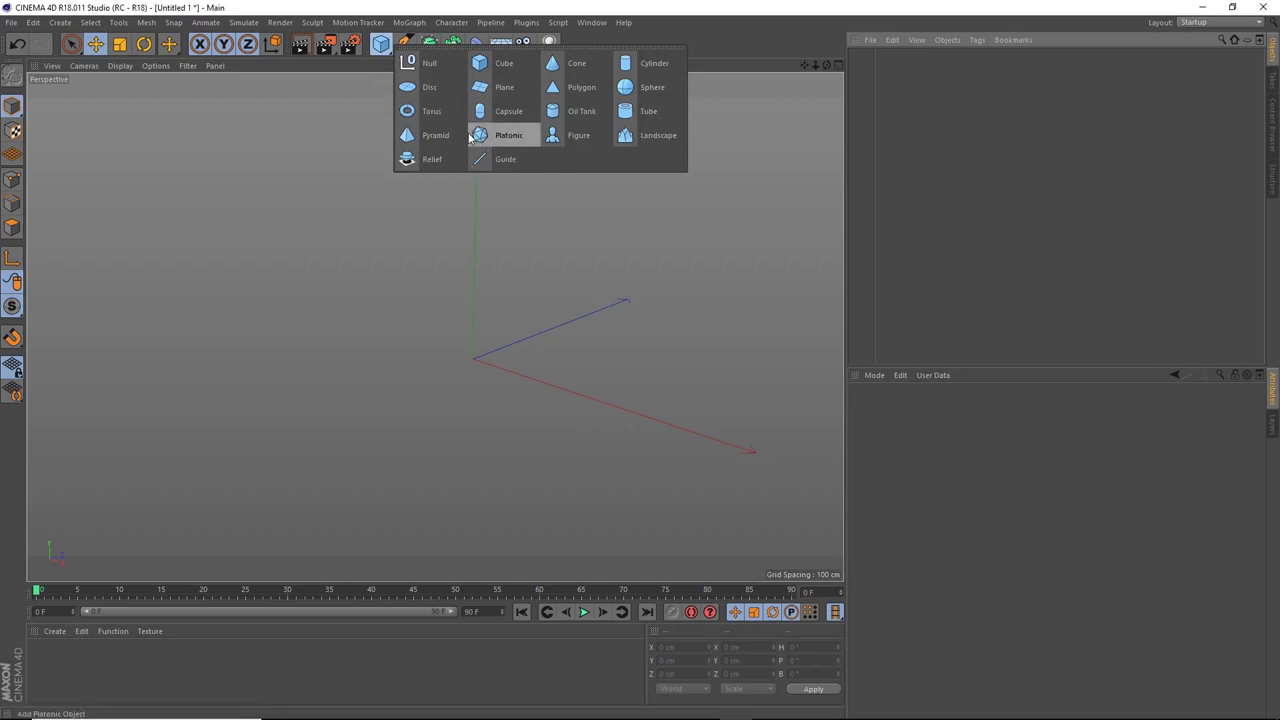
pyautogui.click(505, 94)
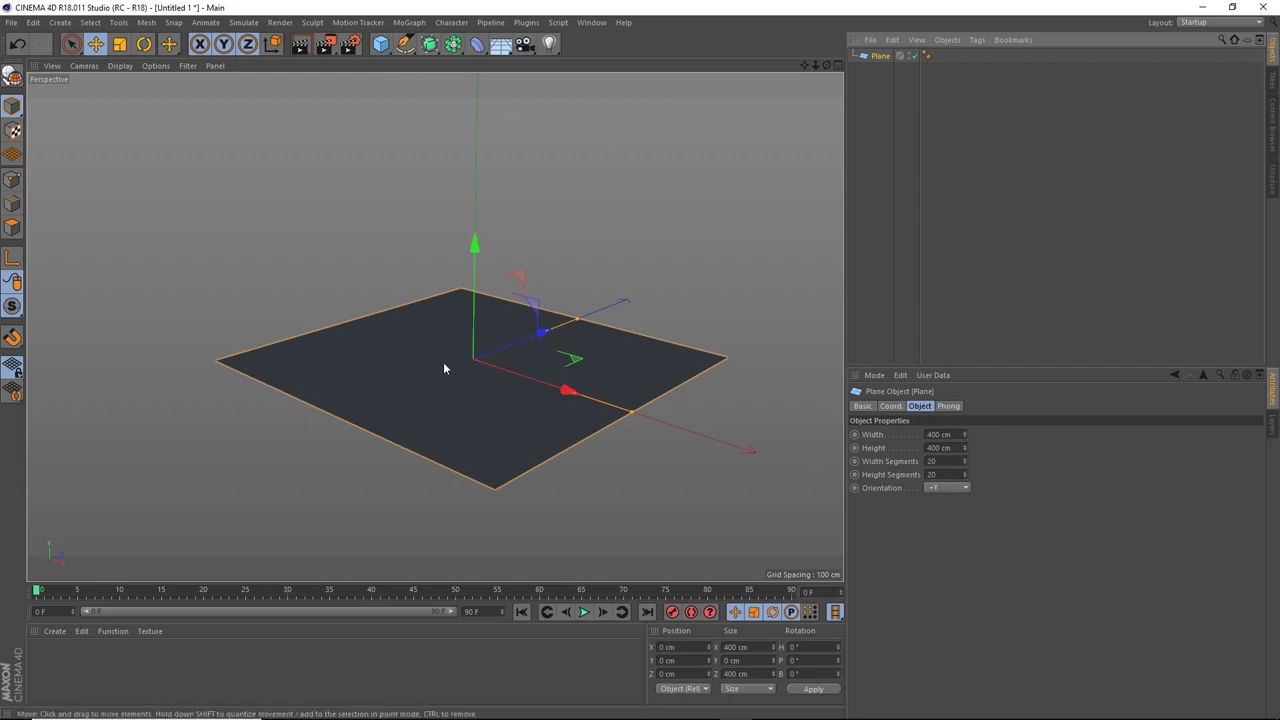
# View the plane from above with Gouraud Shading (Lines) display.
pyautogui.keyDown('alt'); pyautogui.moveTo(447, 333); pyautogui.dragTo(574, 309); pyautogui.keyUp('alt')
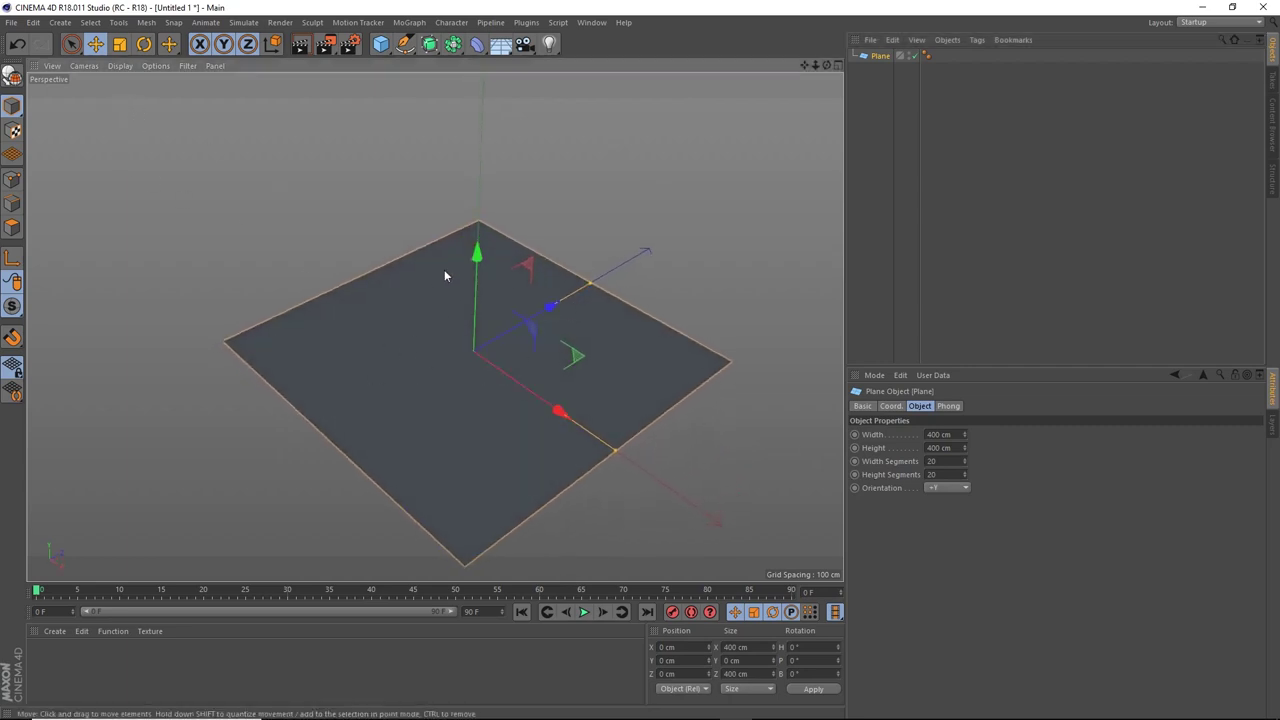
pyautogui.click(120, 66)
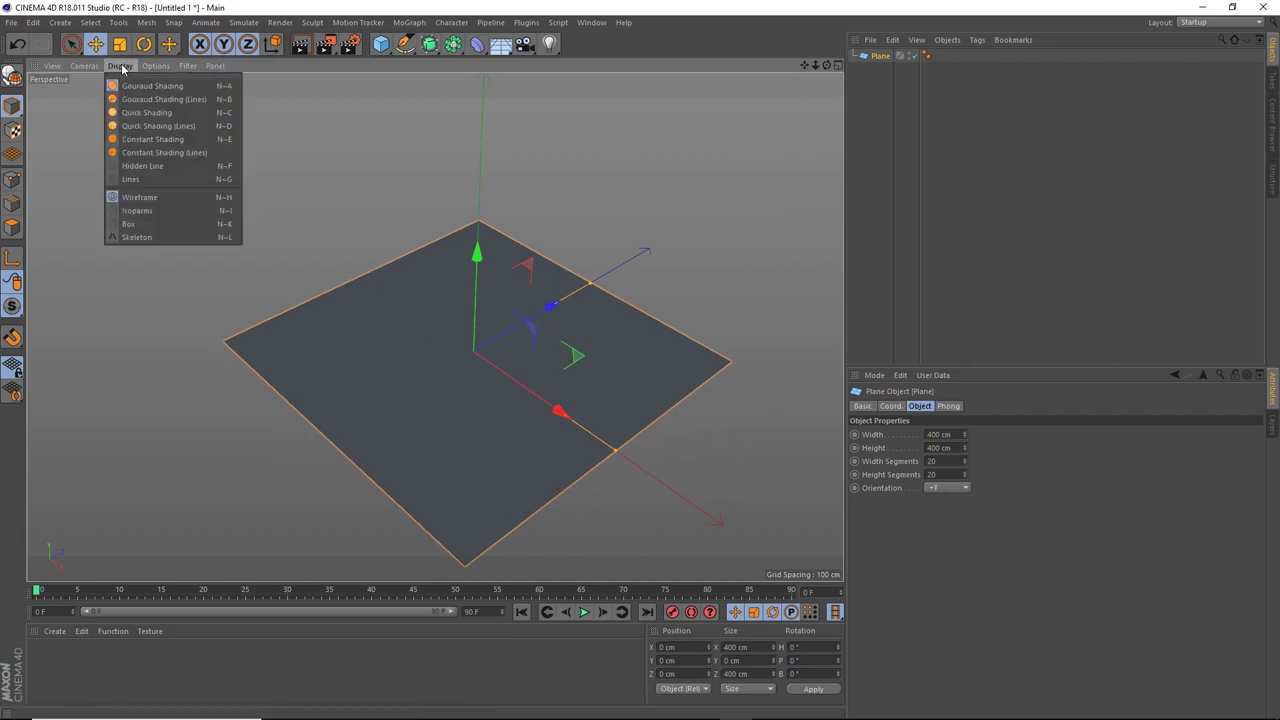
pyautogui.click(165, 100)
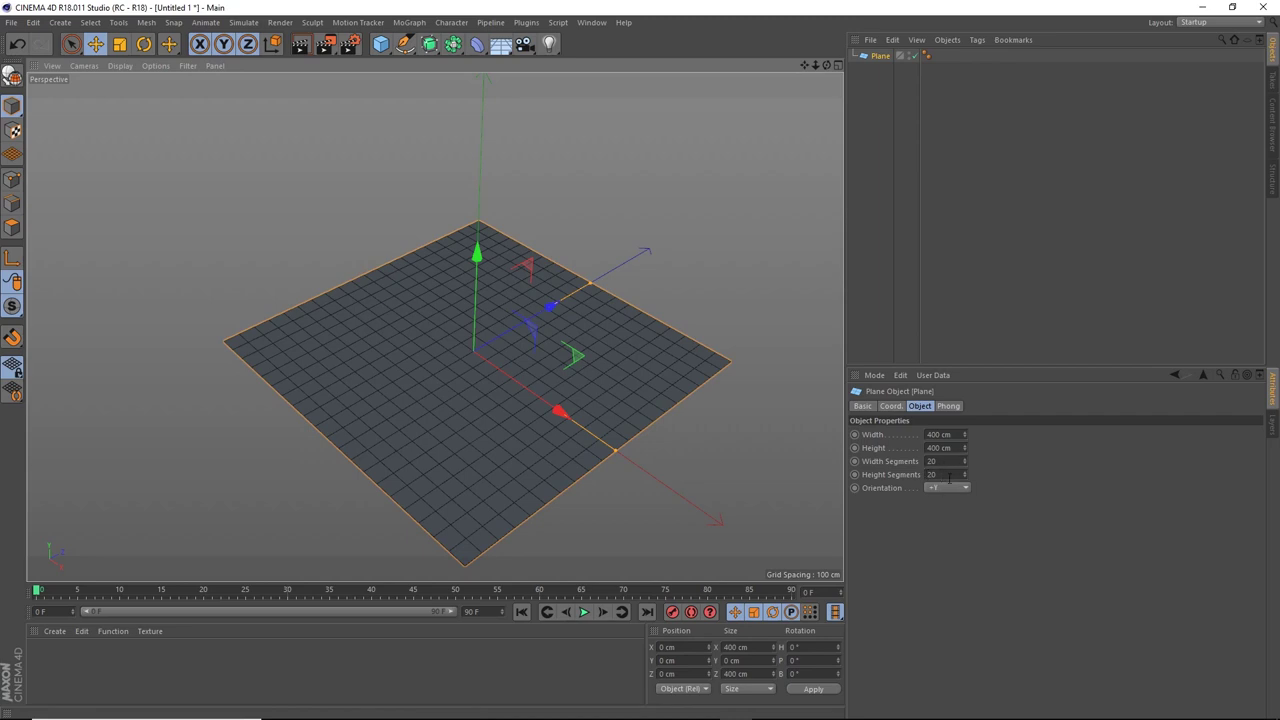
# Set the plane's width and height to 5000 cm.
pyautogui.click(940, 434)
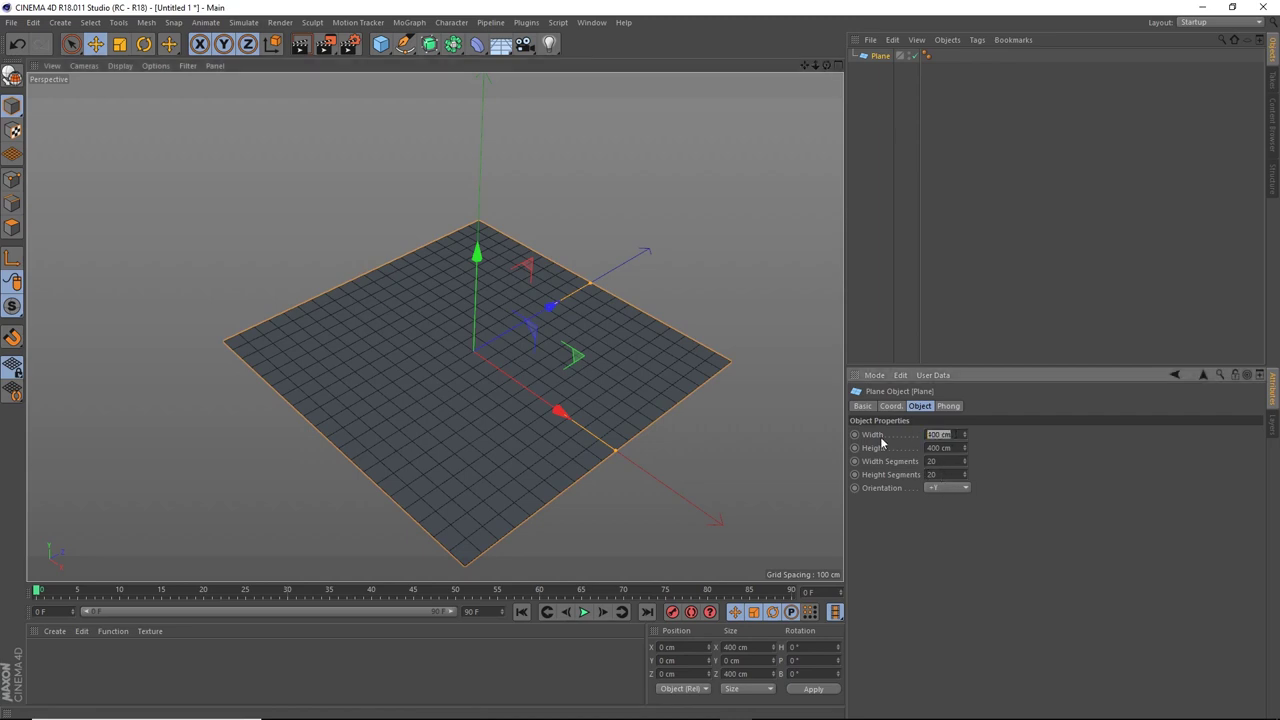
pyautogui.write('5000')
pyautogui.press('Return')
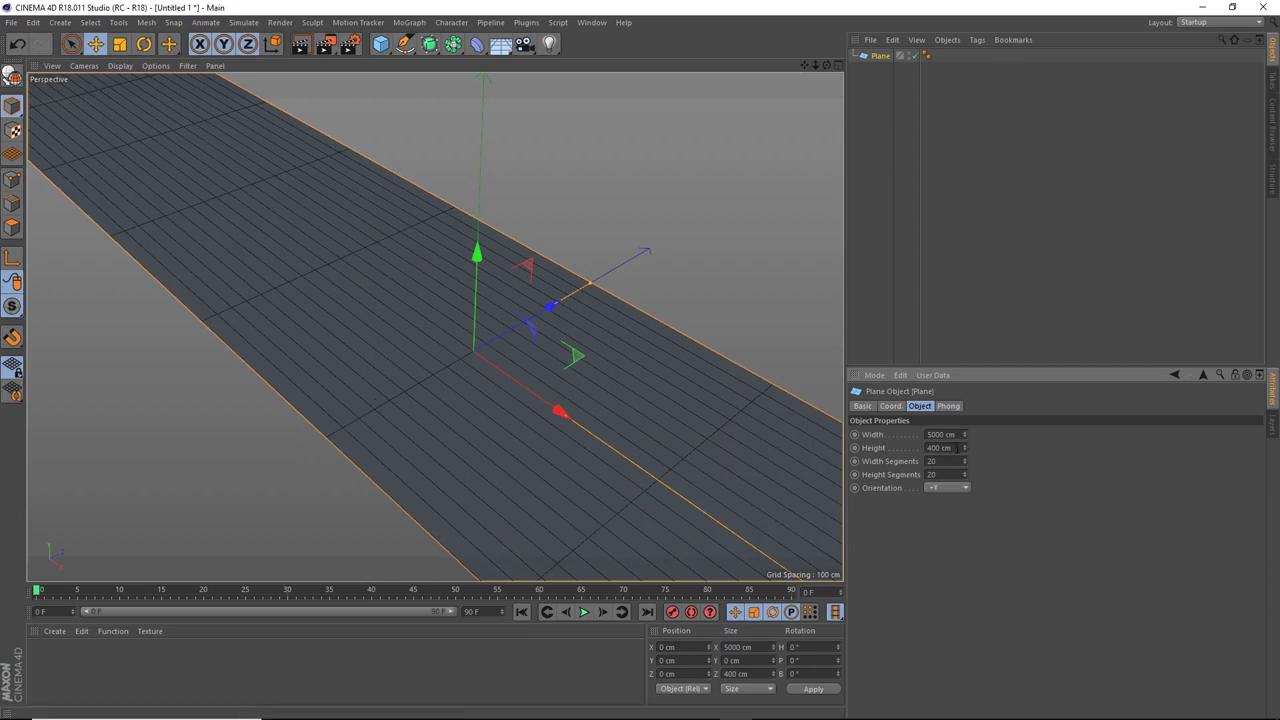
pyautogui.click(955, 447)
pyautogui.write('5000')
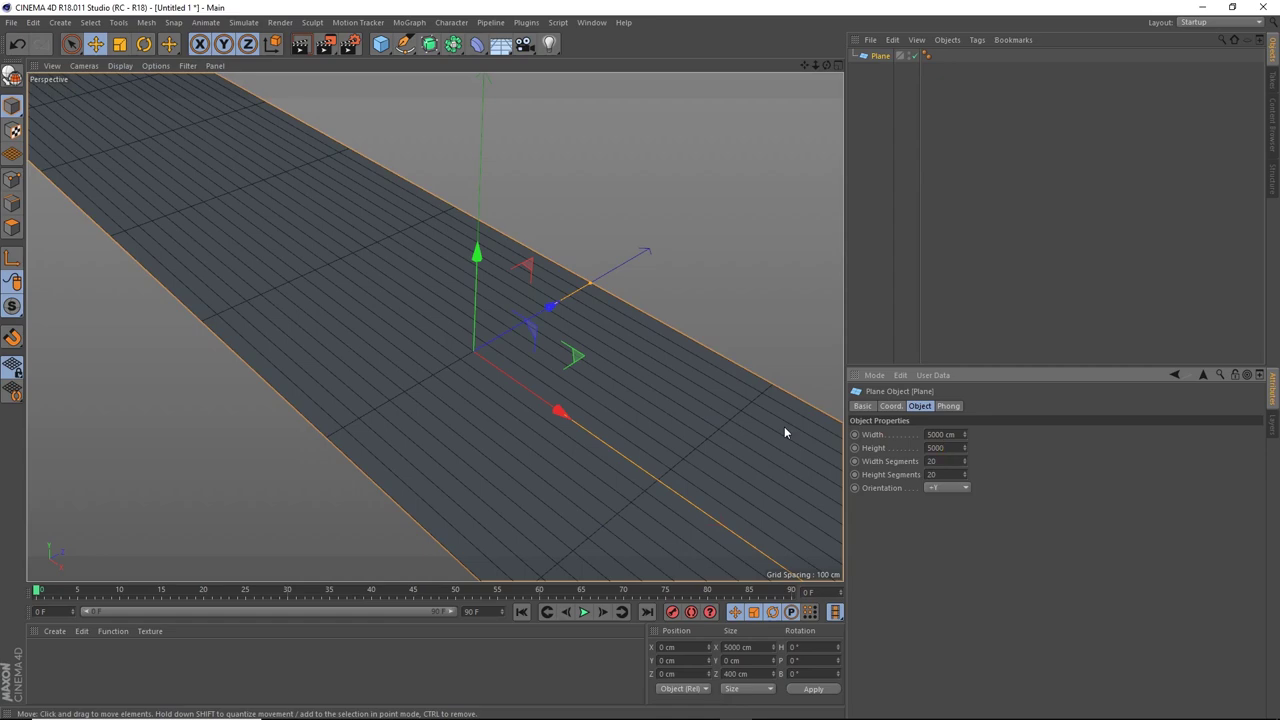
pyautogui.press('Return')
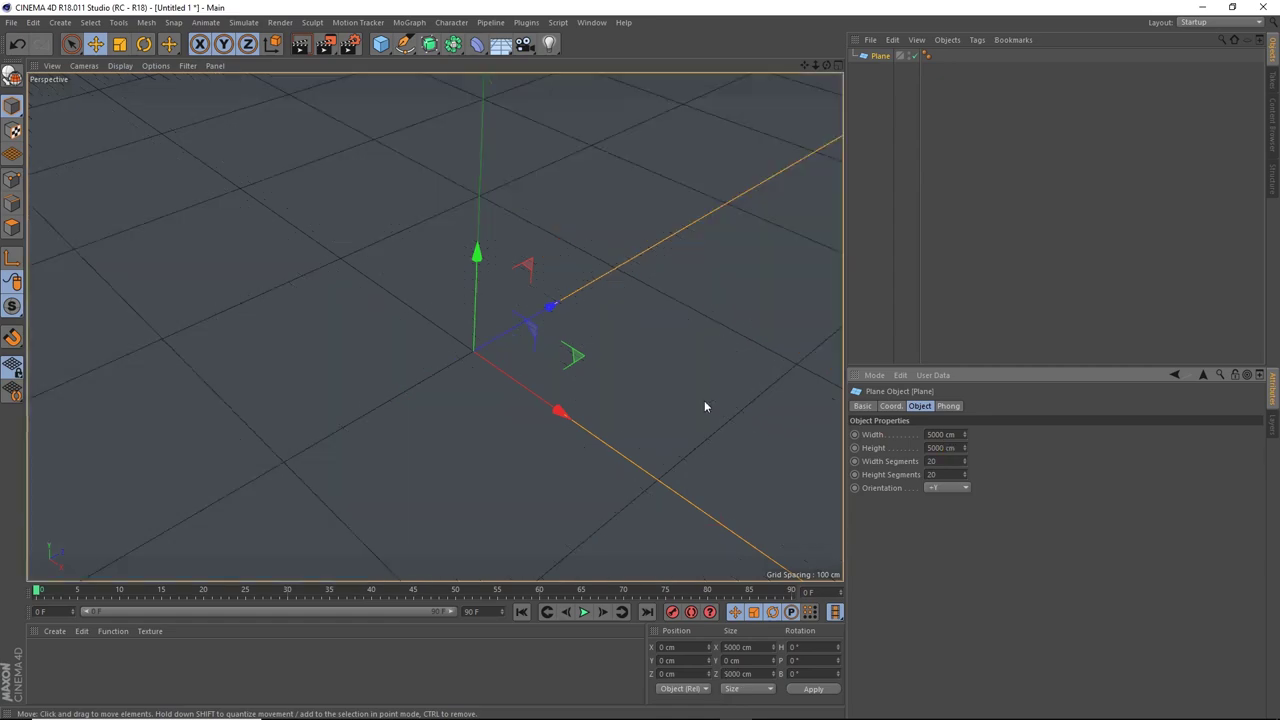
pyautogui.scroll(1, 483, 345)
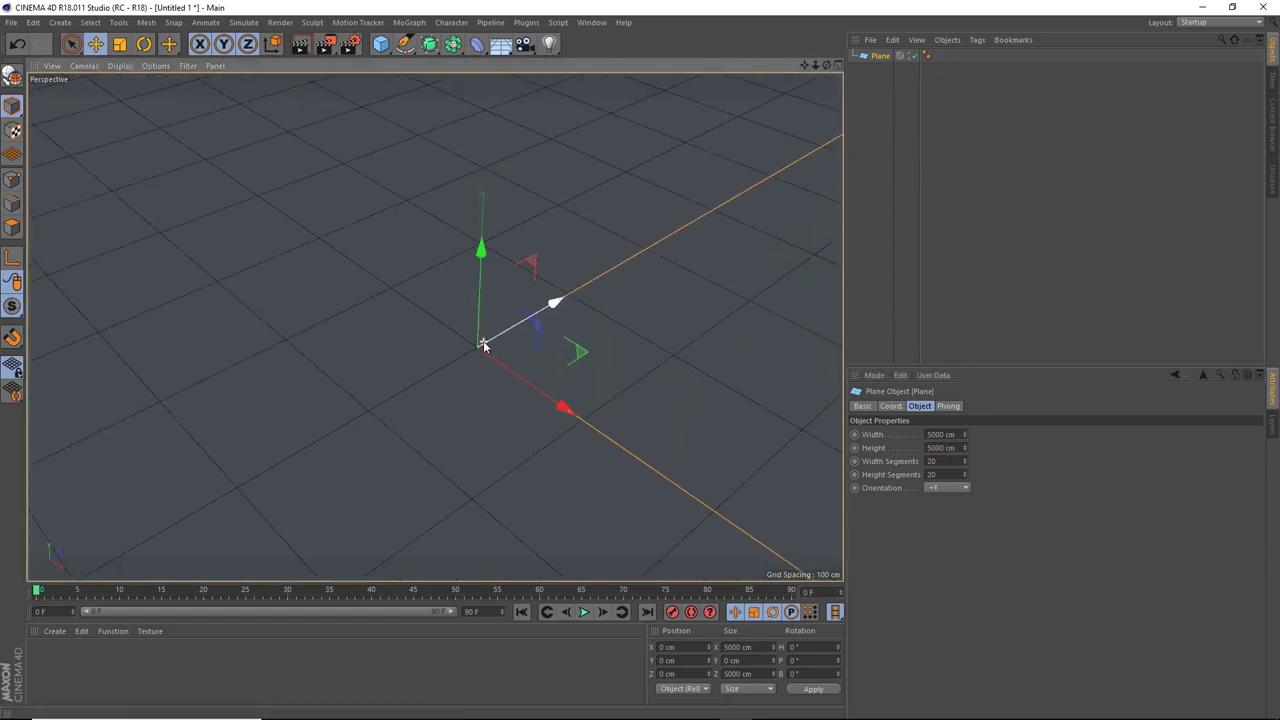
pyautogui.scroll(-10, 483, 345)
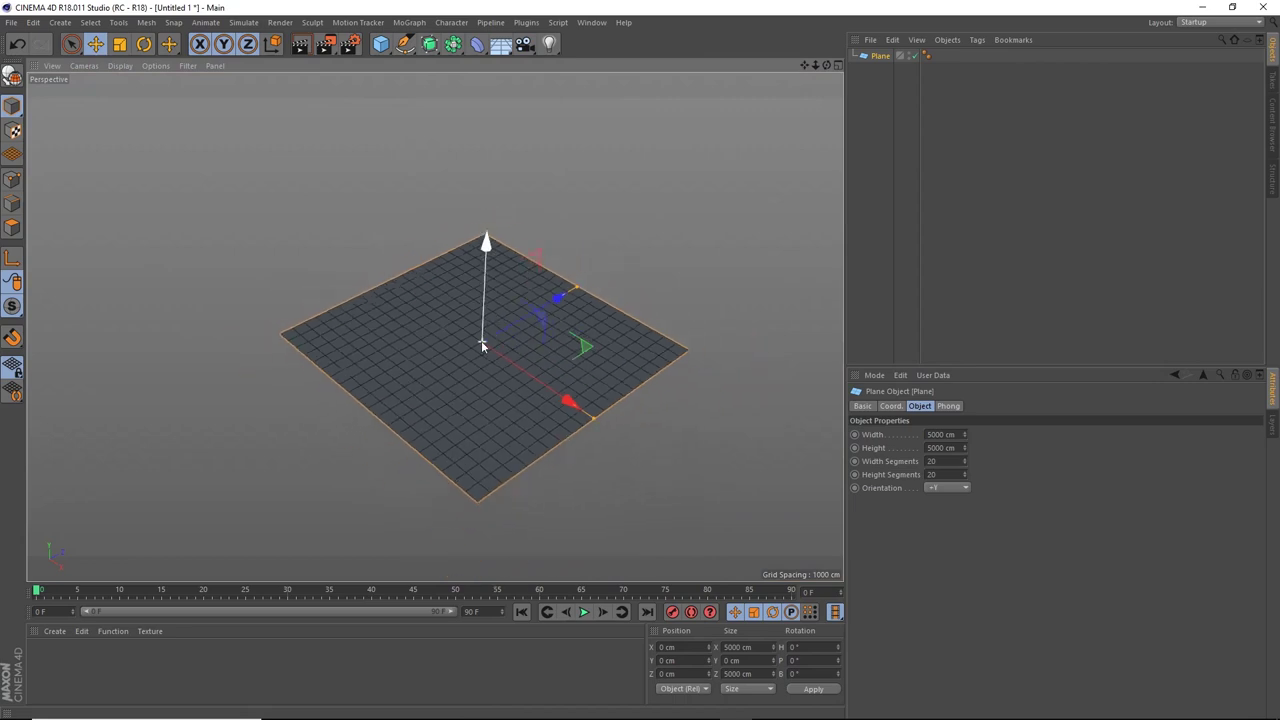
pyautogui.scroll(-1, 481, 345)
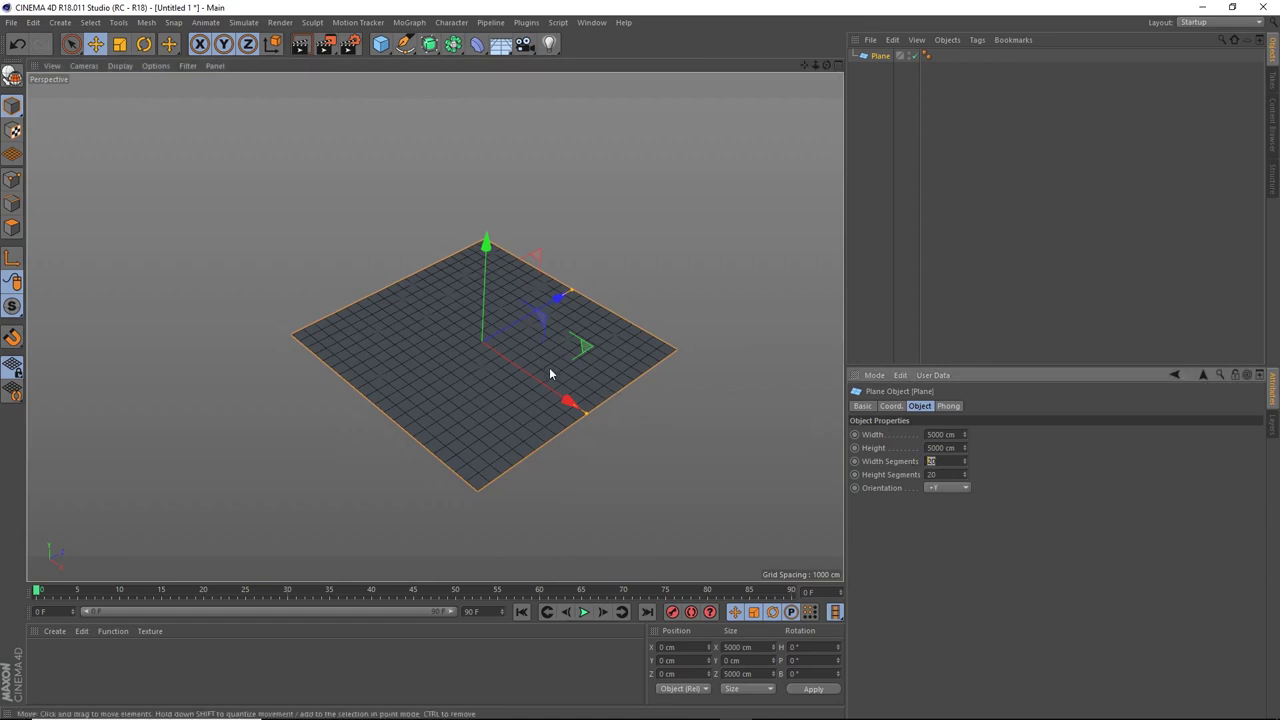
pyautogui.scroll(2, 549, 367)
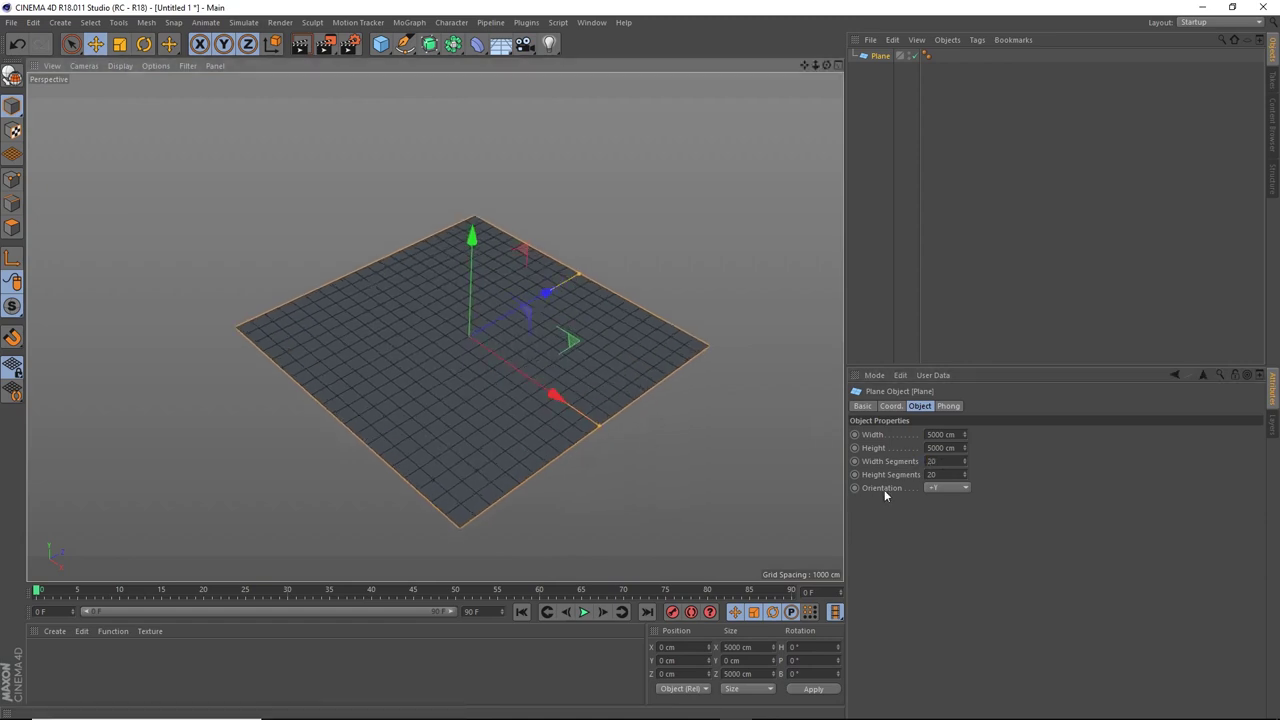
# Set the plane's width and height segments to 40 each.
pyautogui.click(931, 461)
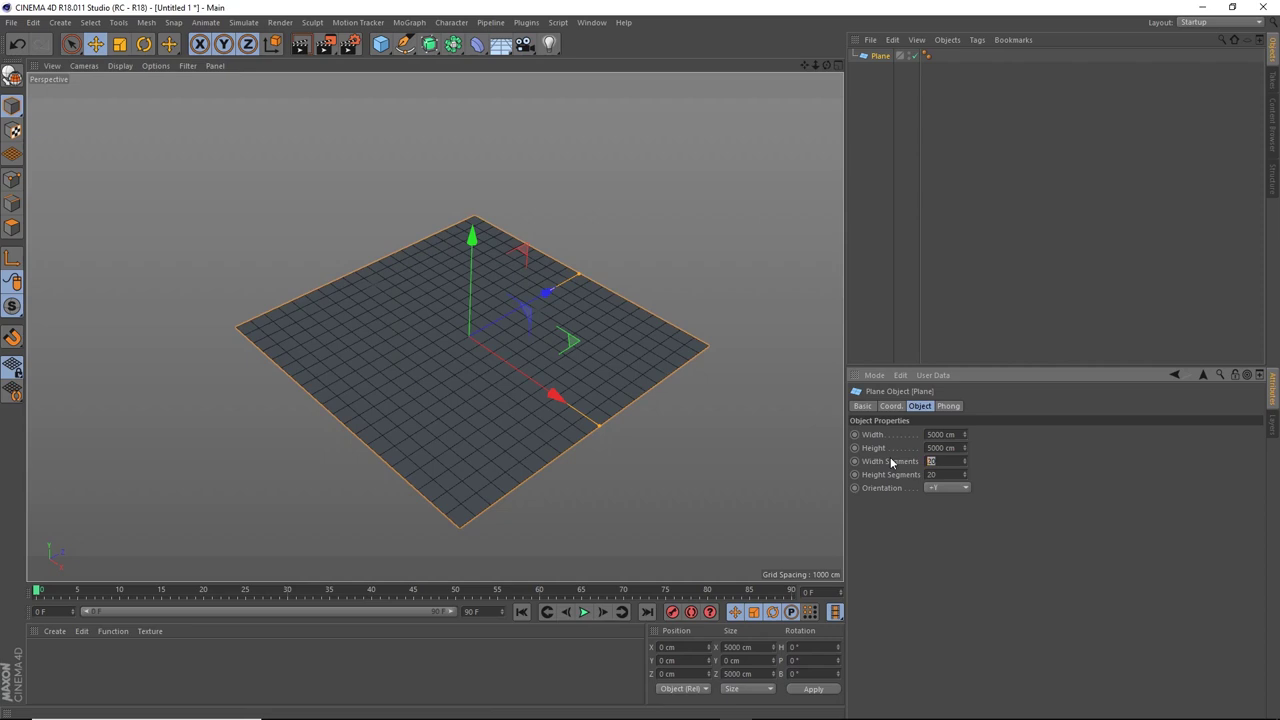
pyautogui.write('5')
pyautogui.press('Tab')
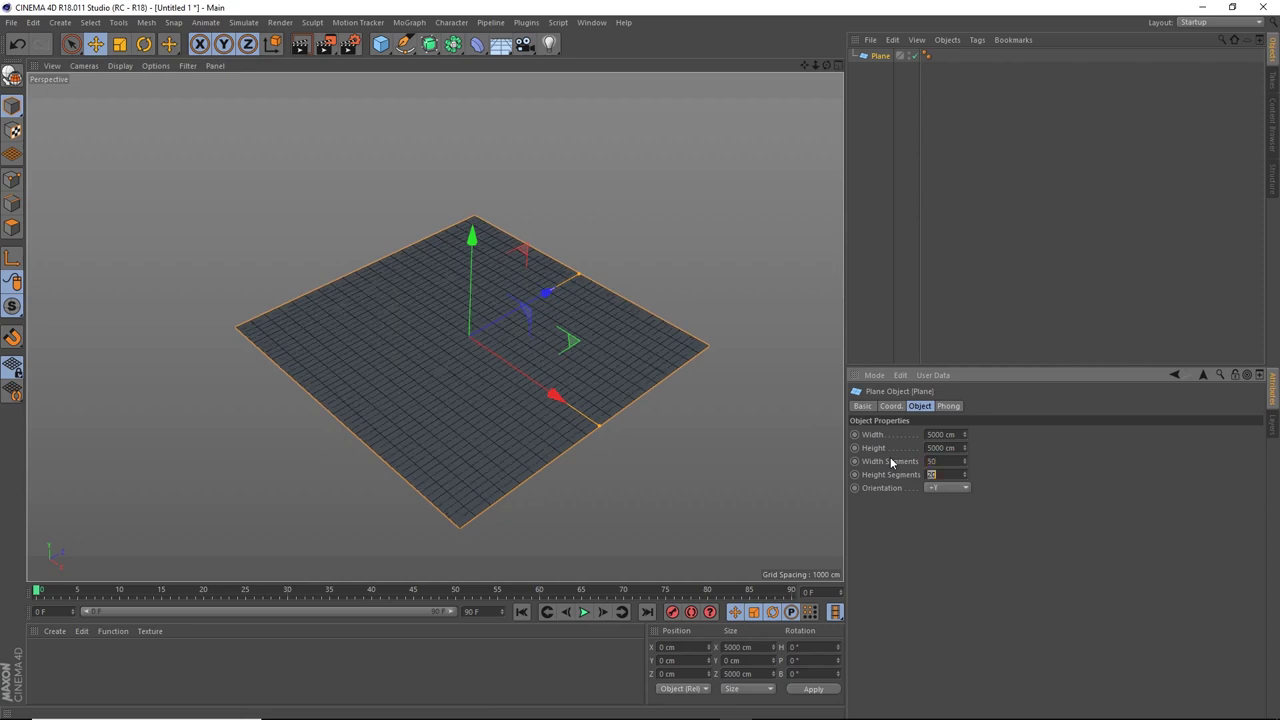
pyautogui.write('50')
pyautogui.press('Tab')
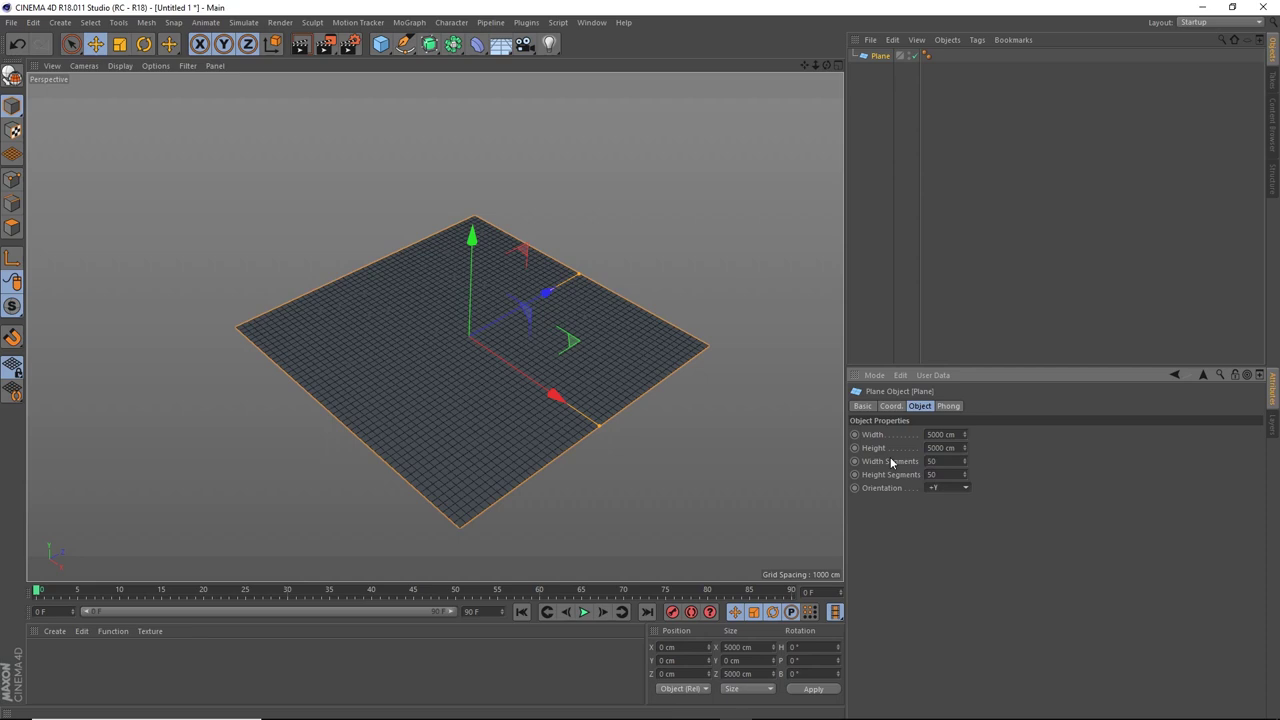
pyautogui.click(949, 461)
pyautogui.write('40')
pyautogui.press('Tab')
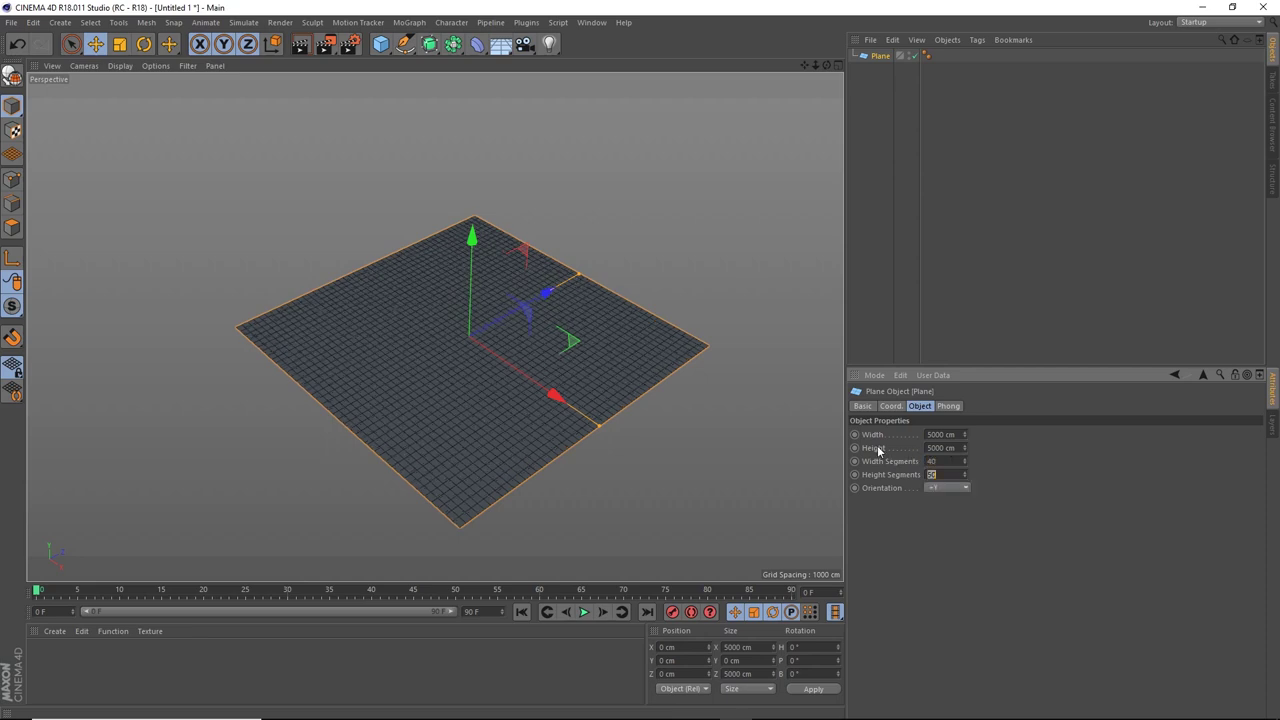
pyautogui.write('40')
pyautogui.press('Tab')
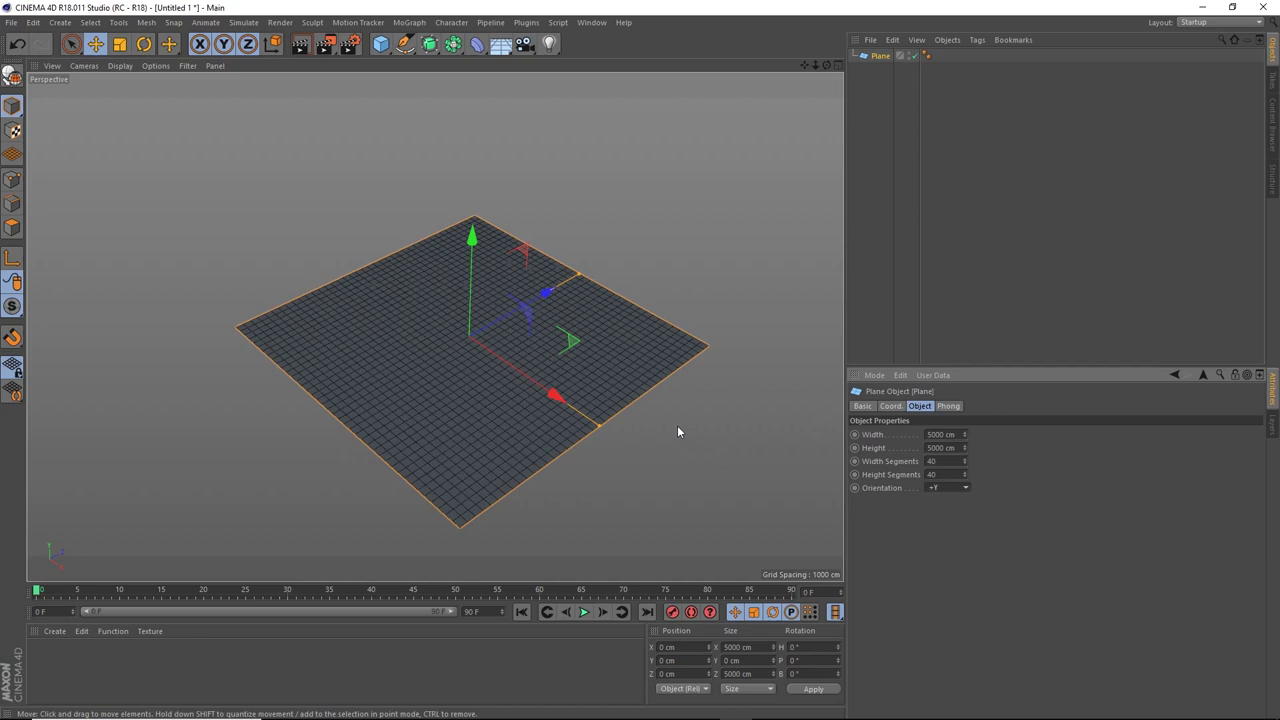
# Delete the plane's Phong tag and hide the plane.
pyautogui.click(927, 55)
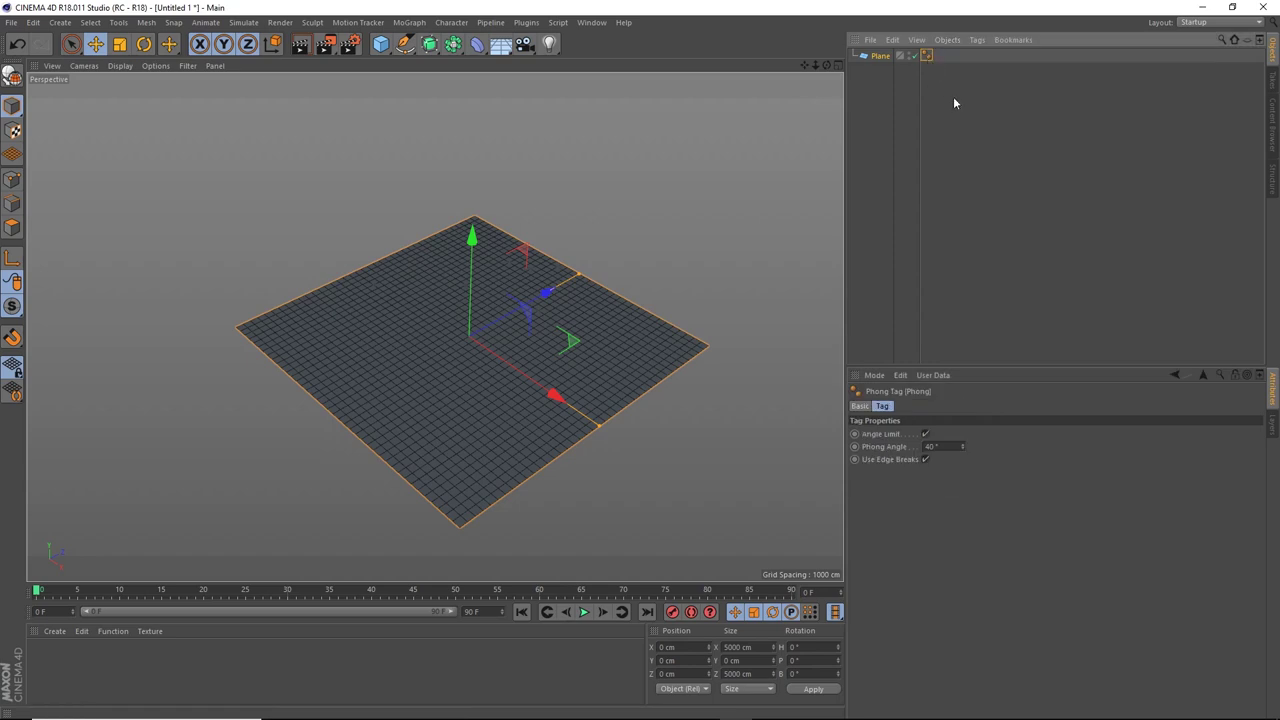
pyautogui.press('Delete')
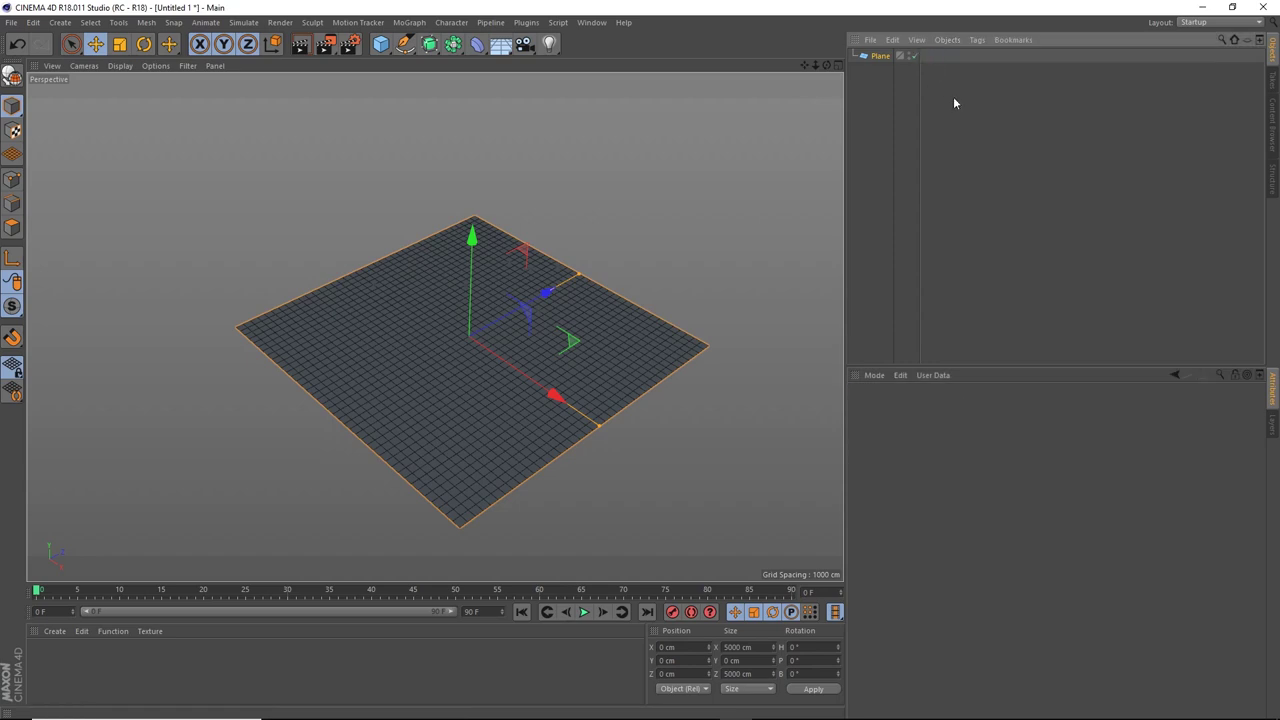
pyautogui.click(911, 56)
# Add a Sphere and scale it up to about 279.6 cm.
pyautogui.click(382, 46)
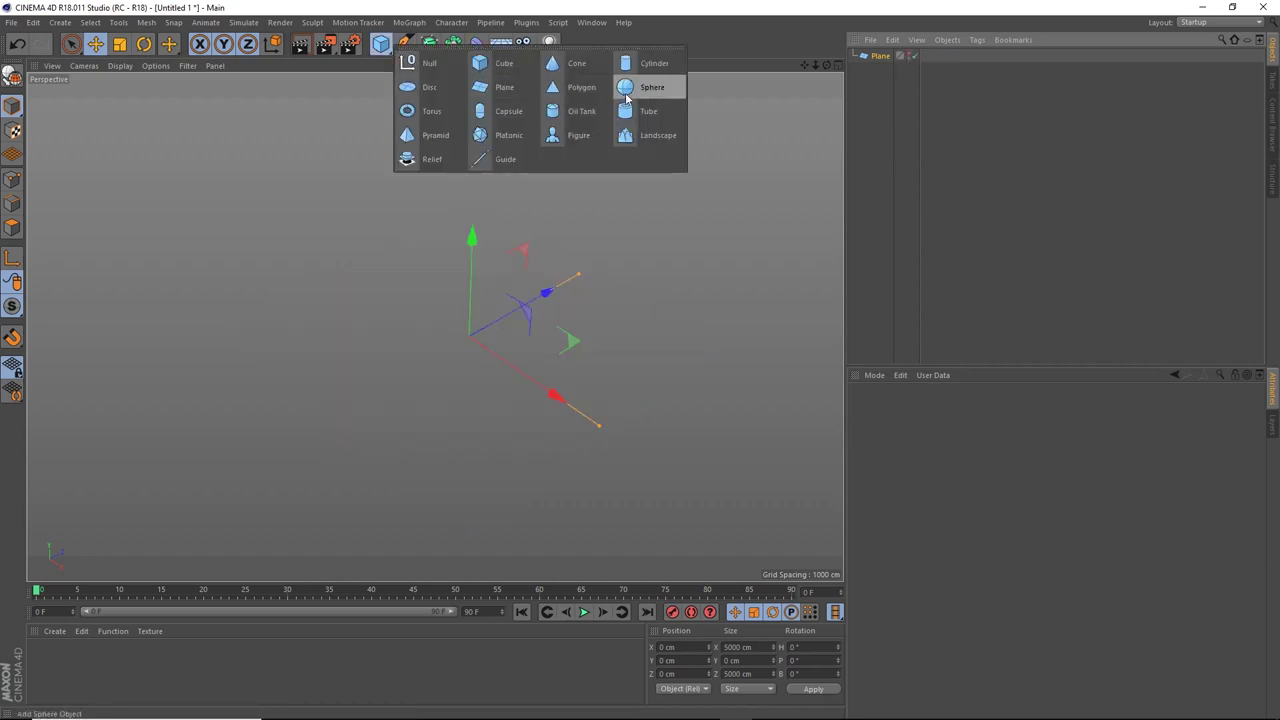
pyautogui.click(627, 92)
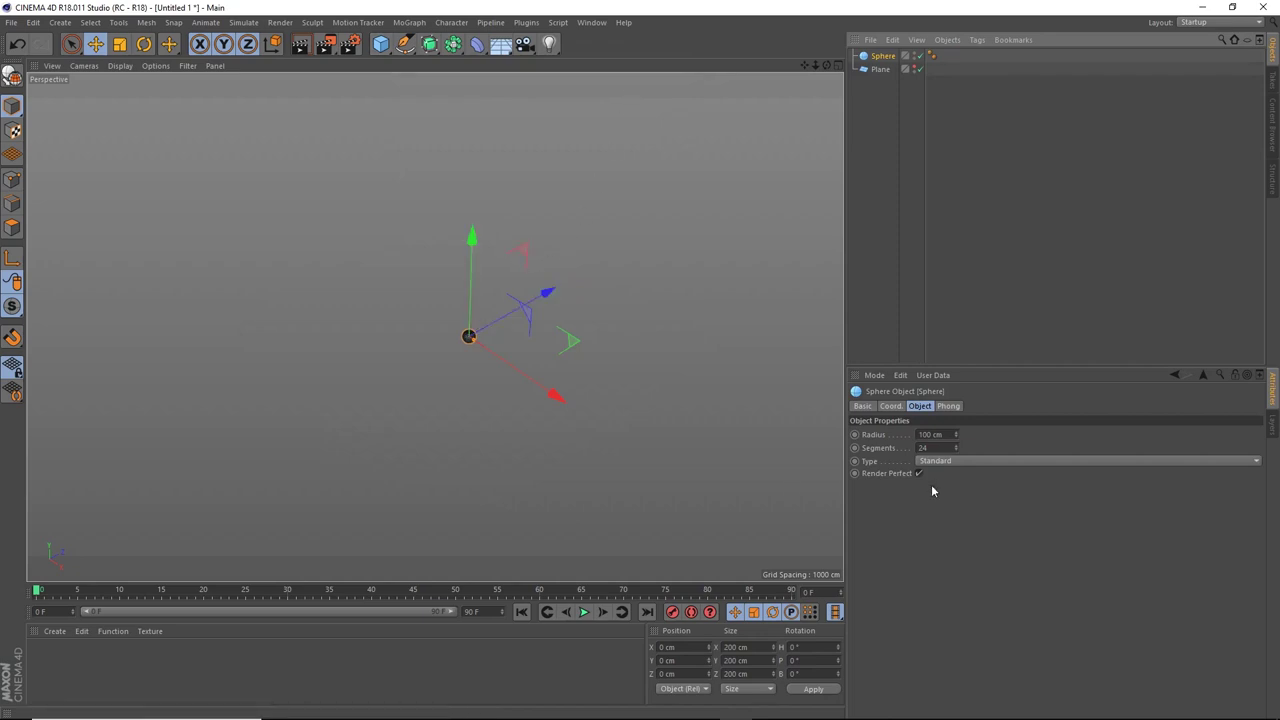
pyautogui.press('t')
pyautogui.moveTo(575, 360); pyautogui.dragTo(823, 347)
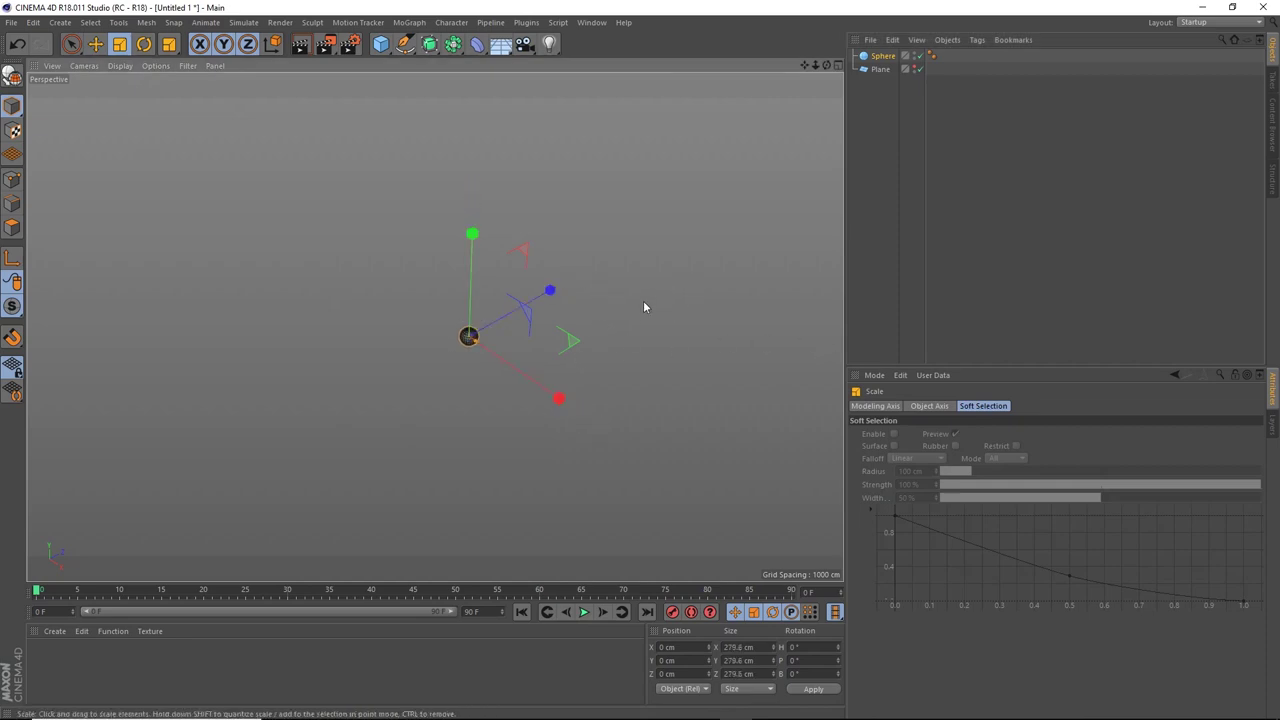
# Scale the sphere up to about 3349.7 cm on each axis.
pyautogui.moveTo(643, 307); pyautogui.dragTo(1190, 312)
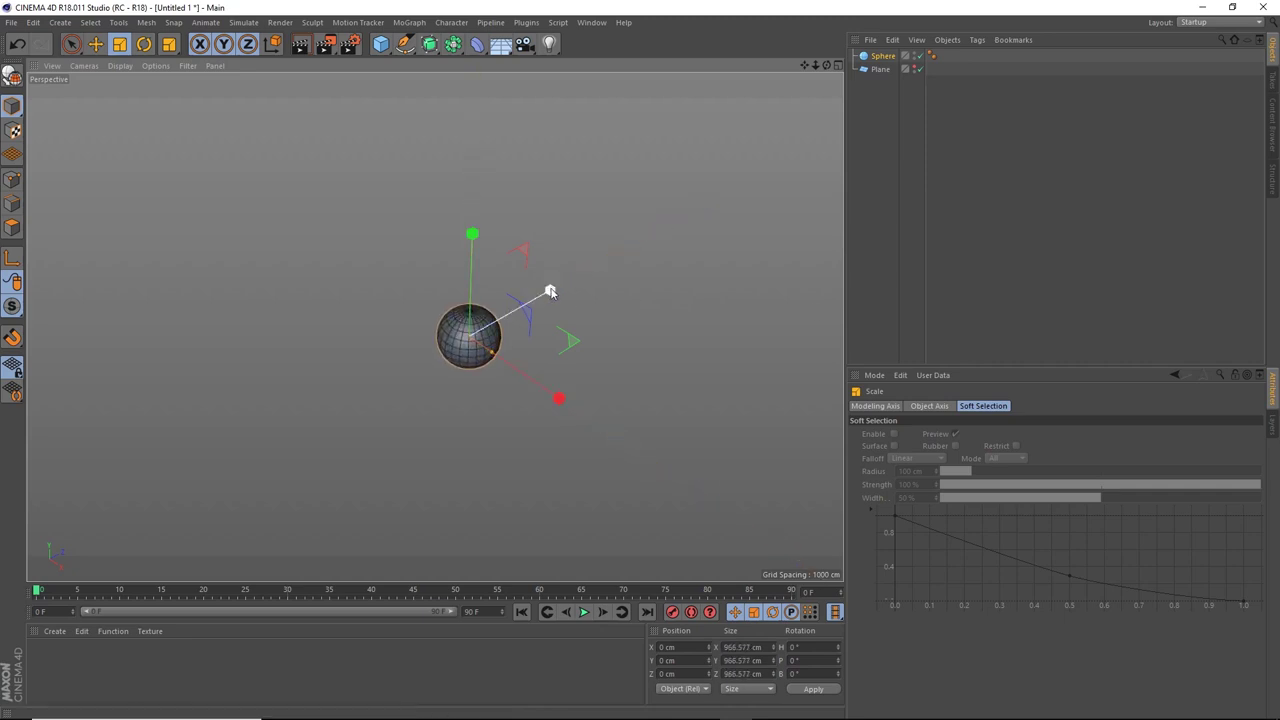
pyautogui.moveTo(551, 287); pyautogui.dragTo(612, 259)
pyautogui.moveTo(472, 234); pyautogui.dragTo(474, 170)
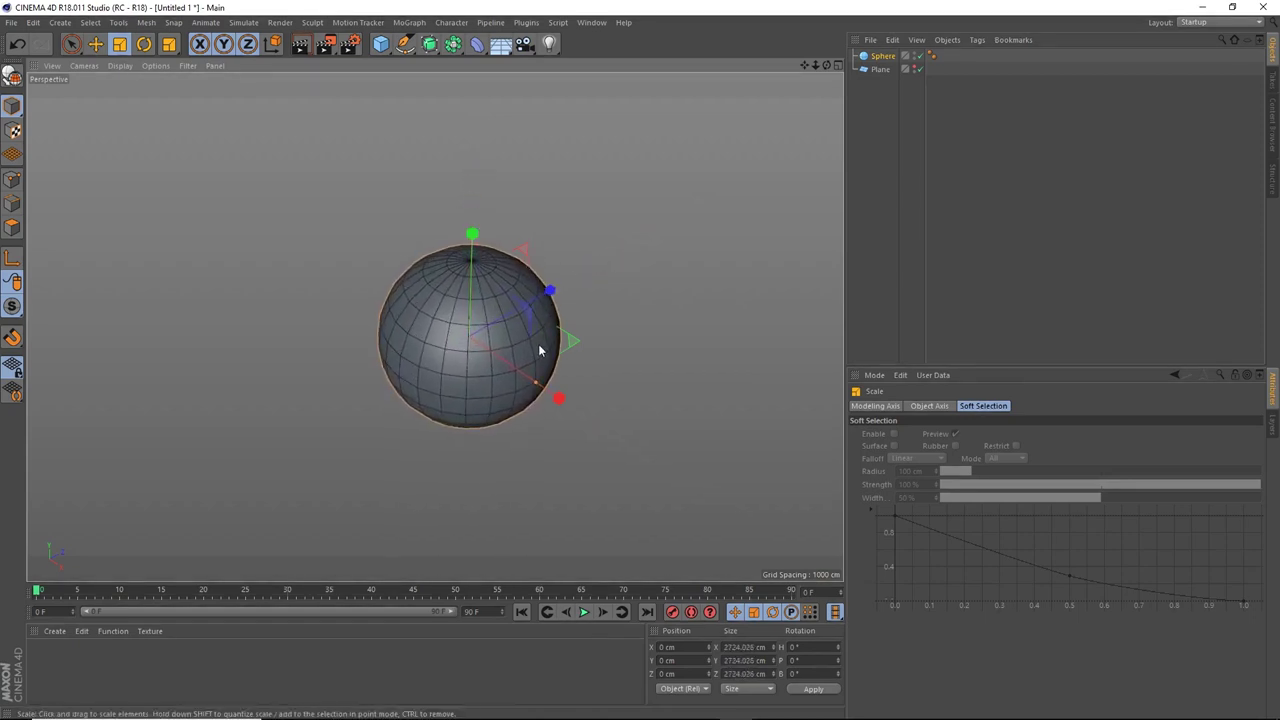
pyautogui.moveTo(551, 290); pyautogui.dragTo(558, 295)
pyautogui.moveTo(565, 287); pyautogui.dragTo(549, 290)
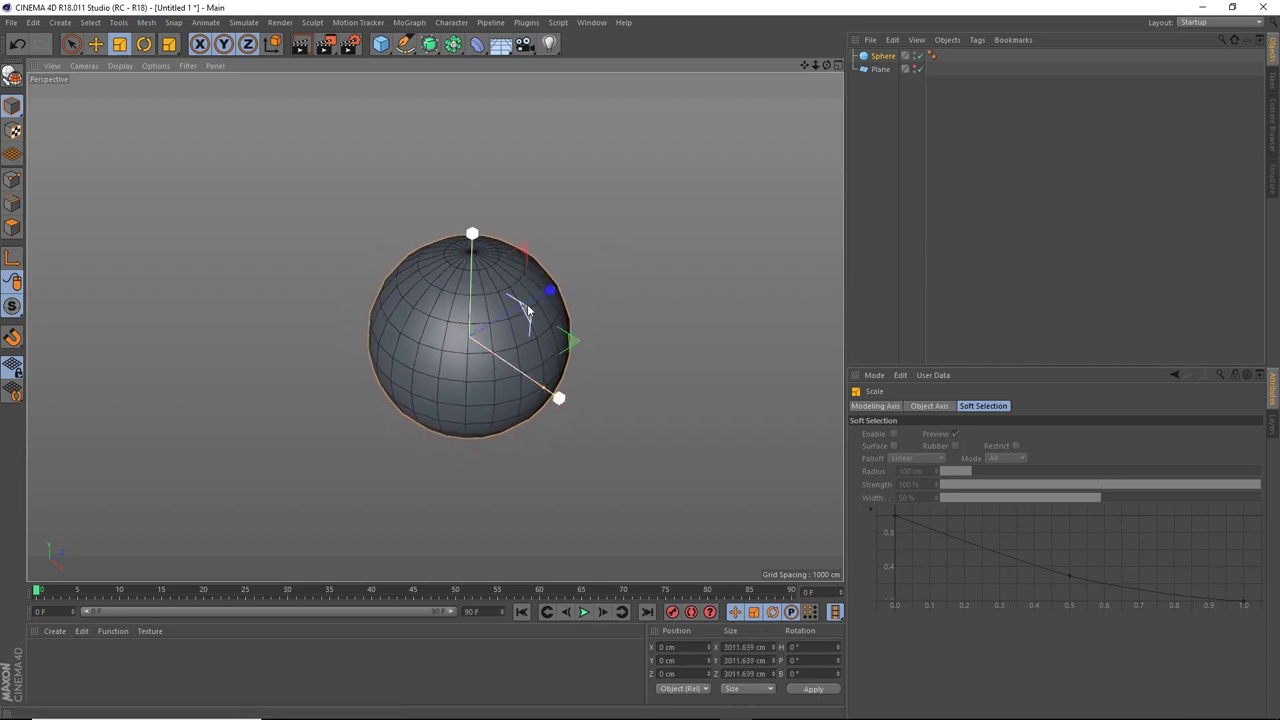
pyautogui.moveTo(557, 298)
pyautogui.mouseDown()
pyautogui.moveTo(548, 307)
pyautogui.moveTo(586, 271)
pyautogui.moveTo(563, 283)
pyautogui.mouseUp()
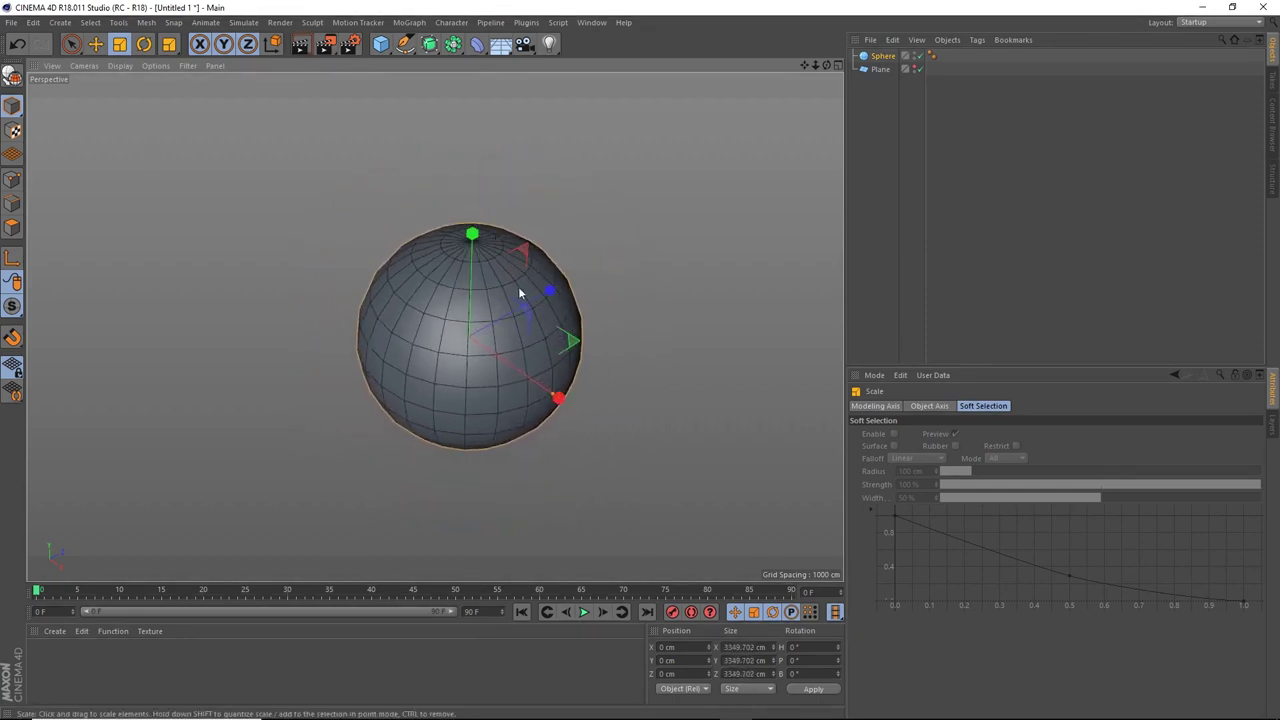
pyautogui.click(12, 76)
pyautogui.moveTo(549, 290); pyautogui.dragTo(620, 257)
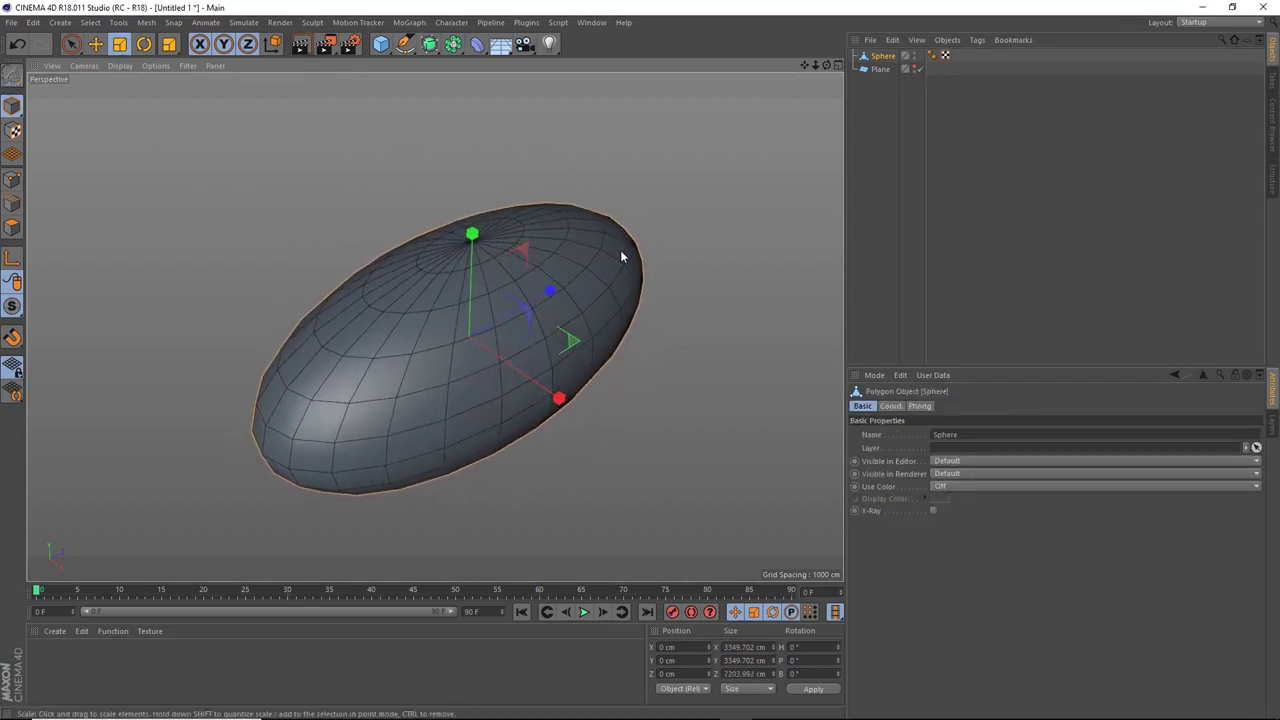
pyautogui.hotkey('ctrl', 'z')
pyautogui.hotkey('ctrl', 'z')
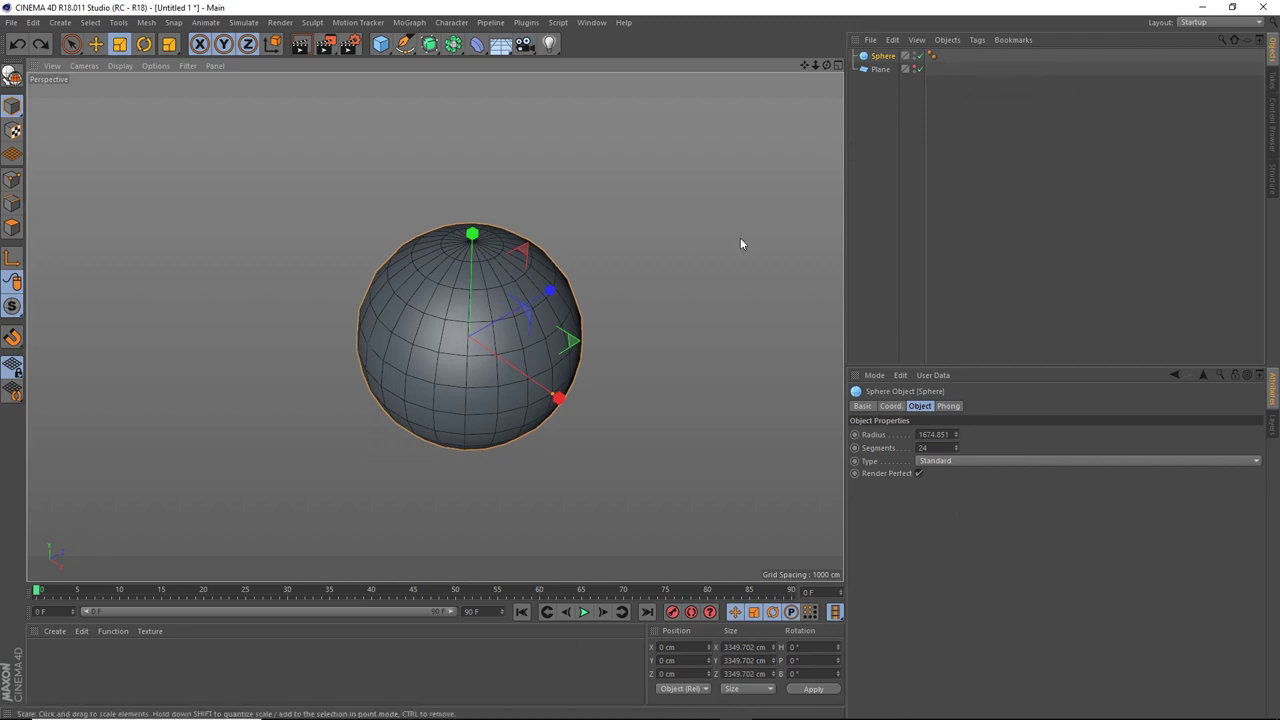
# Switch the display to plain Gouraud Shading and delete the sphere's Phong tag.
pyautogui.click(119, 65)
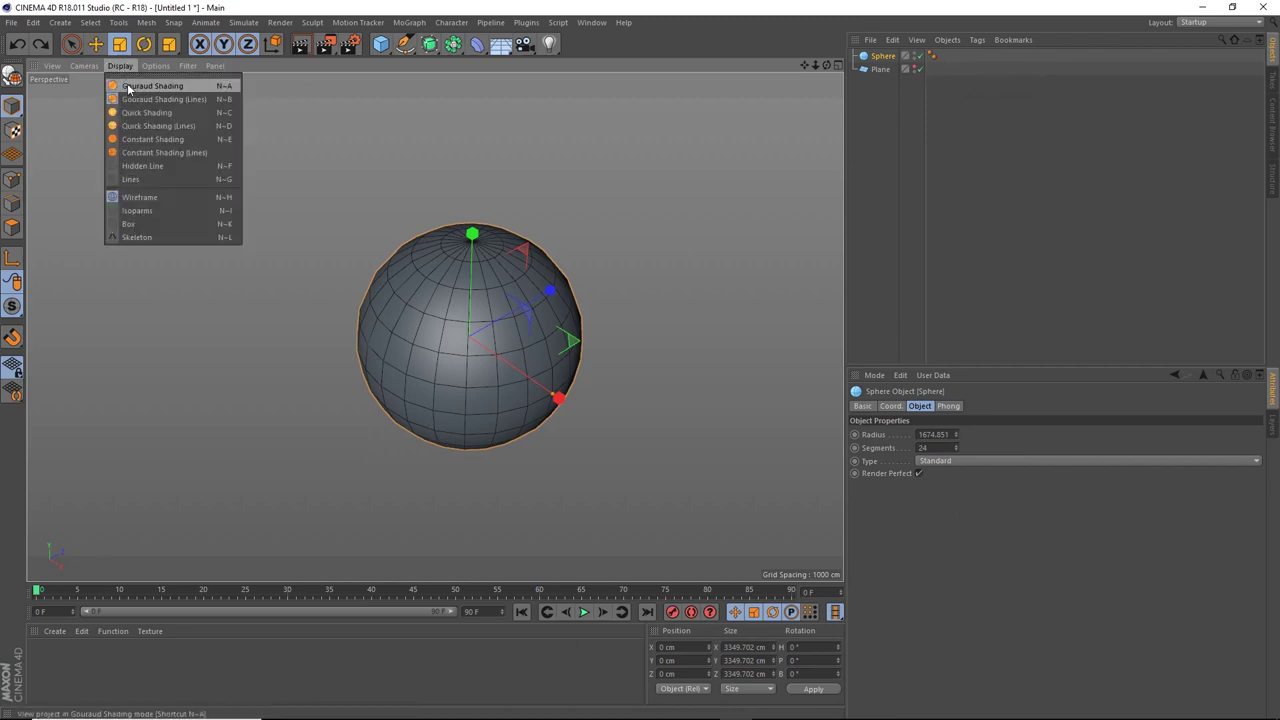
pyautogui.click(150, 83)
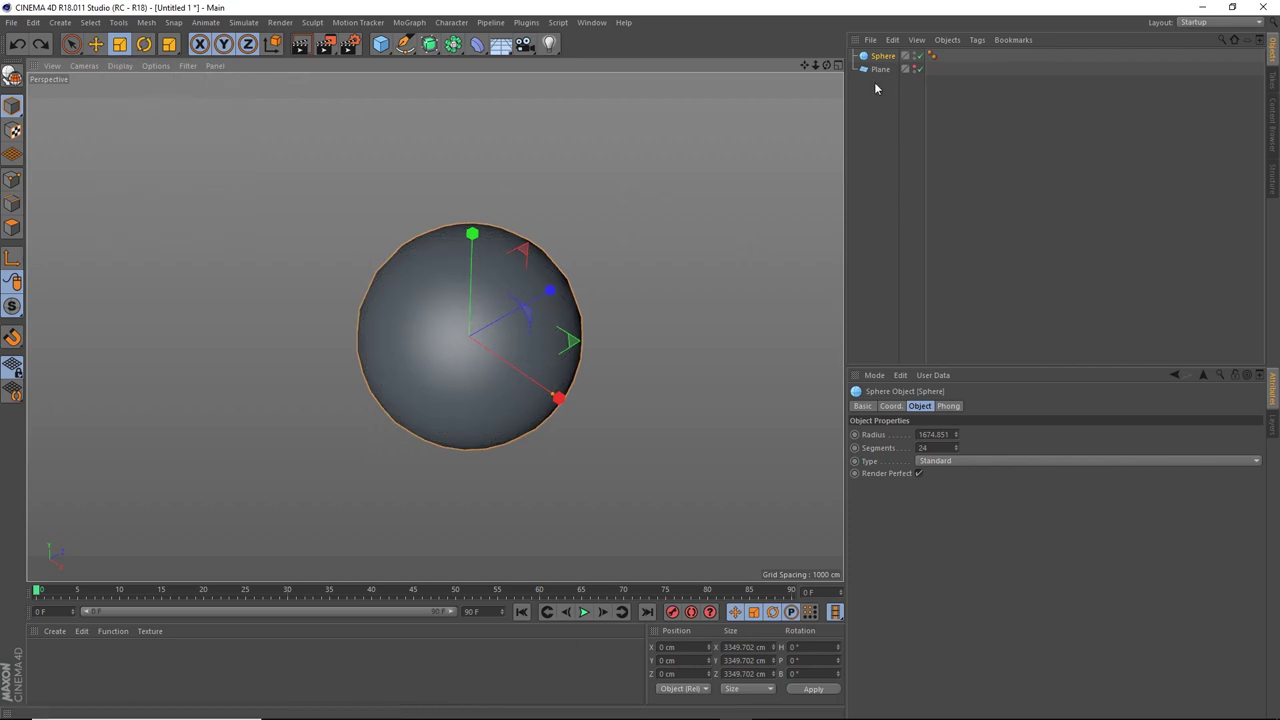
pyautogui.click(930, 57)
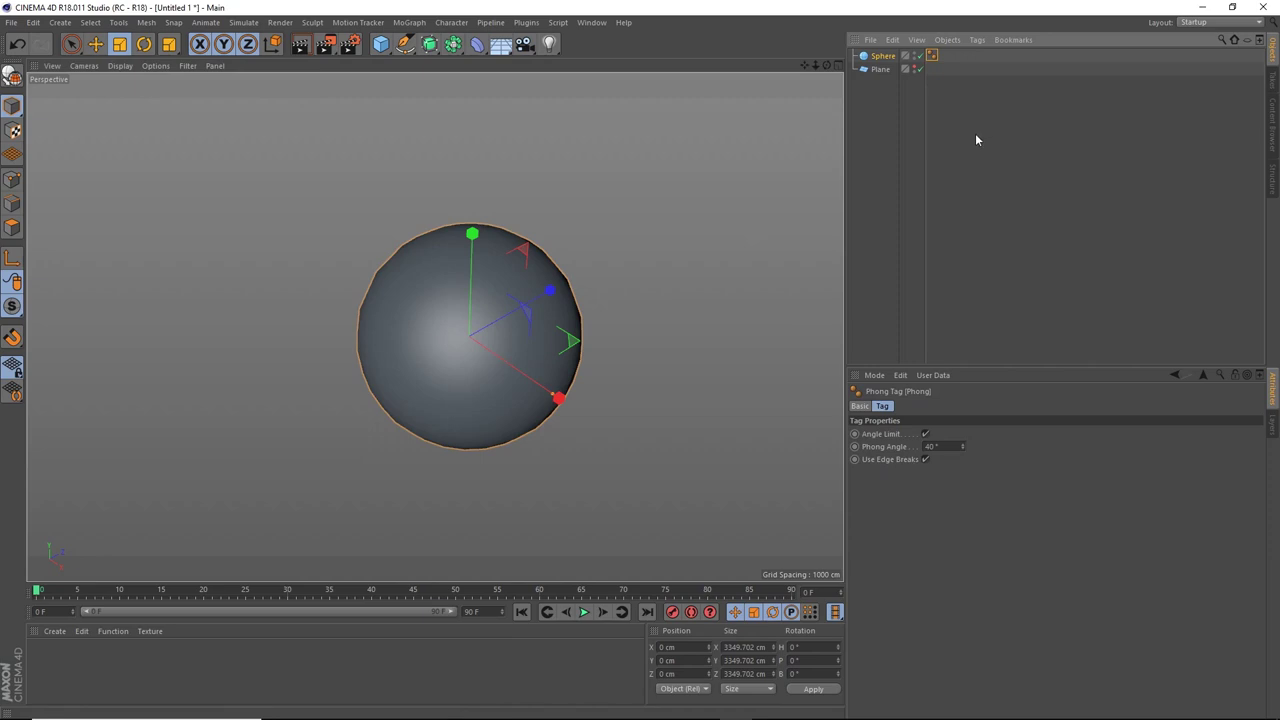
pyautogui.press('Delete')
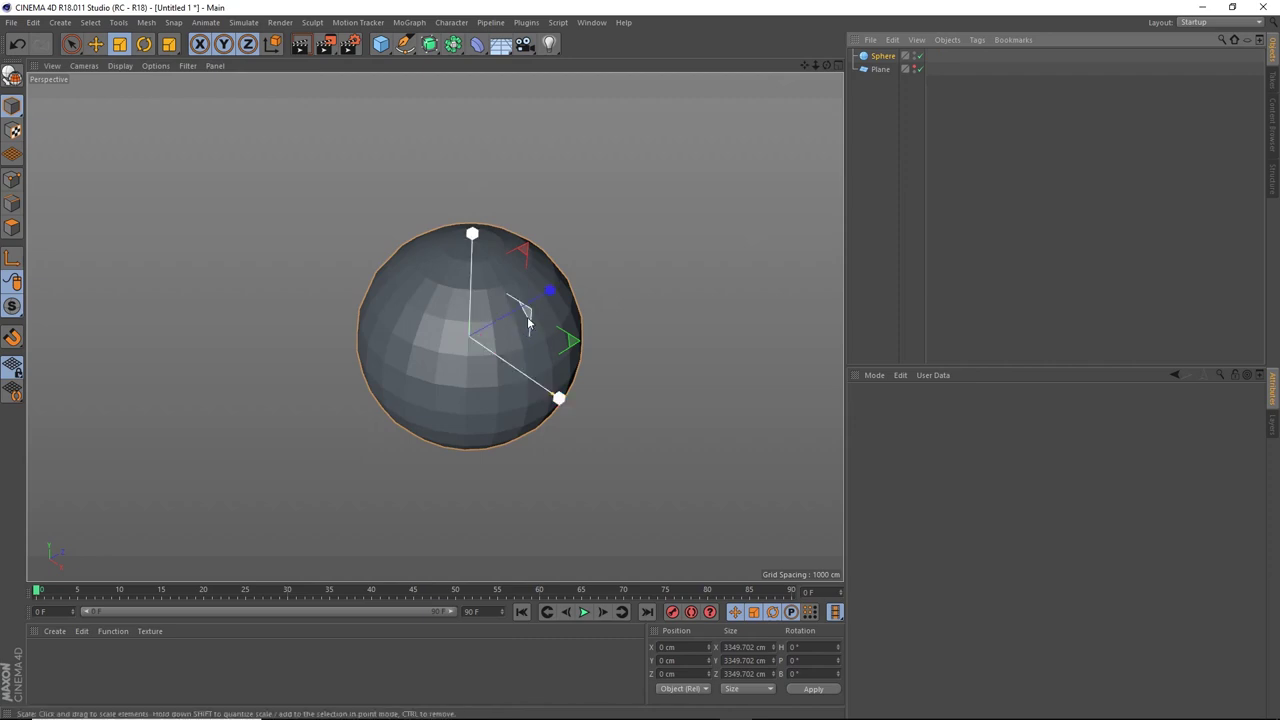
# Delete the sphere and make the plane visible again.
pyautogui.click(882, 57)
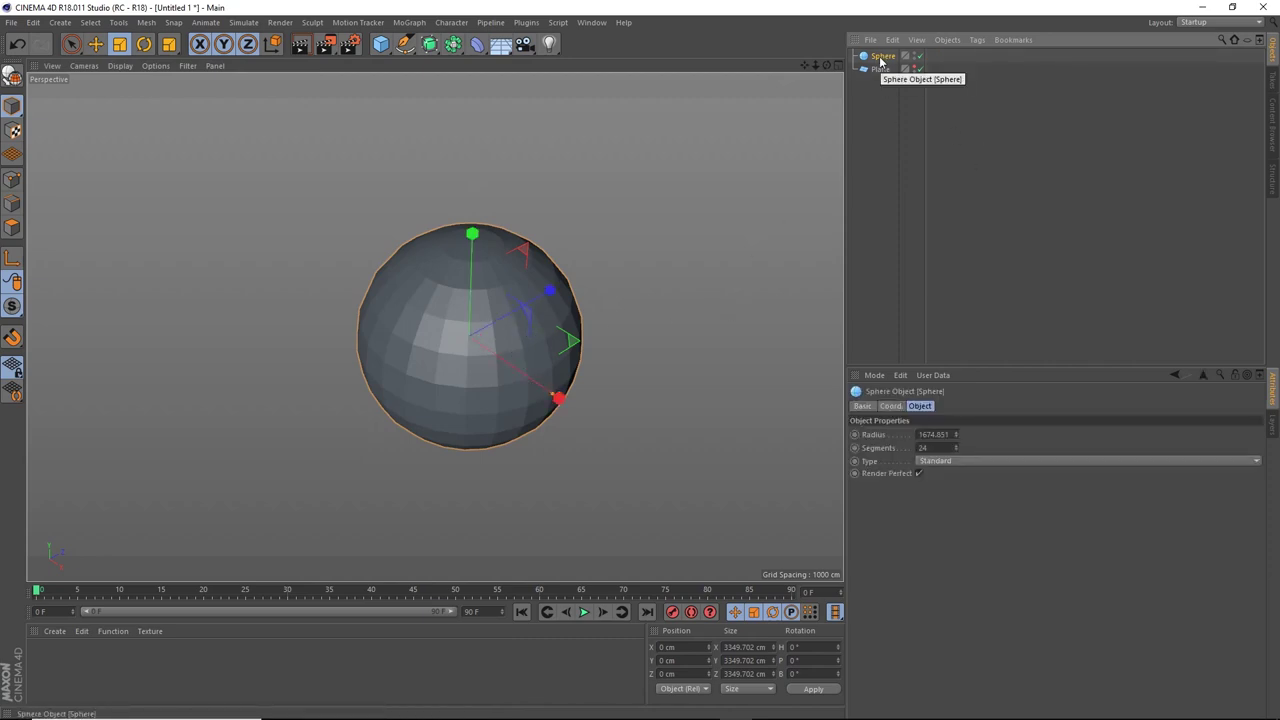
pyautogui.press('Delete')
pyautogui.click(908, 56)
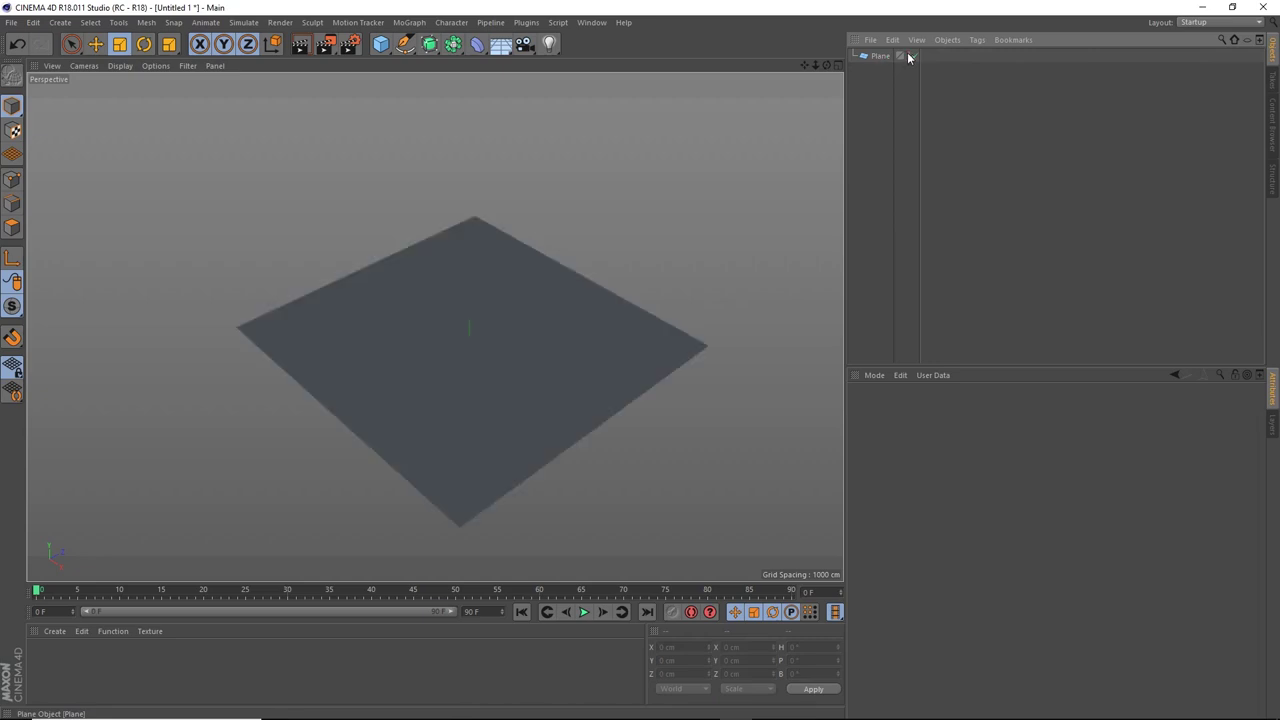
# Switch the display to Gouraud Shading (Lines) and select the Plane.
pyautogui.click(120, 66)
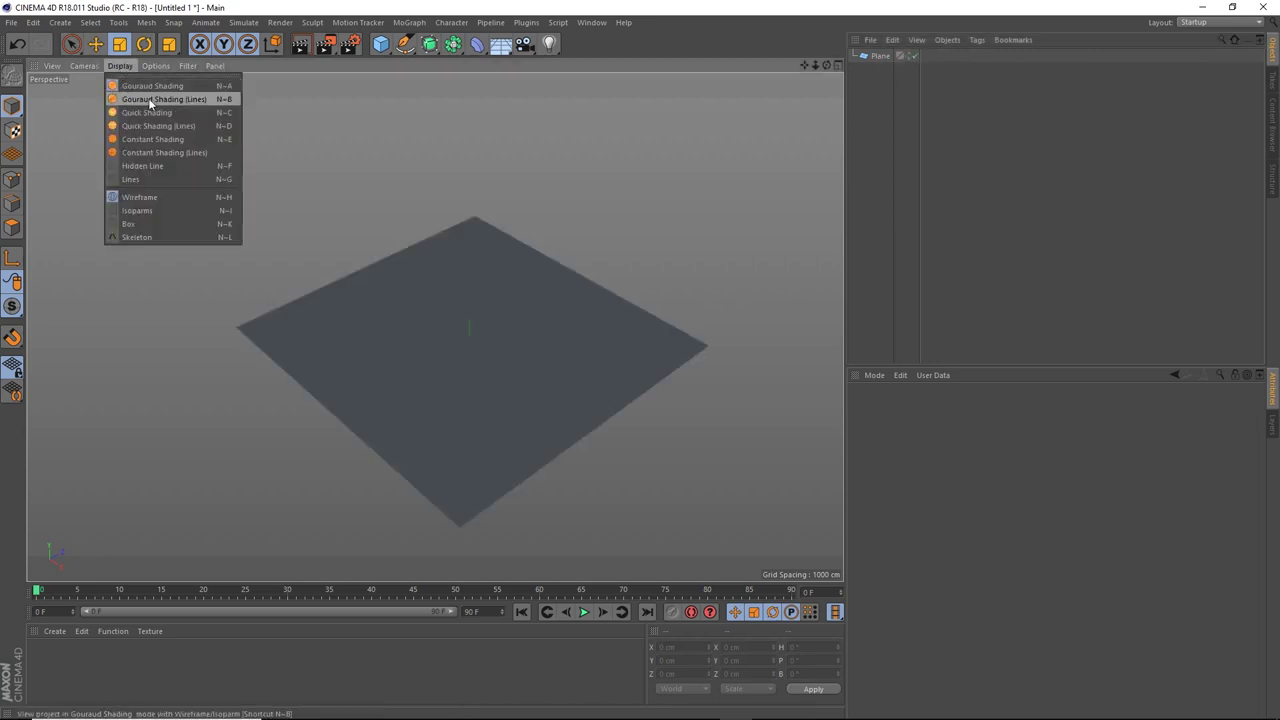
pyautogui.click(150, 100)
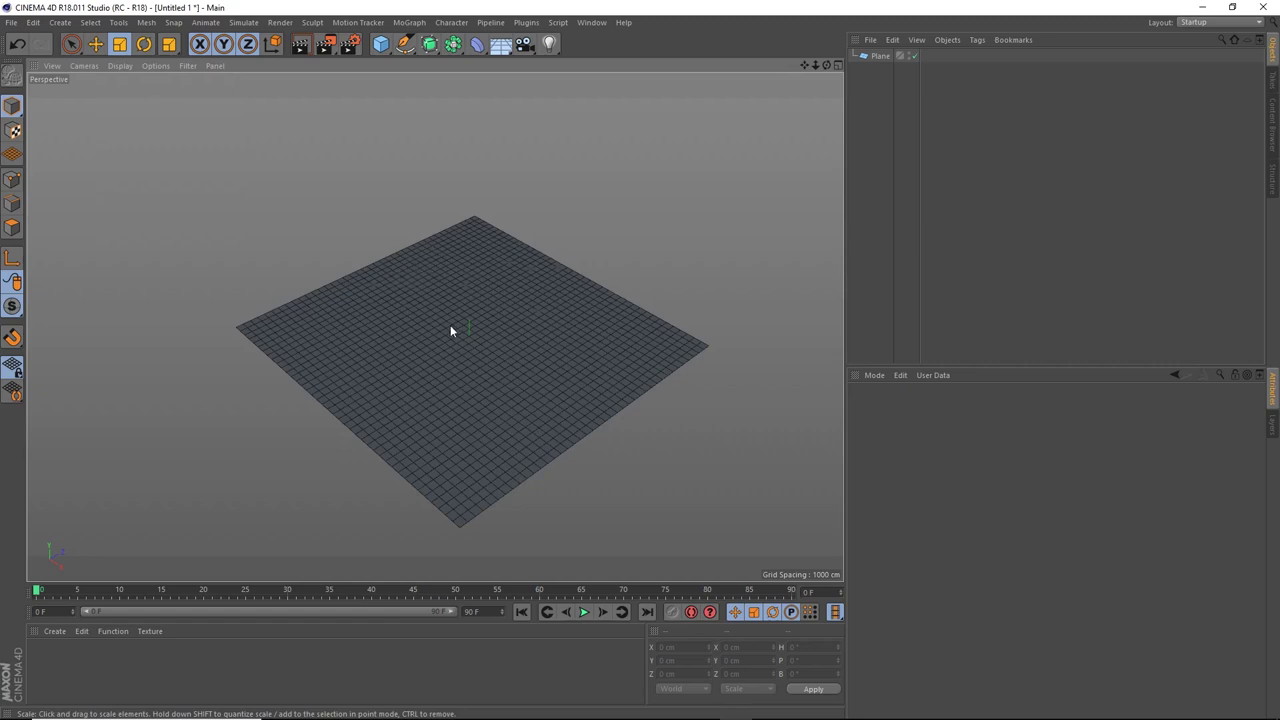
pyautogui.click(879, 56)
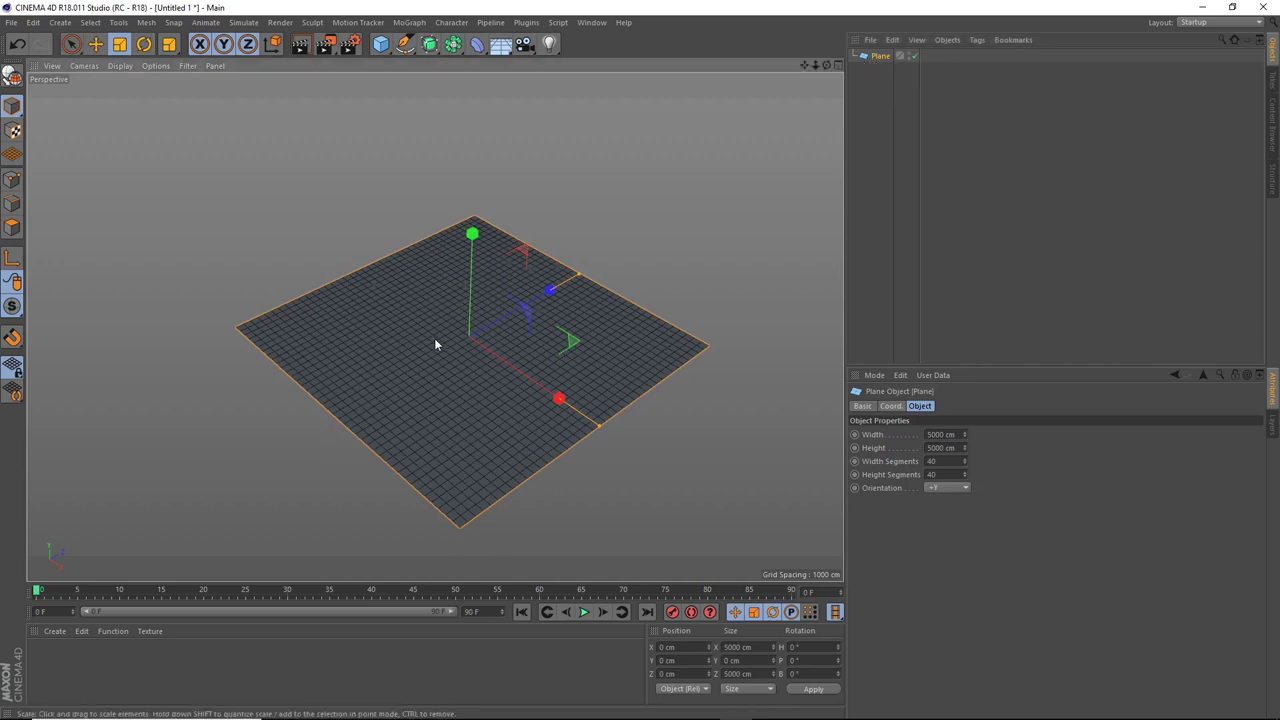
# Make the Plane editable, pick Live Selection, and enter Polygons mode.
pyautogui.click(13, 80)
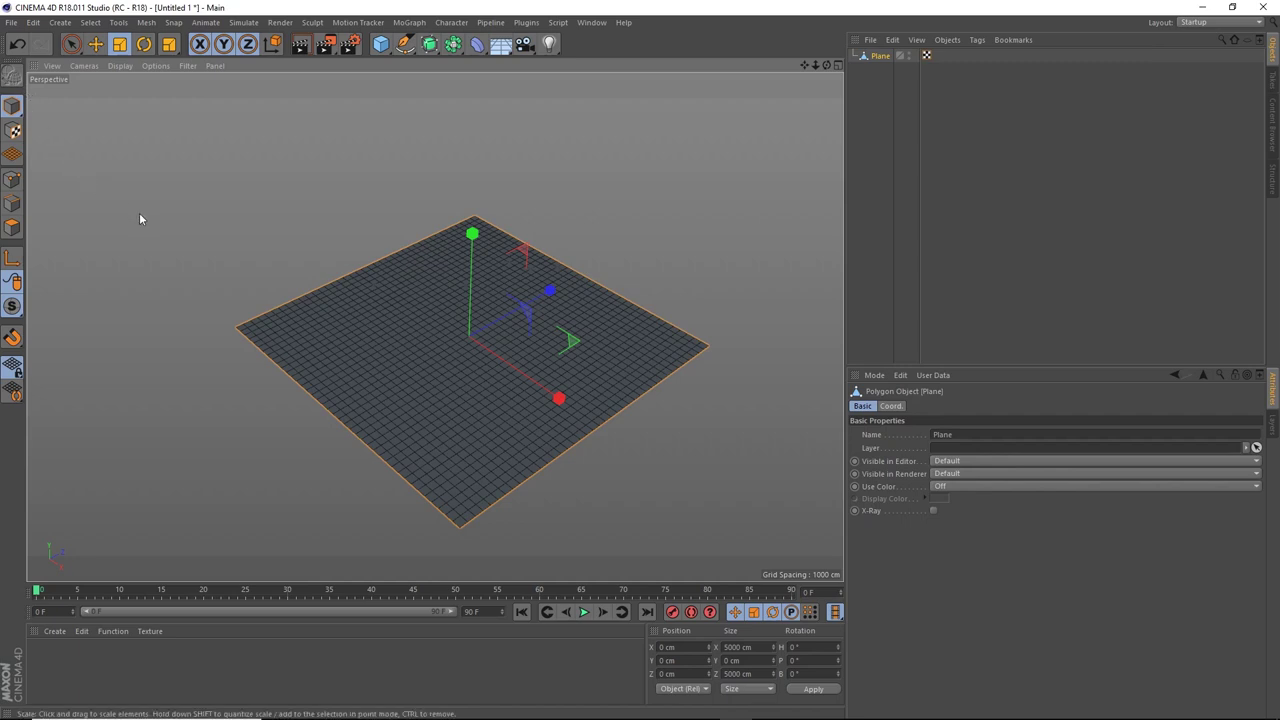
pyautogui.click(71, 45)
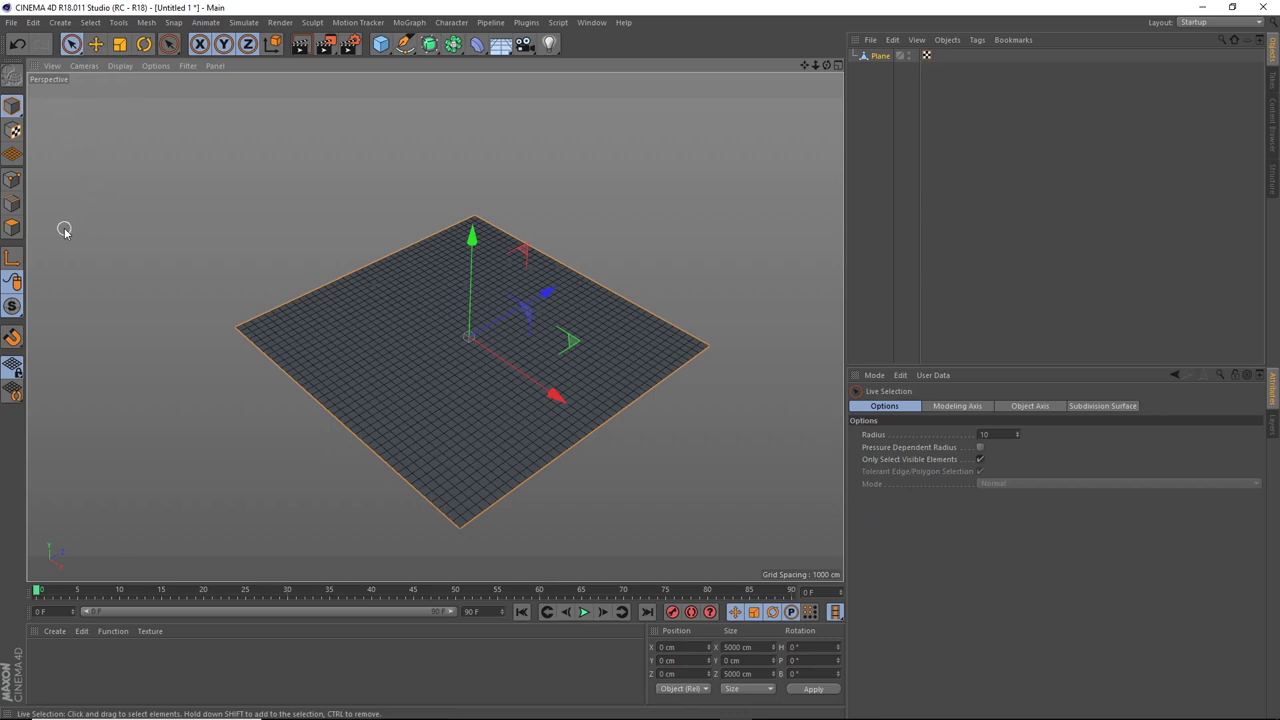
pyautogui.click(12, 227)
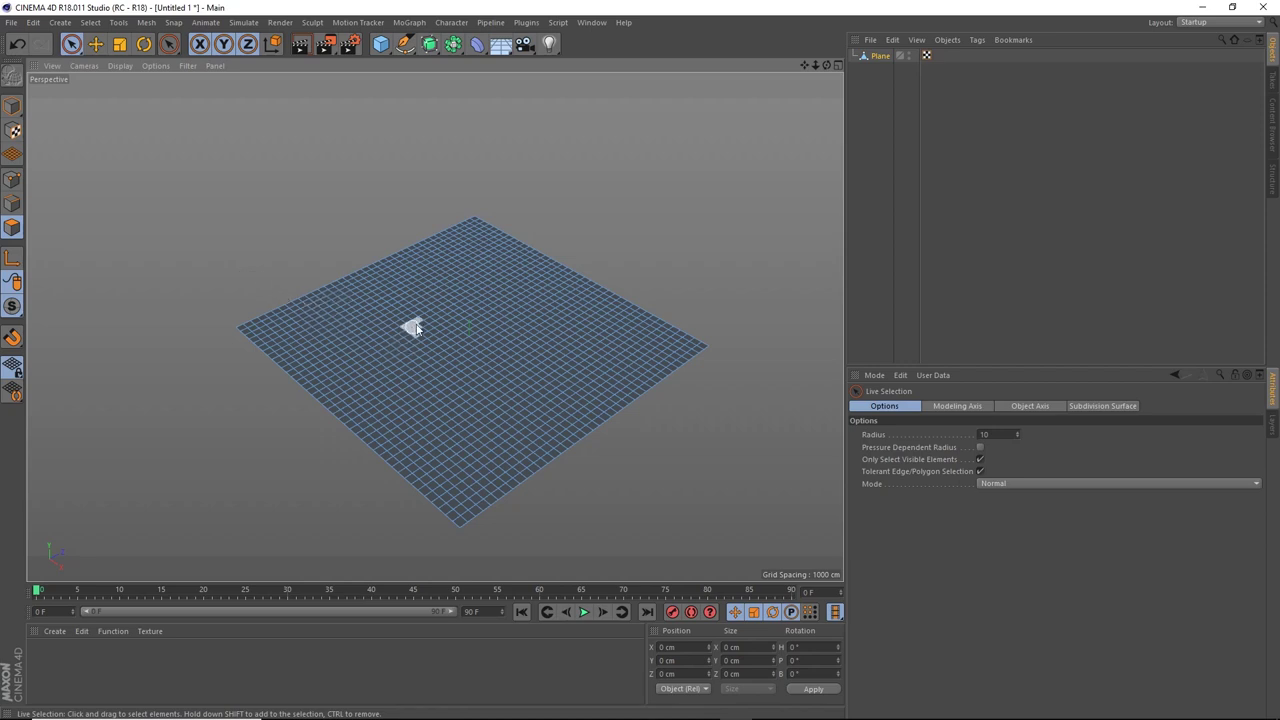
# Pick the sculpting Brush and set it to Constant falloff and Surface mode.
pyautogui.rightClick(450, 262)
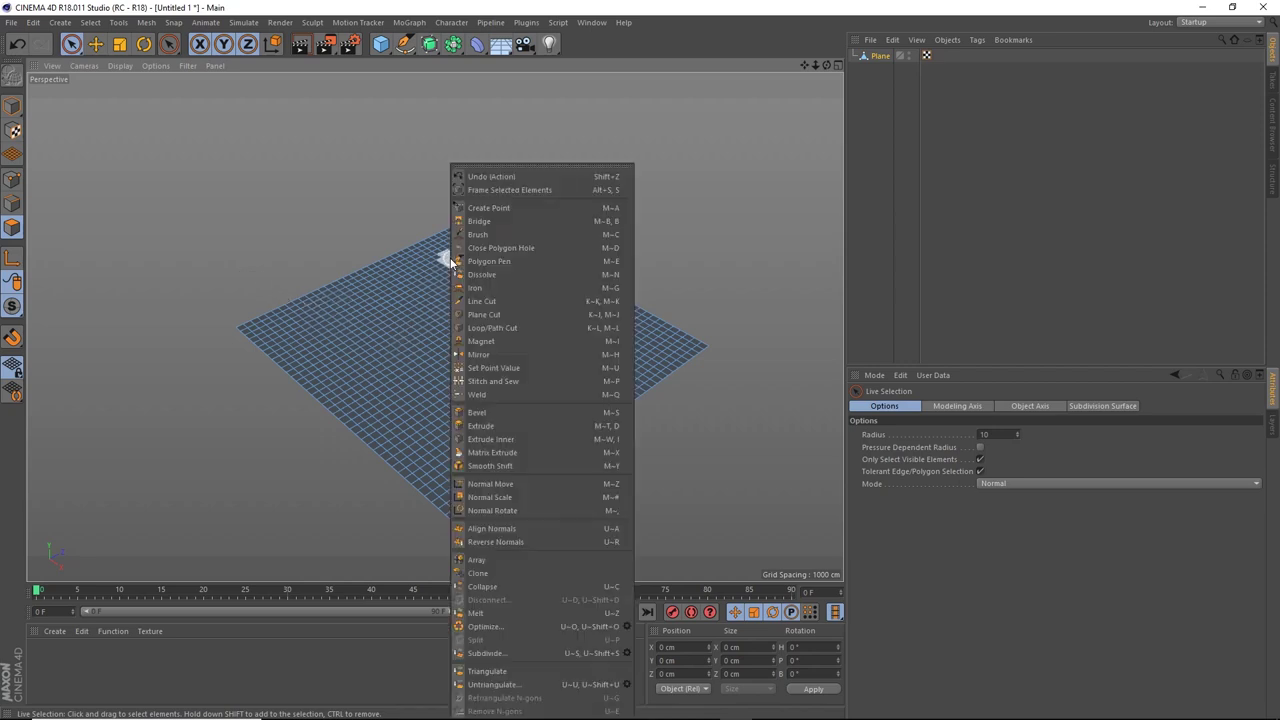
pyautogui.click(502, 234)
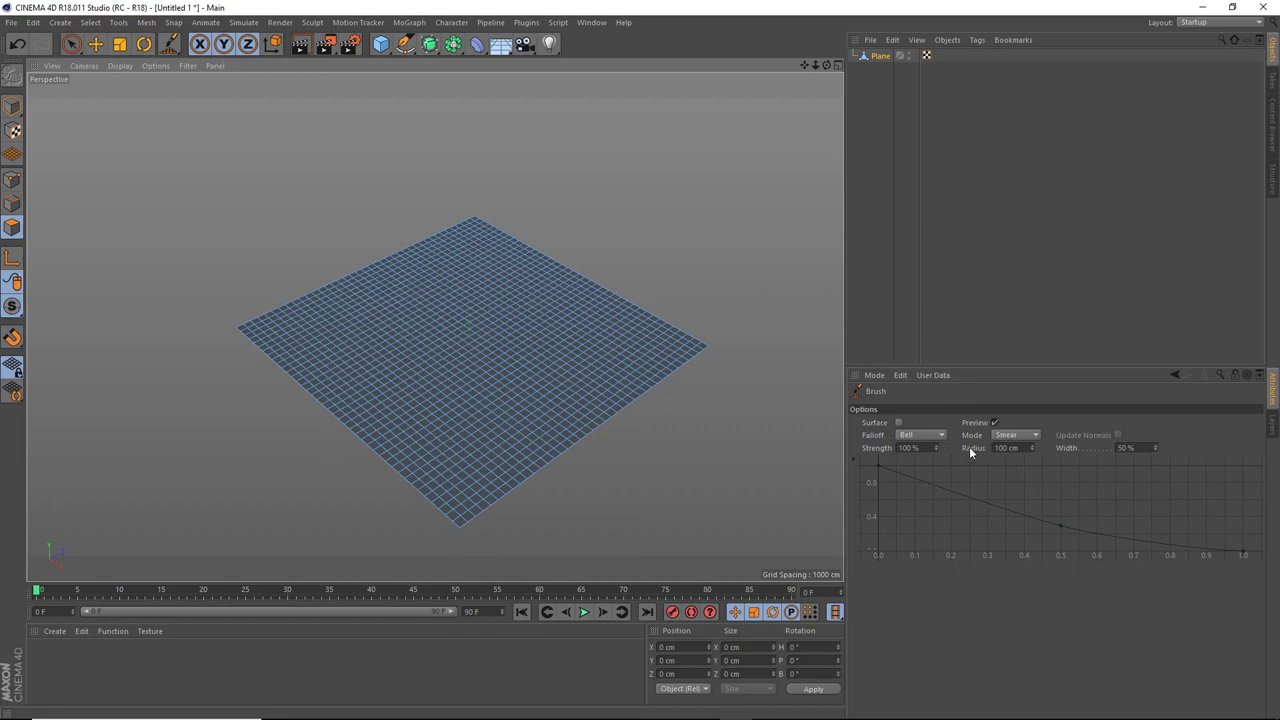
pyautogui.click(940, 436)
pyautogui.click(916, 448)
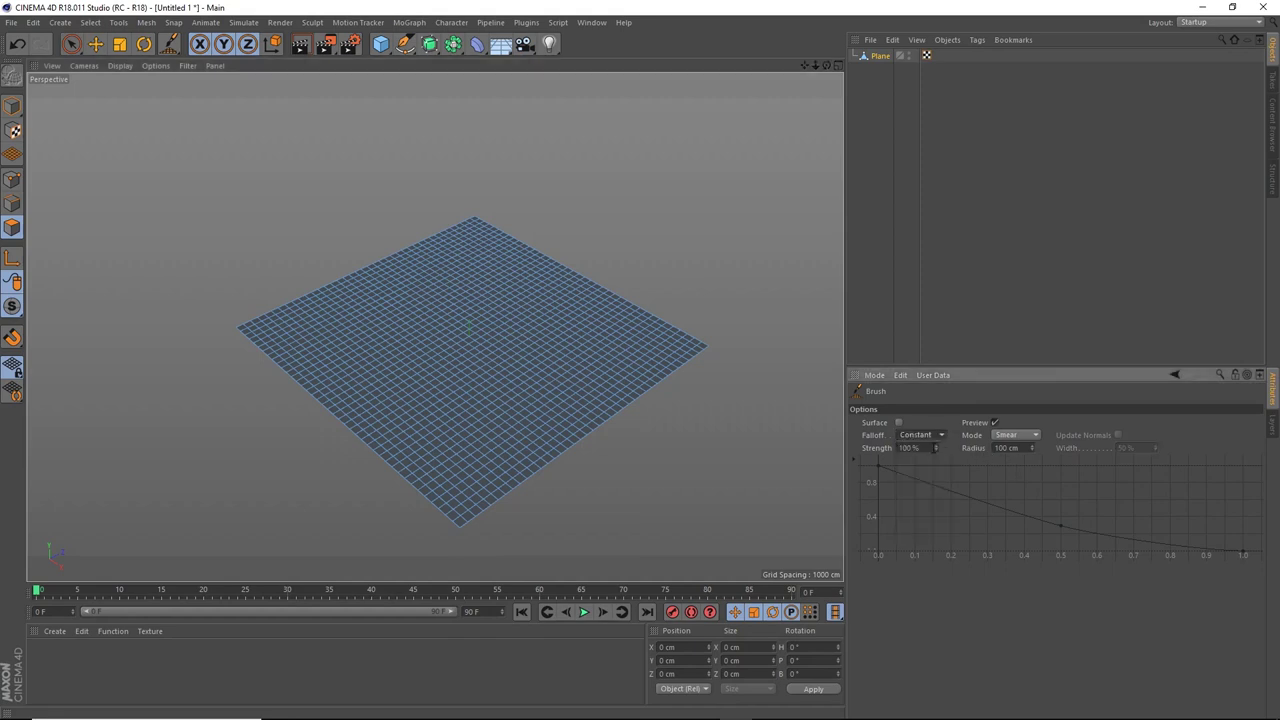
pyautogui.click(1035, 436)
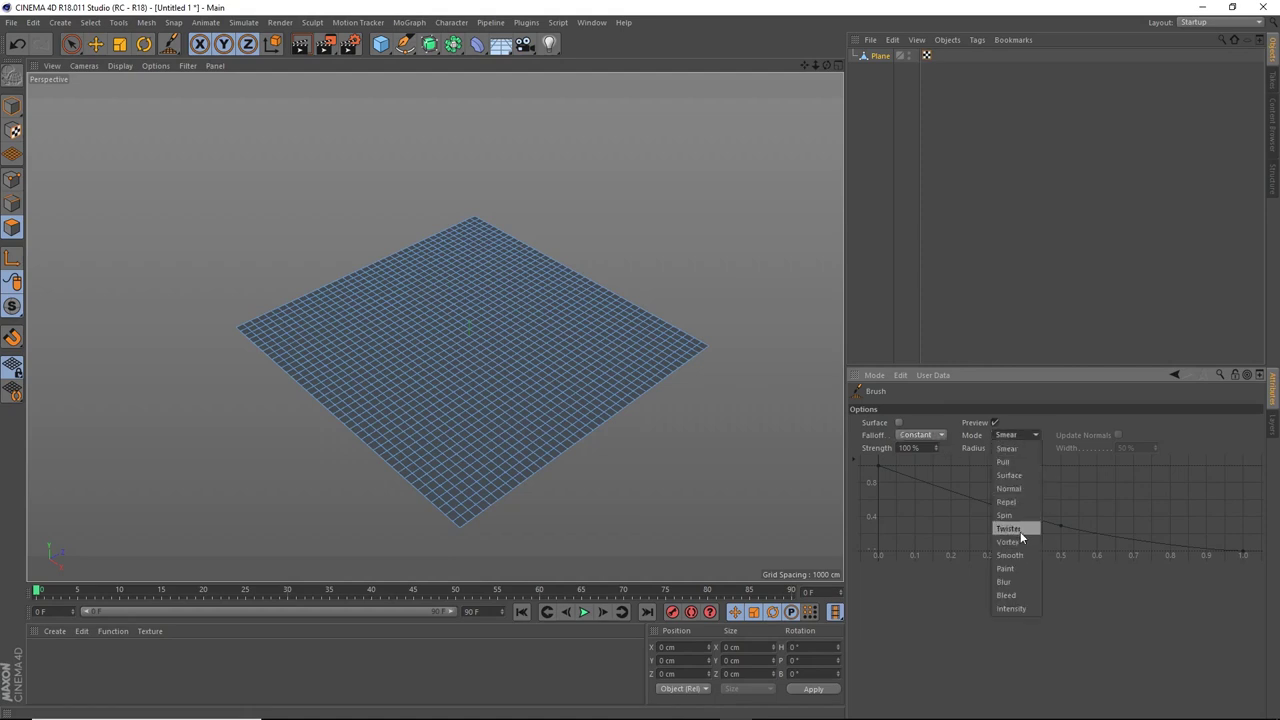
pyautogui.click(1021, 478)
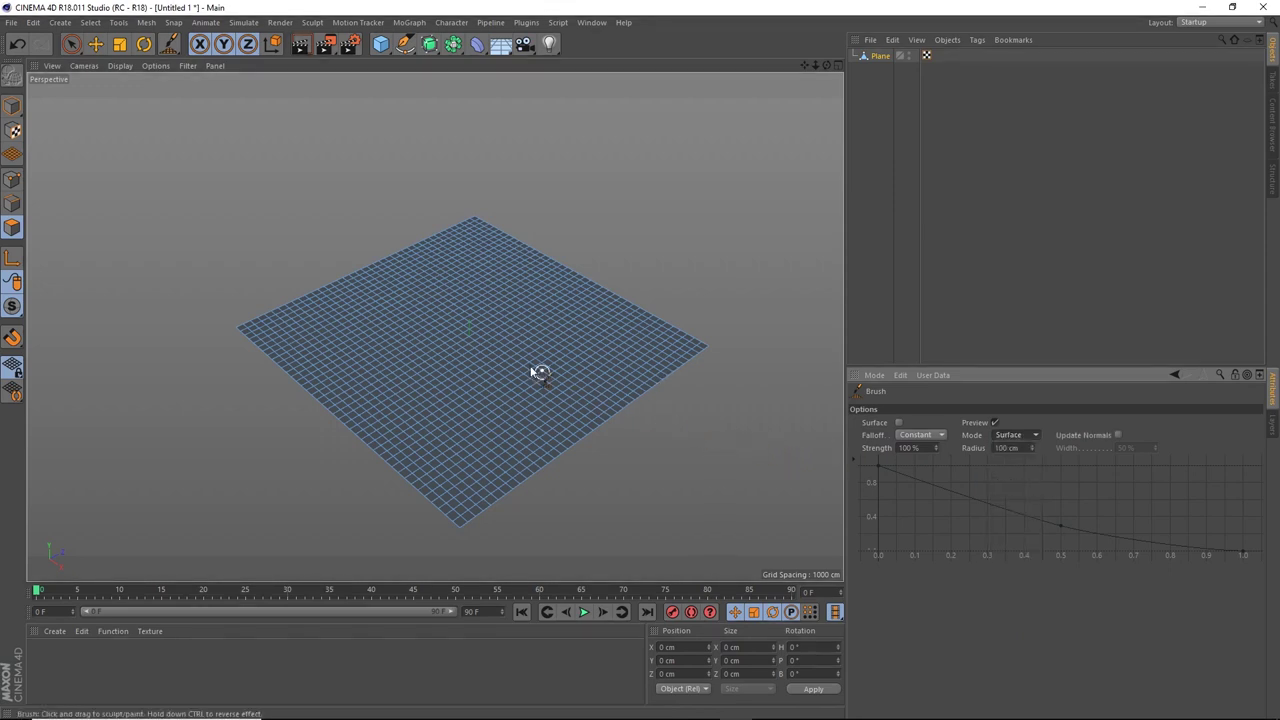
pyautogui.moveTo(535, 354)
pyautogui.mouseDown()
pyautogui.moveTo(444, 309)
pyautogui.moveTo(463, 361)
pyautogui.moveTo(434, 394)
pyautogui.moveTo(369, 342)
pyautogui.moveTo(412, 289)
pyautogui.moveTo(485, 280)
pyautogui.moveTo(546, 317)
pyautogui.moveTo(534, 390)
pyautogui.moveTo(610, 373)
pyautogui.moveTo(589, 317)
pyautogui.moveTo(515, 269)
pyautogui.moveTo(457, 254)
pyautogui.moveTo(373, 279)
pyautogui.moveTo(337, 309)
pyautogui.moveTo(341, 293)
pyautogui.moveTo(325, 345)
pyautogui.moveTo(341, 378)
pyautogui.moveTo(389, 419)
pyautogui.moveTo(446, 432)
pyautogui.moveTo(502, 466)
pyautogui.mouseUp()
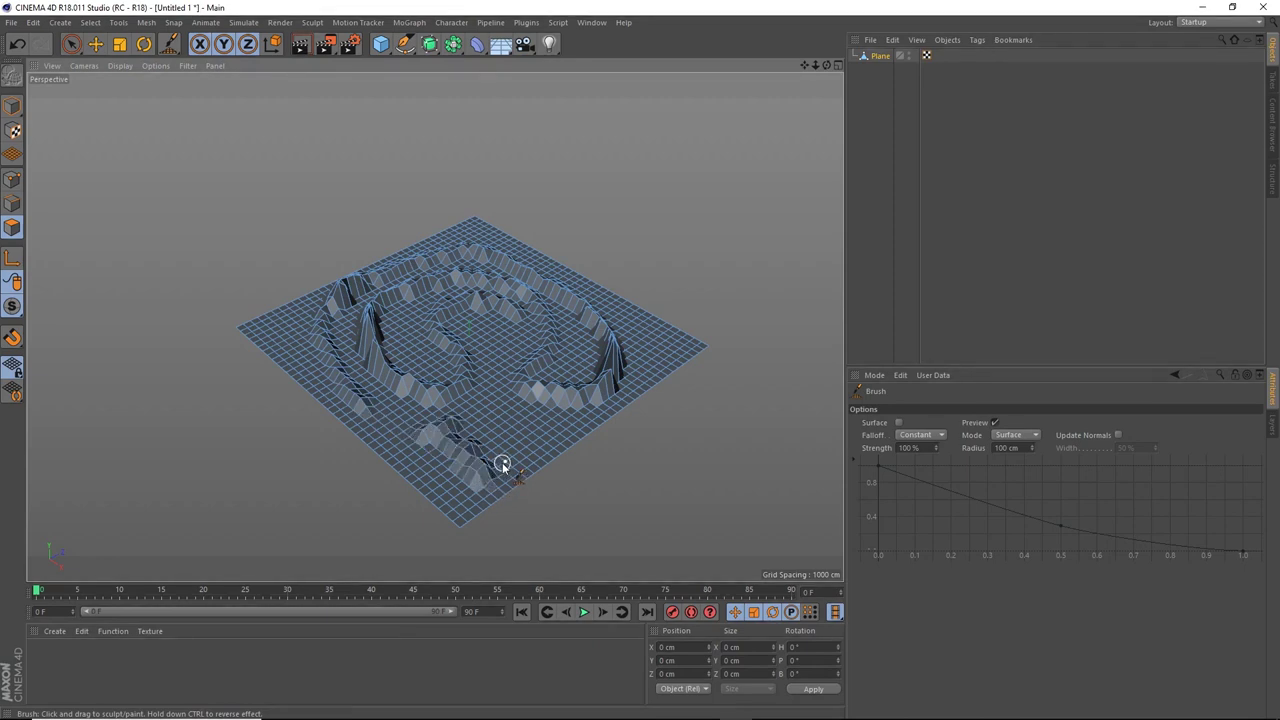
pyautogui.moveTo(528, 500)
pyautogui.keyDown('alt'); pyautogui.mouseDown()
pyautogui.moveTo(600, 449)
pyautogui.moveTo(441, 440)
pyautogui.moveTo(446, 469)
pyautogui.moveTo(580, 463)
pyautogui.moveTo(561, 466)
pyautogui.mouseUp(); pyautogui.keyUp('alt')
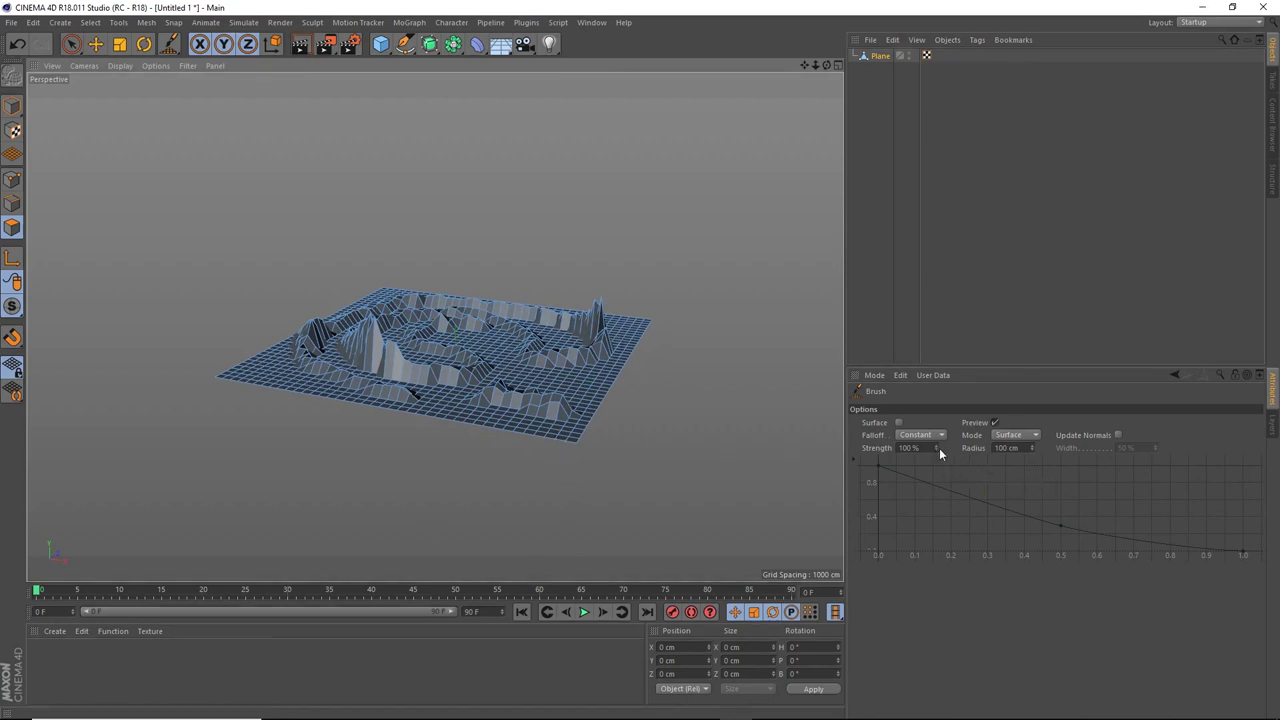
pyautogui.hotkey('ctrl', 'z')
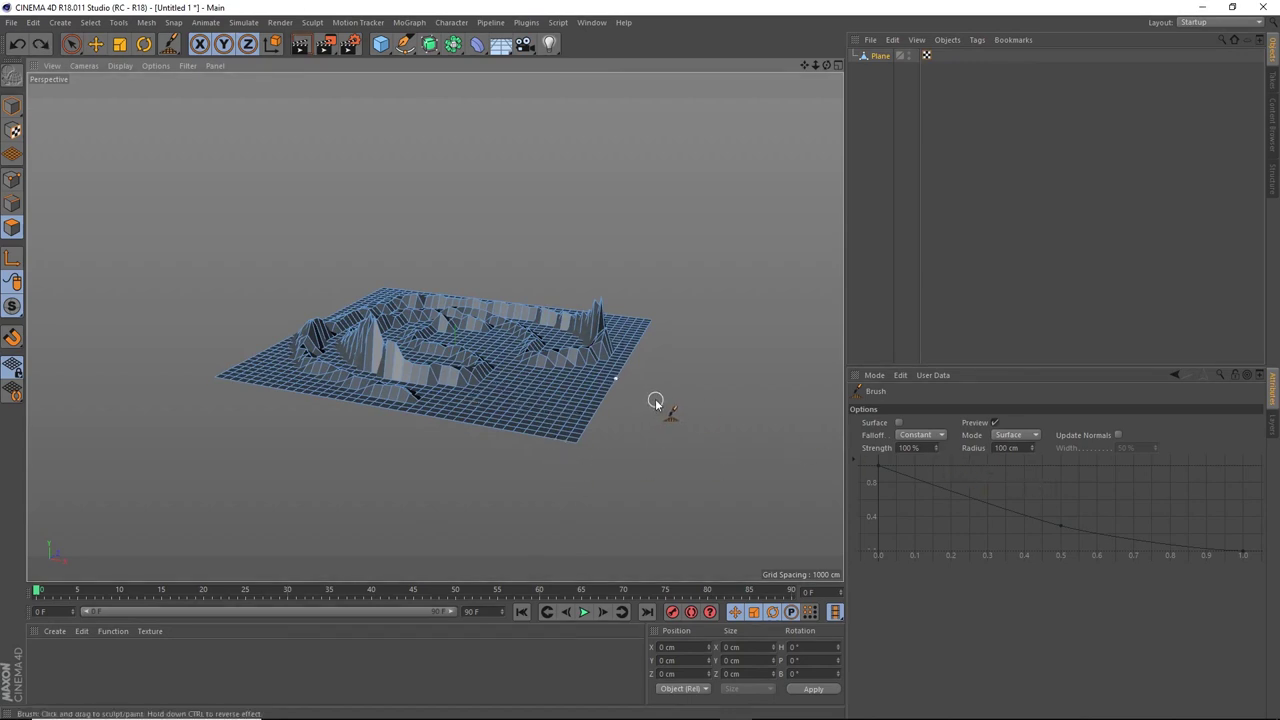
pyautogui.hotkey('ctrl', 'z')
pyautogui.click(910, 447)
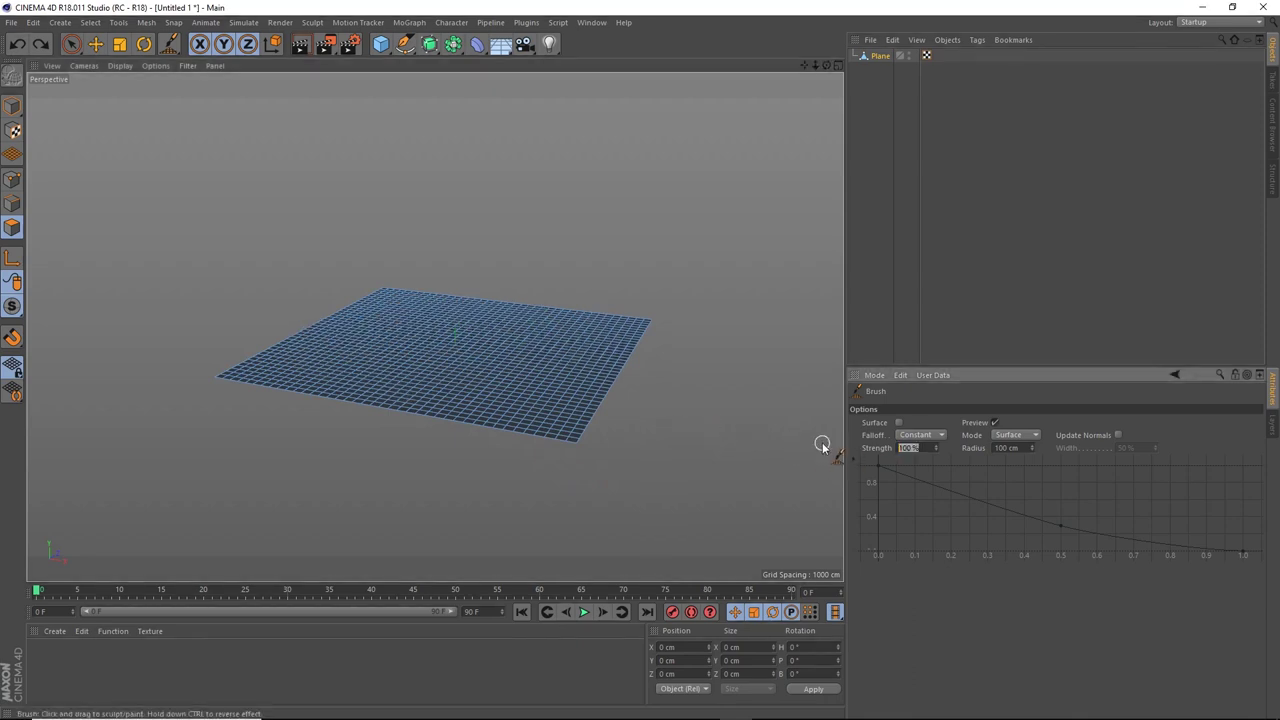
# Set the brush strength to 30 %, test a raised ring stroke, then undo it.
pyautogui.write('30')
pyautogui.press('Return')
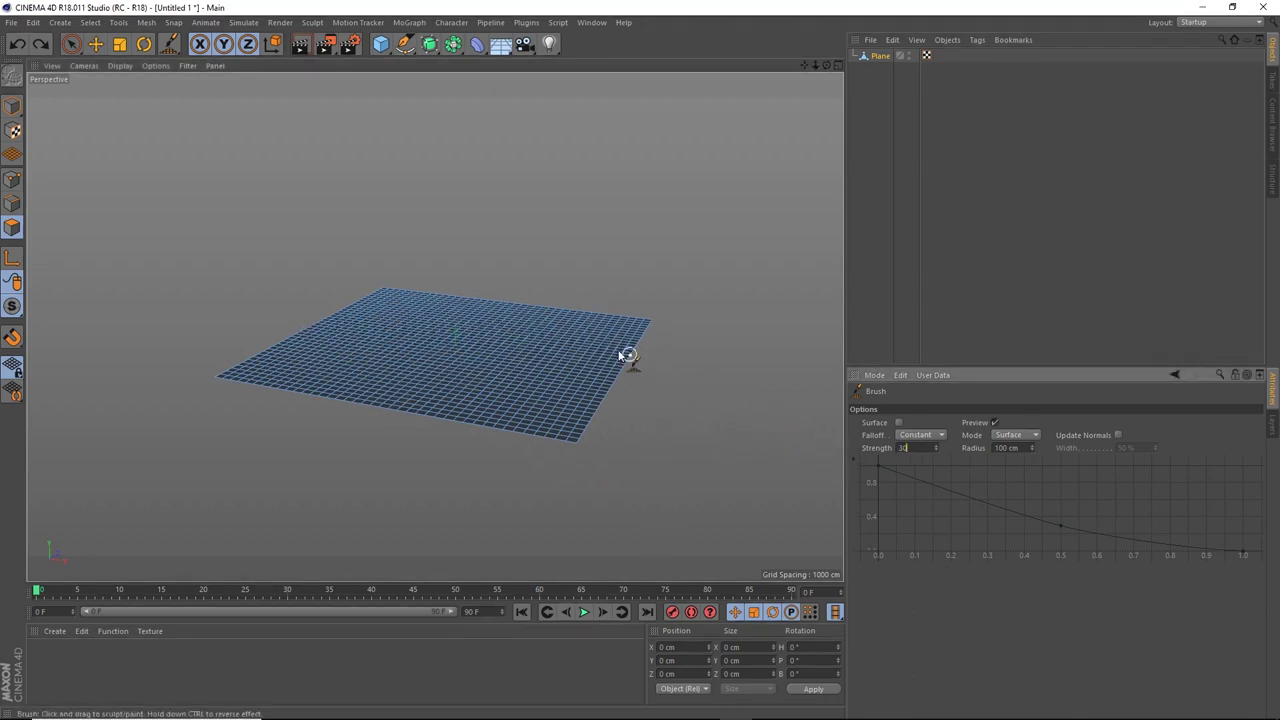
pyautogui.moveTo(524, 333)
pyautogui.mouseDown()
pyautogui.moveTo(407, 340)
pyautogui.moveTo(495, 318)
pyautogui.moveTo(549, 328)
pyautogui.moveTo(556, 365)
pyautogui.moveTo(516, 381)
pyautogui.moveTo(351, 342)
pyautogui.moveTo(328, 360)
pyautogui.moveTo(526, 410)
pyautogui.moveTo(617, 349)
pyautogui.mouseUp()
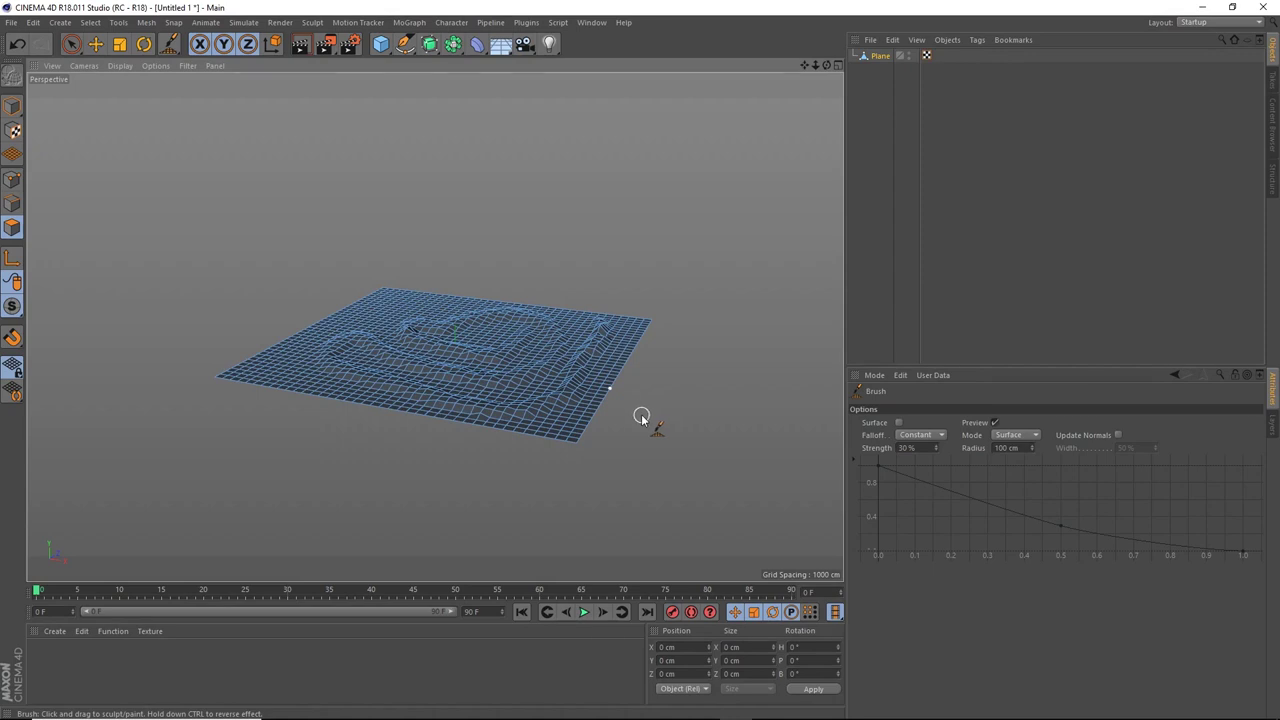
pyautogui.hotkey('ctrl', 'z')
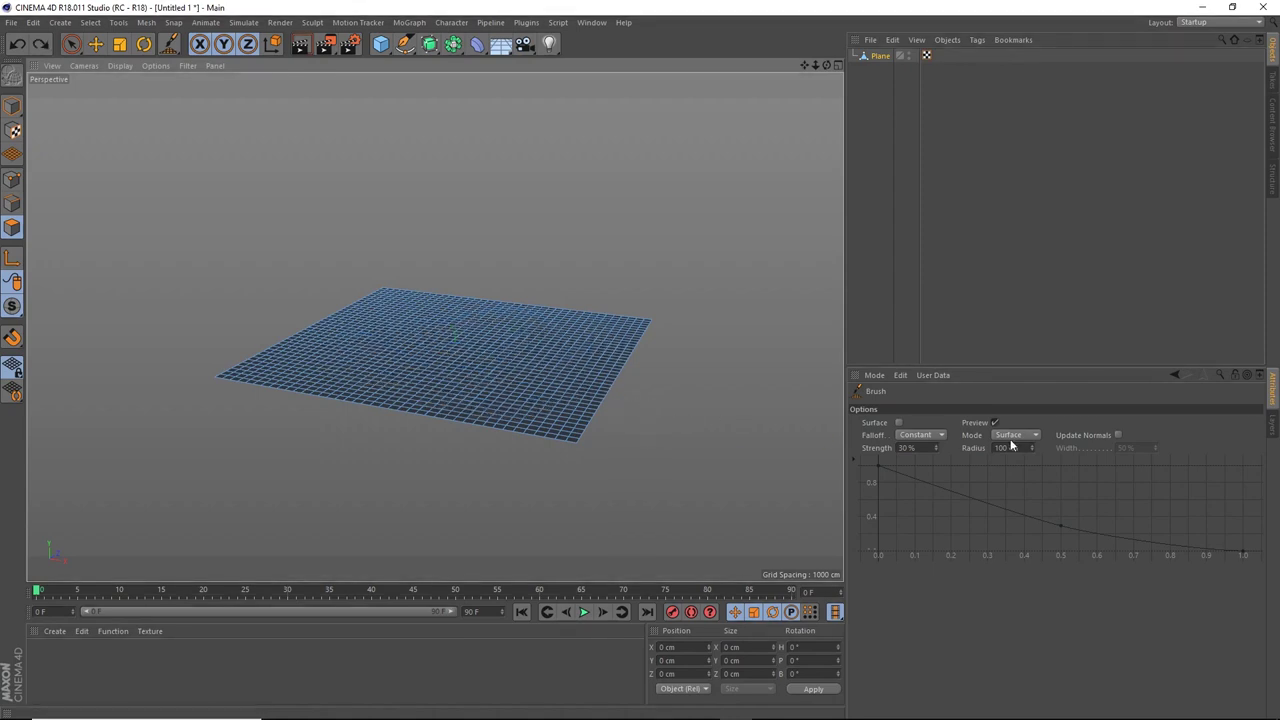
# Enlarge the brush radius to about 163 cm, test ridge and dent strokes, then undo.
pyautogui.moveTo(1033, 446); pyautogui.dragTo(1036, 447)
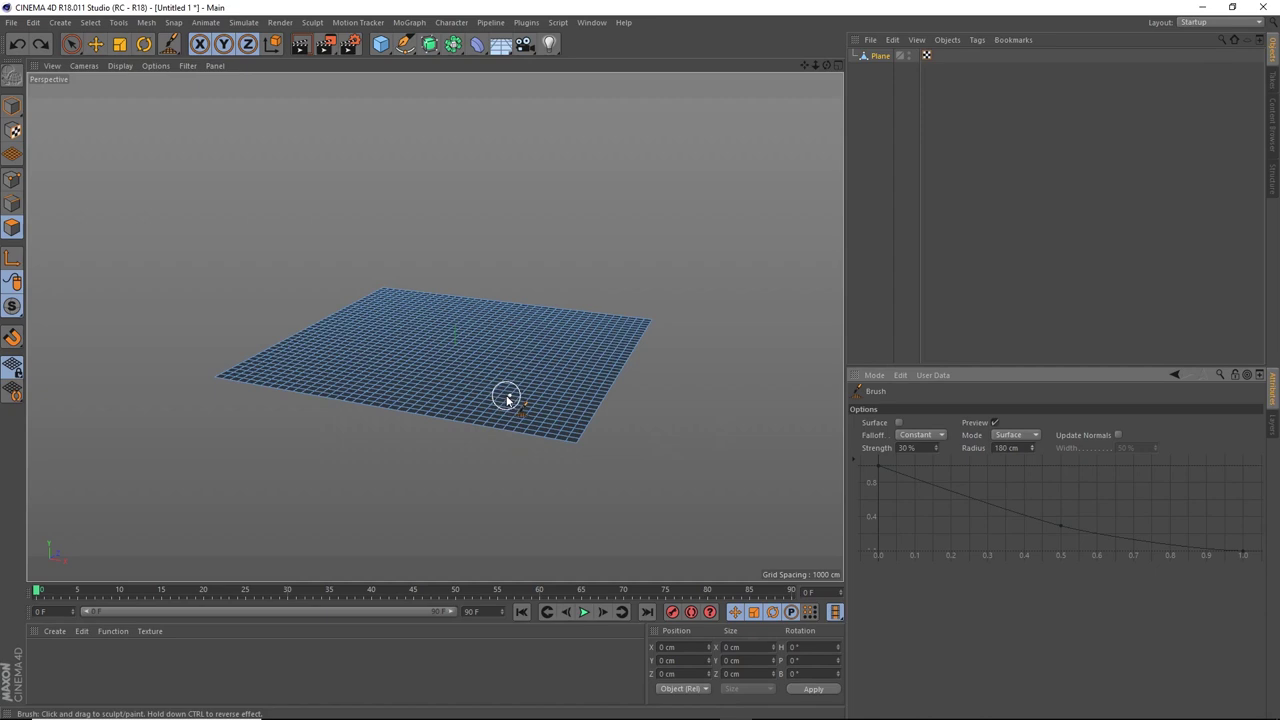
pyautogui.moveTo(506, 397); pyautogui.dragTo(511, 351, button='middle')
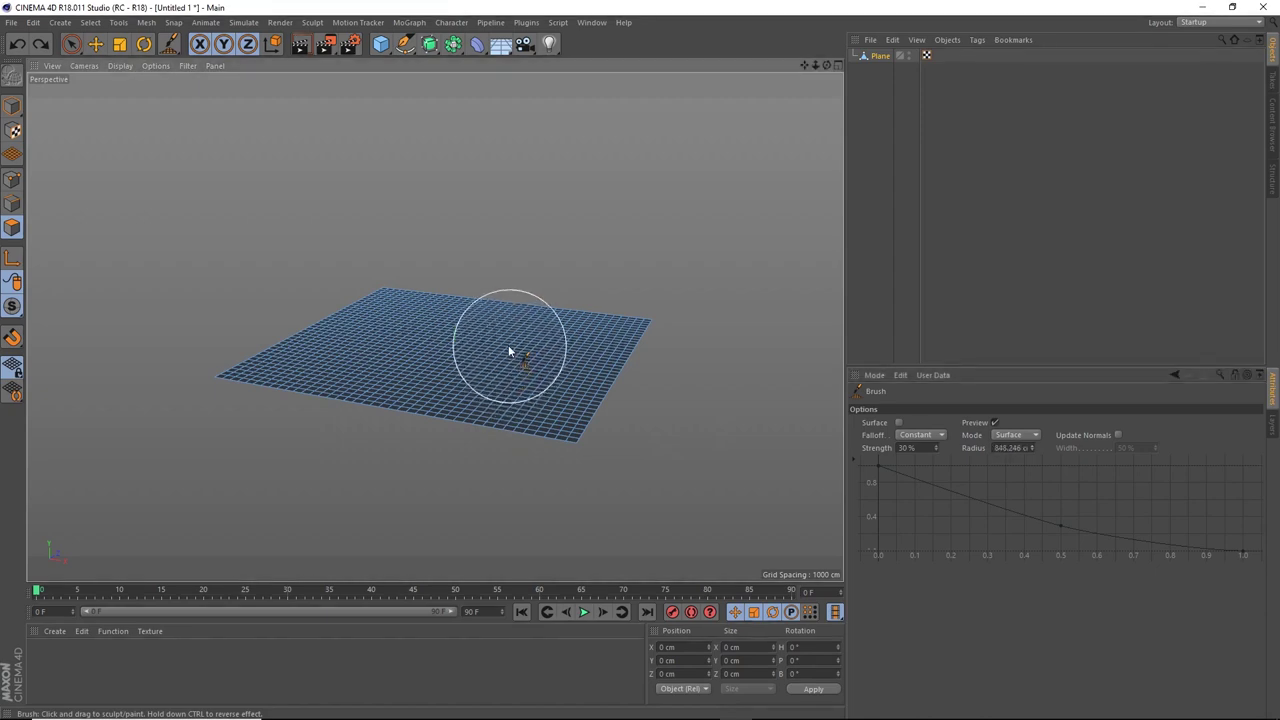
pyautogui.moveTo(511, 351)
pyautogui.mouseDown()
pyautogui.moveTo(670, 374)
pyautogui.moveTo(600, 347)
pyautogui.mouseUp()
pyautogui.moveTo(600, 347); pyautogui.dragTo(531, 338, button='middle')
pyautogui.moveTo(531, 338); pyautogui.dragTo(508, 337, button='middle')
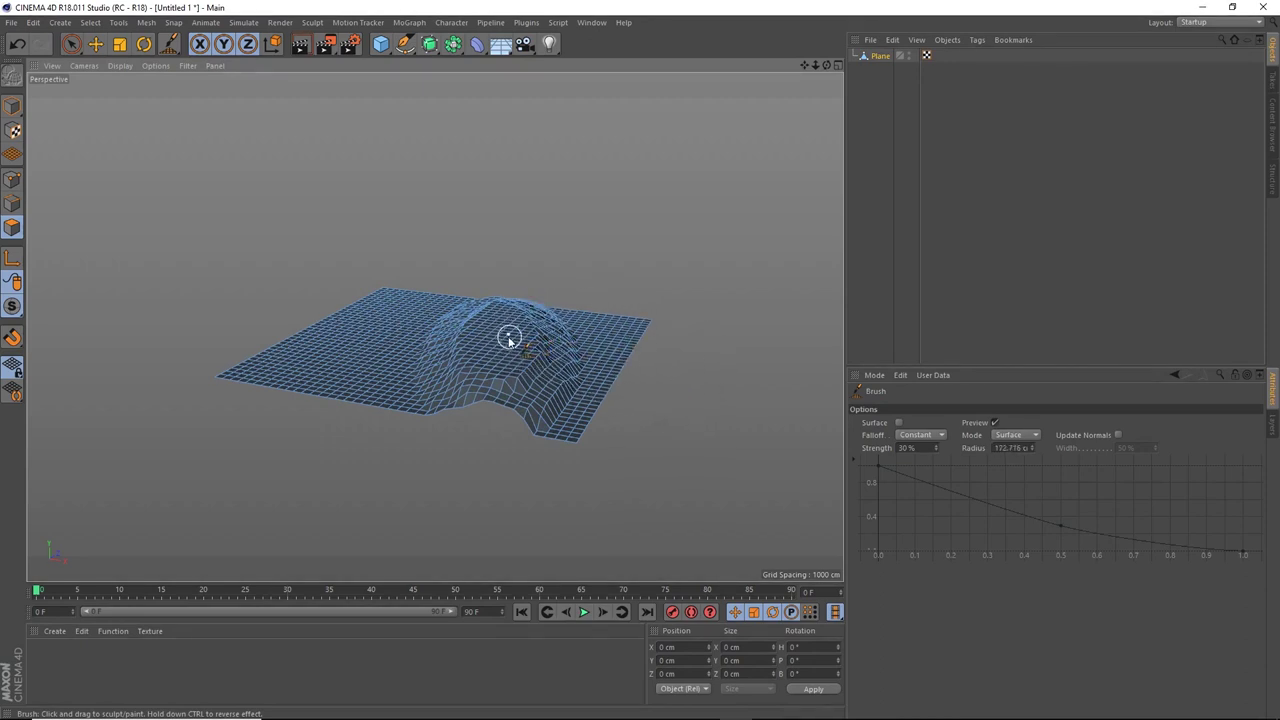
pyautogui.moveTo(508, 337); pyautogui.dragTo(498, 340)
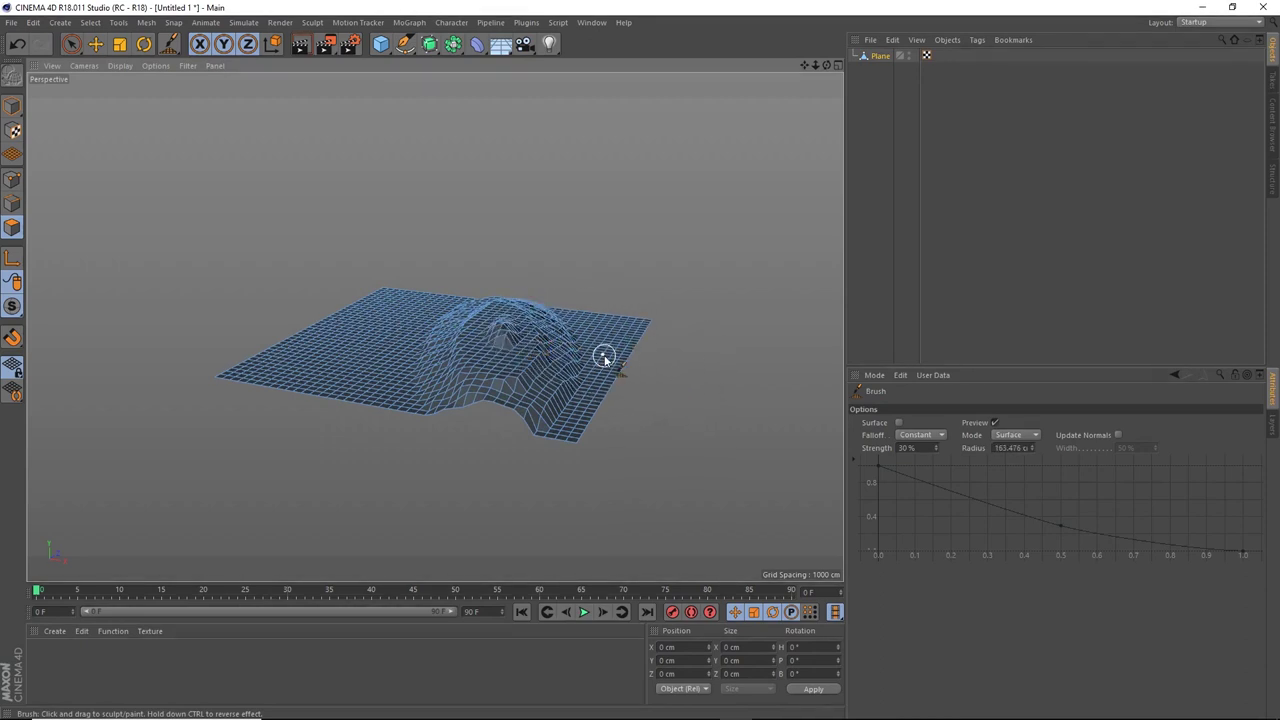
pyautogui.hotkey('ctrl', 'z')
pyautogui.hotkey('ctrl', 'z')
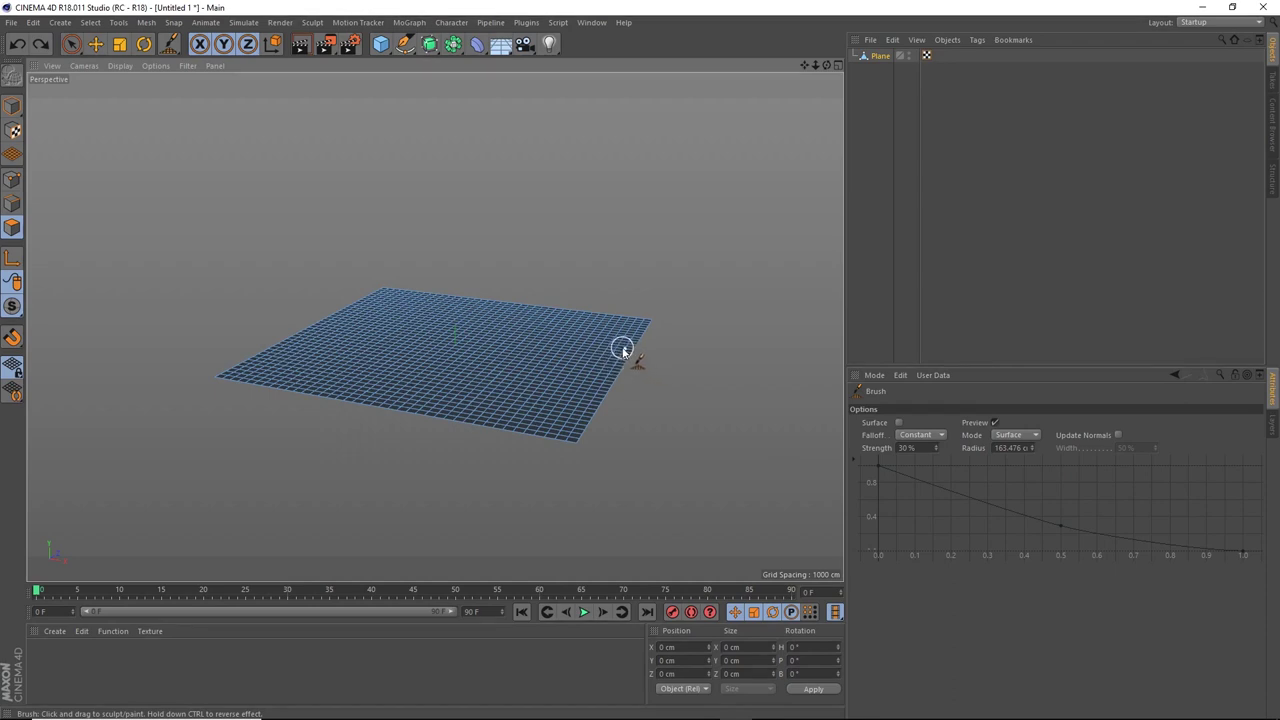
# Enlarge the brush radius to about 500 cm and raise bumps on the right and upper-left.
pyautogui.keyDown('alt'); pyautogui.moveTo(580, 326); pyautogui.dragTo(590, 345); pyautogui.keyUp('alt')
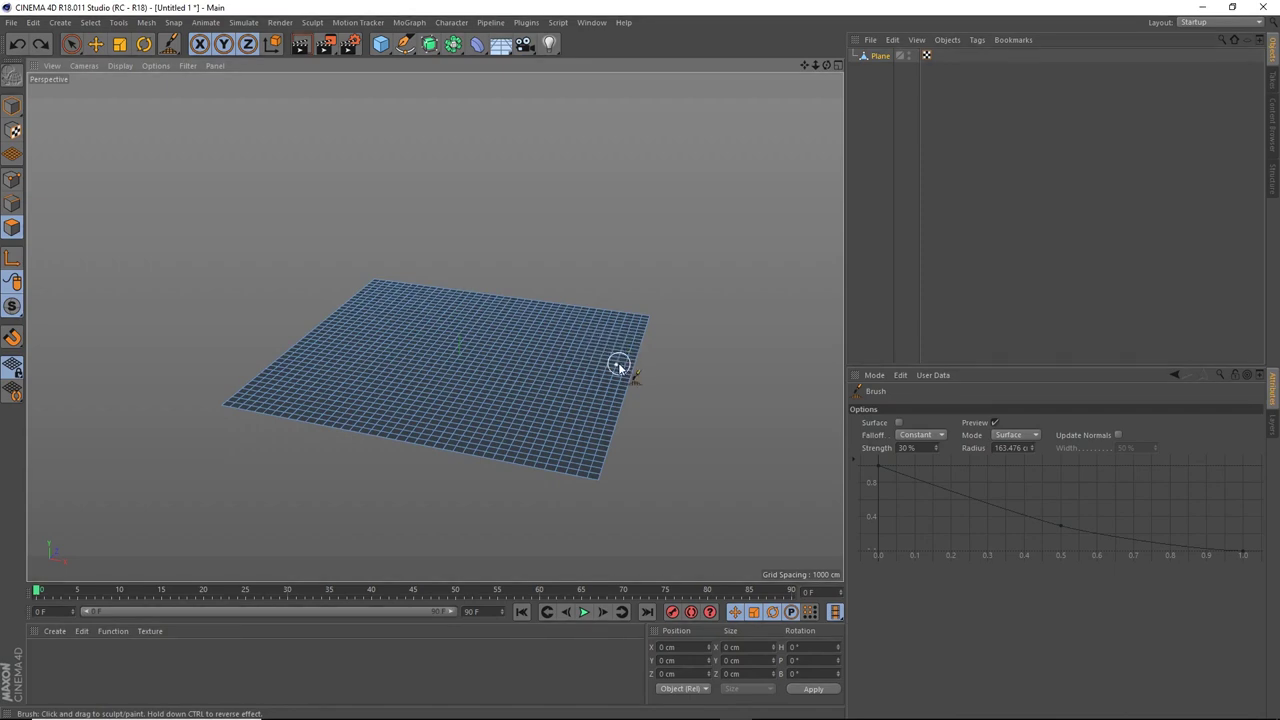
pyautogui.keyDown('alt'); pyautogui.moveTo(628, 343); pyautogui.dragTo(480, 371); pyautogui.keyUp('alt')
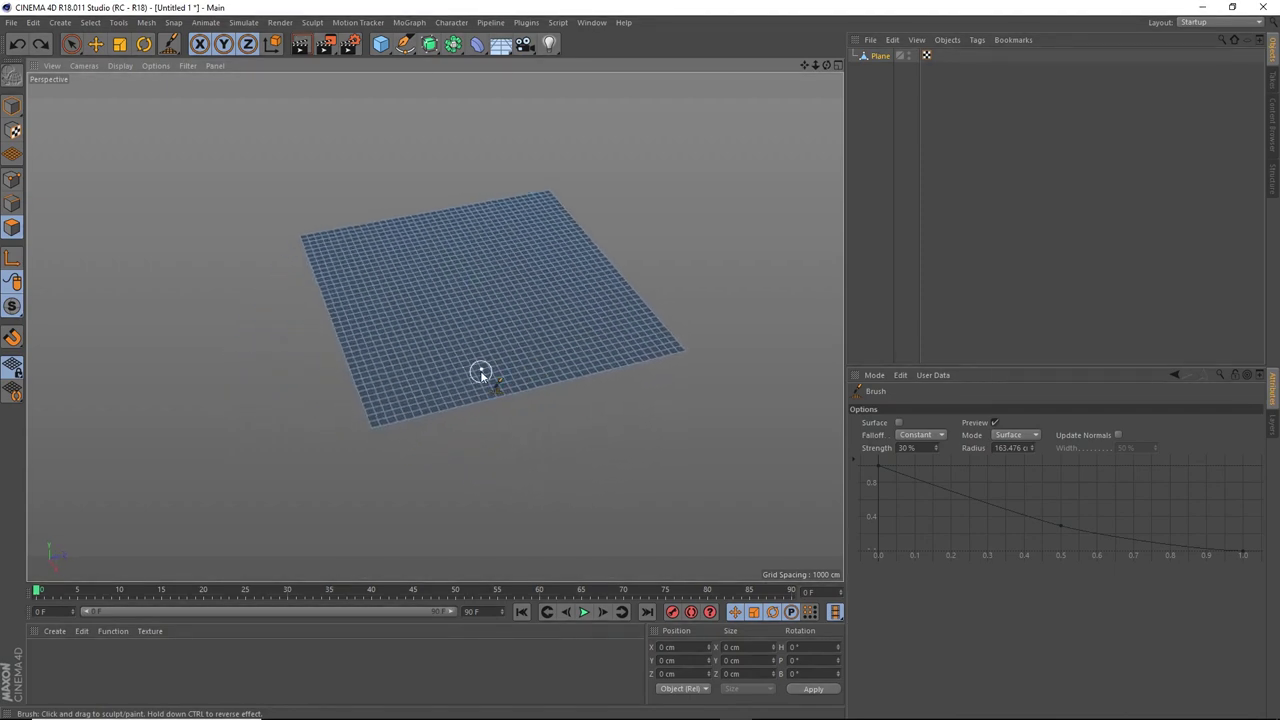
pyautogui.moveTo(395, 326); pyautogui.dragTo(346, 266, button='middle')
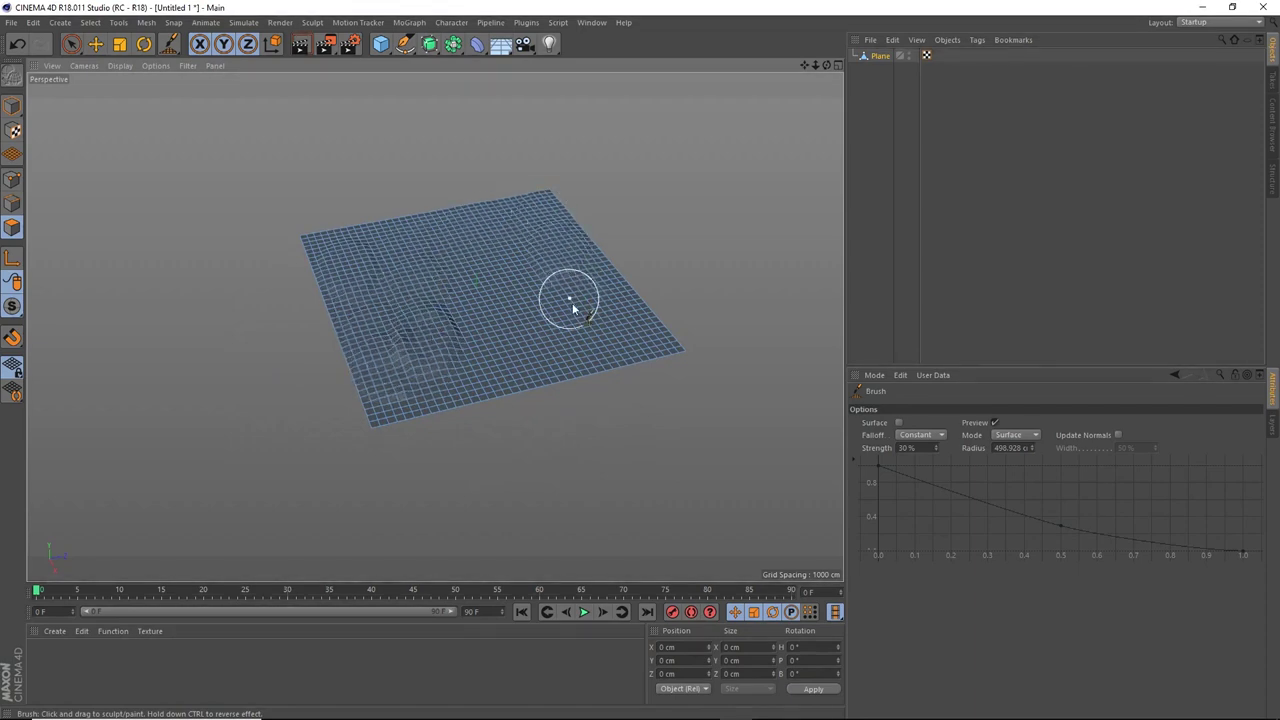
pyautogui.moveTo(573, 310); pyautogui.dragTo(534, 363)
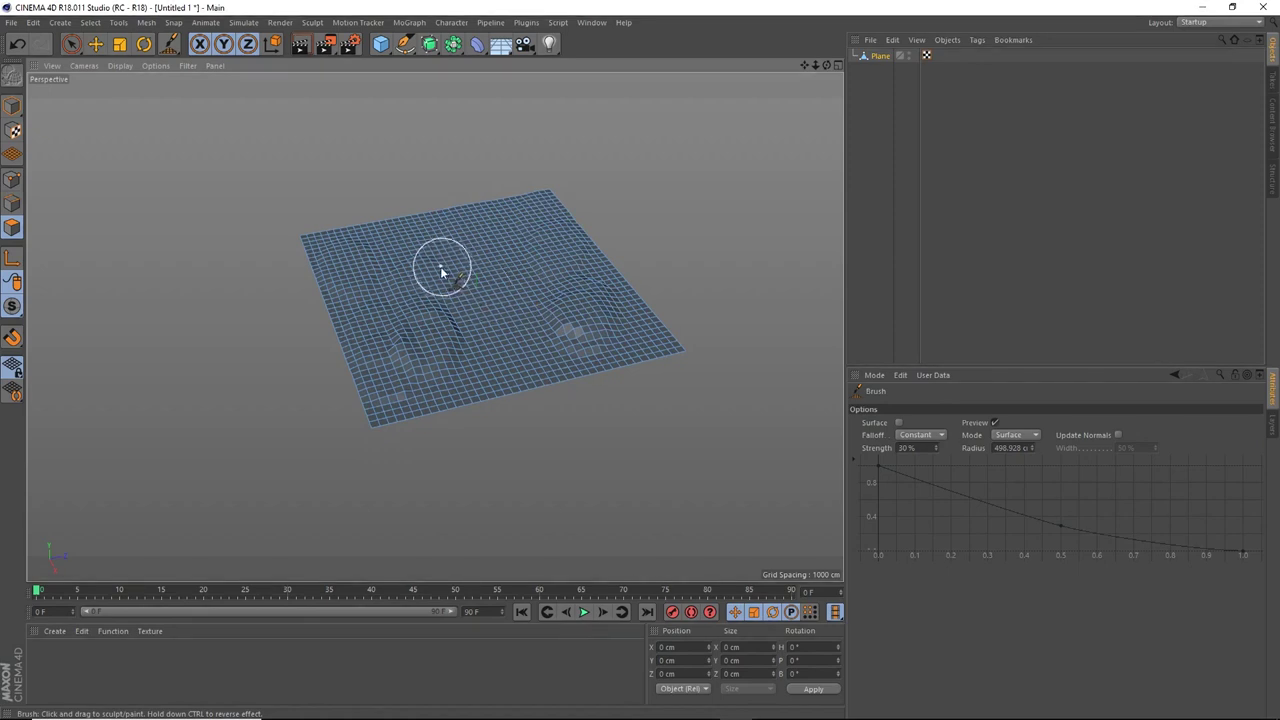
pyautogui.moveTo(441, 272)
pyautogui.mouseDown()
pyautogui.moveTo(369, 260)
pyautogui.moveTo(385, 299)
pyautogui.mouseUp()
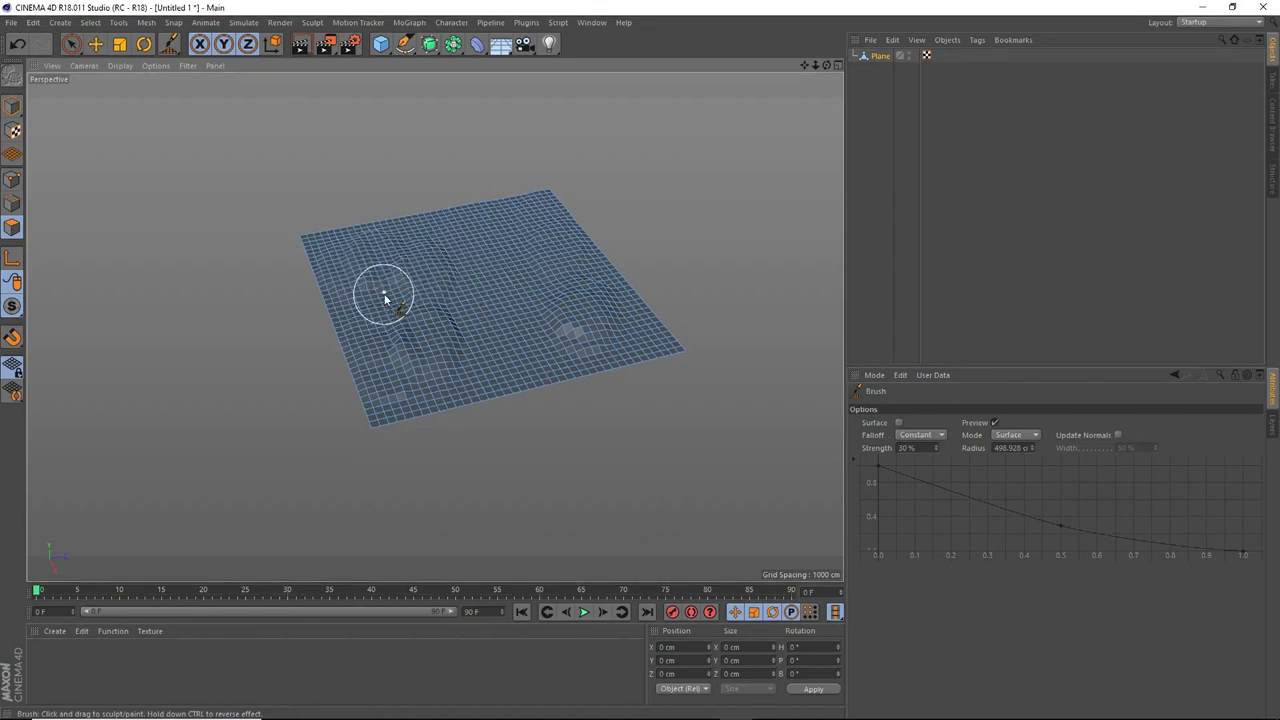
# Sculpt rolling hills across the whole plane, with brush radius about 232 then 780 cm.
pyautogui.moveTo(384, 298); pyautogui.dragTo(381, 296, button='middle')
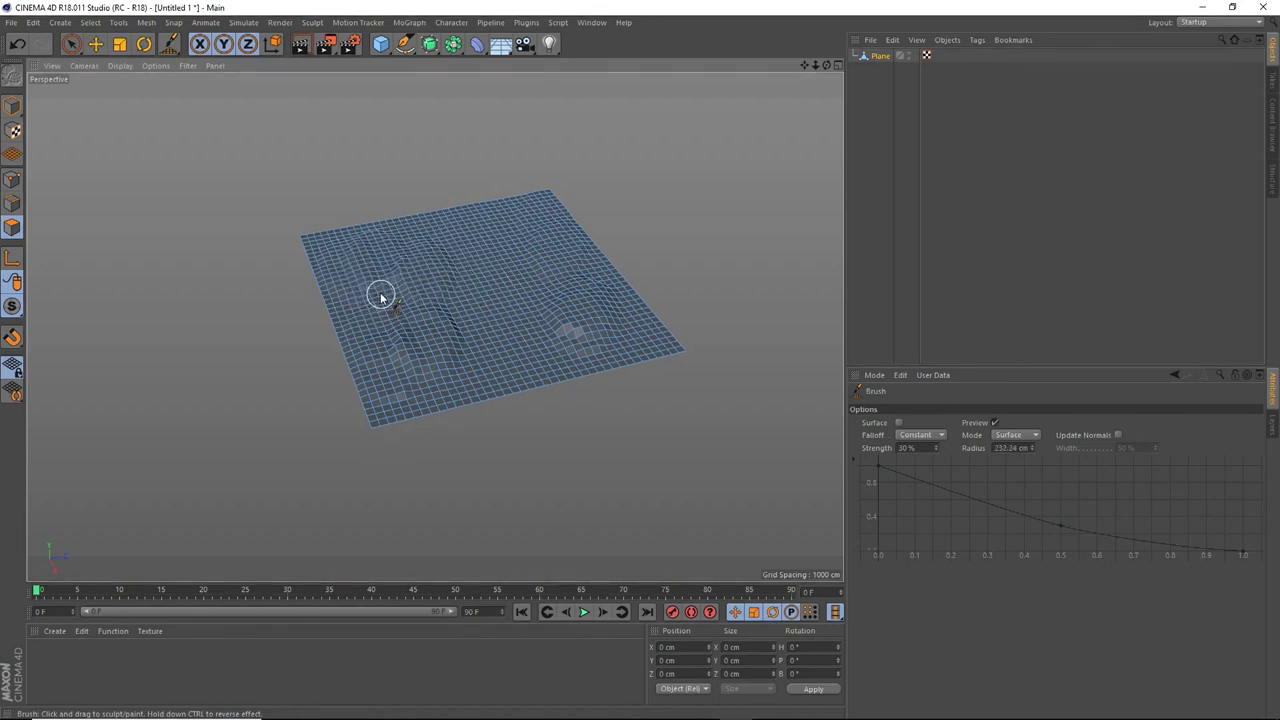
pyautogui.moveTo(381, 296)
pyautogui.mouseDown()
pyautogui.moveTo(377, 255)
pyautogui.moveTo(431, 267)
pyautogui.moveTo(520, 385)
pyautogui.moveTo(516, 413)
pyautogui.moveTo(541, 380)
pyautogui.moveTo(488, 337)
pyautogui.moveTo(425, 368)
pyautogui.moveTo(523, 362)
pyautogui.moveTo(514, 310)
pyautogui.moveTo(475, 307)
pyautogui.moveTo(461, 273)
pyautogui.moveTo(514, 260)
pyautogui.moveTo(498, 284)
pyautogui.moveTo(515, 297)
pyautogui.moveTo(631, 328)
pyautogui.moveTo(444, 368)
pyautogui.moveTo(393, 364)
pyautogui.moveTo(314, 285)
pyautogui.moveTo(422, 268)
pyautogui.moveTo(411, 274)
pyautogui.moveTo(455, 281)
pyautogui.moveTo(530, 260)
pyautogui.moveTo(527, 287)
pyautogui.moveTo(564, 309)
pyautogui.mouseUp()
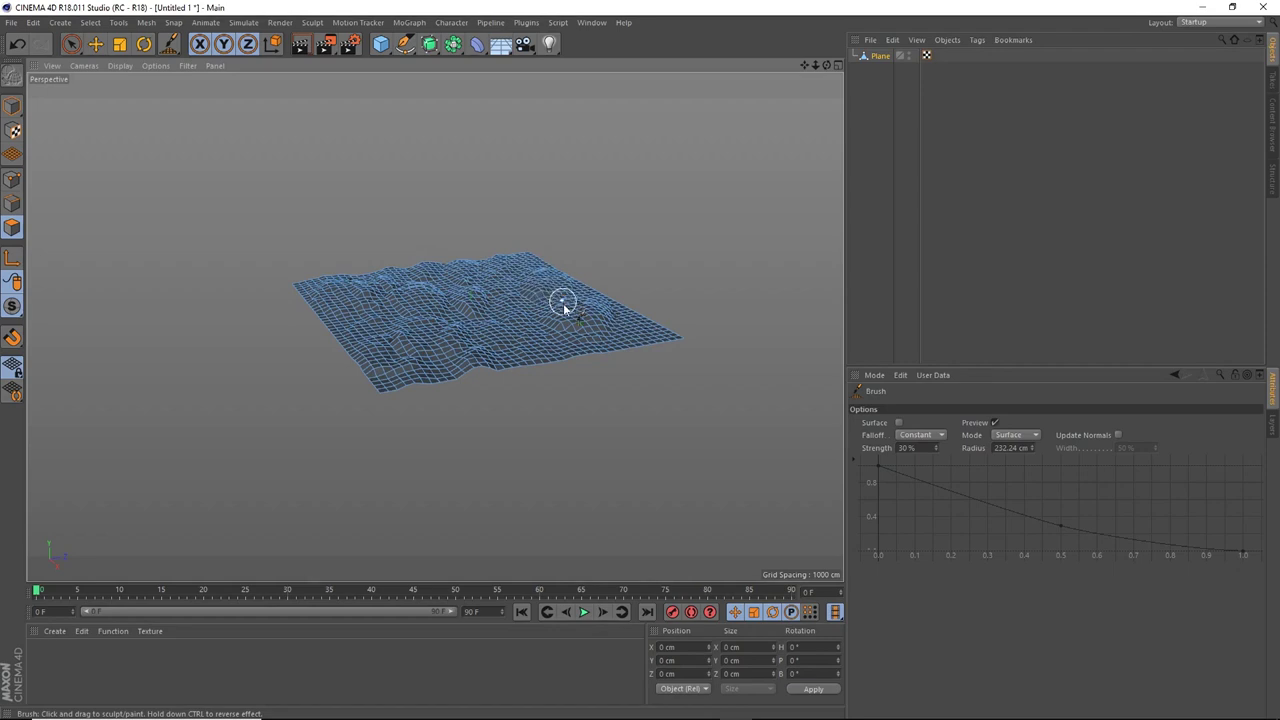
pyautogui.moveTo(564, 309); pyautogui.dragTo(564, 310, button='middle')
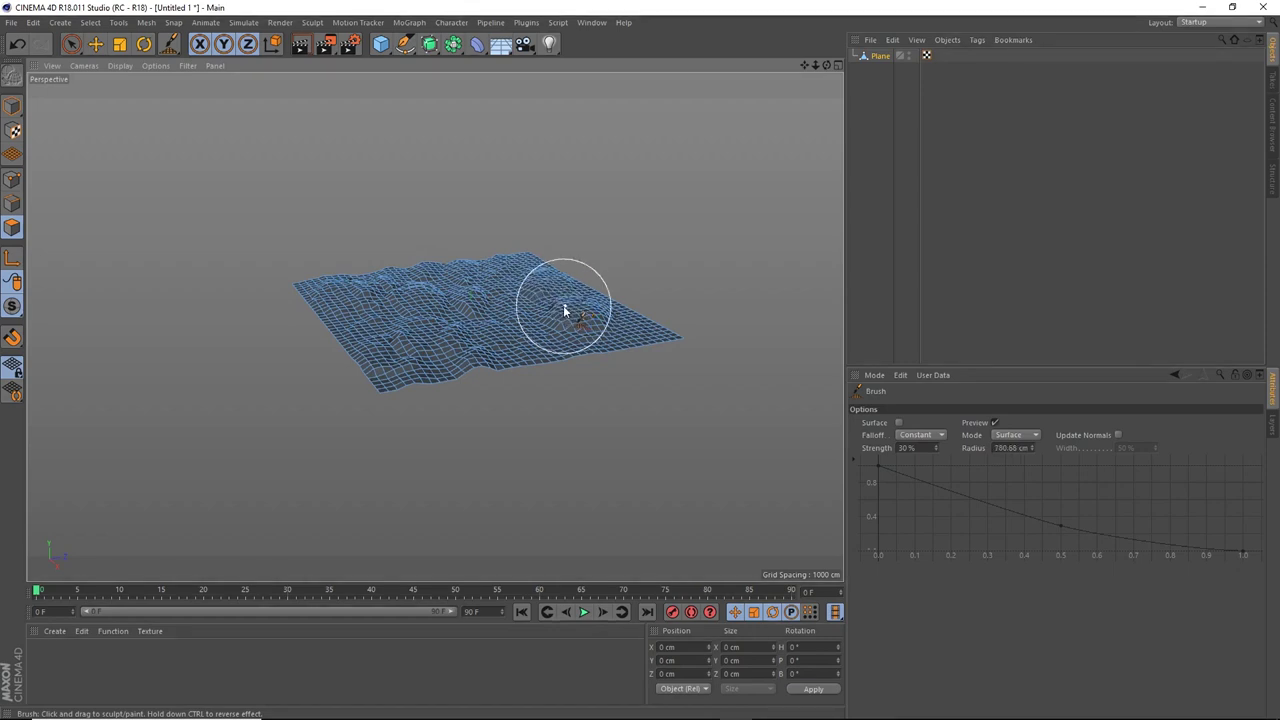
pyautogui.moveTo(564, 309)
pyautogui.mouseDown()
pyautogui.moveTo(543, 309)
pyautogui.moveTo(571, 303)
pyautogui.mouseUp()
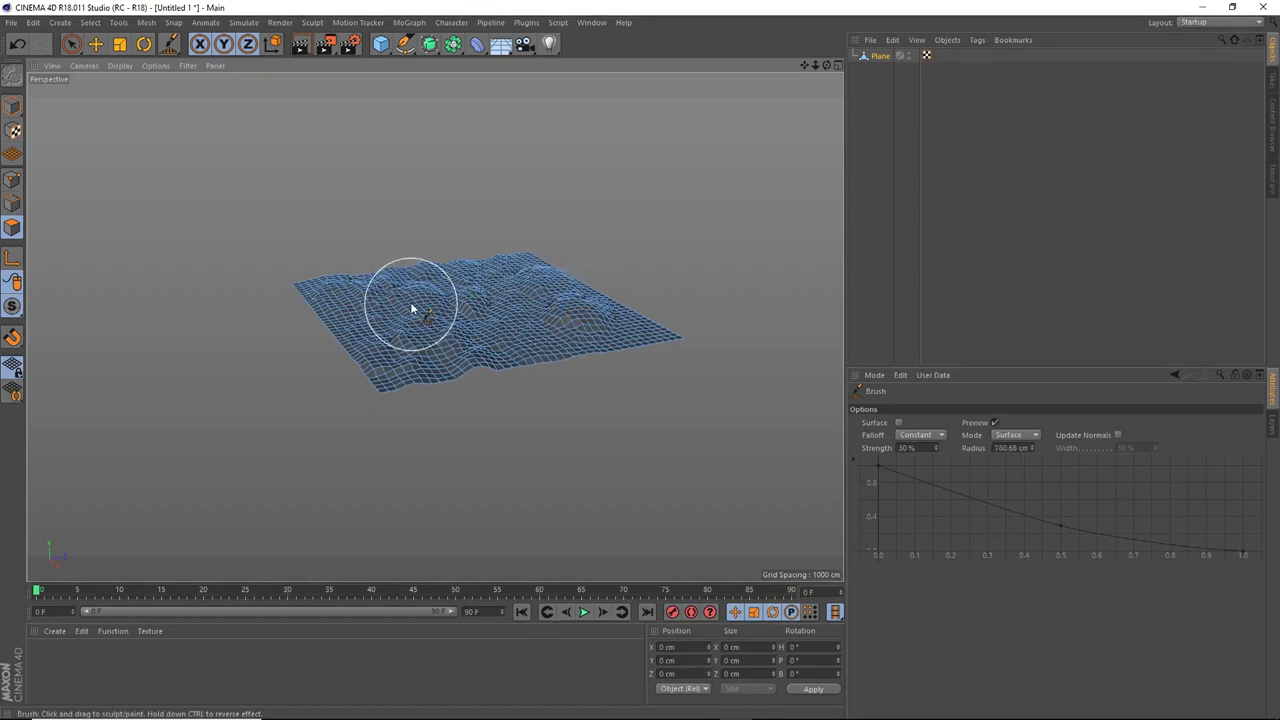
pyautogui.moveTo(411, 309)
pyautogui.mouseDown()
pyautogui.moveTo(371, 309)
pyautogui.moveTo(400, 337)
pyautogui.moveTo(543, 330)
pyautogui.moveTo(520, 280)
pyautogui.moveTo(503, 277)
pyautogui.moveTo(536, 327)
pyautogui.moveTo(491, 305)
pyautogui.mouseUp()
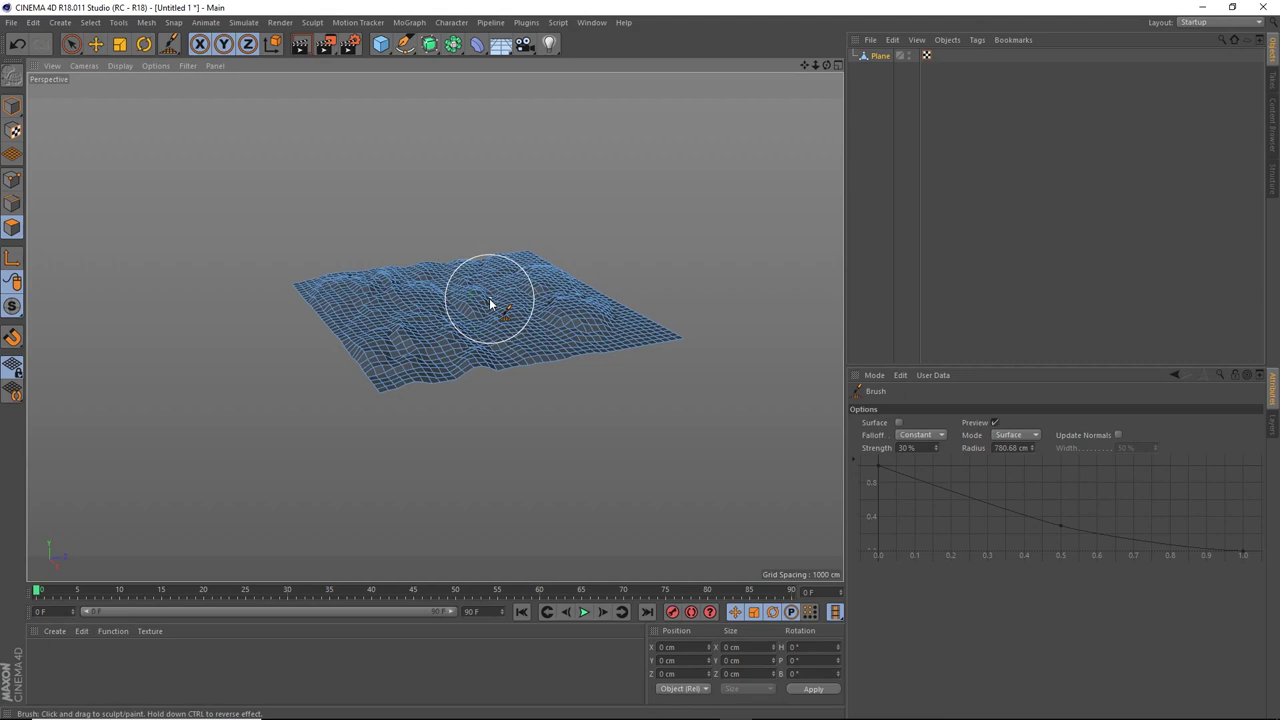
pyautogui.moveTo(490, 304)
pyautogui.mouseDown()
pyautogui.moveTo(506, 291)
pyautogui.moveTo(520, 304)
pyautogui.mouseUp()
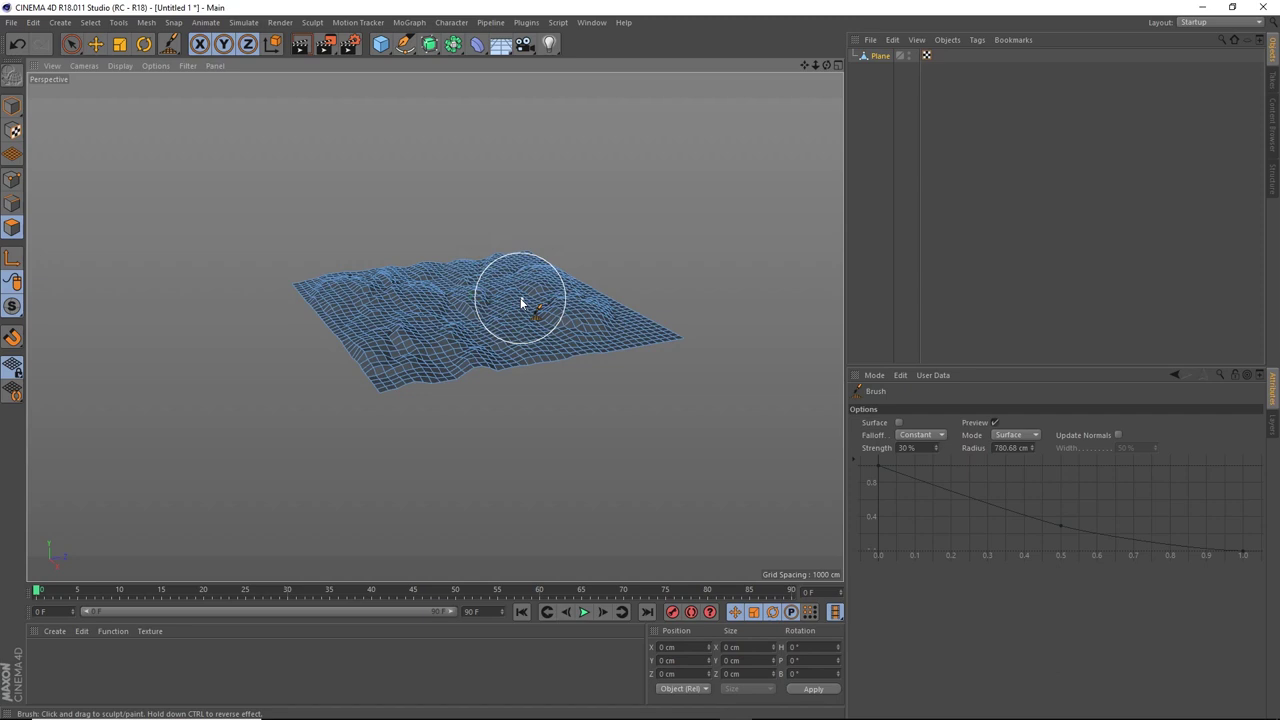
pyautogui.moveTo(520, 304)
pyautogui.mouseDown()
pyautogui.moveTo(532, 295)
pyautogui.moveTo(540, 320)
pyautogui.mouseUp()
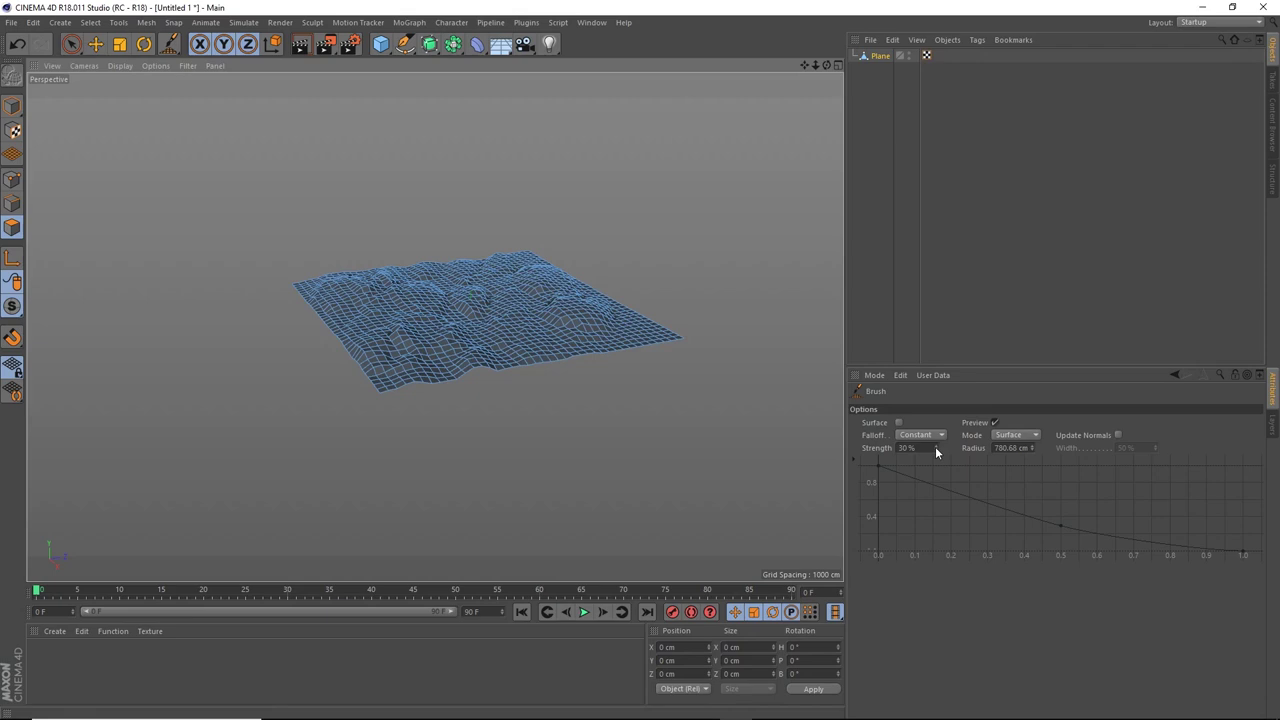
# Carve hollows into the terrain at -32 % strength, then reset strength to 35 %.
pyautogui.moveTo(935, 446); pyautogui.dragTo(935, 447)
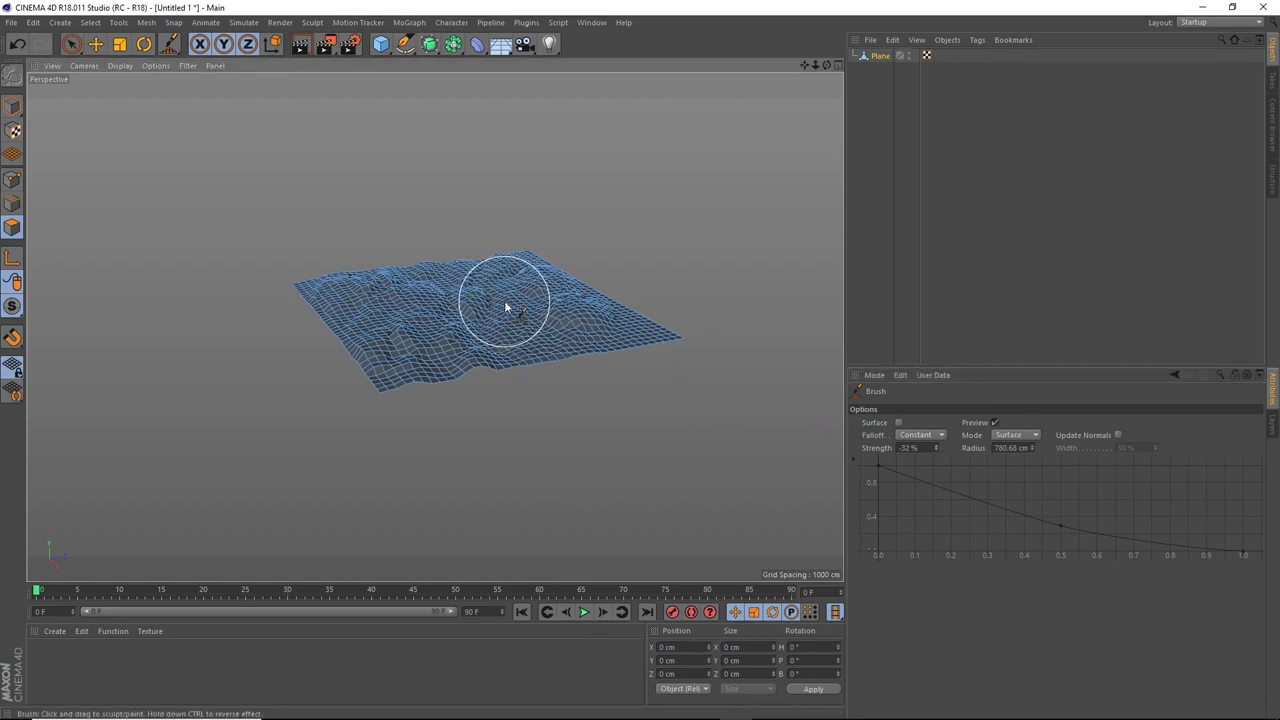
pyautogui.moveTo(485, 302)
pyautogui.mouseDown()
pyautogui.moveTo(417, 310)
pyautogui.moveTo(363, 298)
pyautogui.moveTo(404, 290)
pyautogui.moveTo(418, 322)
pyautogui.moveTo(503, 319)
pyautogui.moveTo(622, 290)
pyautogui.mouseUp()
pyautogui.moveTo(531, 243)
pyautogui.keyDown('alt'); pyautogui.mouseDown()
pyautogui.moveTo(600, 266)
pyautogui.moveTo(398, 287)
pyautogui.mouseUp(); pyautogui.keyUp('alt')
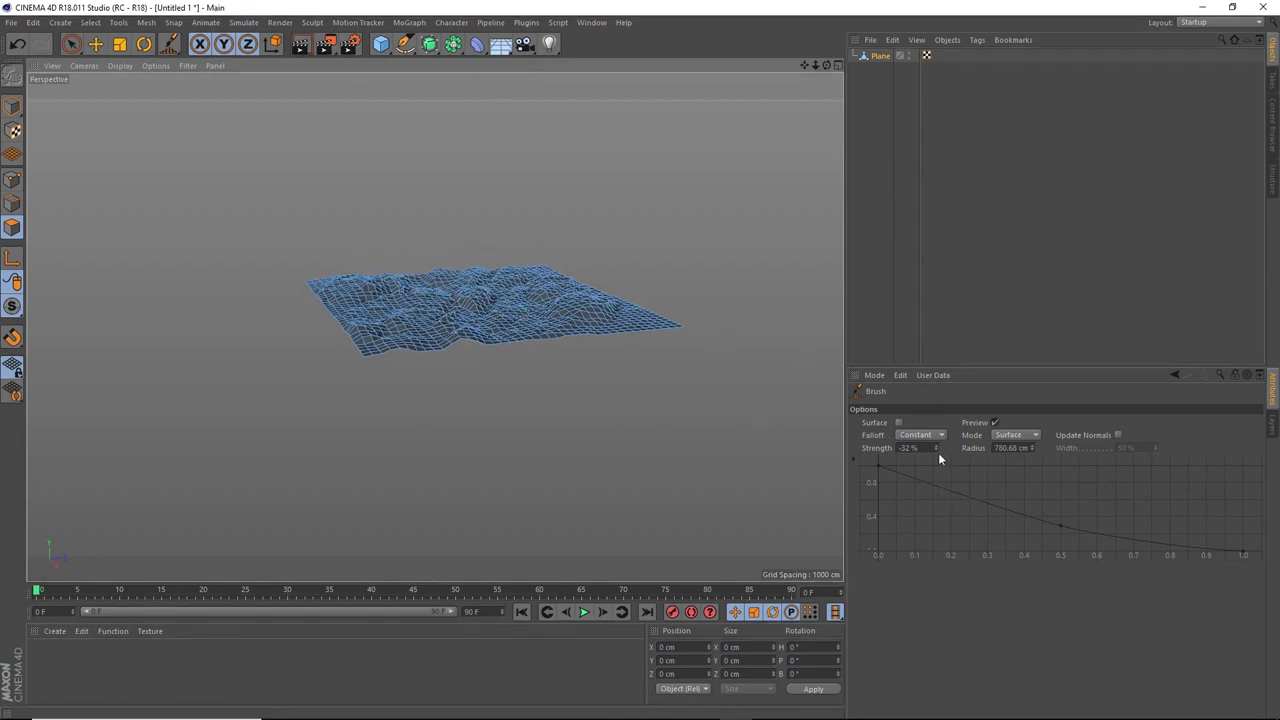
pyautogui.moveTo(936, 448); pyautogui.dragTo(936, 438)
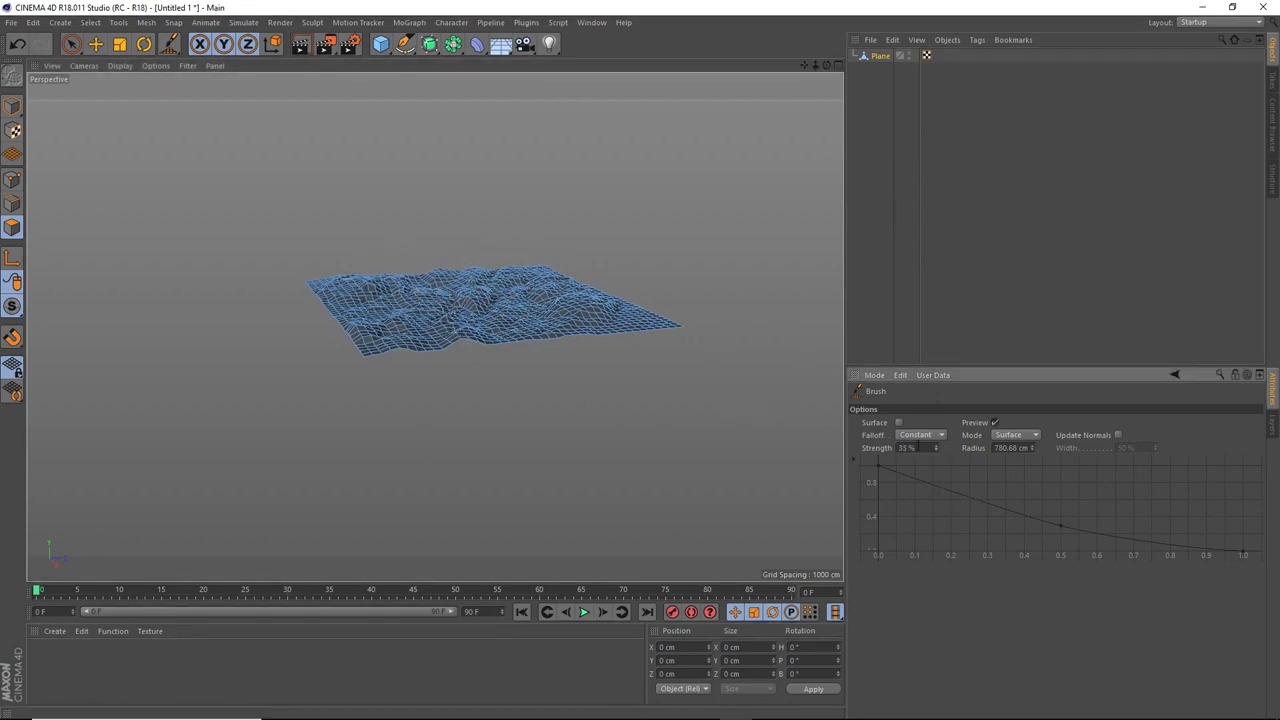
pyautogui.moveTo(494, 294)
pyautogui.keyDown('alt'); pyautogui.mouseDown()
pyautogui.moveTo(523, 352)
pyautogui.moveTo(491, 329)
pyautogui.moveTo(489, 294)
pyautogui.moveTo(477, 309)
pyautogui.moveTo(538, 318)
pyautogui.moveTo(523, 286)
pyautogui.moveTo(512, 292)
pyautogui.moveTo(523, 320)
pyautogui.mouseUp(); pyautogui.keyUp('alt')
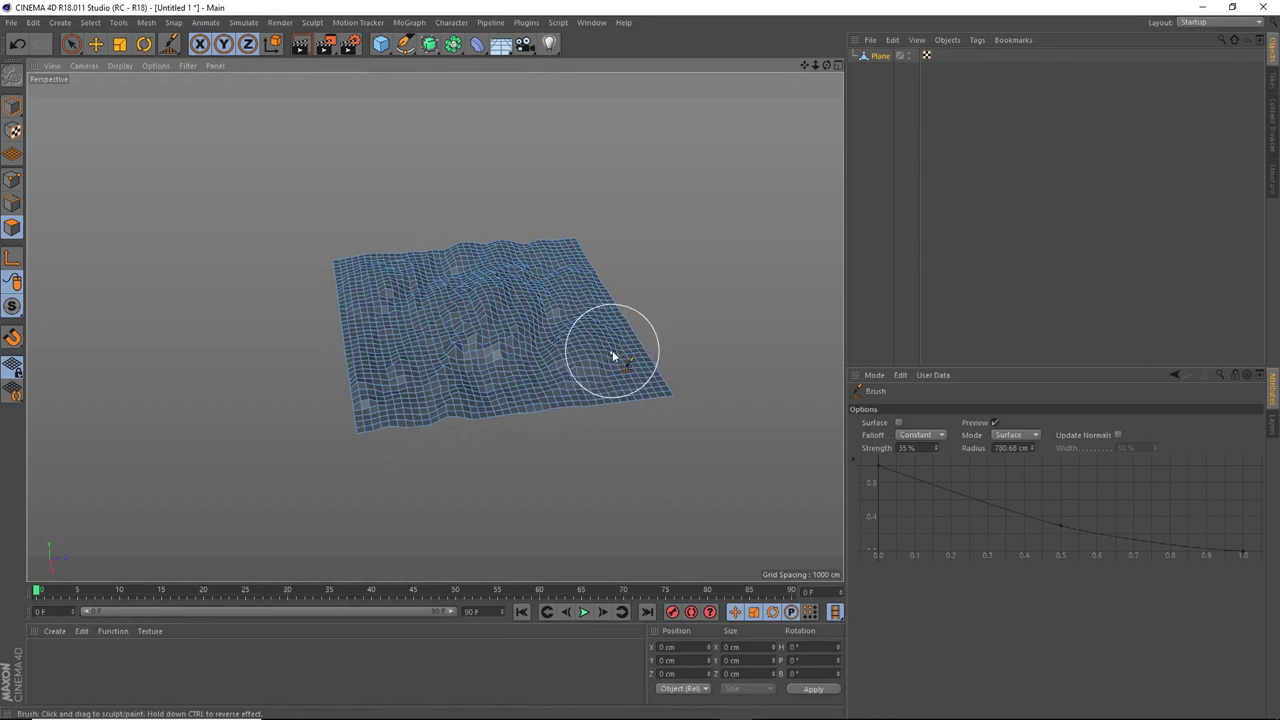
# Rename the Plane object to 'Land' and reactivate the Brush tool with M, C.
pyautogui.click(883, 60)
pyautogui.doubleClick(883, 57)
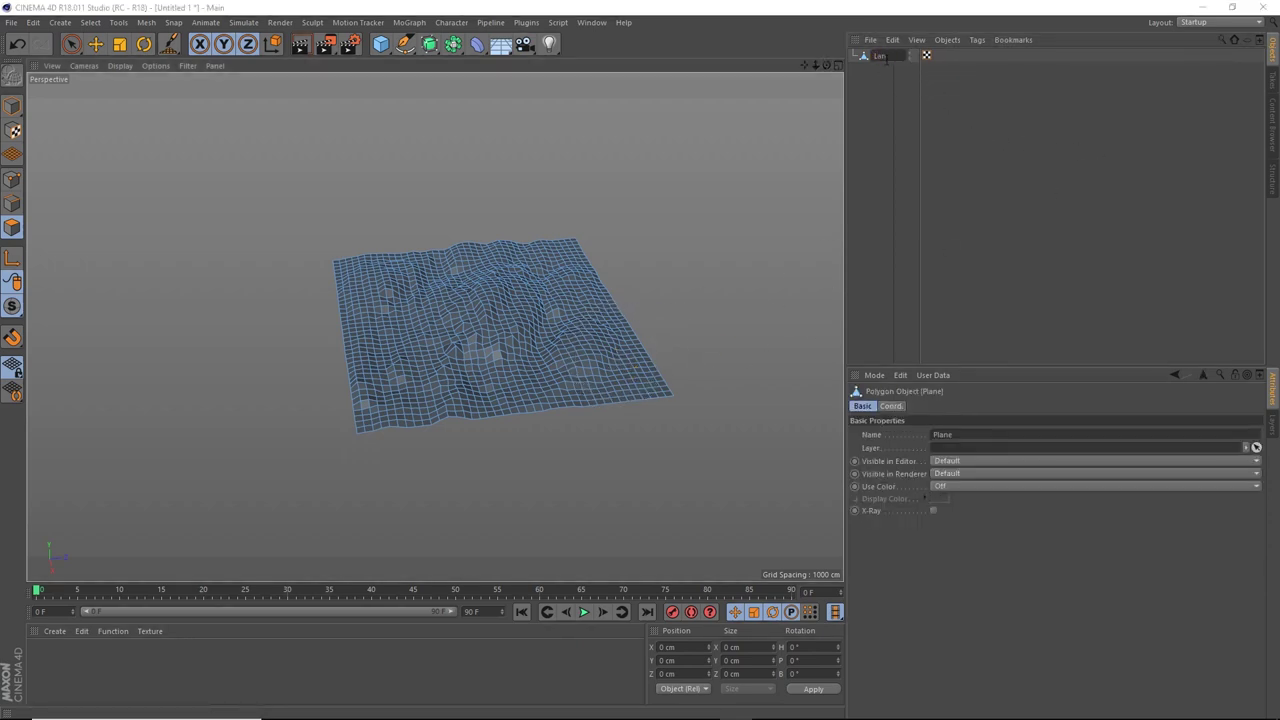
pyautogui.write('Land')
pyautogui.press('Return')
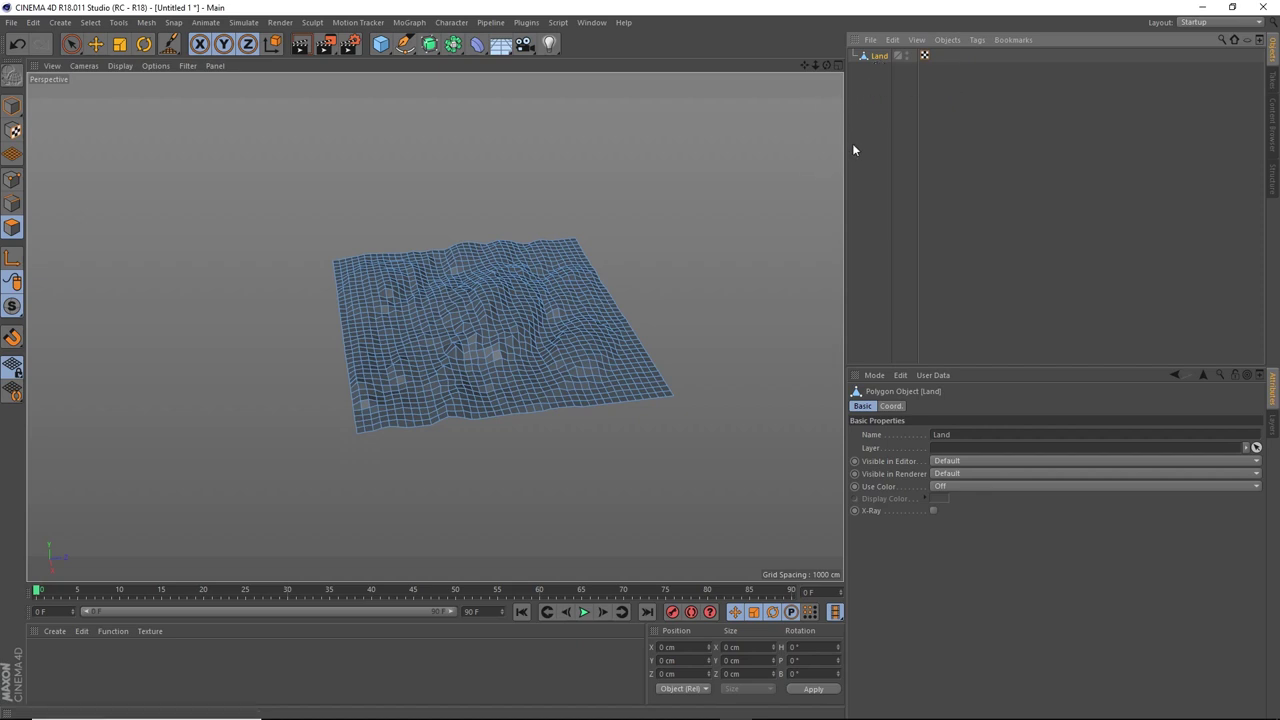
pyautogui.press('m')
pyautogui.press('c')
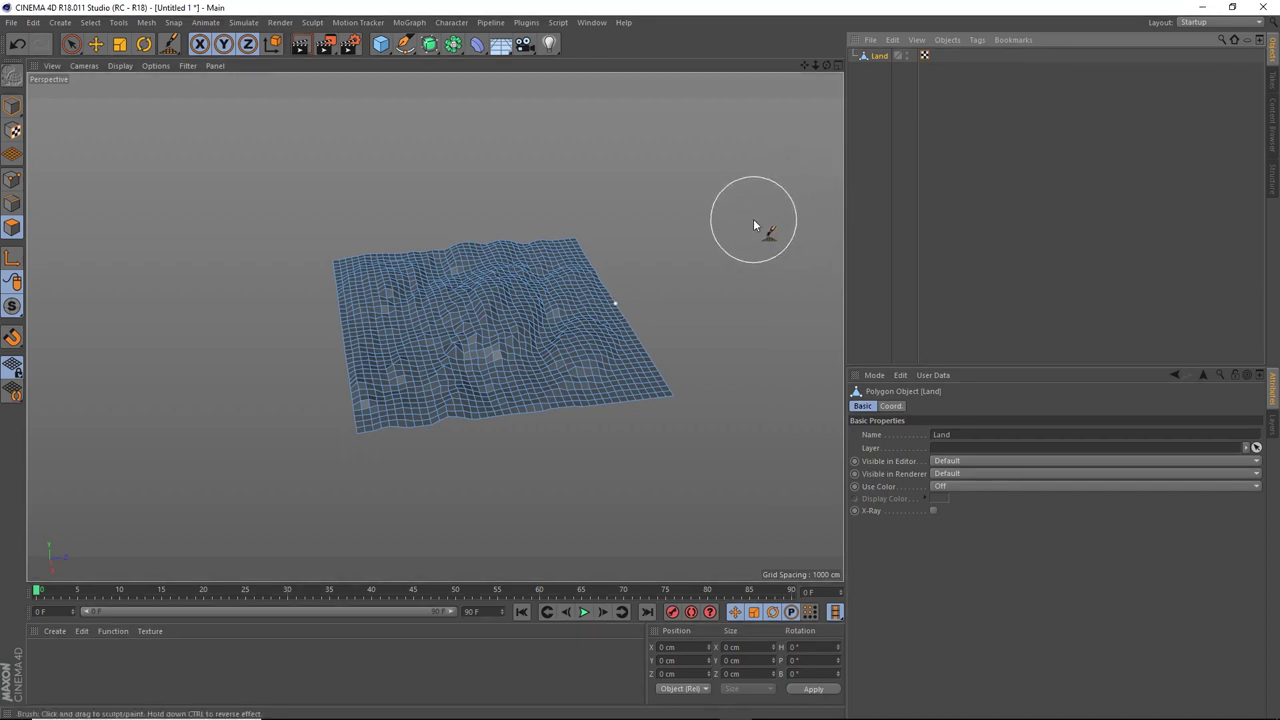
# Add a new Plane primitive and raise it slightly along the Y axis.
pyautogui.click(381, 45)
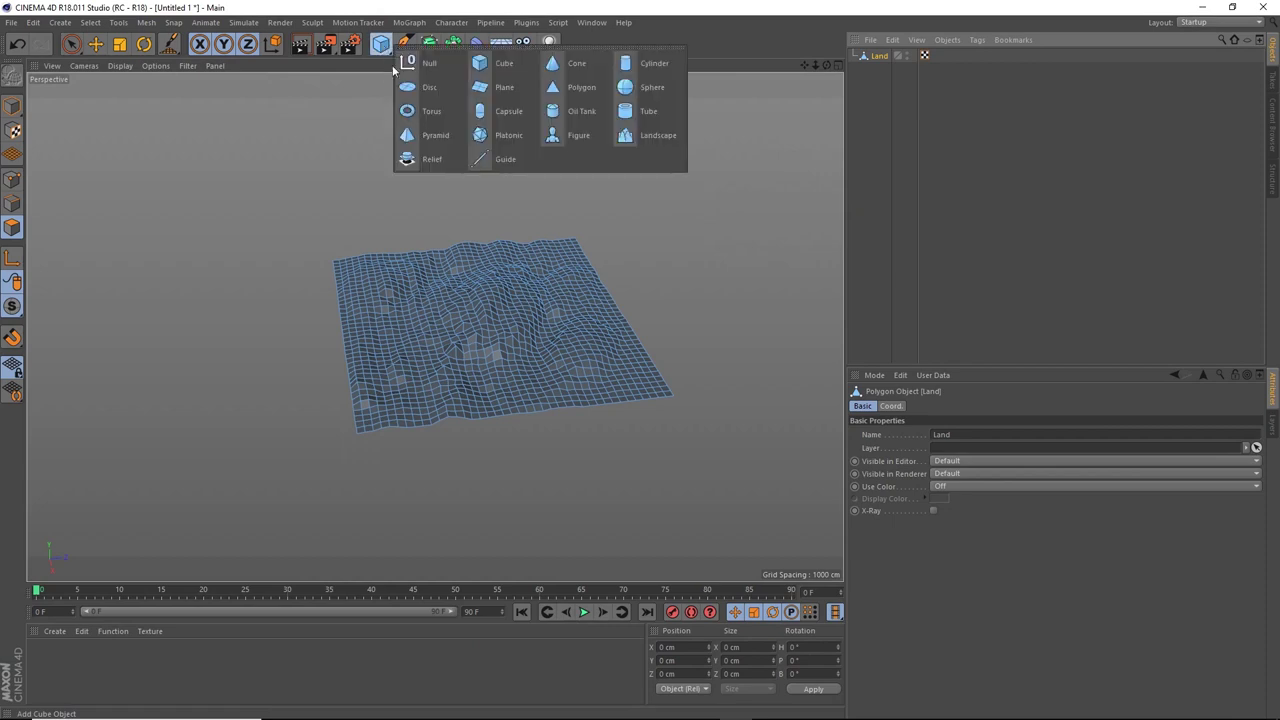
pyautogui.click(496, 88)
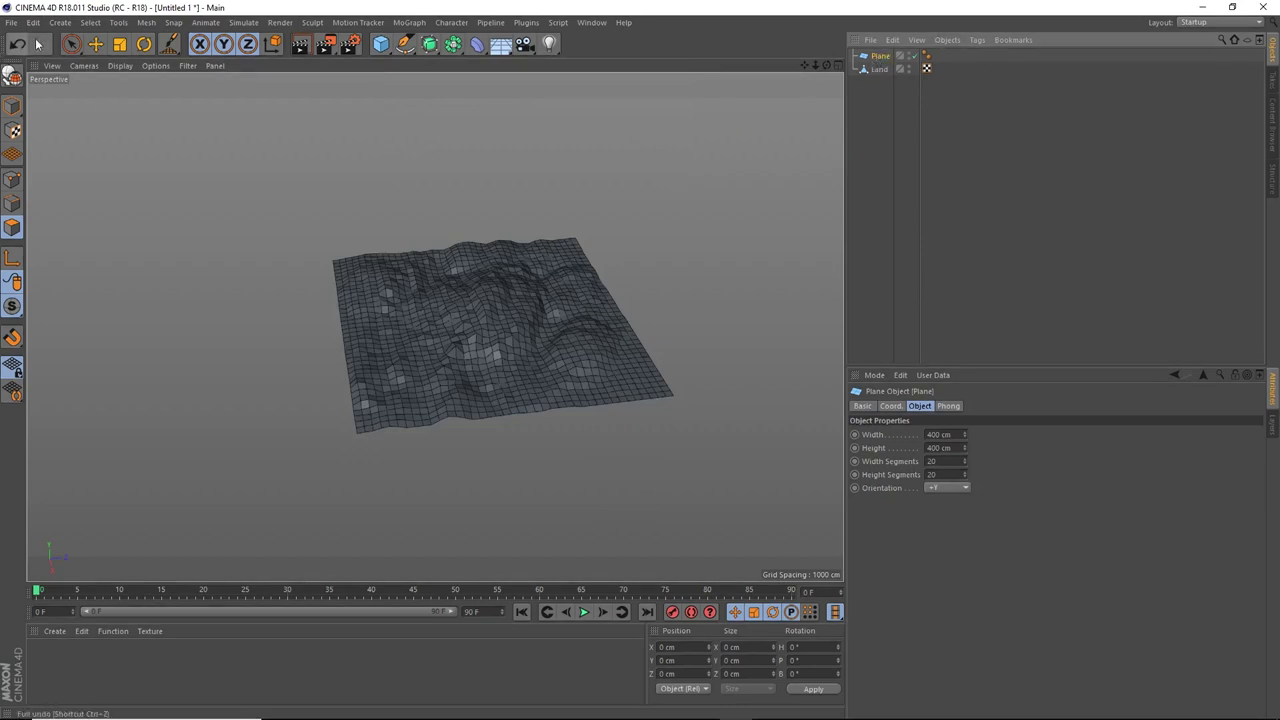
pyautogui.click(95, 46)
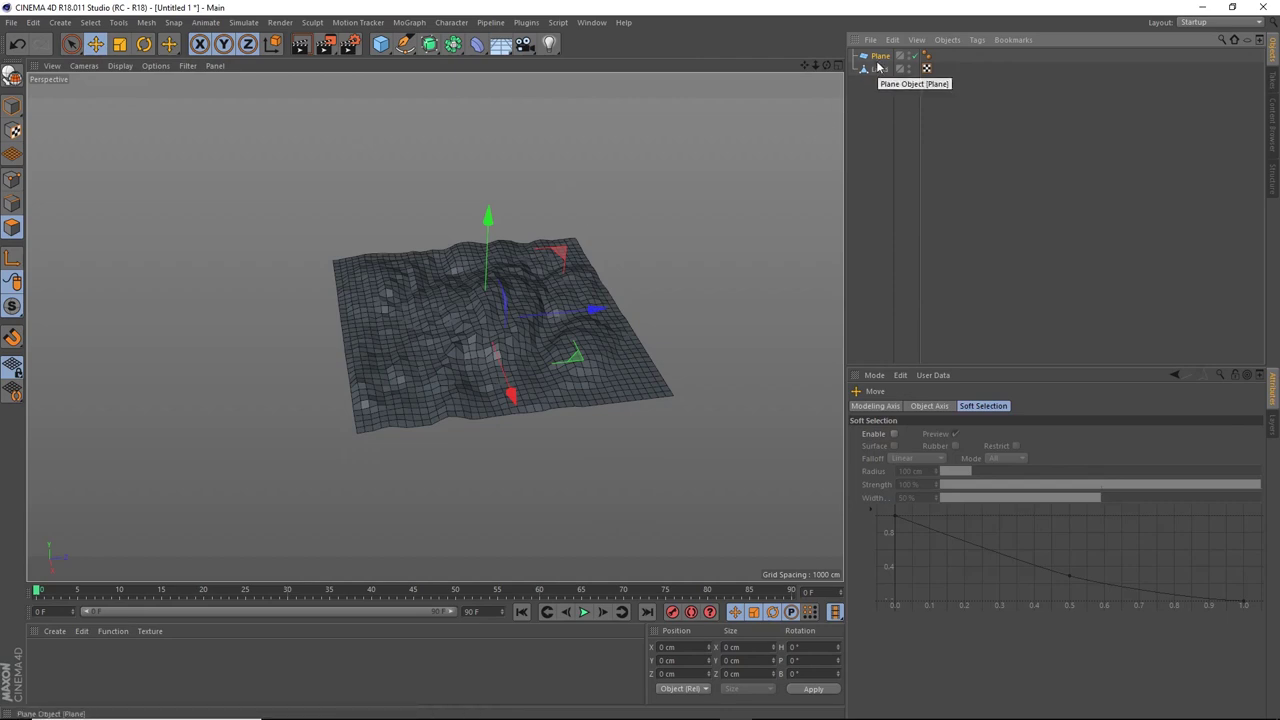
pyautogui.moveTo(486, 225); pyautogui.dragTo(485, 198)
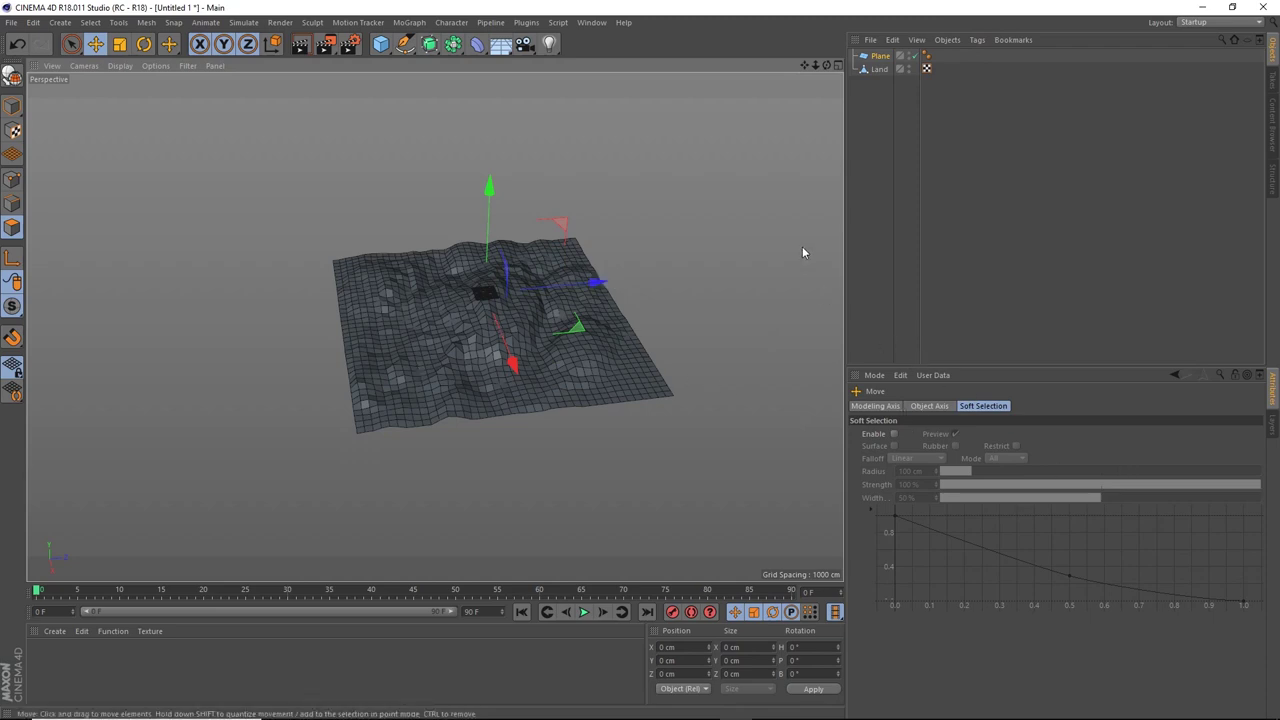
# Set the new plane to 5000 × 5000 cm with 40 × 40 segments.
pyautogui.click(880, 57)
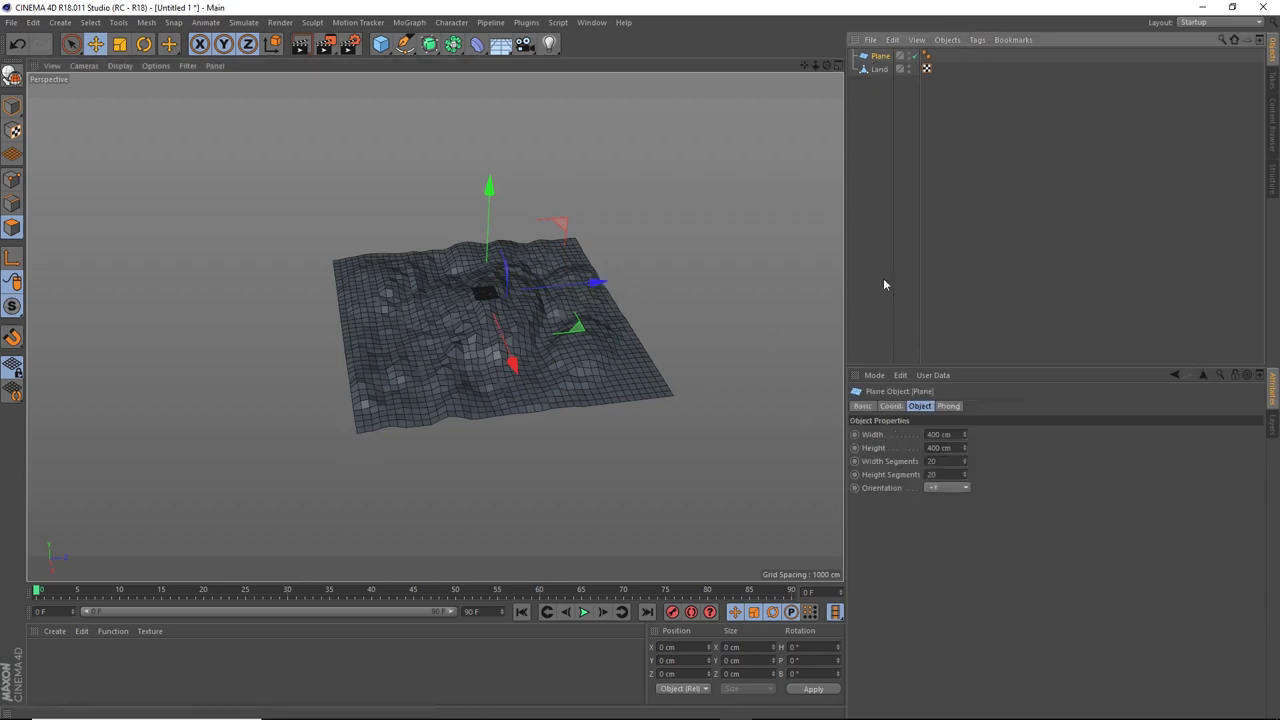
pyautogui.click(940, 434)
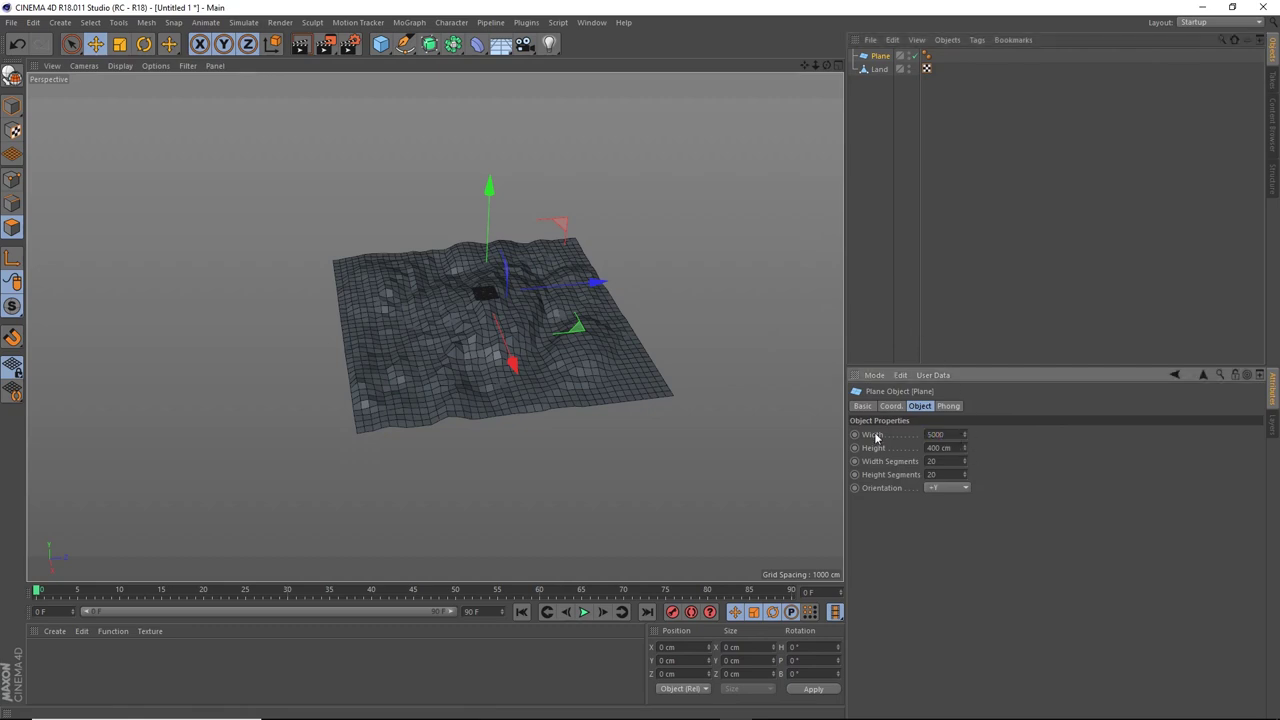
pyautogui.press('Tab')
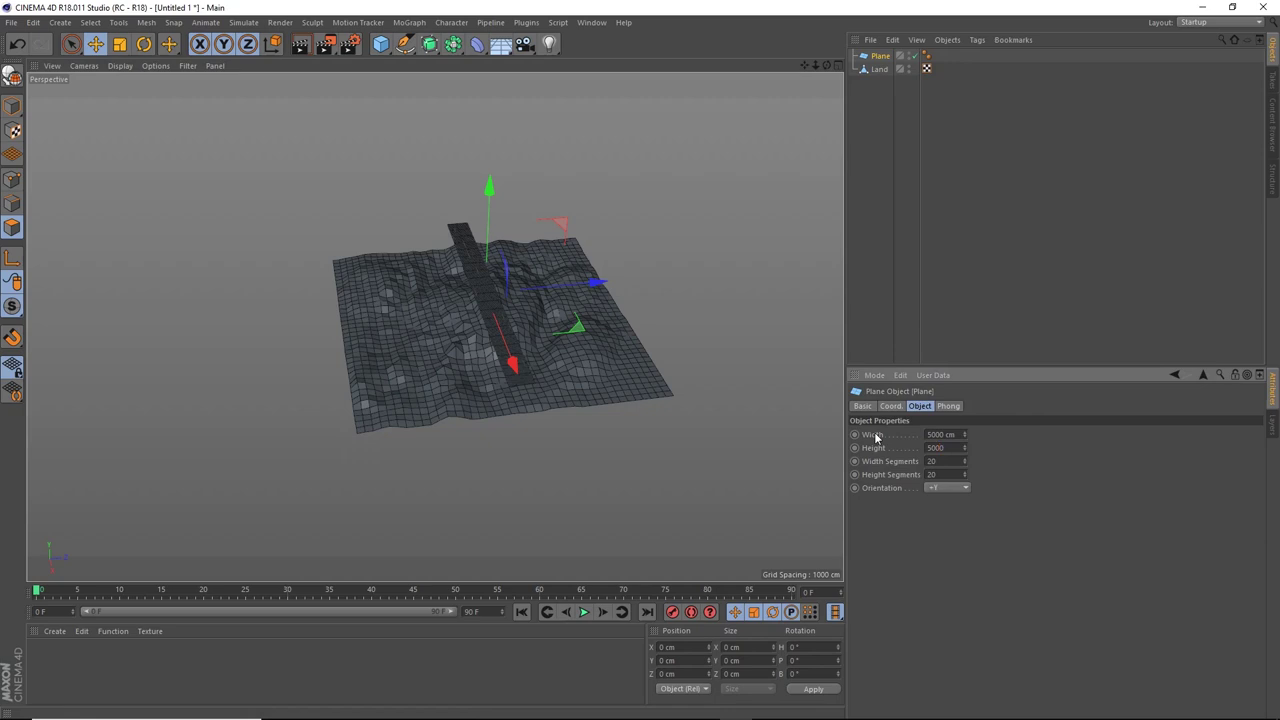
pyautogui.press('Tab')
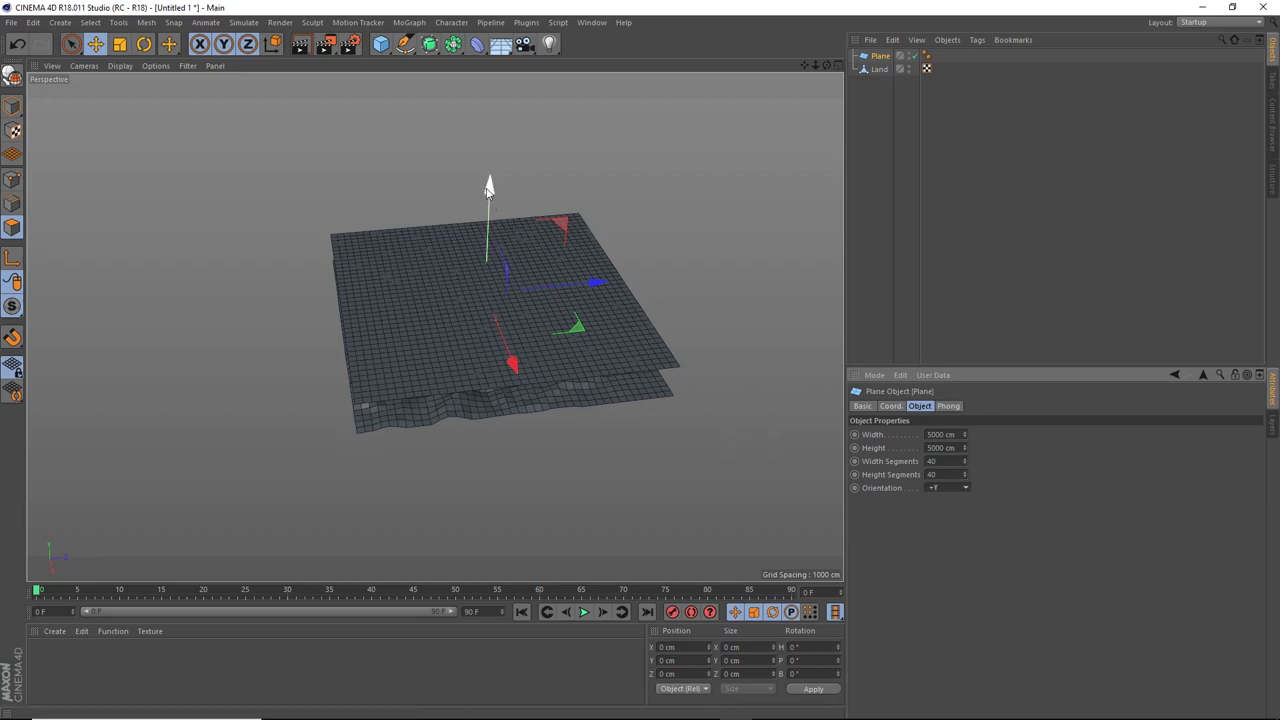
# Raise the plane so the terrain's peaks poke through it.
pyautogui.moveTo(489, 190); pyautogui.dragTo(488, 213)
pyautogui.keyDown('alt'); pyautogui.moveTo(600, 257); pyautogui.dragTo(638, 244); pyautogui.keyUp('alt')
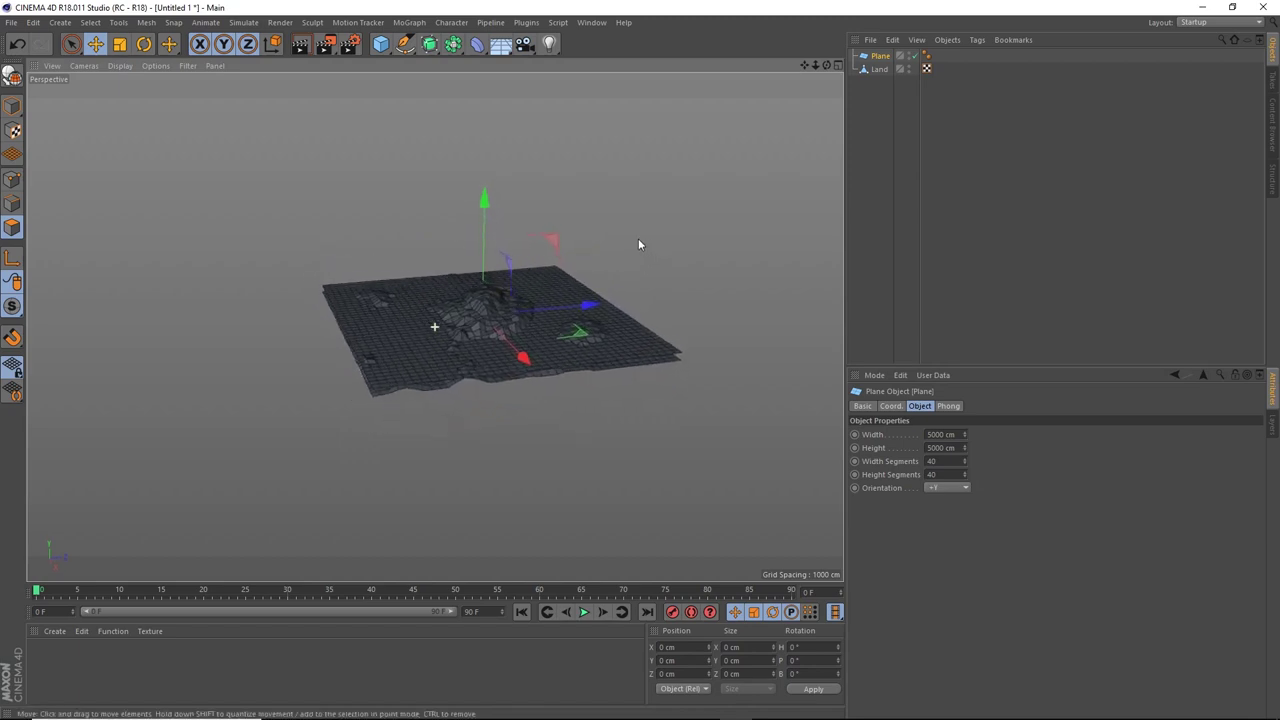
pyautogui.scroll(5, 509, 265)
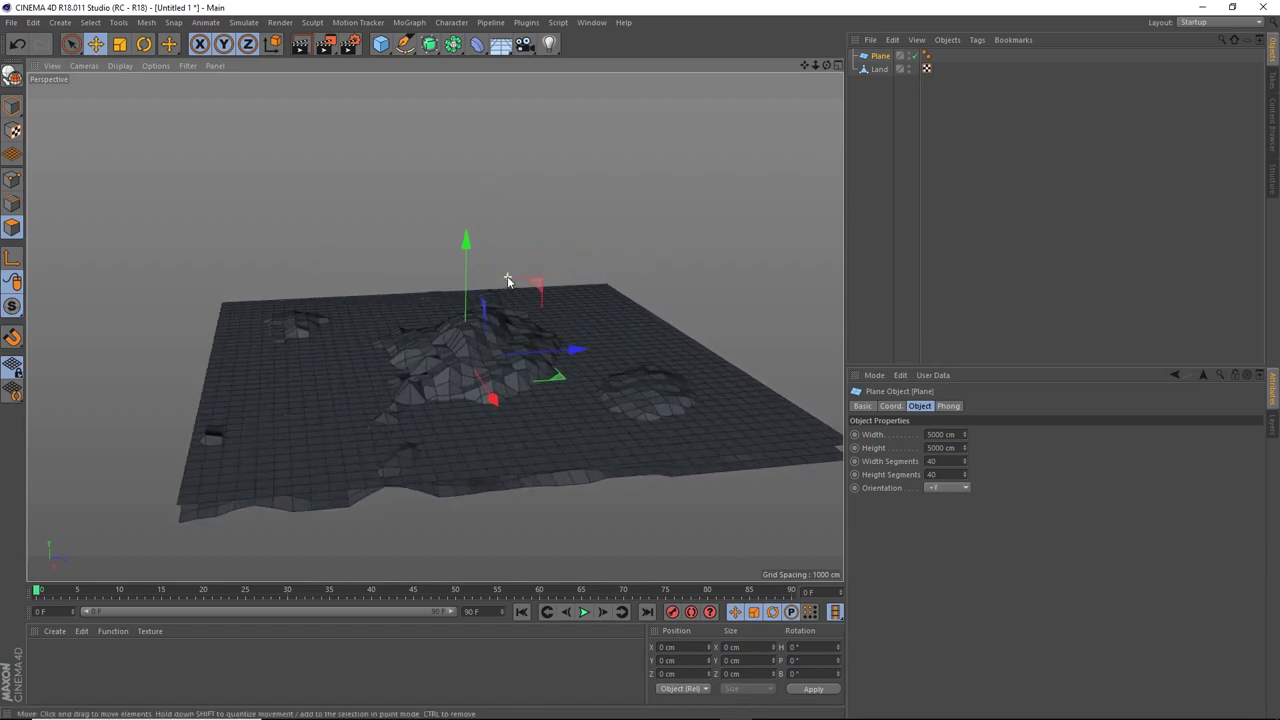
pyautogui.moveTo(466, 250); pyautogui.dragTo(470, 251)
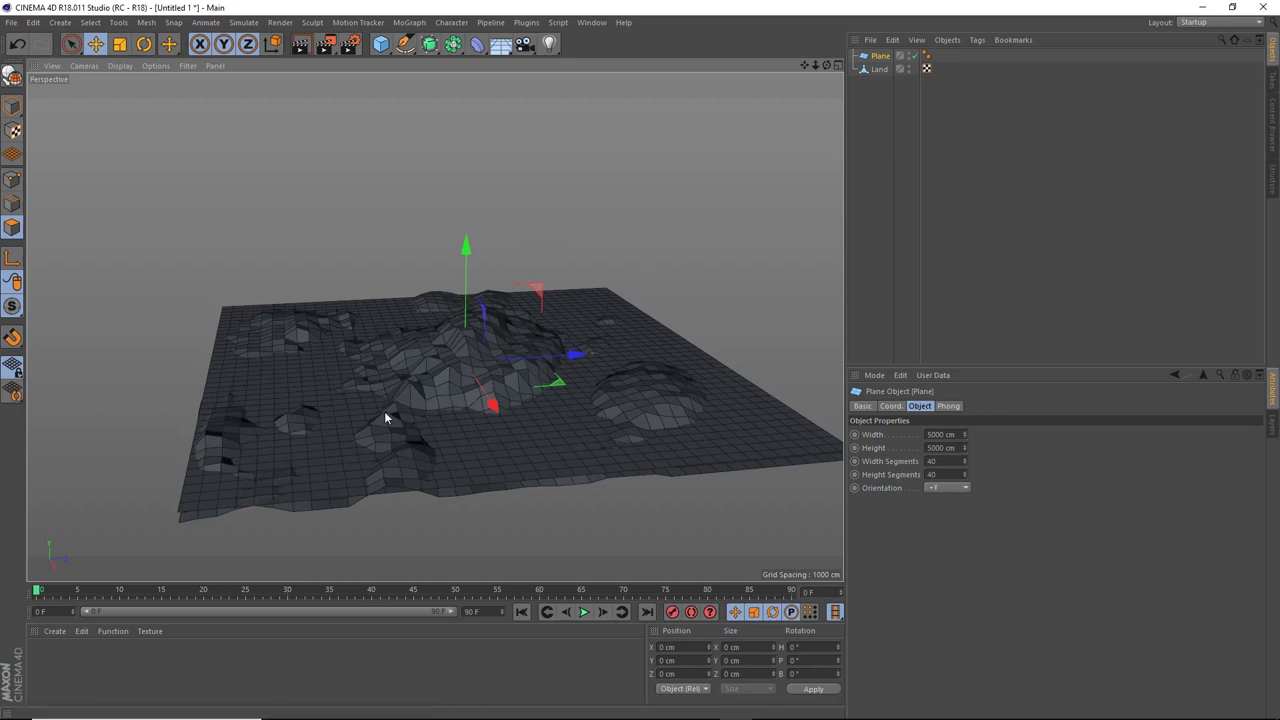
# Delete the plane's Phong tag, rename it 'Water' and make it editable.
pyautogui.click(925, 57)
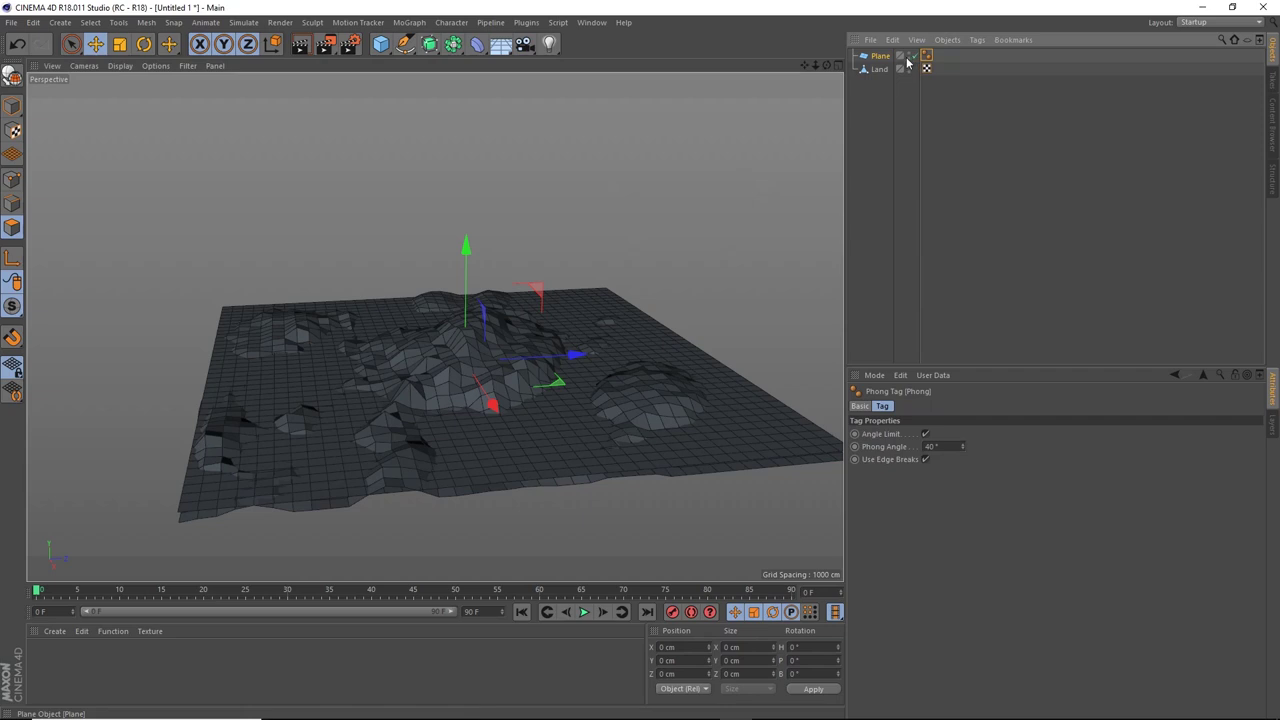
pyautogui.press('Delete')
pyautogui.doubleClick(884, 57)
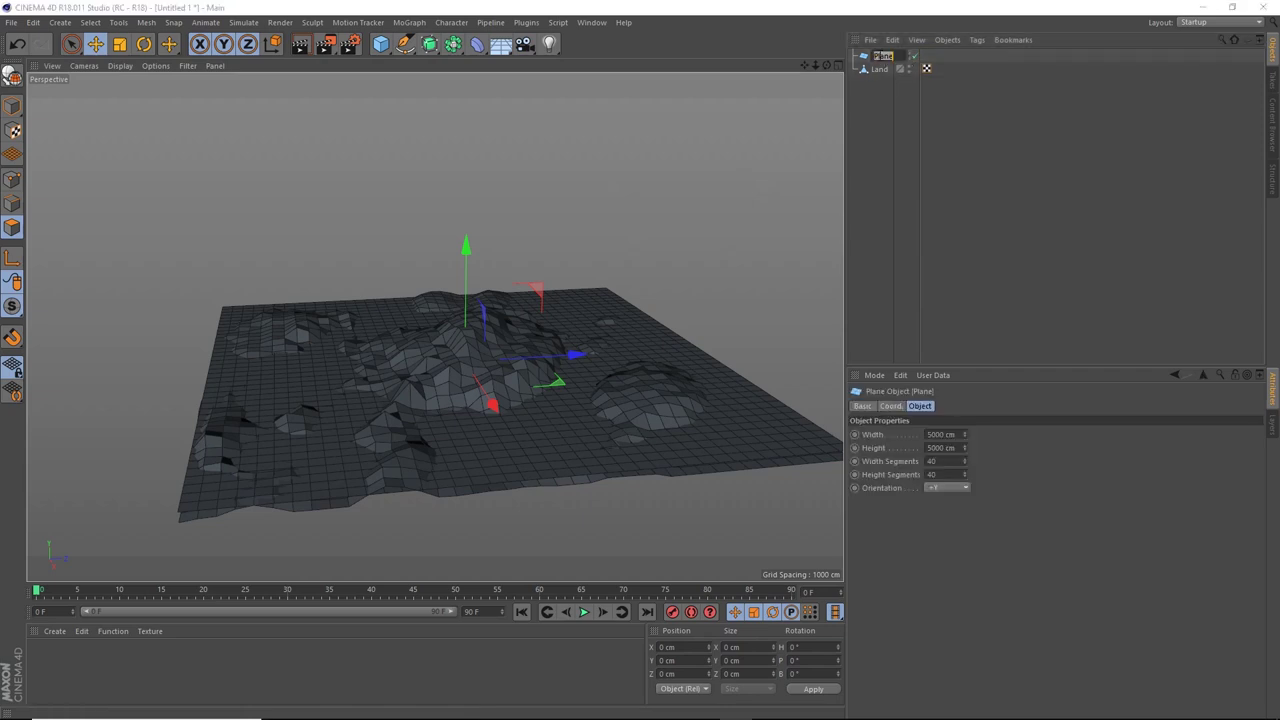
pyautogui.write('Water')
pyautogui.press('Return')
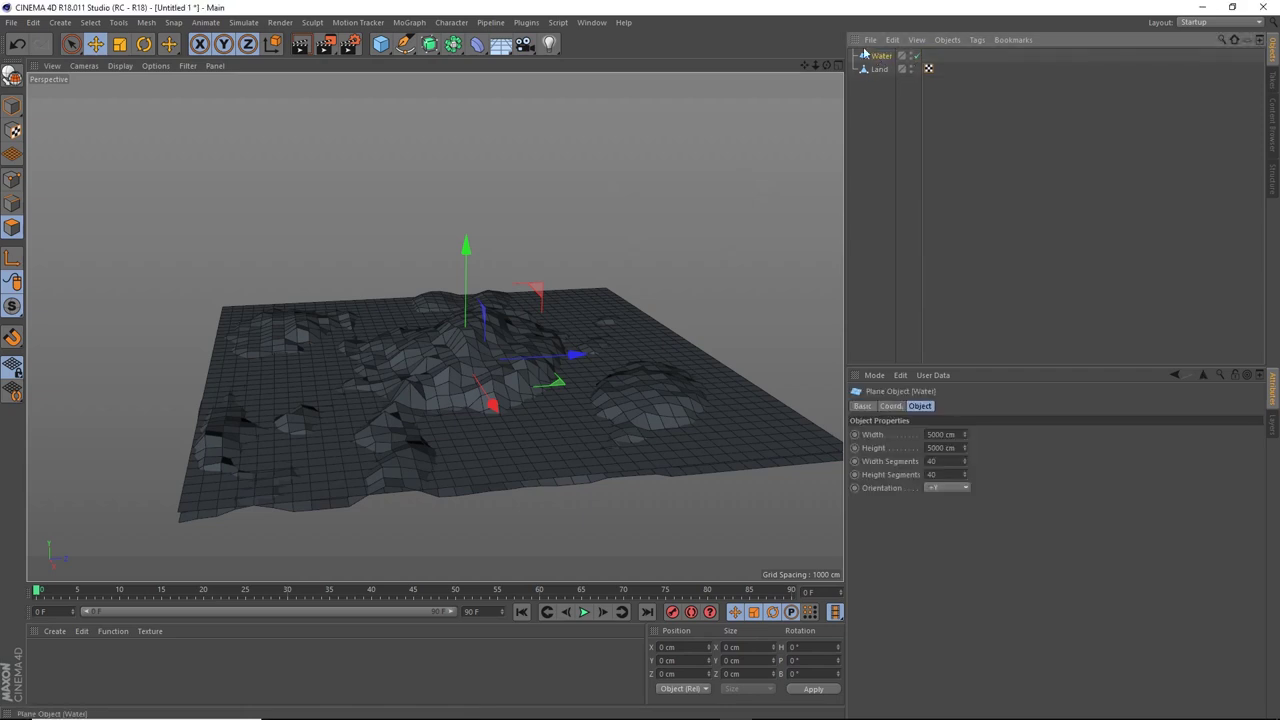
pyautogui.click(13, 76)
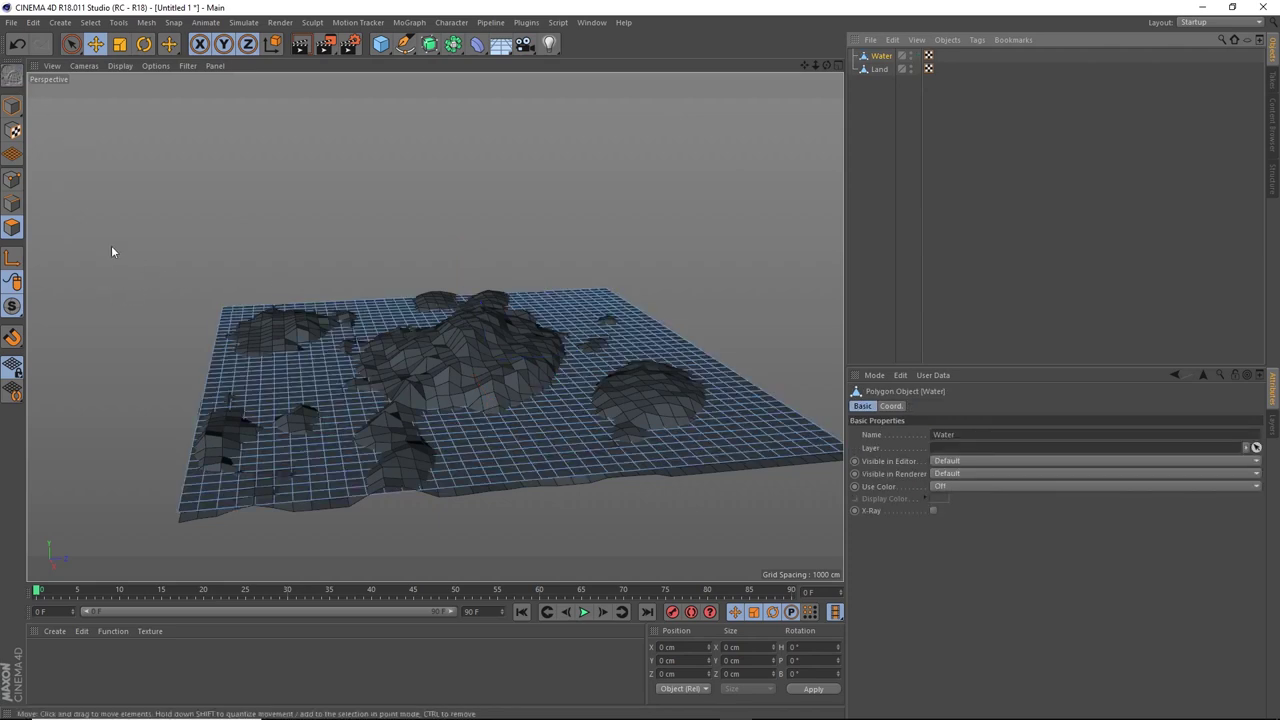
# Select the sculpt brush for the Water mesh and lower its strength to 15 %.
pyautogui.rightClick(549, 411)
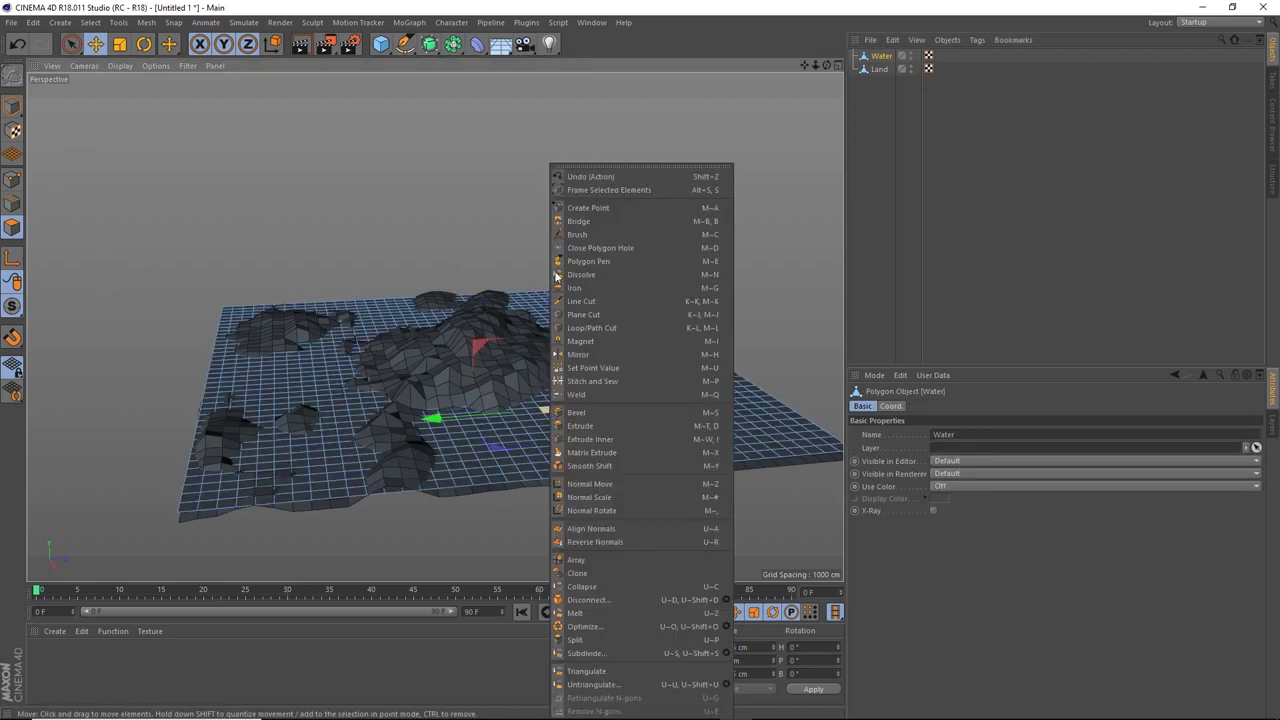
pyautogui.click(604, 240)
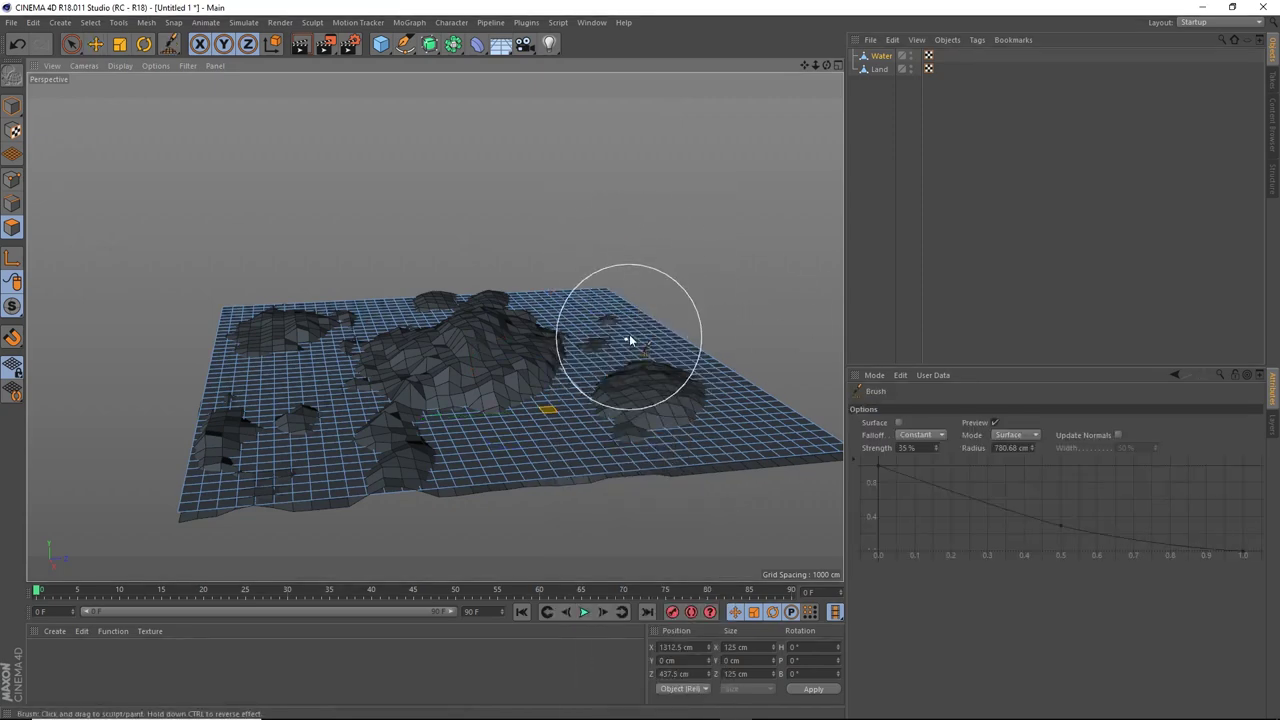
pyautogui.moveTo(646, 266)
pyautogui.keyDown('alt'); pyautogui.mouseDown()
pyautogui.moveTo(650, 316)
pyautogui.moveTo(606, 296)
pyautogui.mouseUp(); pyautogui.keyUp('alt')
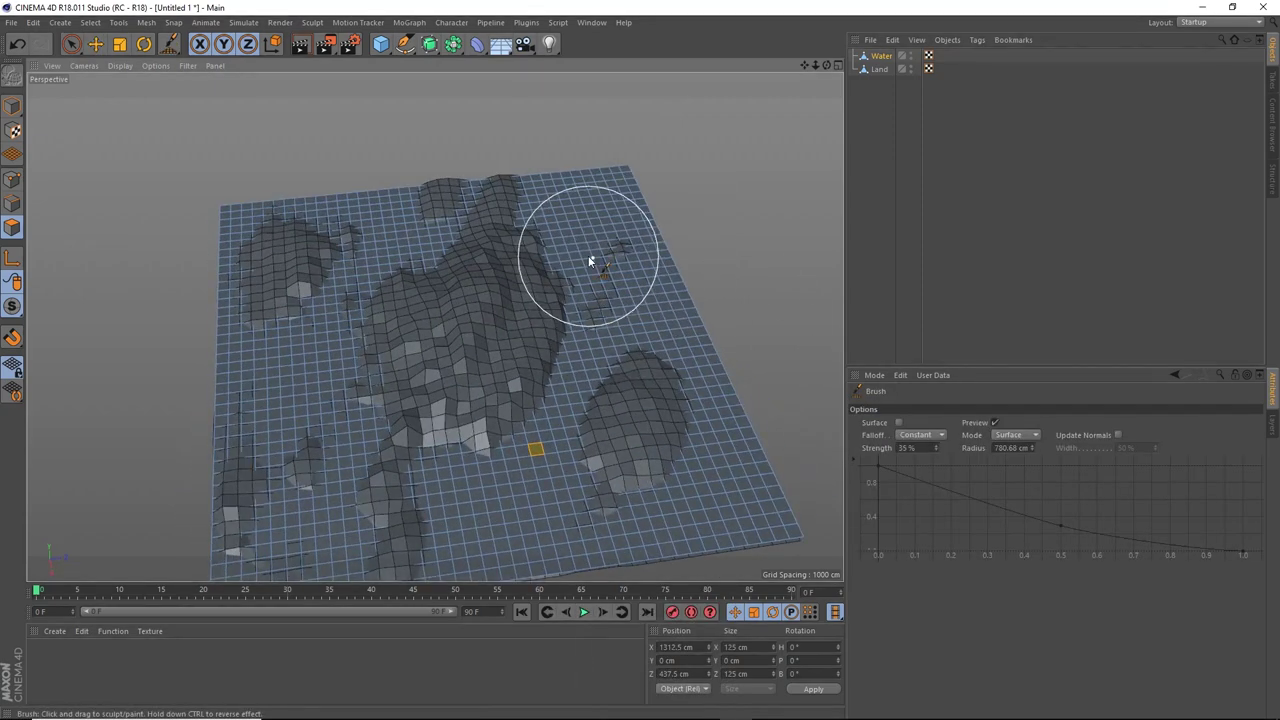
pyautogui.moveTo(936, 450); pyautogui.dragTo(936, 466)
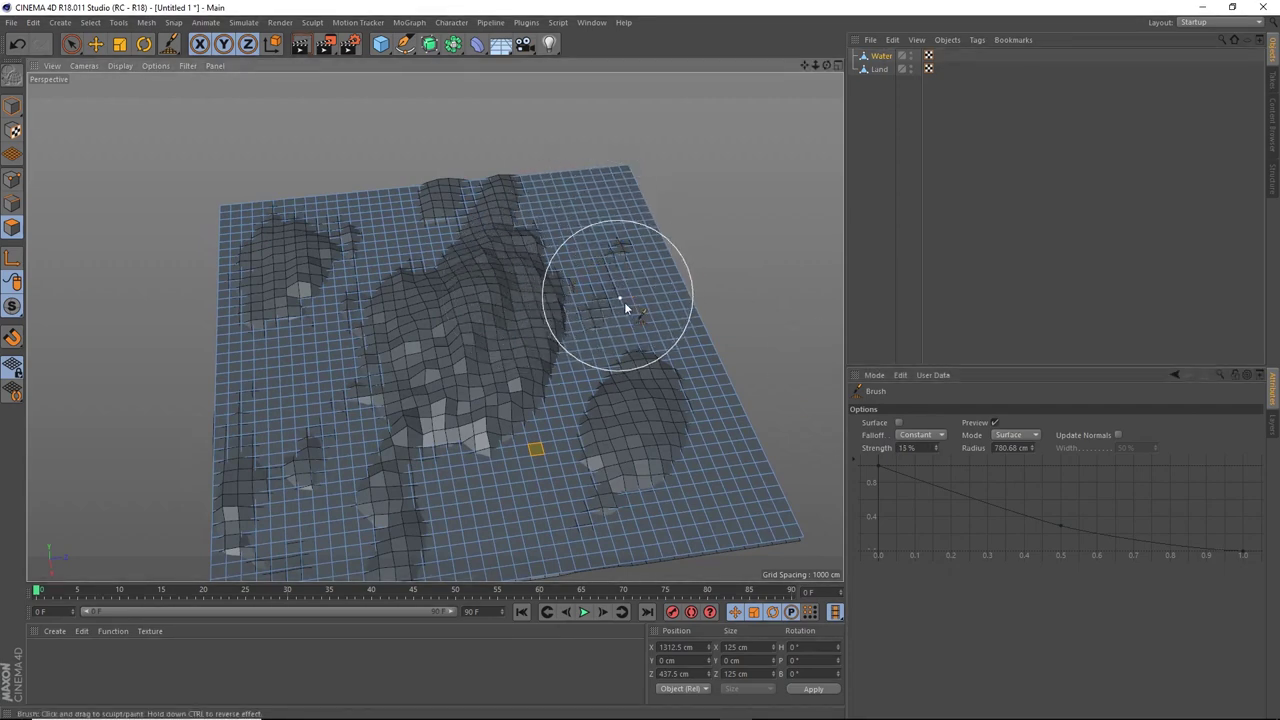
pyautogui.moveTo(624, 302)
pyautogui.keyDown('alt'); pyautogui.mouseDown()
pyautogui.moveTo(634, 334)
pyautogui.moveTo(600, 322)
pyautogui.mouseUp(); pyautogui.keyUp('alt')
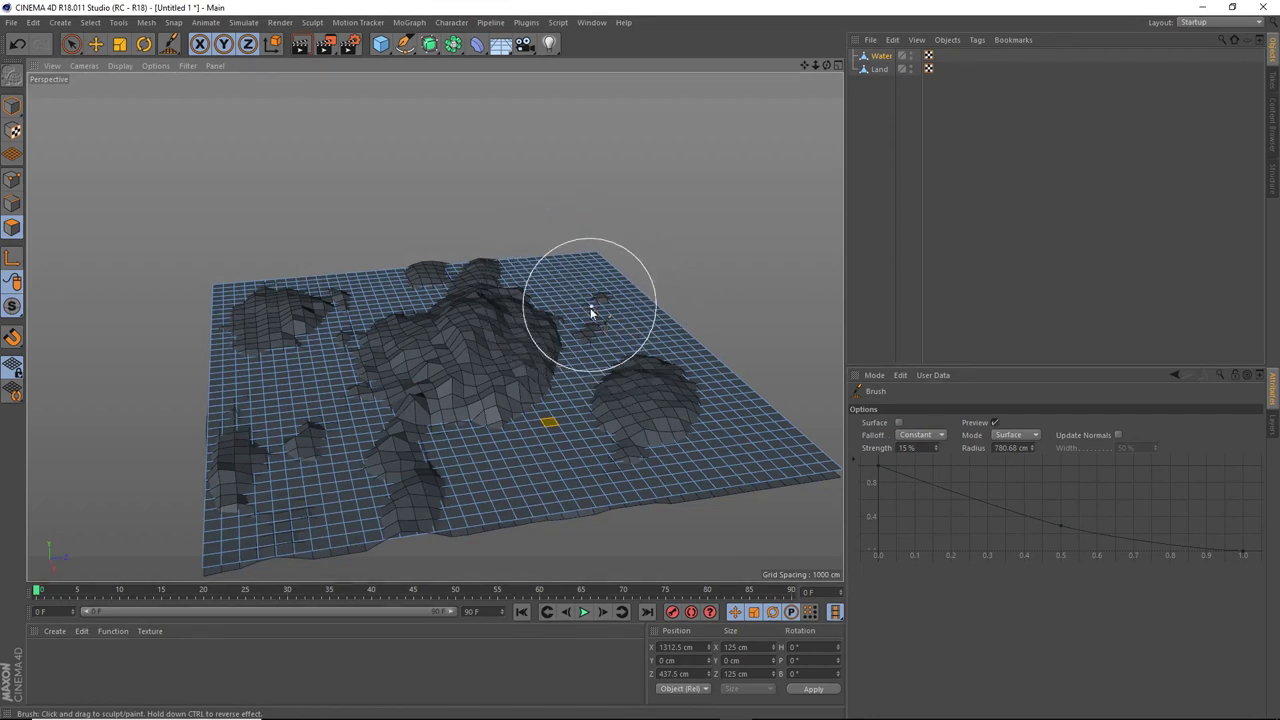
# Keep the brush in Surface mode and sculpt ripples into the Water surface.
pyautogui.click(940, 436)
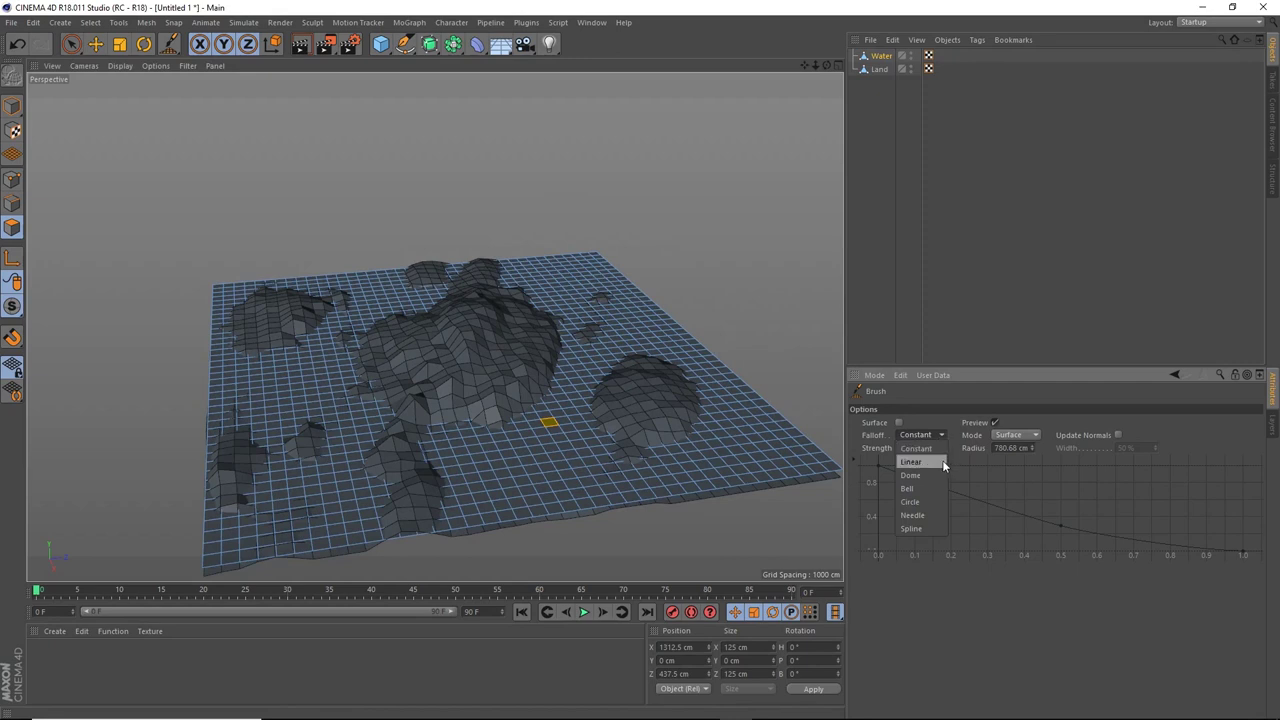
pyautogui.click(1033, 437)
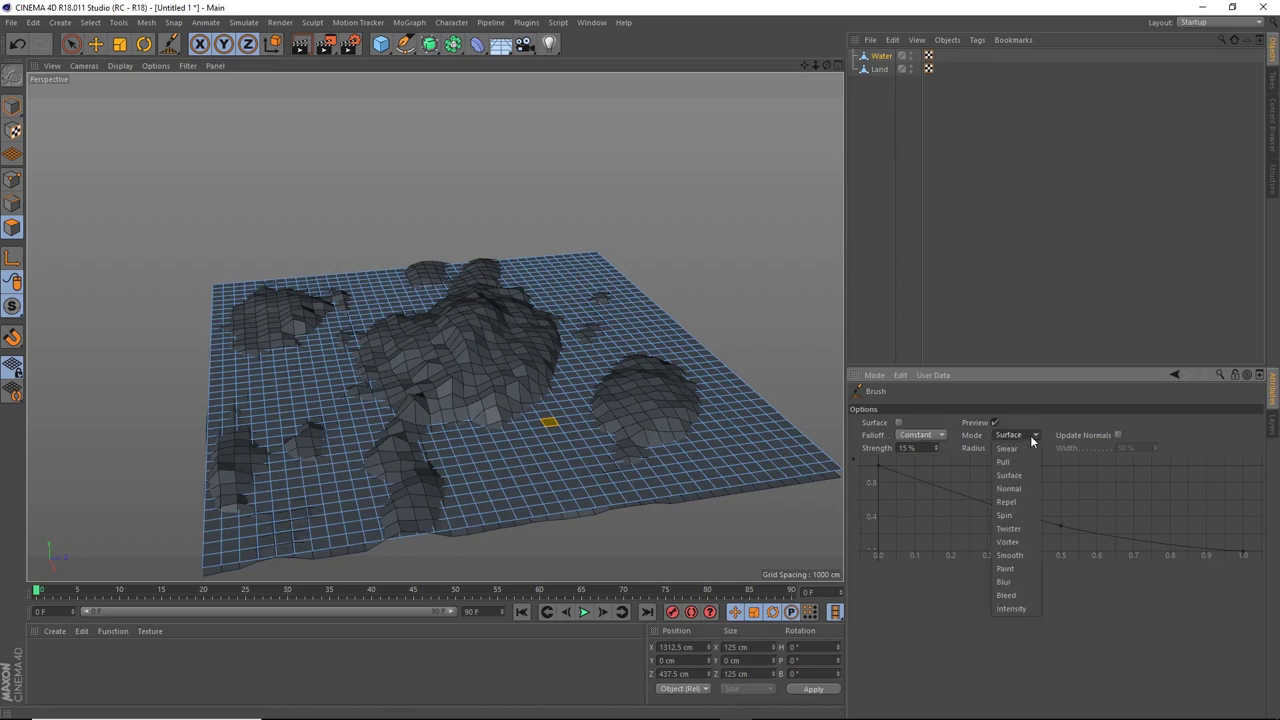
pyautogui.click(1024, 475)
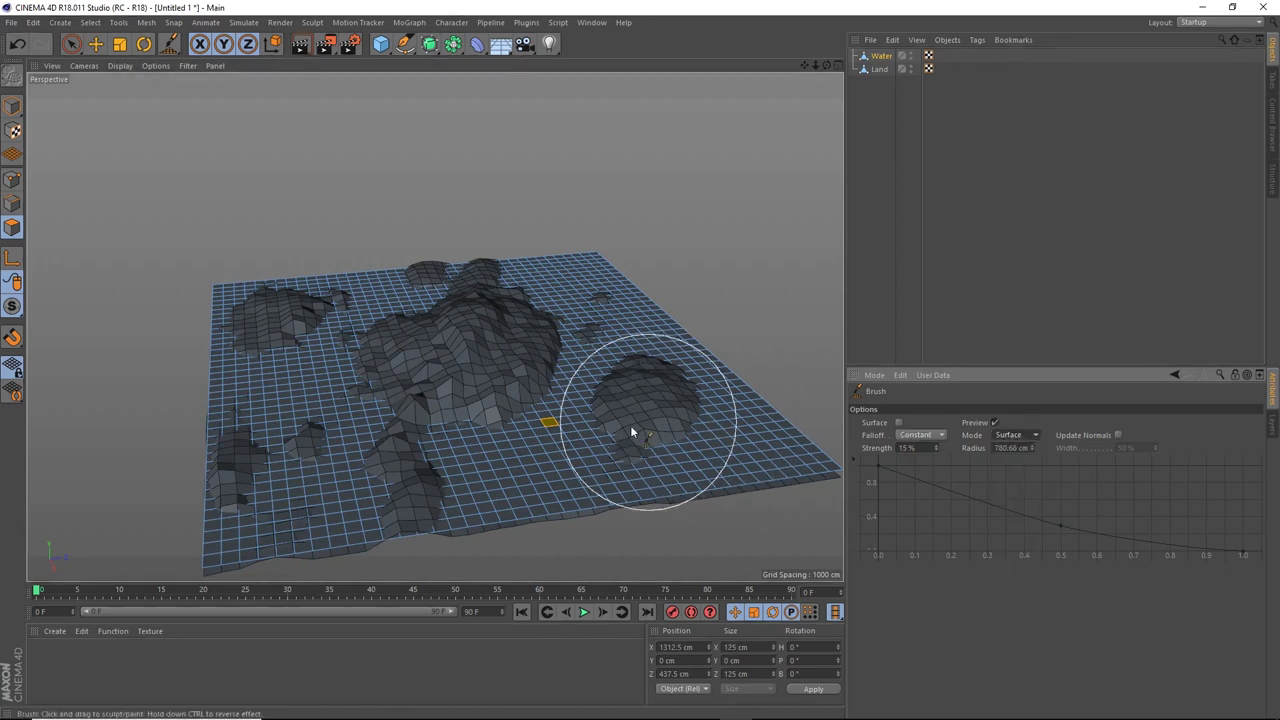
pyautogui.moveTo(580, 423)
pyautogui.mouseDown()
pyautogui.moveTo(594, 420)
pyautogui.moveTo(523, 423)
pyautogui.moveTo(549, 428)
pyautogui.mouseUp()
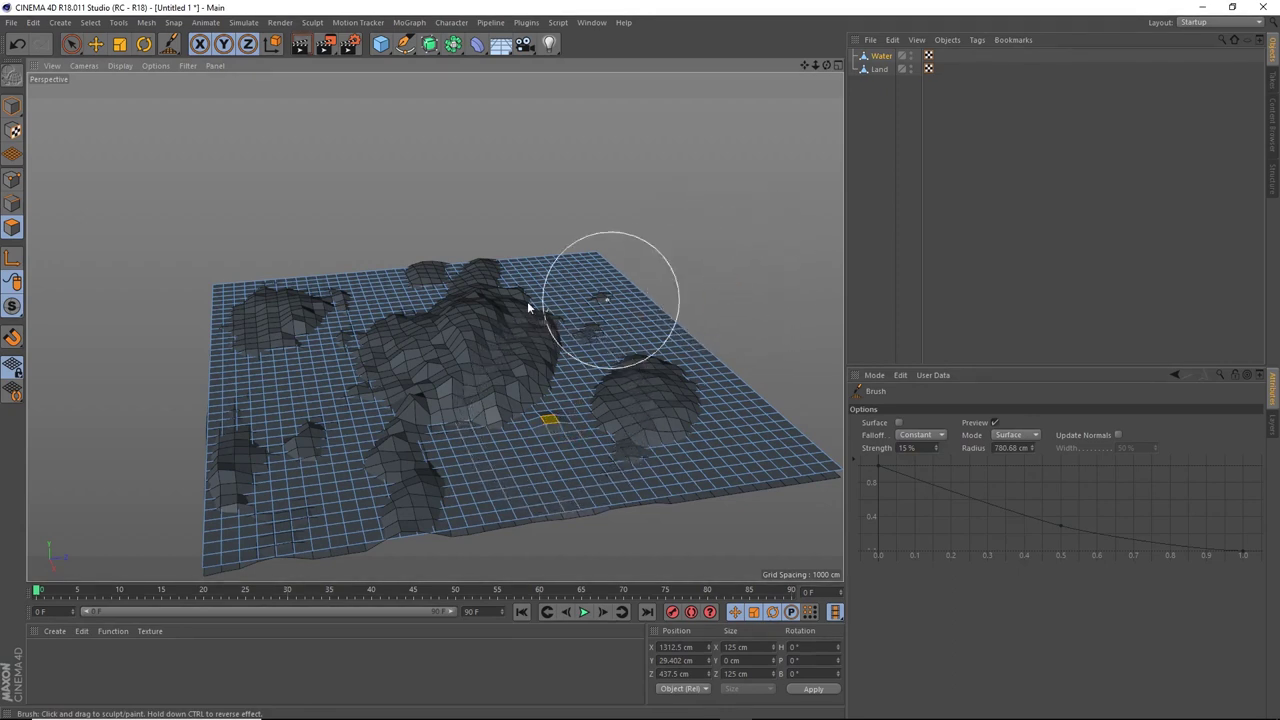
pyautogui.click(12, 180)
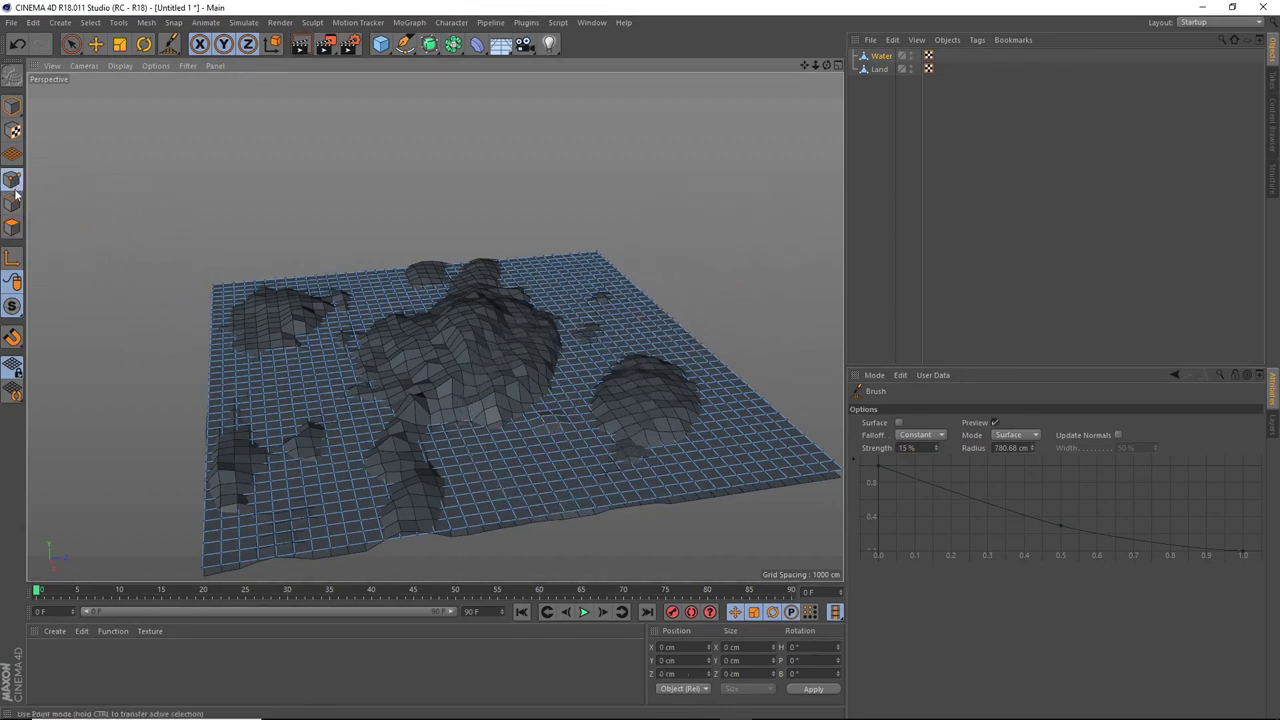
# Reselect the sculpt brush, shrink its radius and flatten the upper-left bump in the water.
pyautogui.click(71, 43)
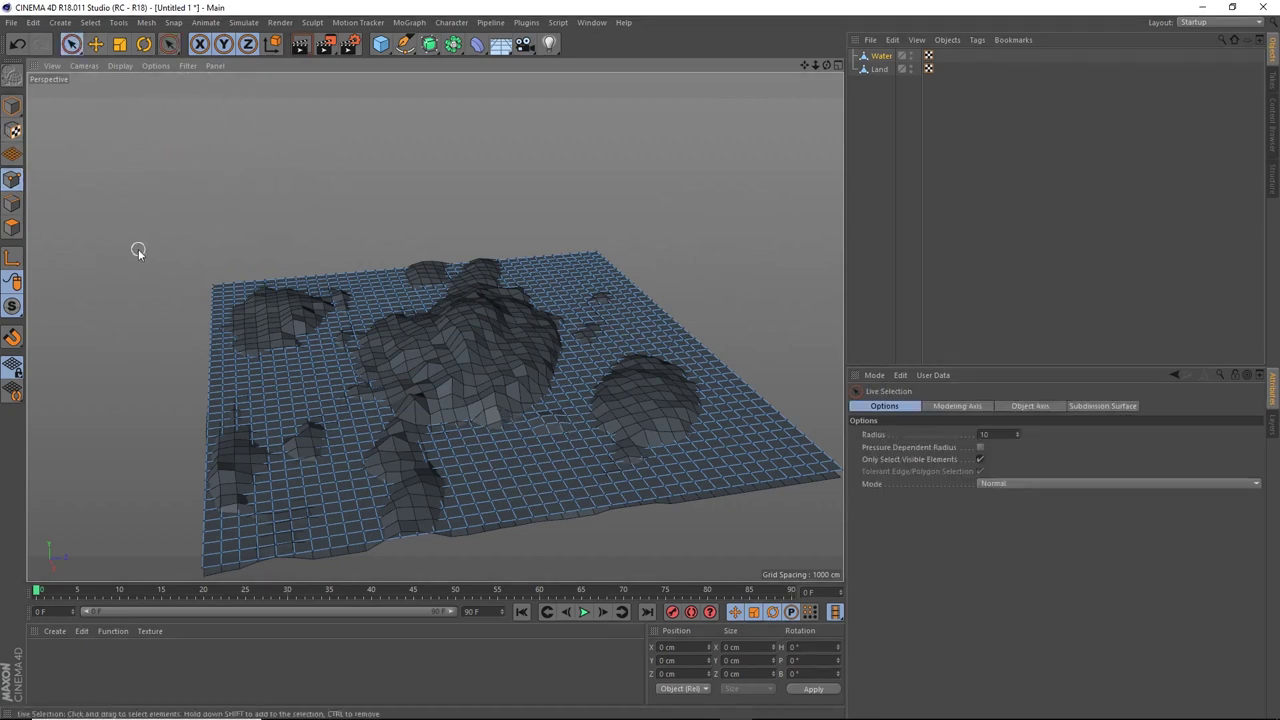
pyautogui.rightClick(378, 341)
pyautogui.click(435, 407)
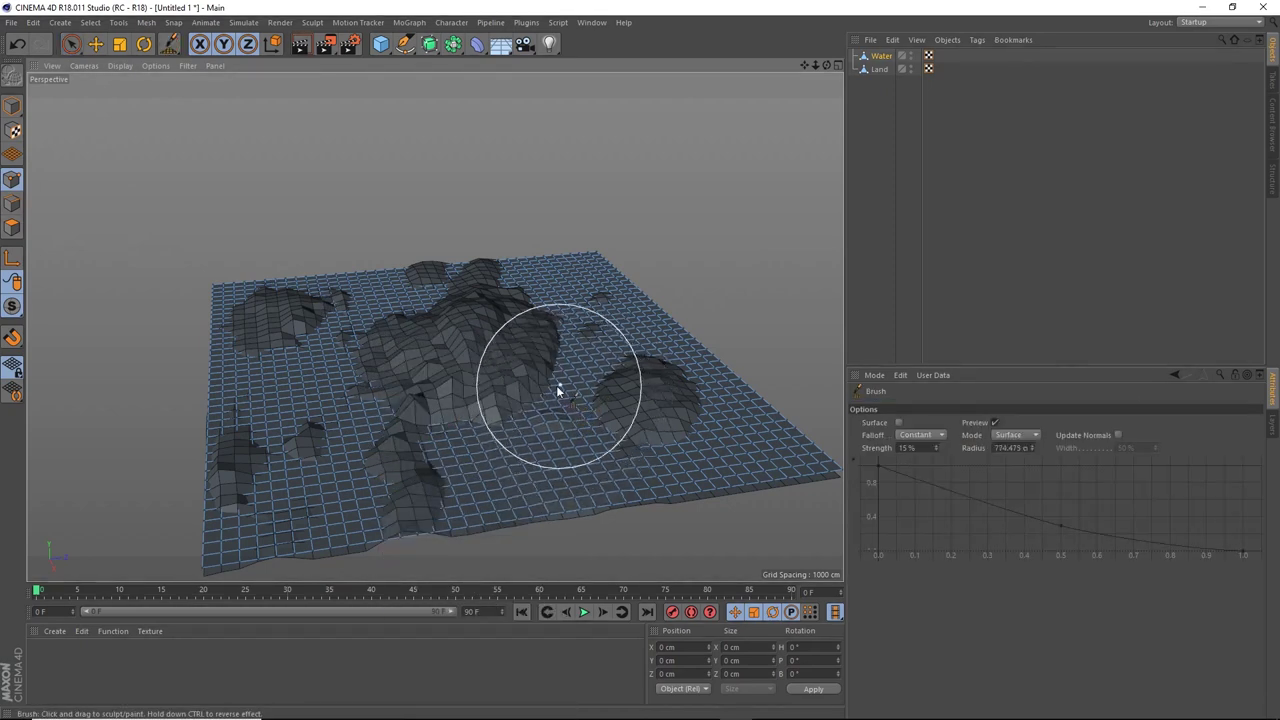
pyautogui.moveTo(556, 414); pyautogui.dragTo(556, 420, button='middle')
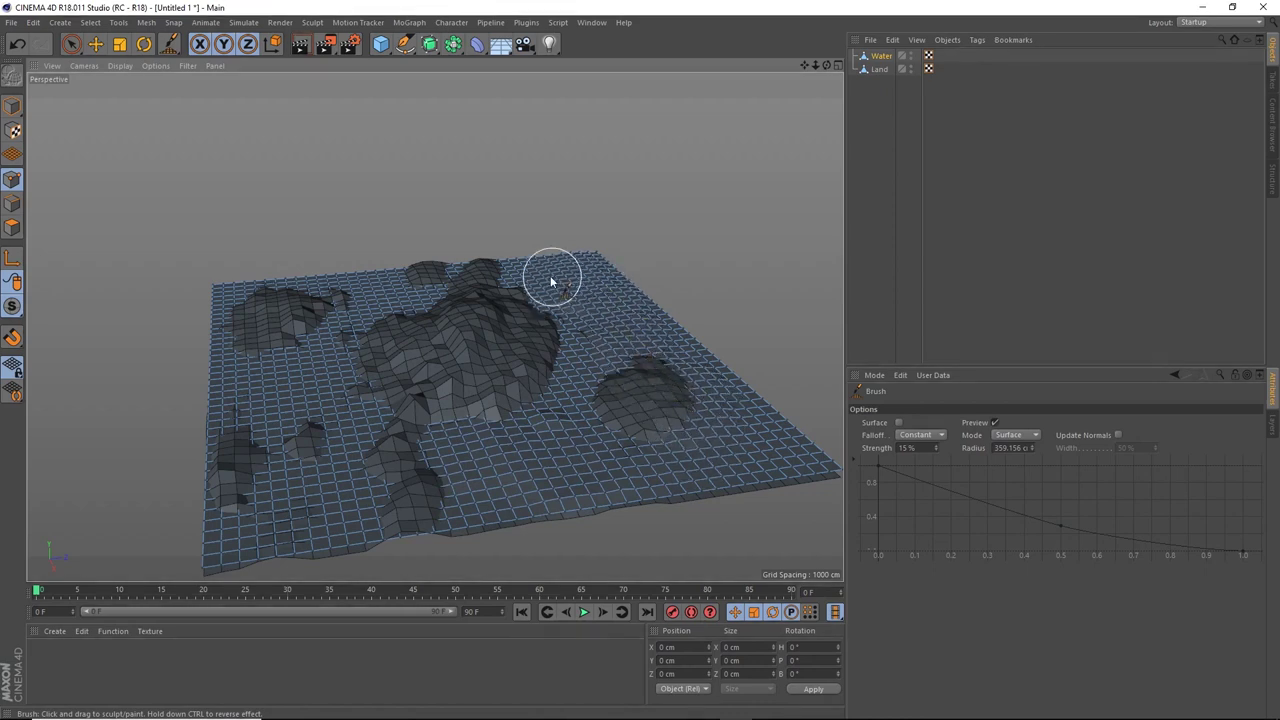
pyautogui.moveTo(368, 300)
pyautogui.mouseDown()
pyautogui.moveTo(260, 300)
pyautogui.moveTo(247, 357)
pyautogui.moveTo(330, 376)
pyautogui.moveTo(294, 394)
pyautogui.moveTo(294, 486)
pyautogui.mouseUp()
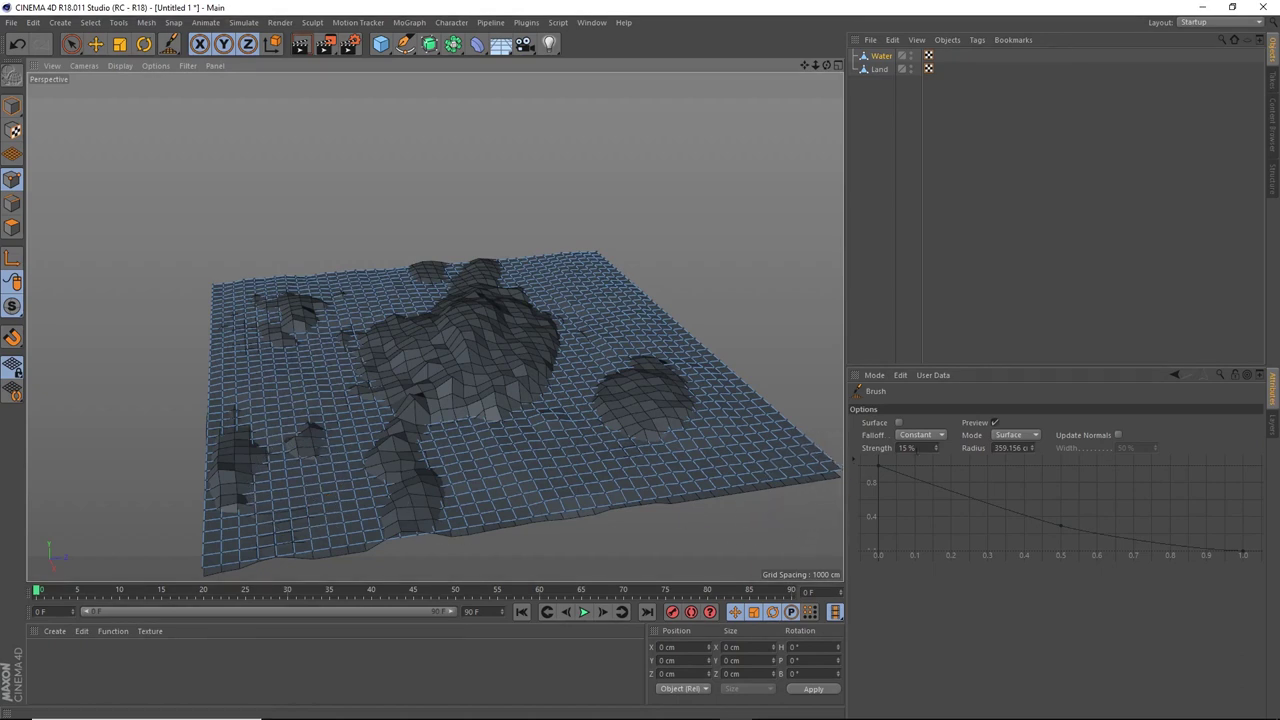
# At 7 % strength and smaller radius, sink the water on both sides to expose land.
pyautogui.moveTo(936, 449); pyautogui.dragTo(920, 452)
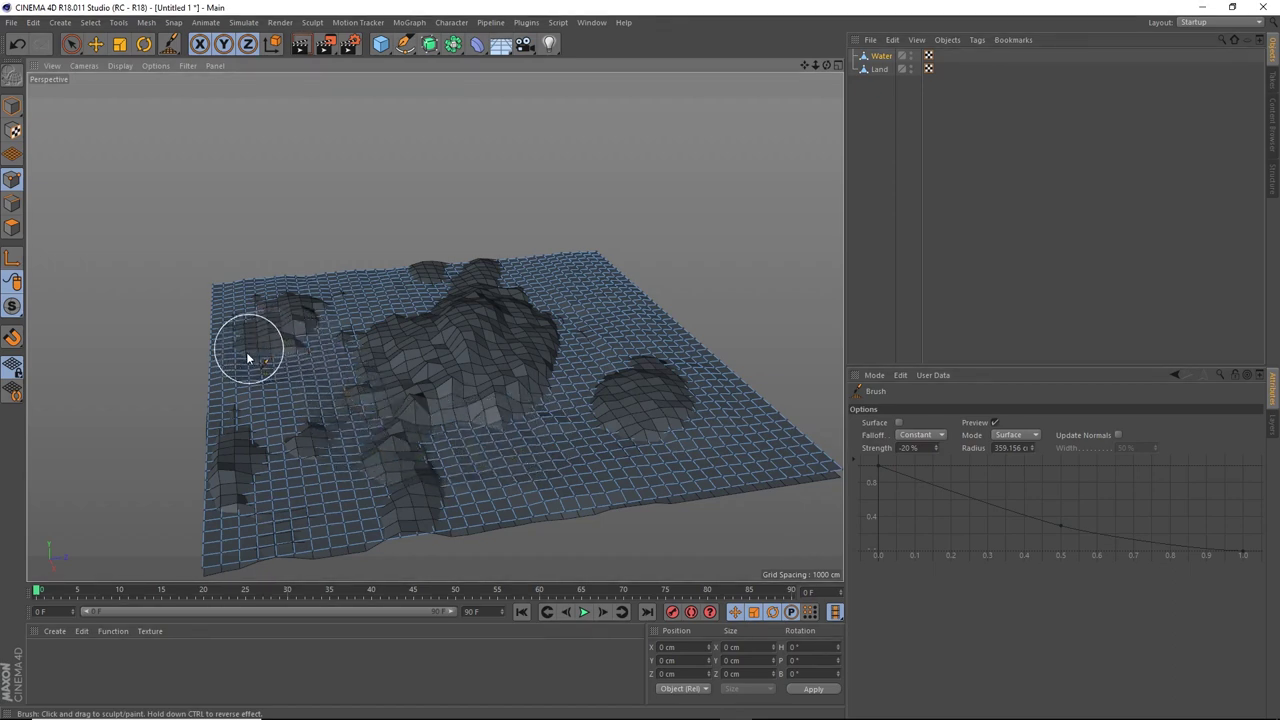
pyautogui.moveTo(294, 297); pyautogui.dragTo(370, 300)
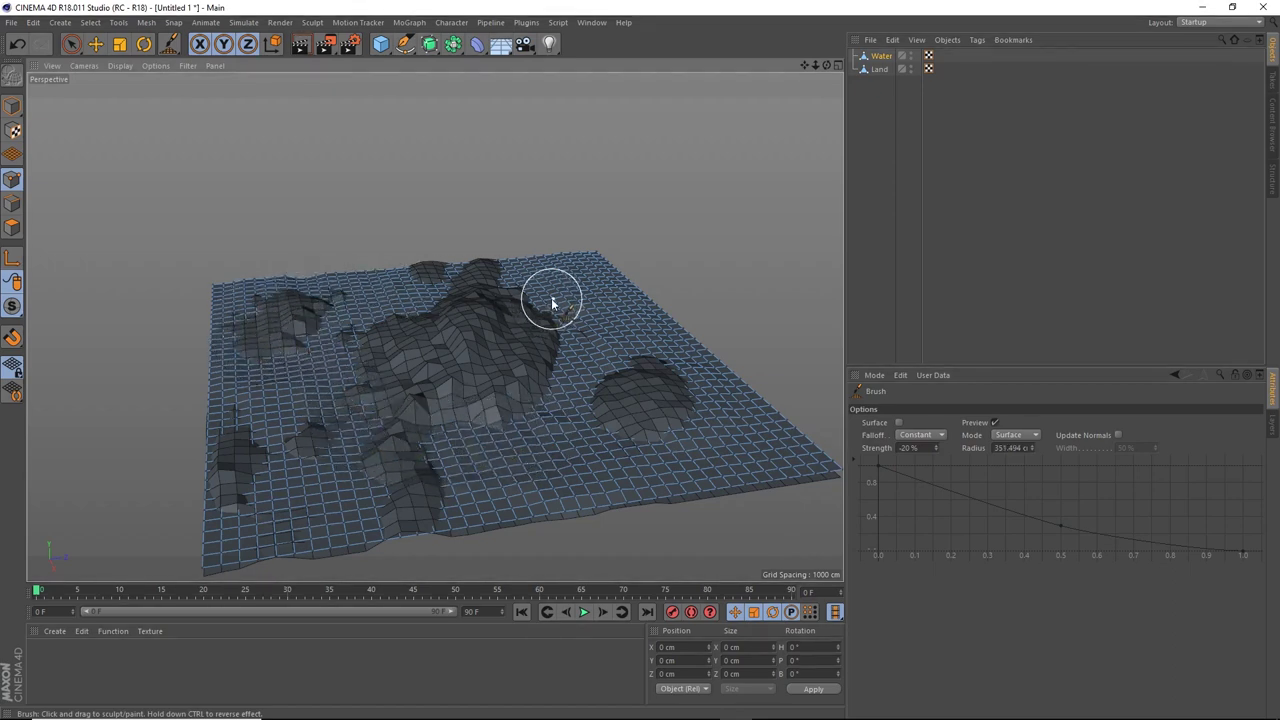
pyautogui.moveTo(551, 294); pyautogui.dragTo(567, 280, button='middle')
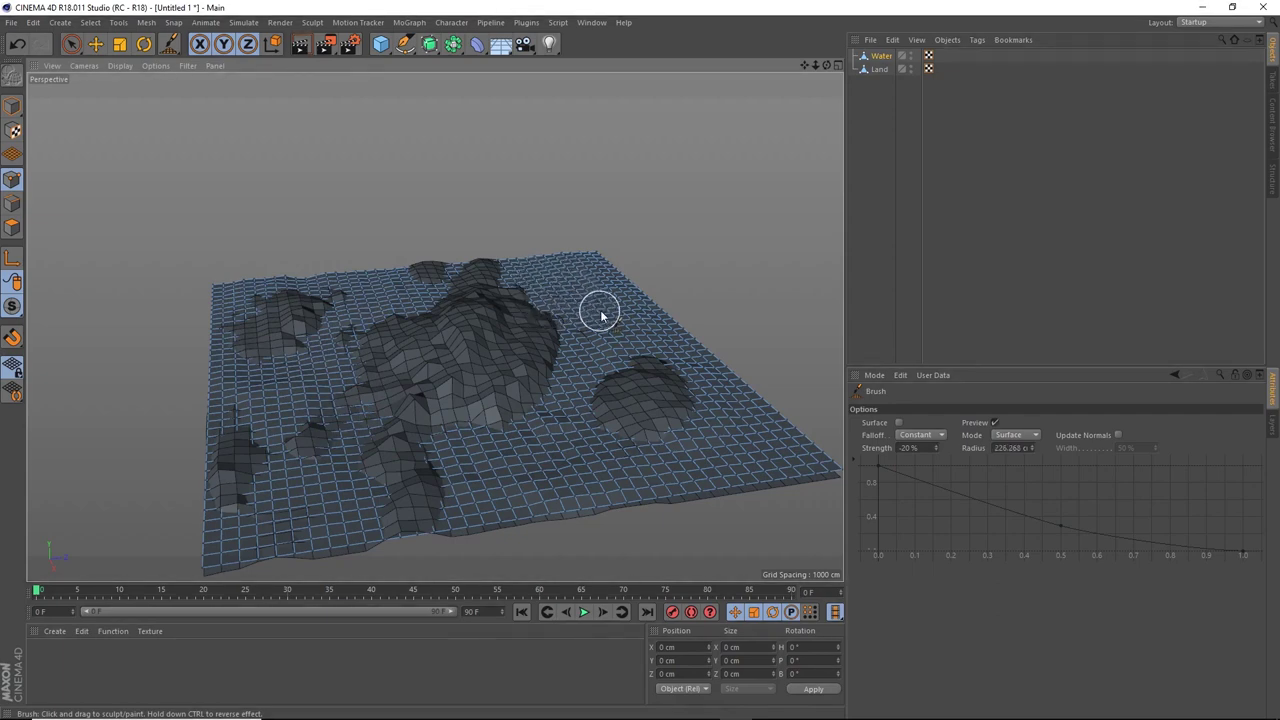
pyautogui.keyDown('alt'); pyautogui.moveTo(586, 351); pyautogui.dragTo(617, 323); pyautogui.keyUp('alt')
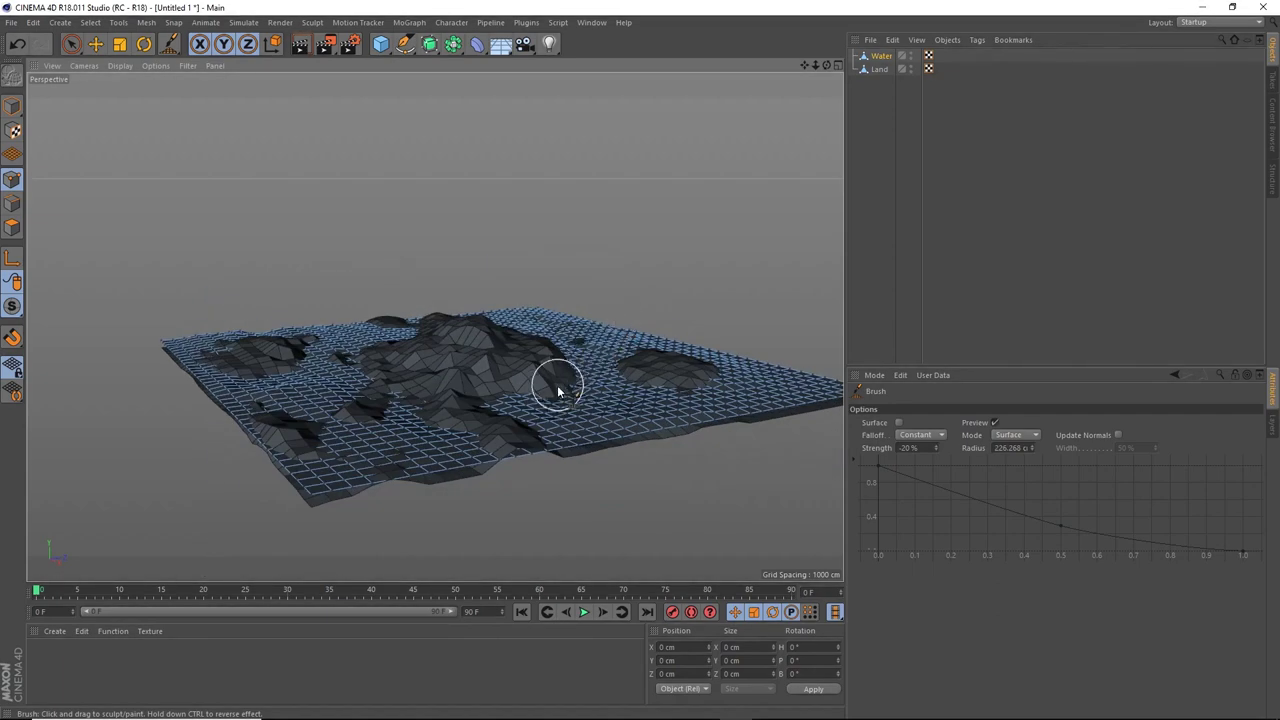
pyautogui.moveTo(617, 393)
pyautogui.mouseDown()
pyautogui.moveTo(751, 370)
pyautogui.moveTo(609, 343)
pyautogui.mouseUp()
pyautogui.moveTo(393, 430)
pyautogui.mouseDown()
pyautogui.moveTo(327, 382)
pyautogui.moveTo(257, 386)
pyautogui.moveTo(307, 343)
pyautogui.moveTo(368, 337)
pyautogui.mouseUp()
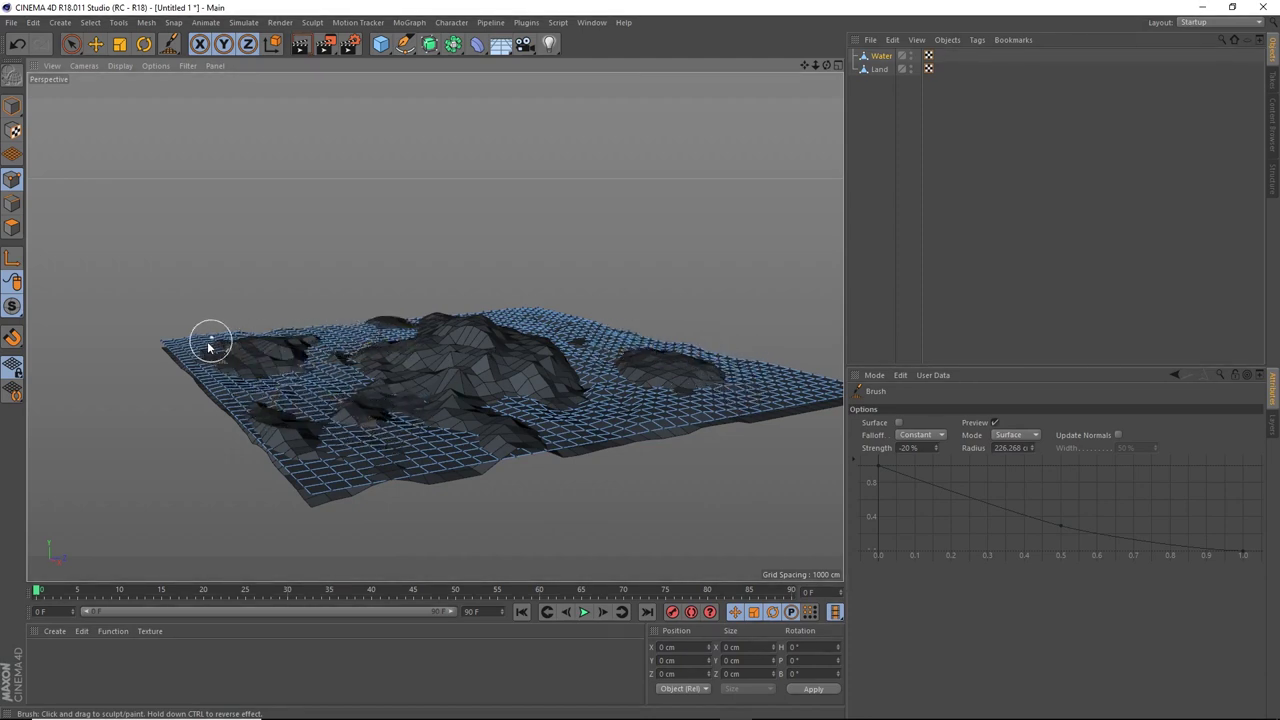
# Switch to a positive strength and reshape the mesh from the lower edge toward the hill.
pyautogui.moveTo(240, 349)
pyautogui.keyDown('alt'); pyautogui.mouseDown()
pyautogui.moveTo(562, 370)
pyautogui.moveTo(586, 343)
pyautogui.moveTo(603, 354)
pyautogui.mouseUp(); pyautogui.keyUp('alt')
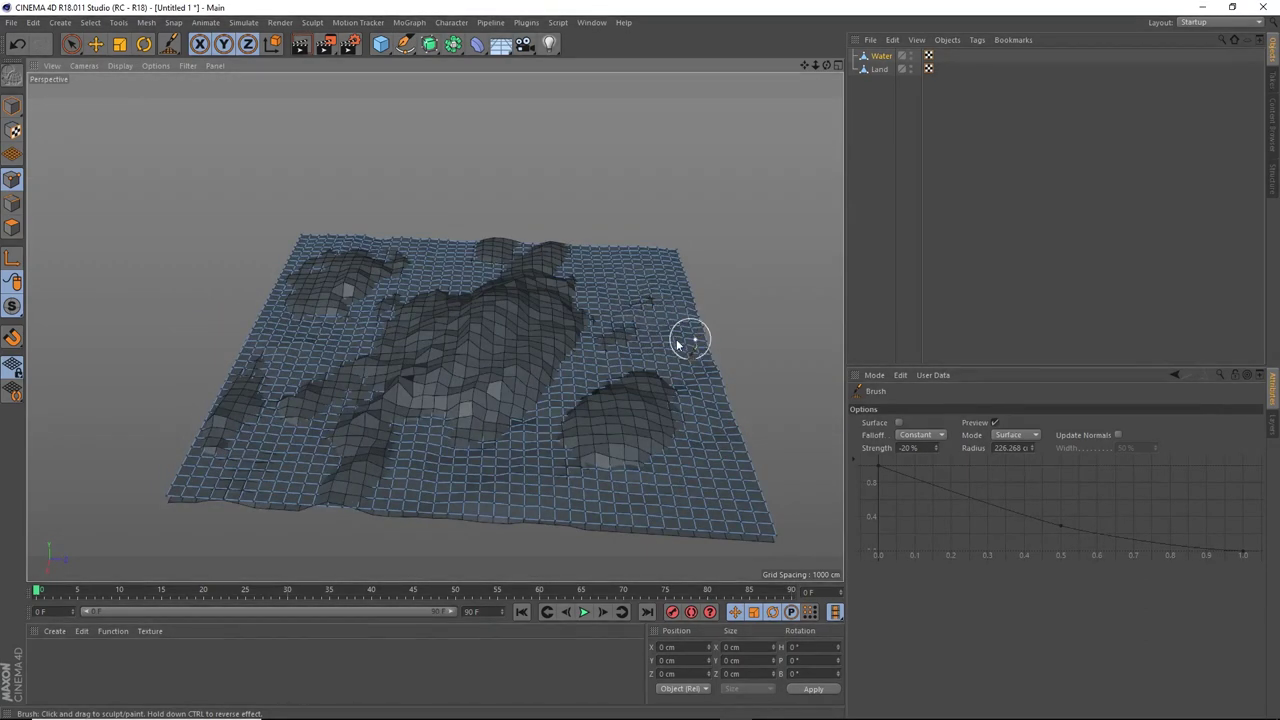
pyautogui.moveTo(935, 447); pyautogui.dragTo(960, 447)
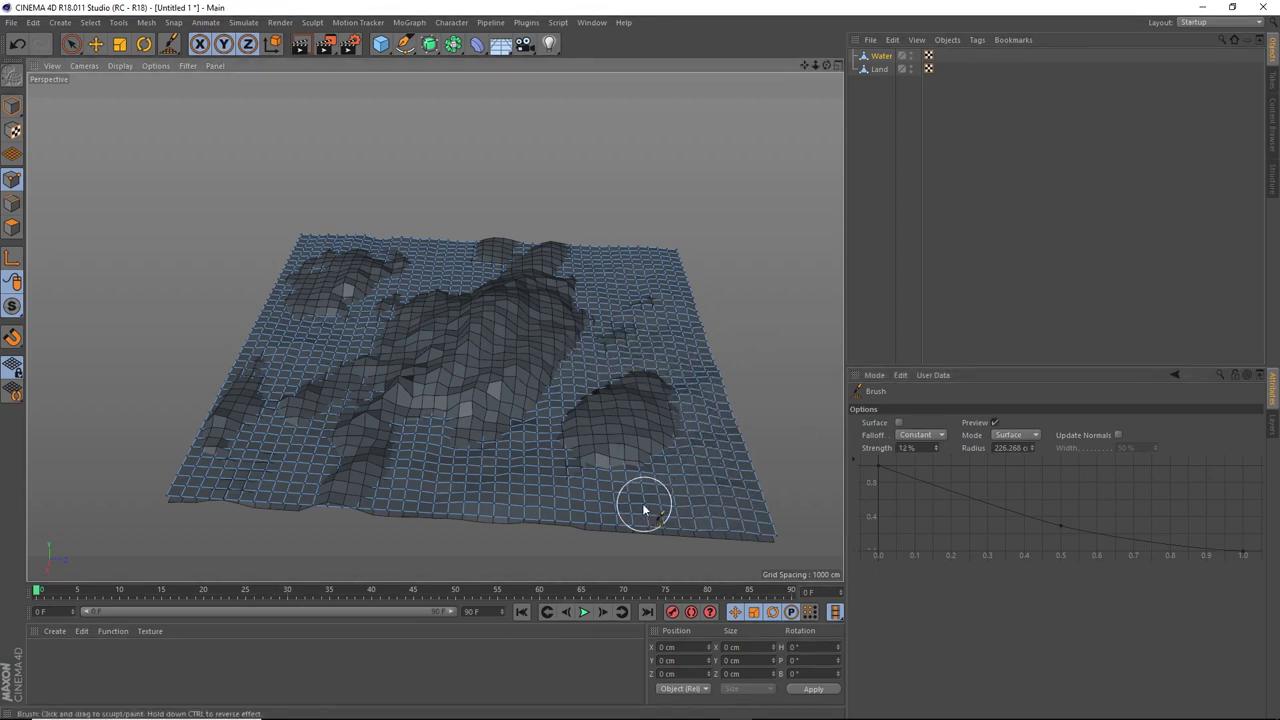
pyautogui.moveTo(435, 490)
pyautogui.mouseDown()
pyautogui.moveTo(293, 473)
pyautogui.moveTo(318, 466)
pyautogui.moveTo(392, 363)
pyautogui.moveTo(427, 343)
pyautogui.moveTo(447, 350)
pyautogui.moveTo(433, 412)
pyautogui.moveTo(374, 404)
pyautogui.moveTo(400, 415)
pyautogui.moveTo(443, 403)
pyautogui.moveTo(589, 304)
pyautogui.moveTo(529, 279)
pyautogui.moveTo(541, 268)
pyautogui.moveTo(383, 261)
pyautogui.moveTo(316, 316)
pyautogui.moveTo(329, 265)
pyautogui.moveTo(389, 285)
pyautogui.moveTo(382, 336)
pyautogui.moveTo(285, 364)
pyautogui.moveTo(239, 452)
pyautogui.mouseUp()
pyautogui.moveTo(471, 423)
pyautogui.keyDown('alt'); pyautogui.mouseDown()
pyautogui.moveTo(537, 366)
pyautogui.moveTo(603, 360)
pyautogui.moveTo(522, 403)
pyautogui.moveTo(254, 411)
pyautogui.moveTo(294, 374)
pyautogui.moveTo(177, 403)
pyautogui.mouseUp(); pyautogui.keyUp('alt')
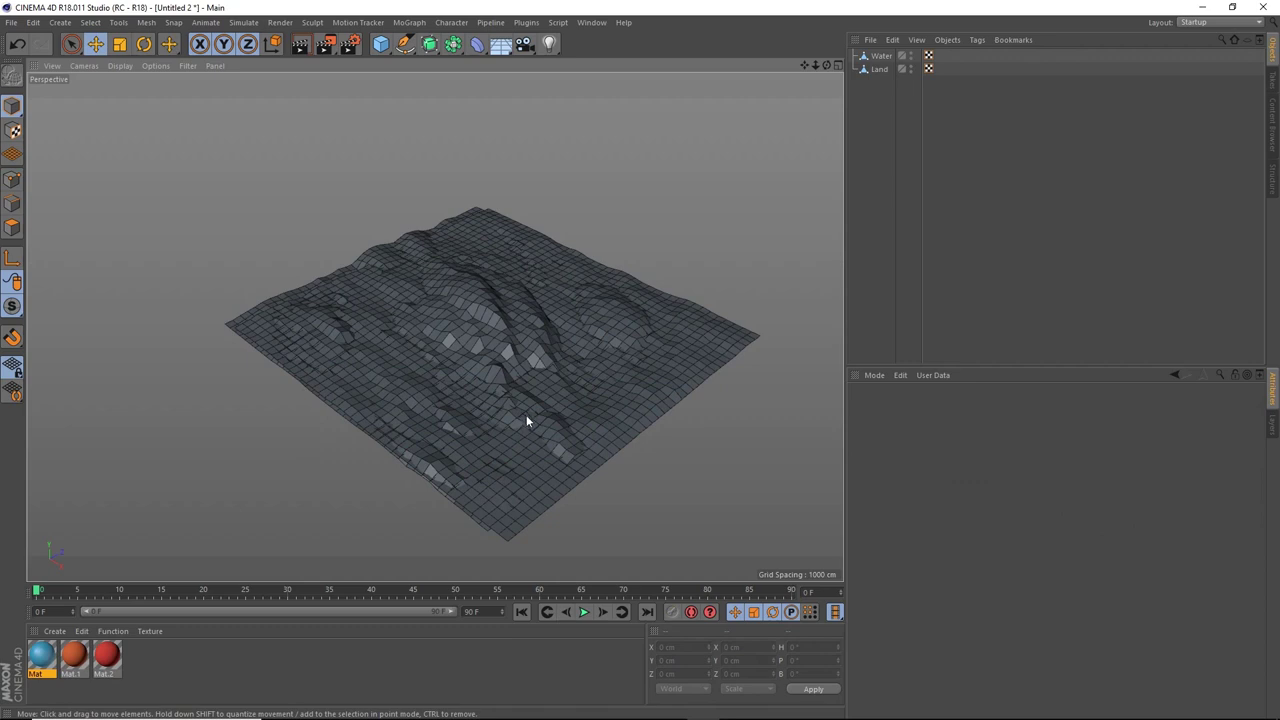
# Add a Landscape object raised above the terrain centre and delete its Phong tag.
pyautogui.keyDown('alt'); pyautogui.moveTo(537, 397); pyautogui.dragTo(526, 404); pyautogui.keyUp('alt')
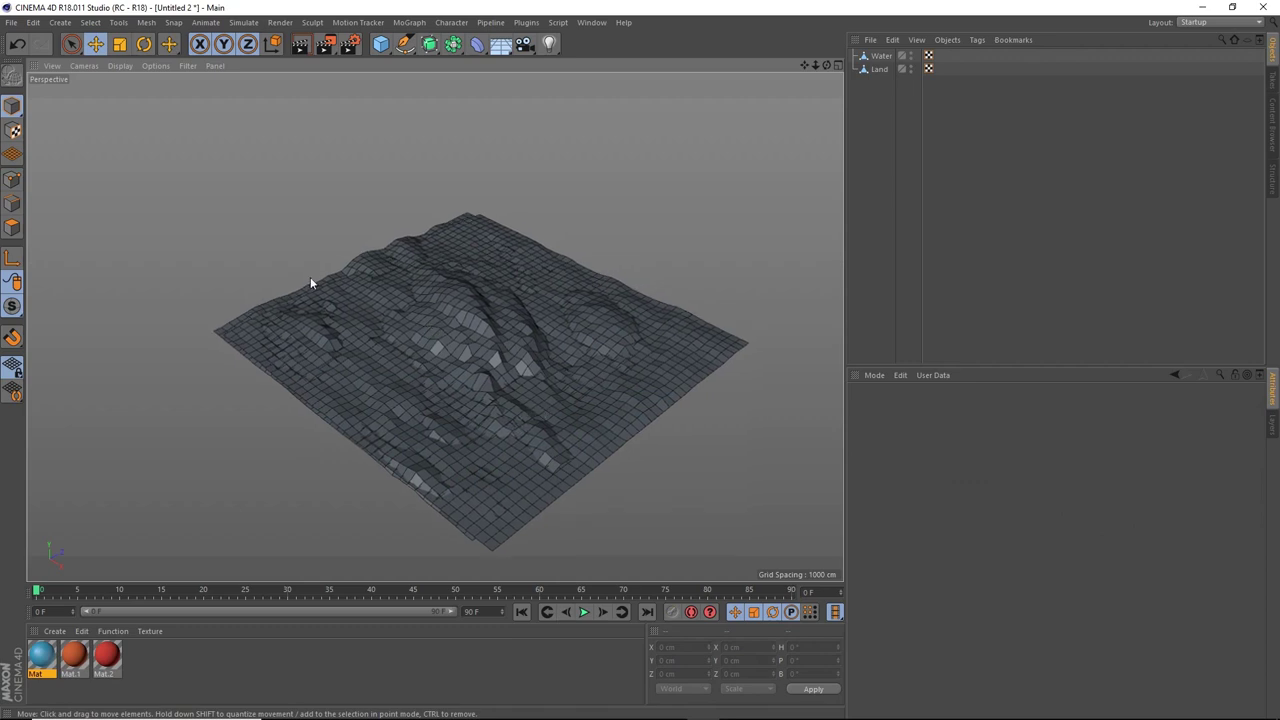
pyautogui.click(384, 50)
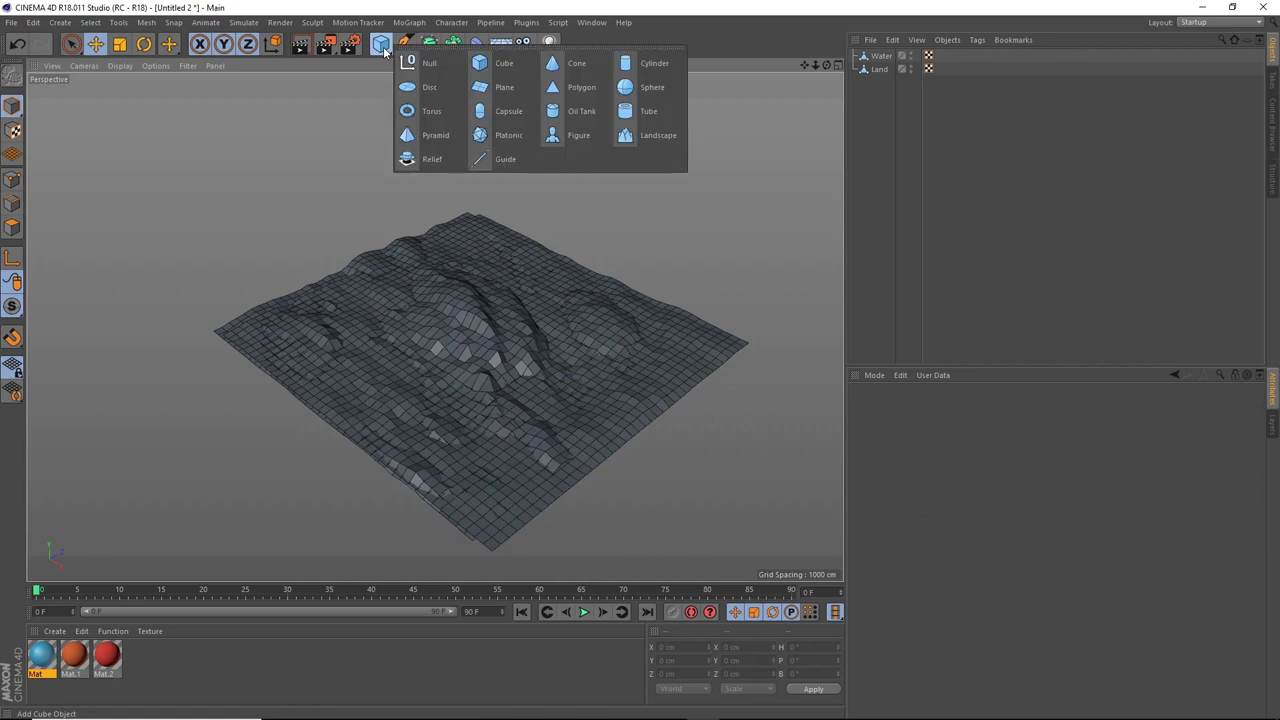
pyautogui.click(657, 138)
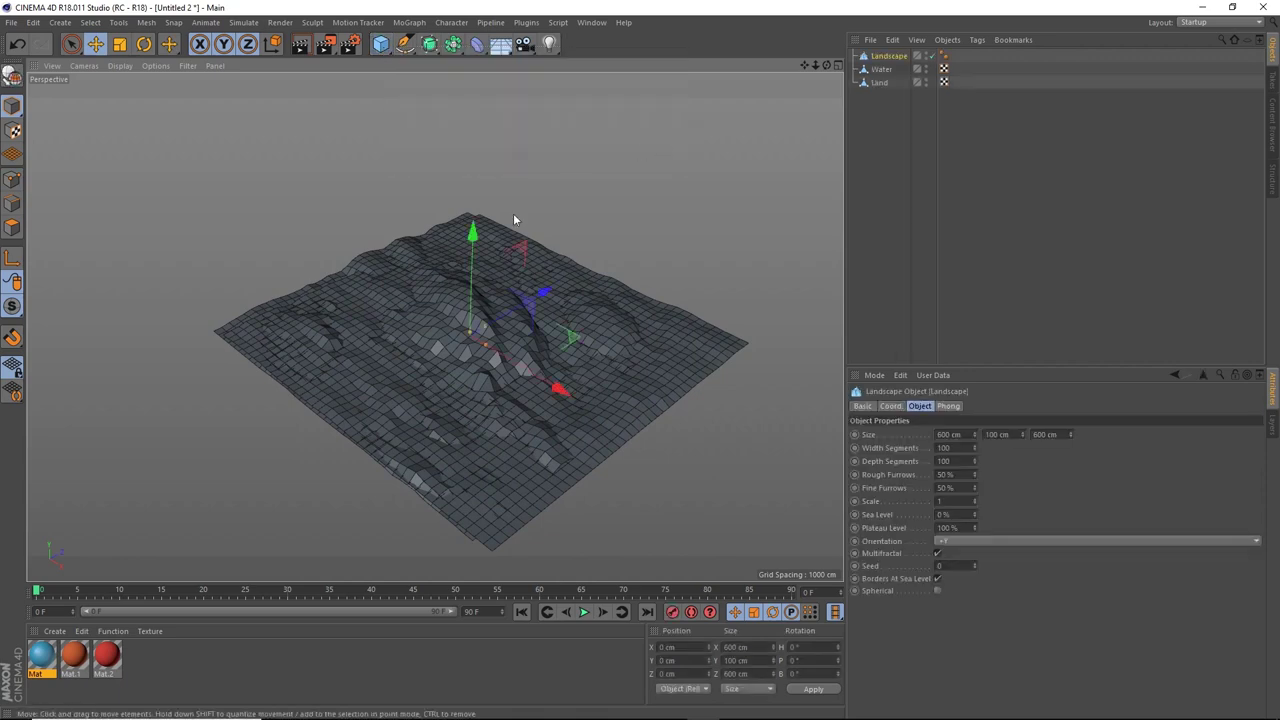
pyautogui.moveTo(473, 258); pyautogui.dragTo(474, 205)
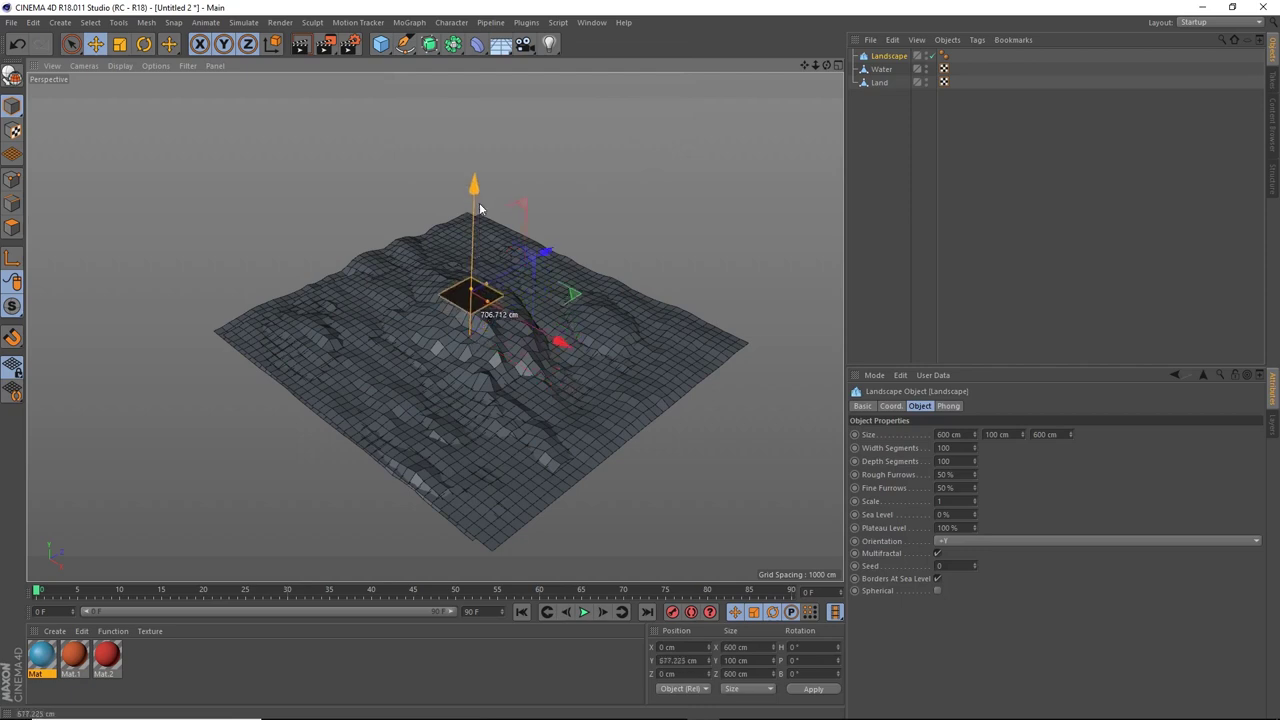
pyautogui.click(944, 57)
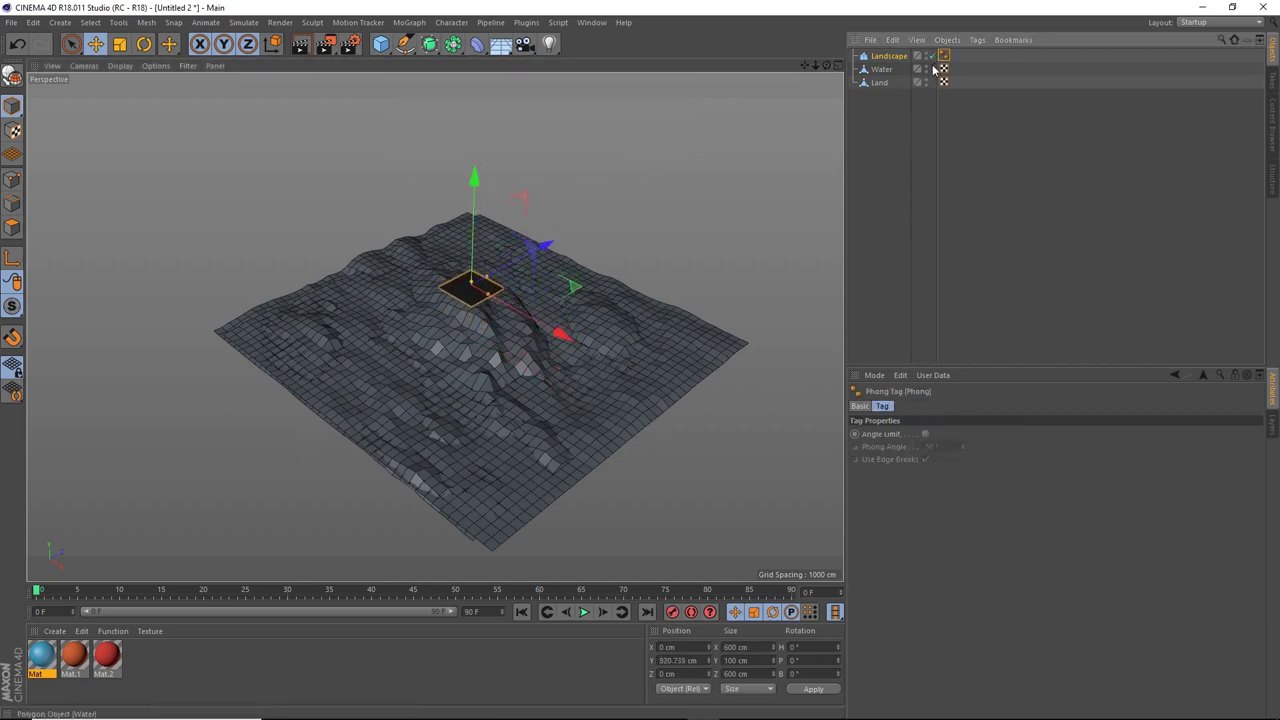
pyautogui.press('Delete')
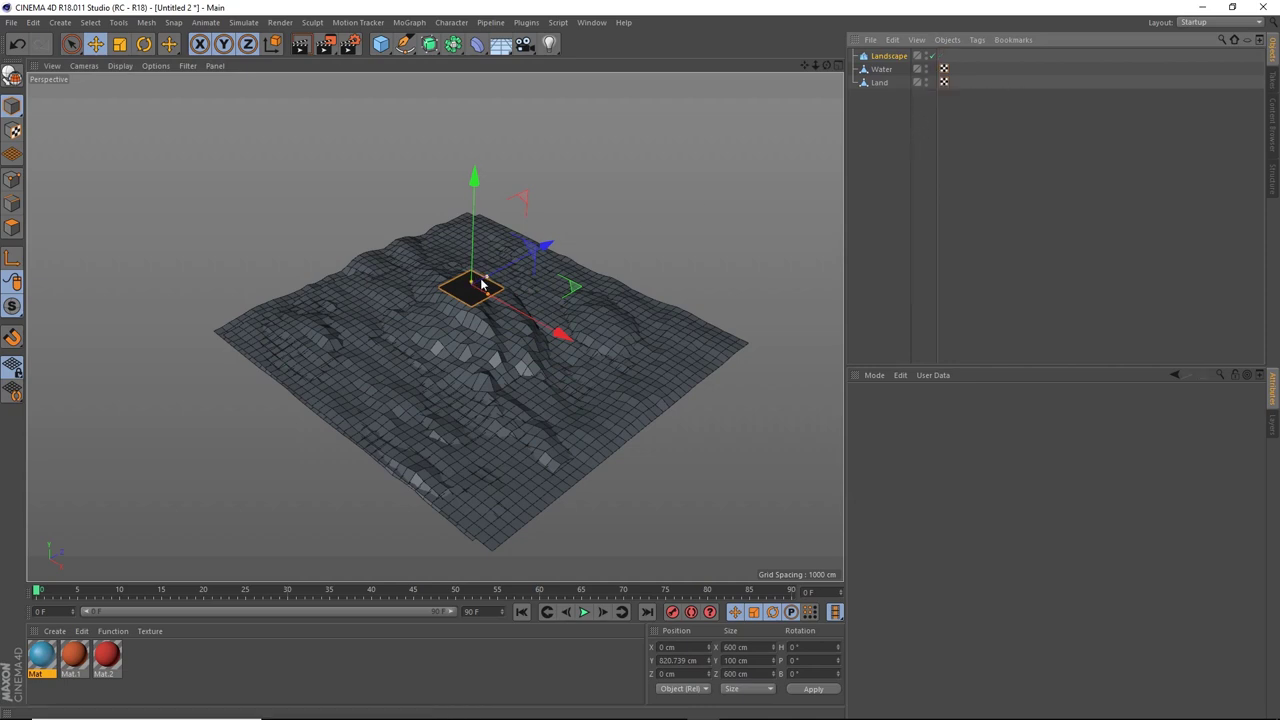
# Scale the Landscape up to about 1331 cm across.
pyautogui.click(119, 43)
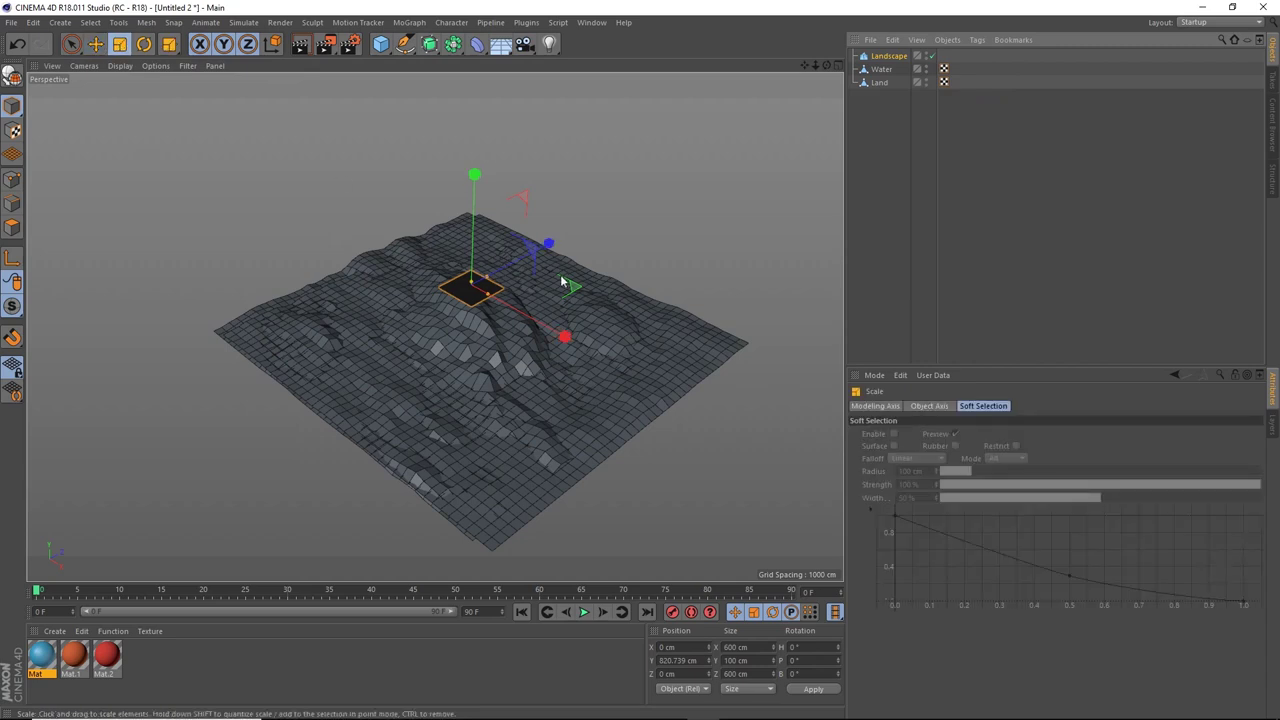
pyautogui.moveTo(642, 278); pyautogui.dragTo(810, 170)
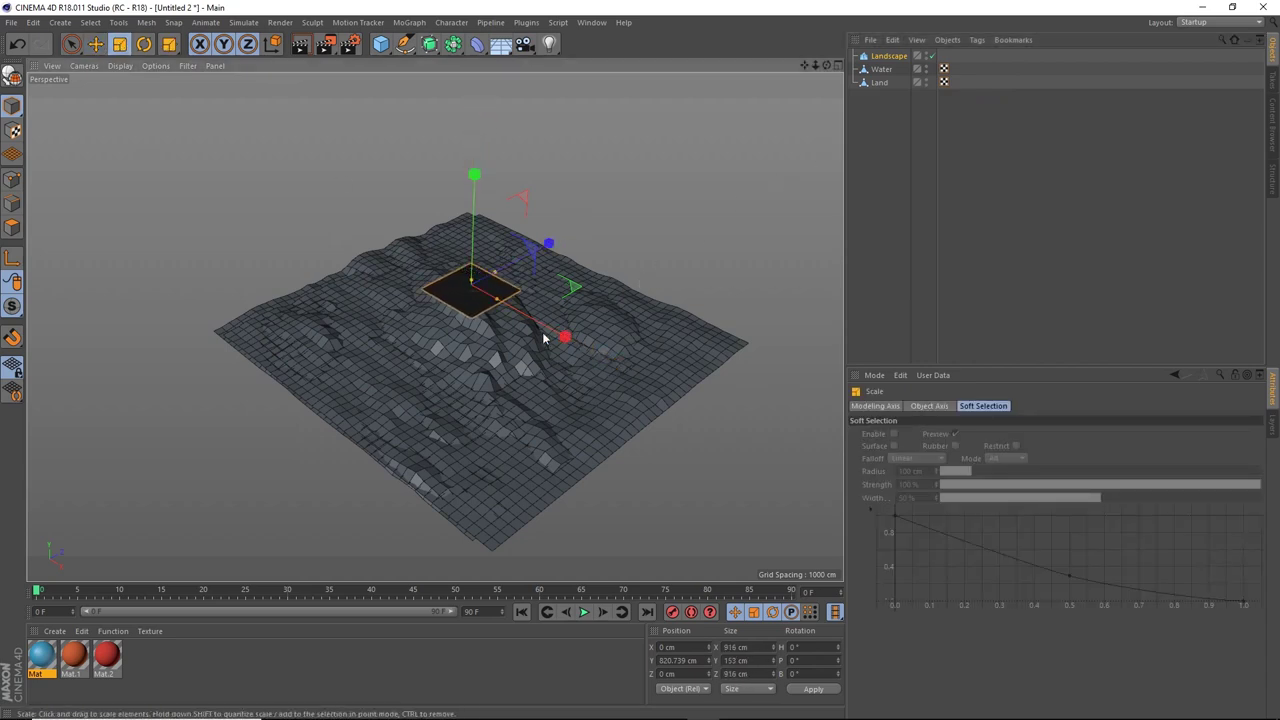
pyautogui.moveTo(635, 265); pyautogui.dragTo(740, 176)
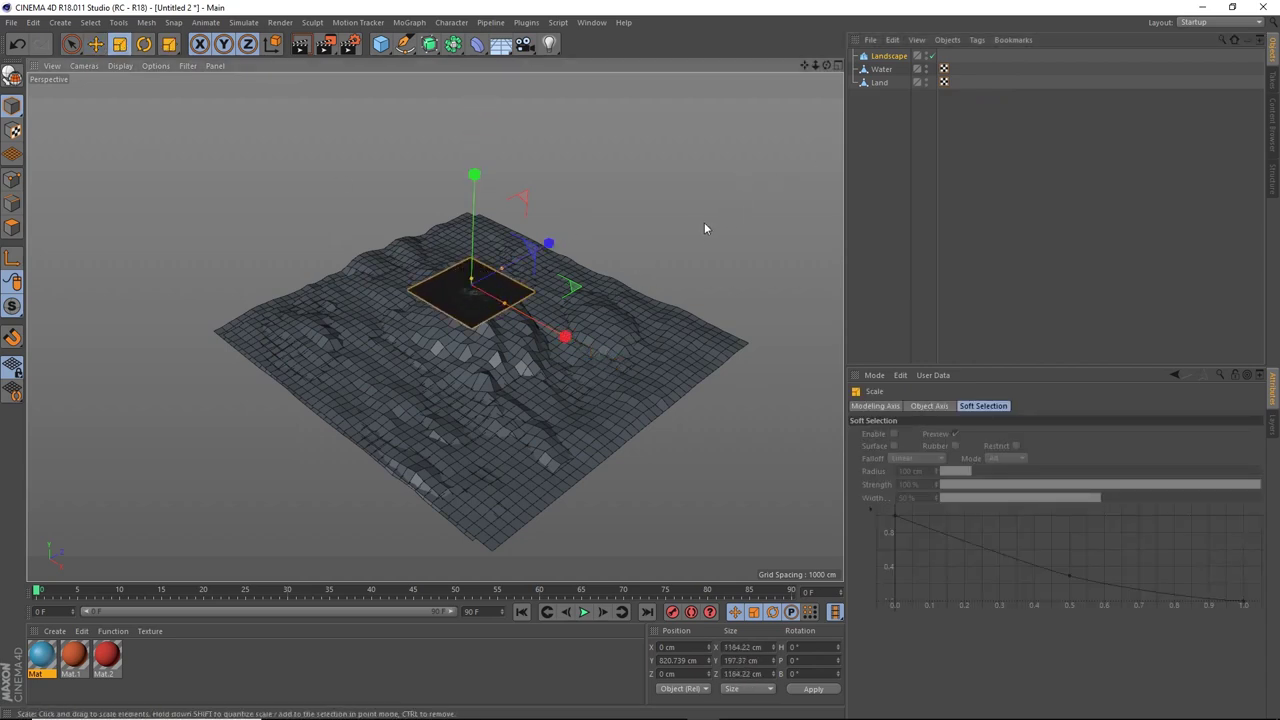
pyautogui.moveTo(704, 224); pyautogui.dragTo(755, 200)
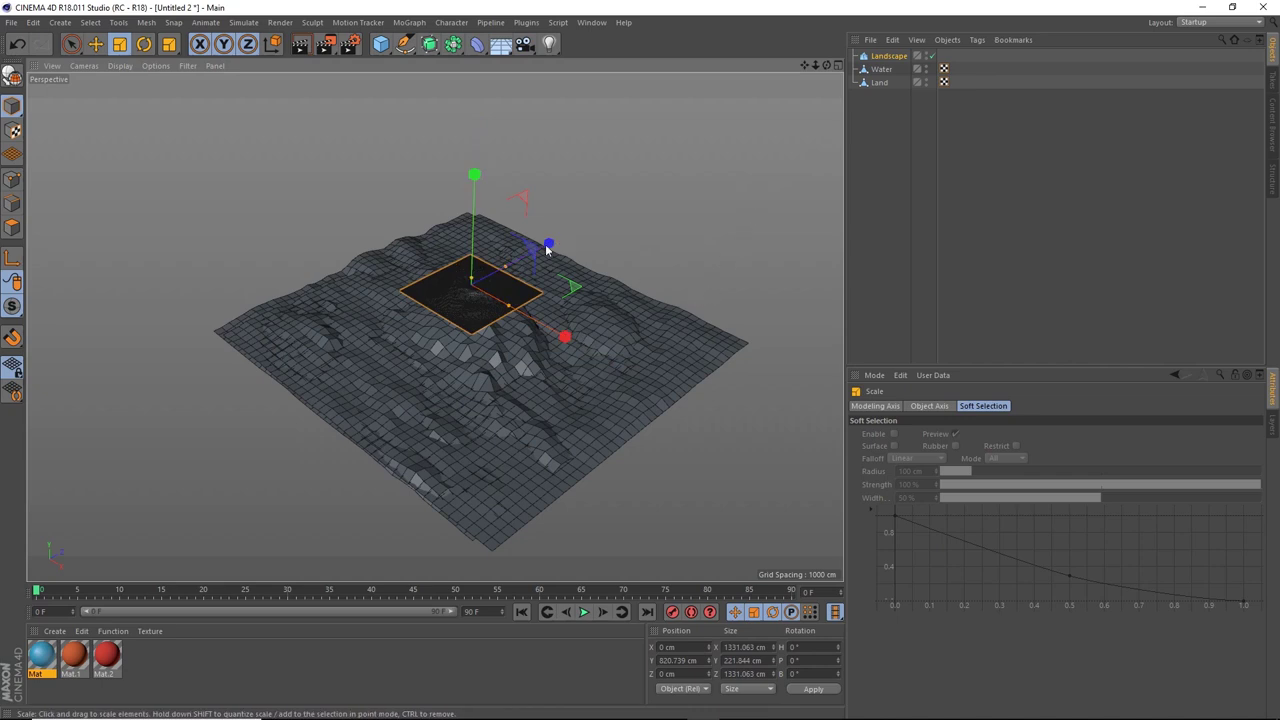
pyautogui.click(888, 57)
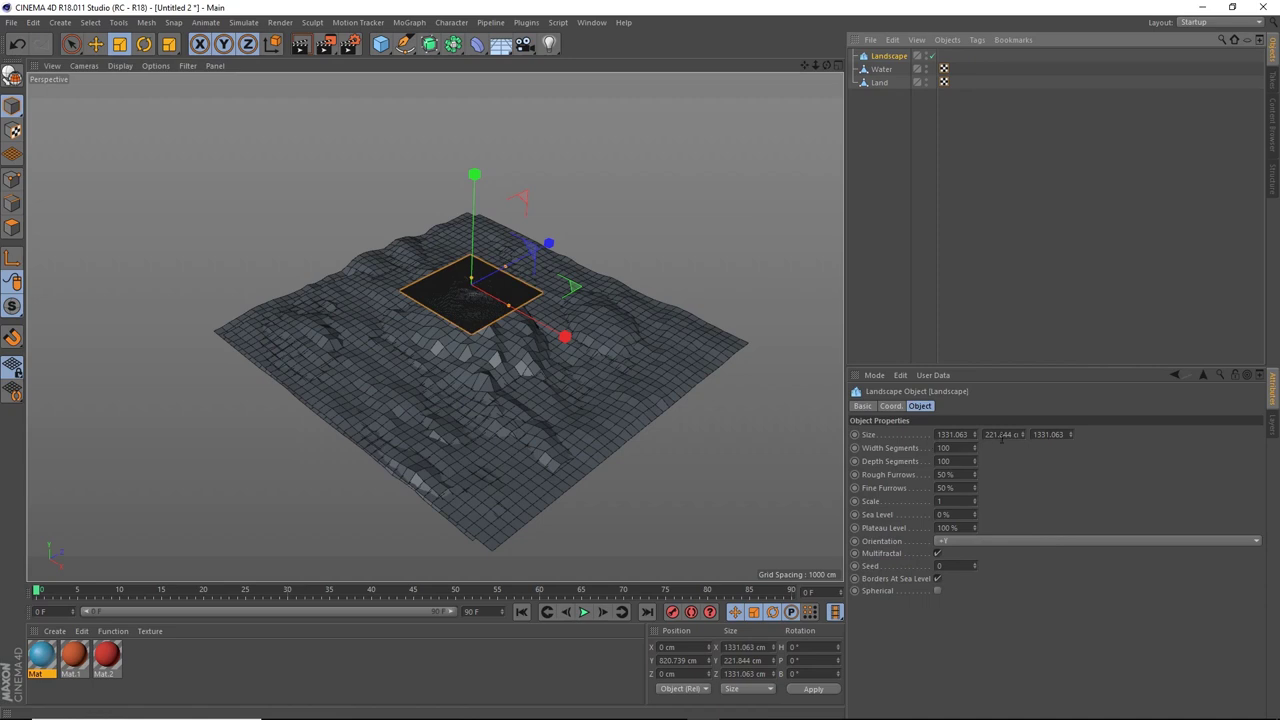
# Raise the Landscape's height and scale the peak to about 1960 cm wide.
pyautogui.moveTo(1021, 434); pyautogui.dragTo(1021, 220)
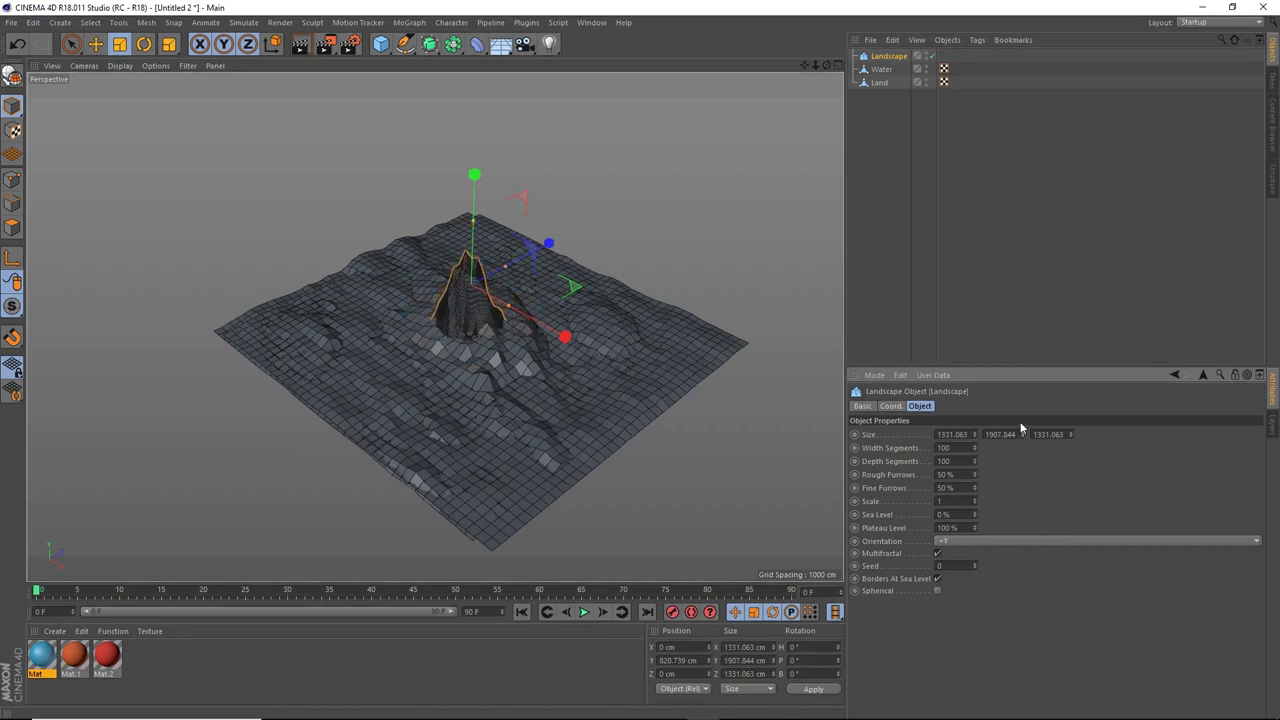
pyautogui.keyDown('alt'); pyautogui.moveTo(640, 406); pyautogui.dragTo(610, 372); pyautogui.keyUp('alt')
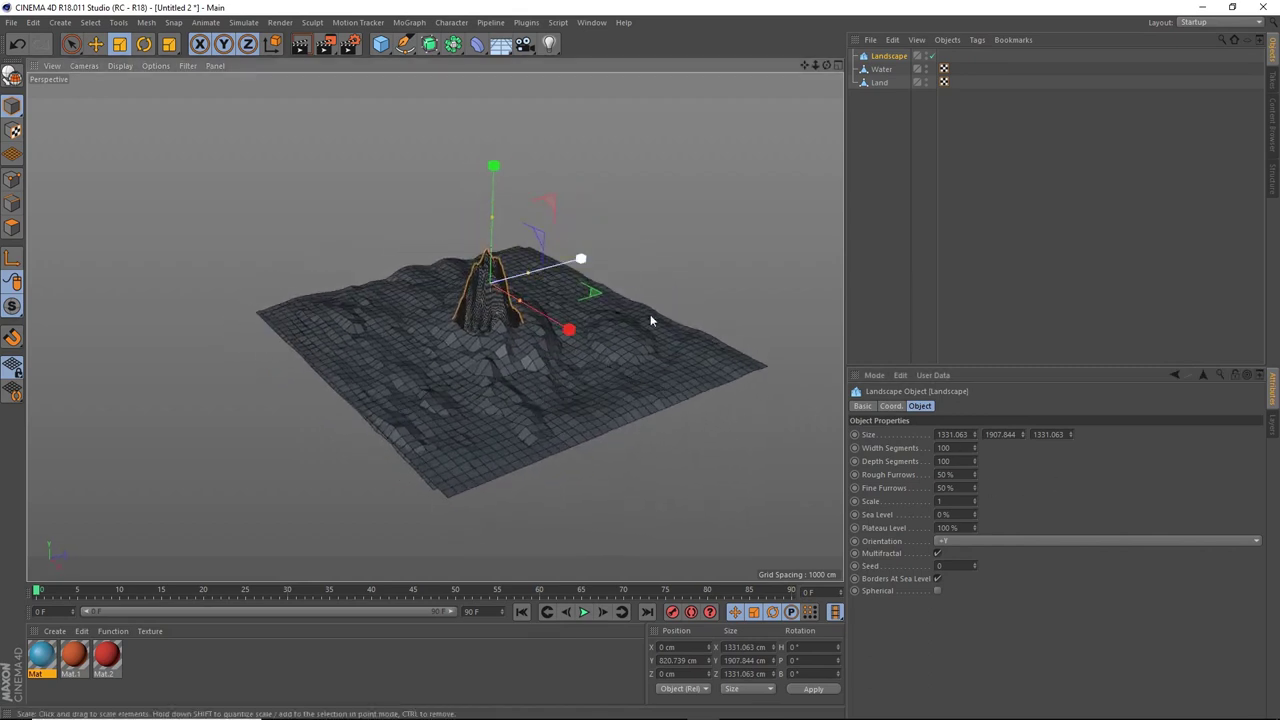
pyautogui.moveTo(623, 240); pyautogui.dragTo(787, 137)
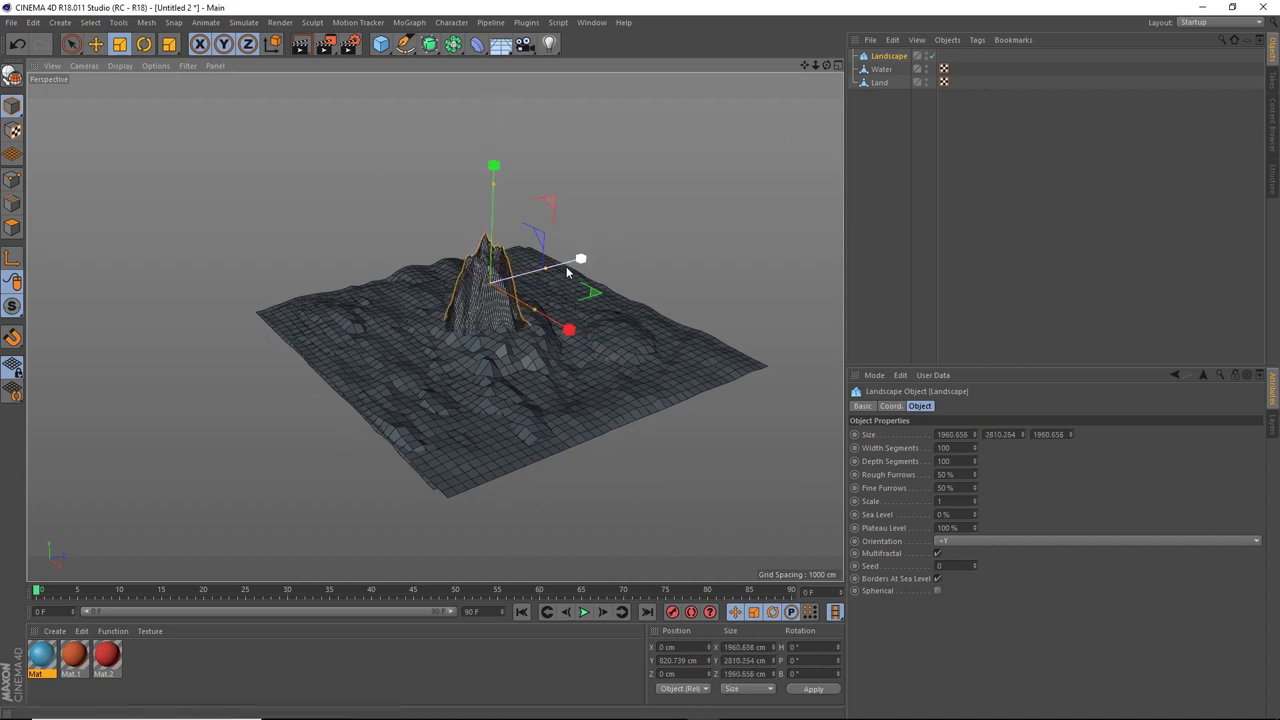
pyautogui.keyDown('alt'); pyautogui.moveTo(644, 333); pyautogui.dragTo(584, 342); pyautogui.keyUp('alt')
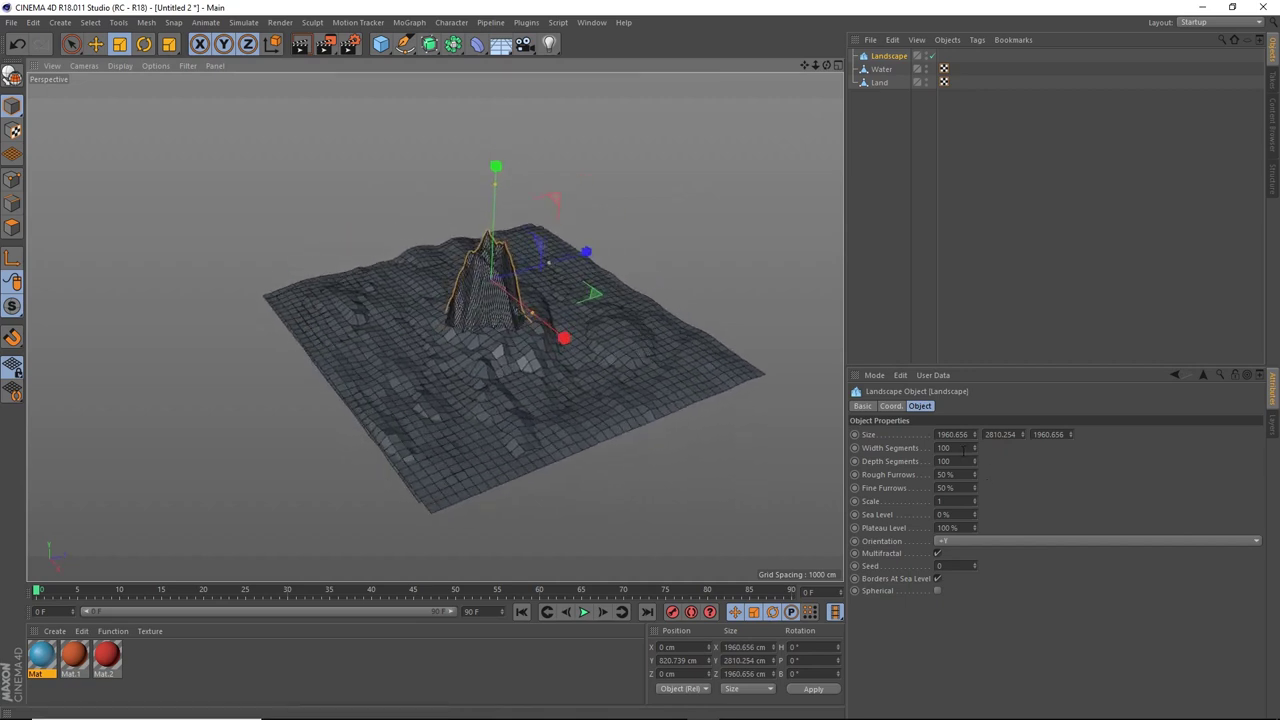
# Set the Landscape's Width and Depth Segments to 40 each.
pyautogui.click(948, 448)
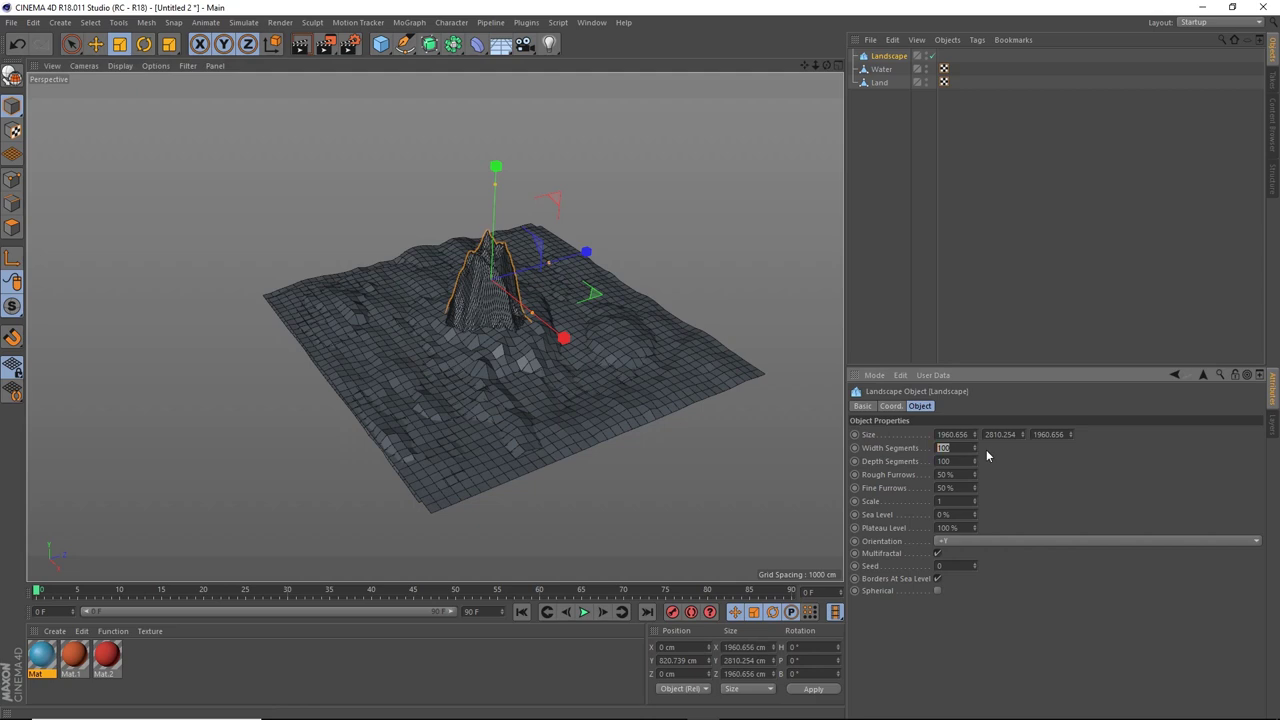
pyautogui.write('50')
pyautogui.press('Tab')
pyautogui.write('50')
pyautogui.press('Tab')
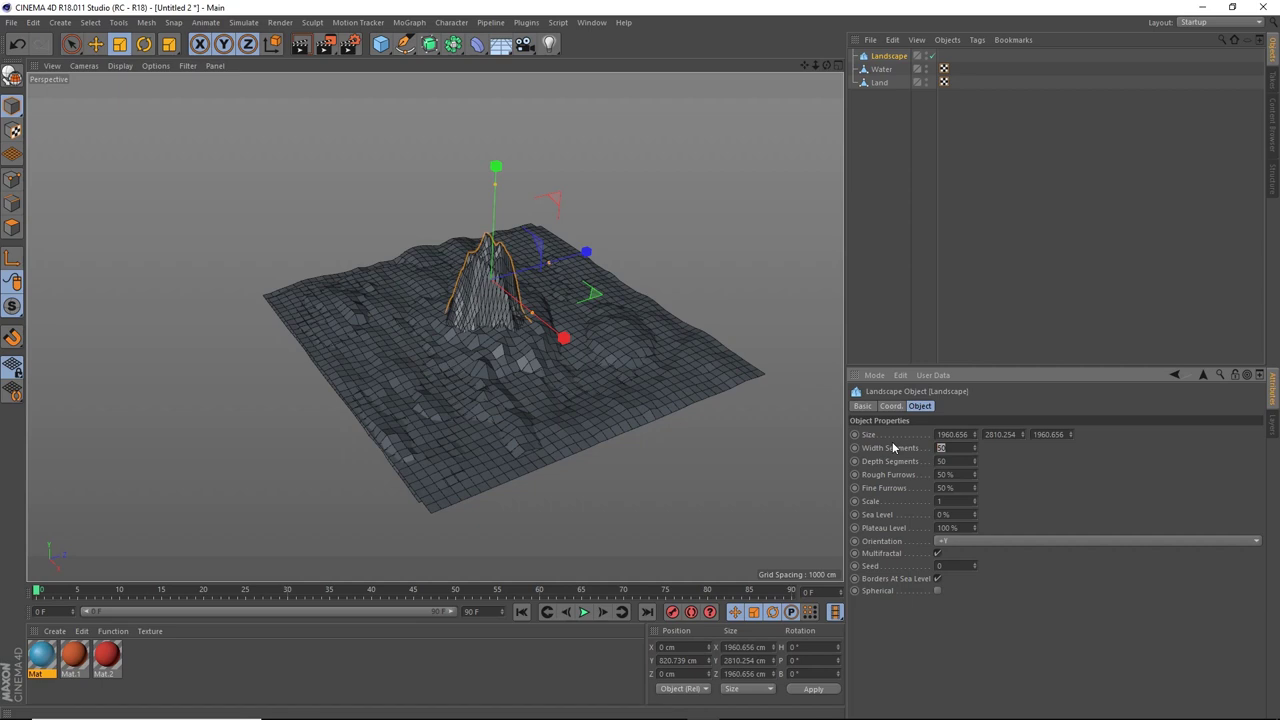
pyautogui.write('40')
pyautogui.press('Tab')
pyautogui.write('40')
pyautogui.press('Tab')
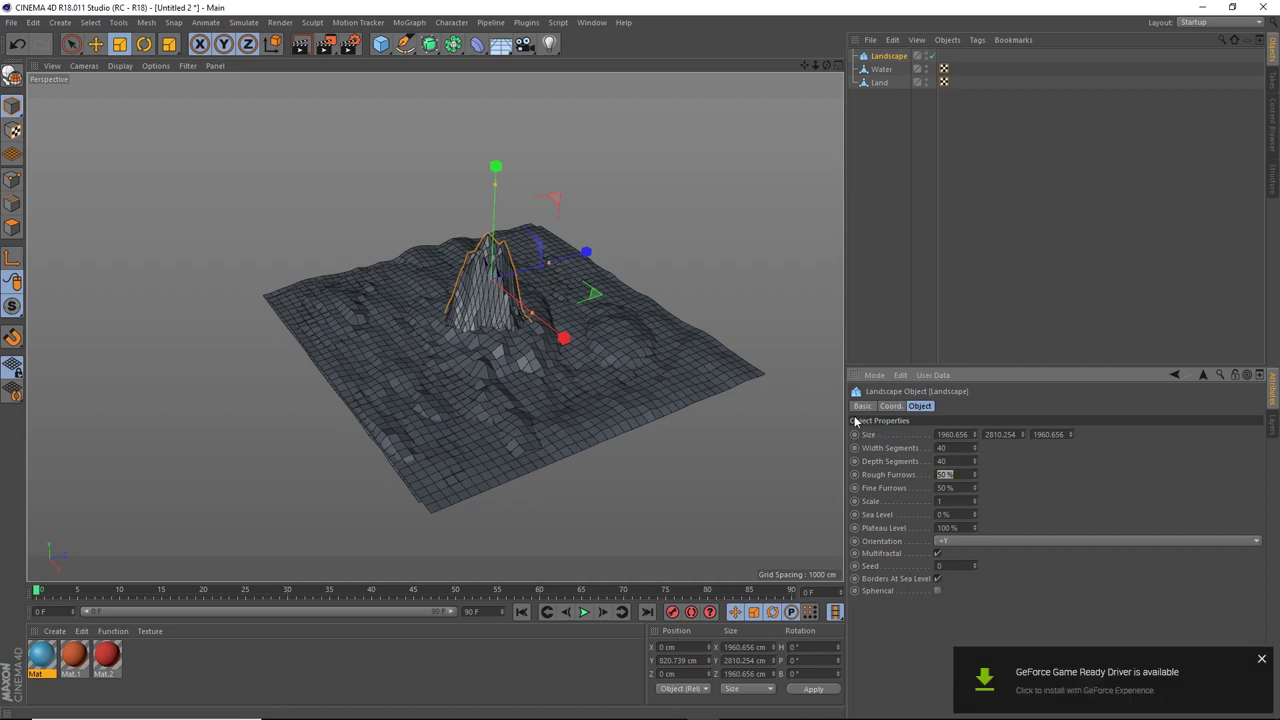
# Rotate the Landscape around its vertical axis to heading −84.91°.
pyautogui.press('r')
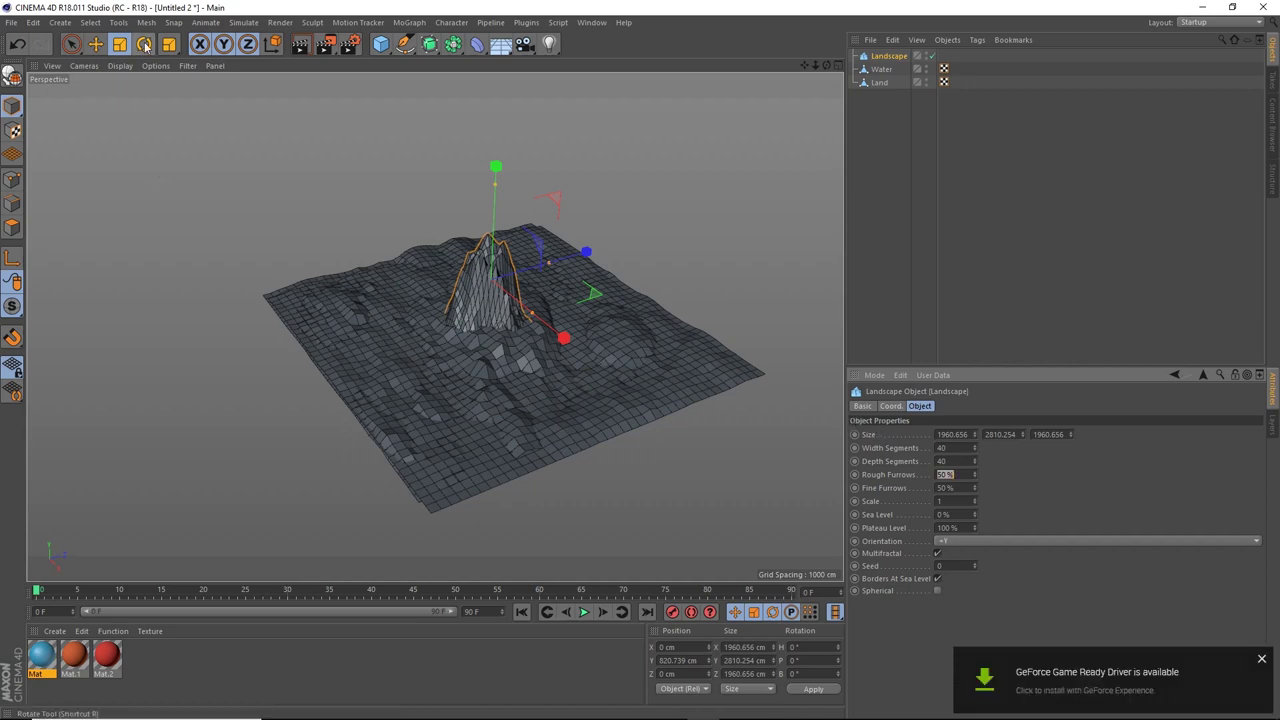
pyautogui.moveTo(520, 326); pyautogui.dragTo(366, 302)
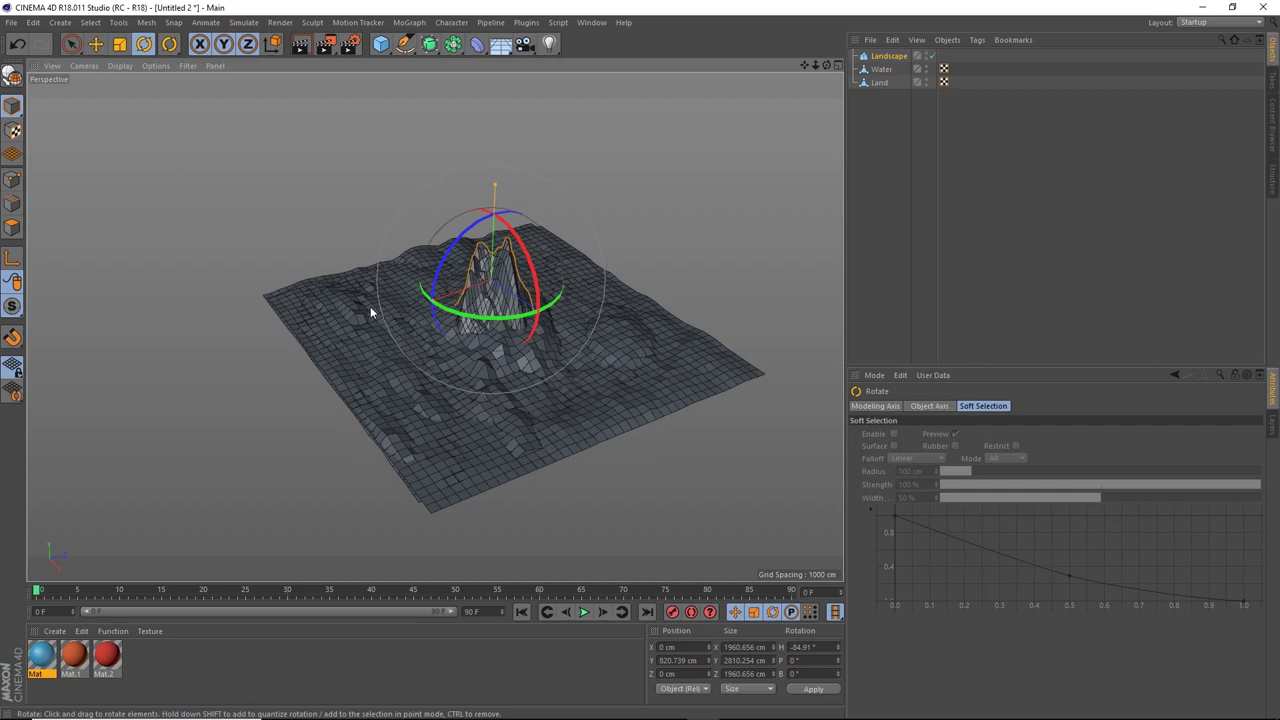
pyautogui.click(884, 57)
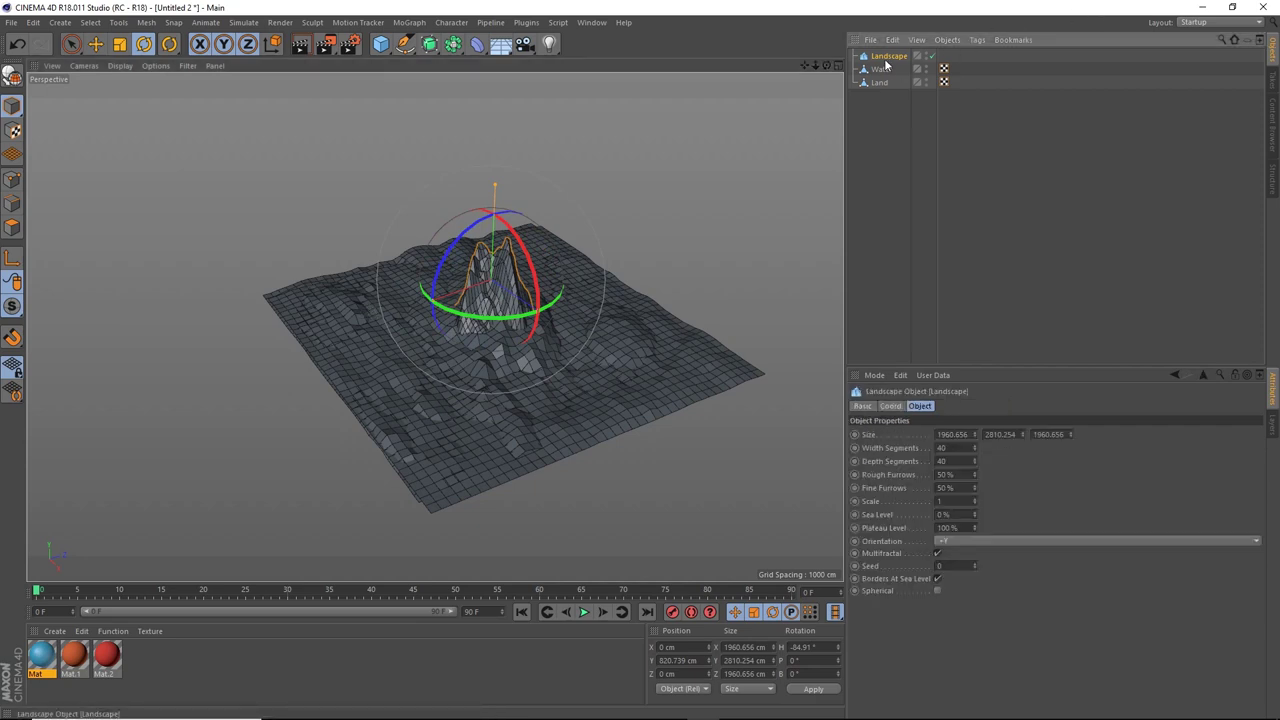
# Step the Seed up past 11 trying shapes, then back down to 1.
pyautogui.click(975, 564)
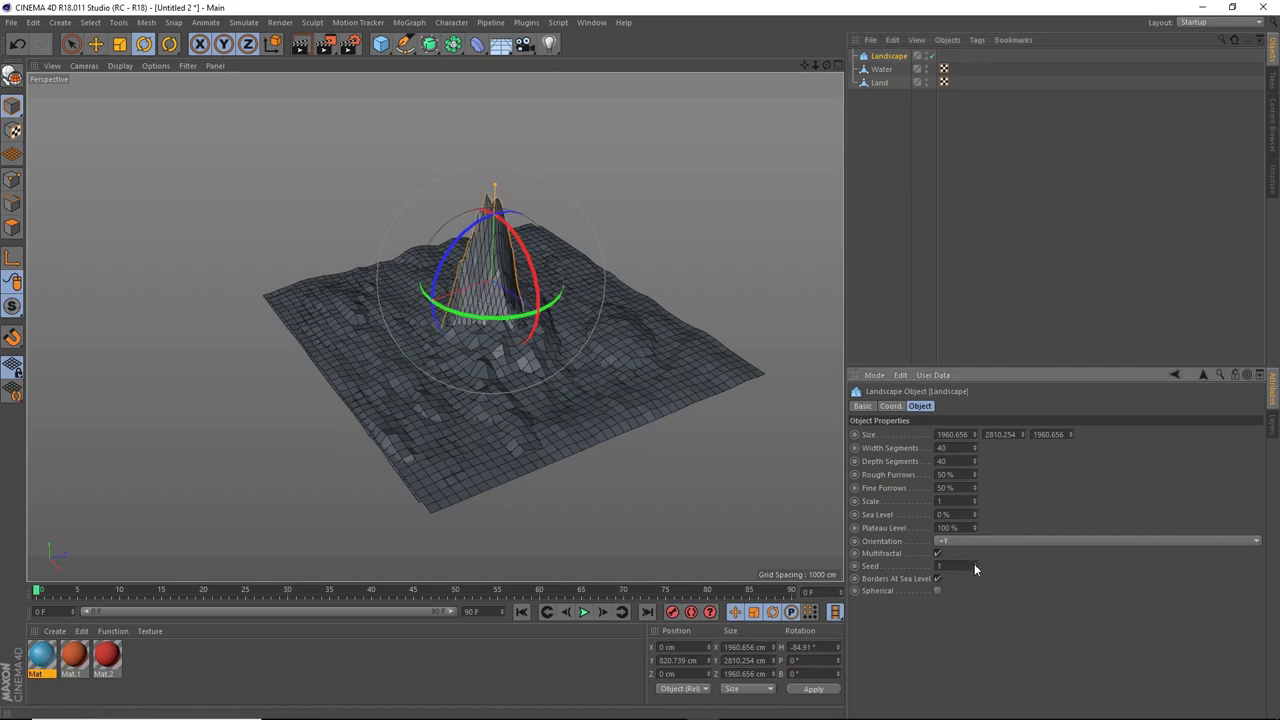
pyautogui.click(975, 564)
pyautogui.click(975, 566)
pyautogui.click(975, 566)
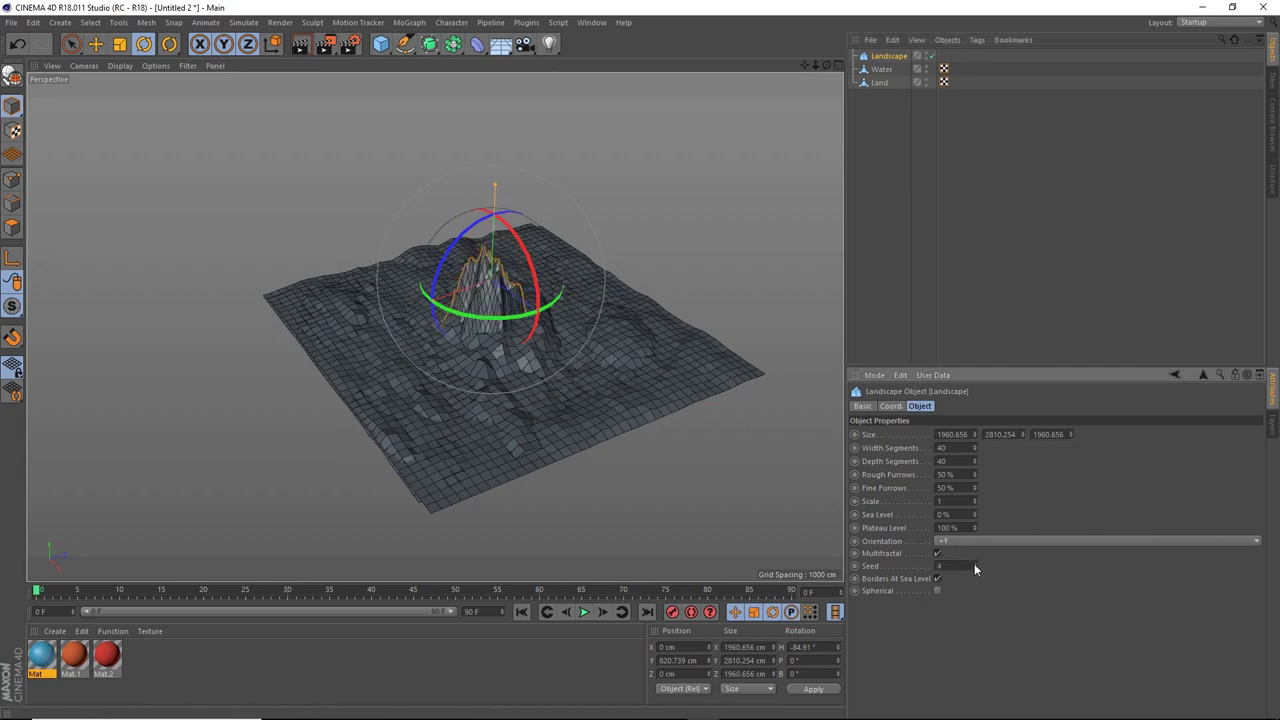
pyautogui.click(975, 565)
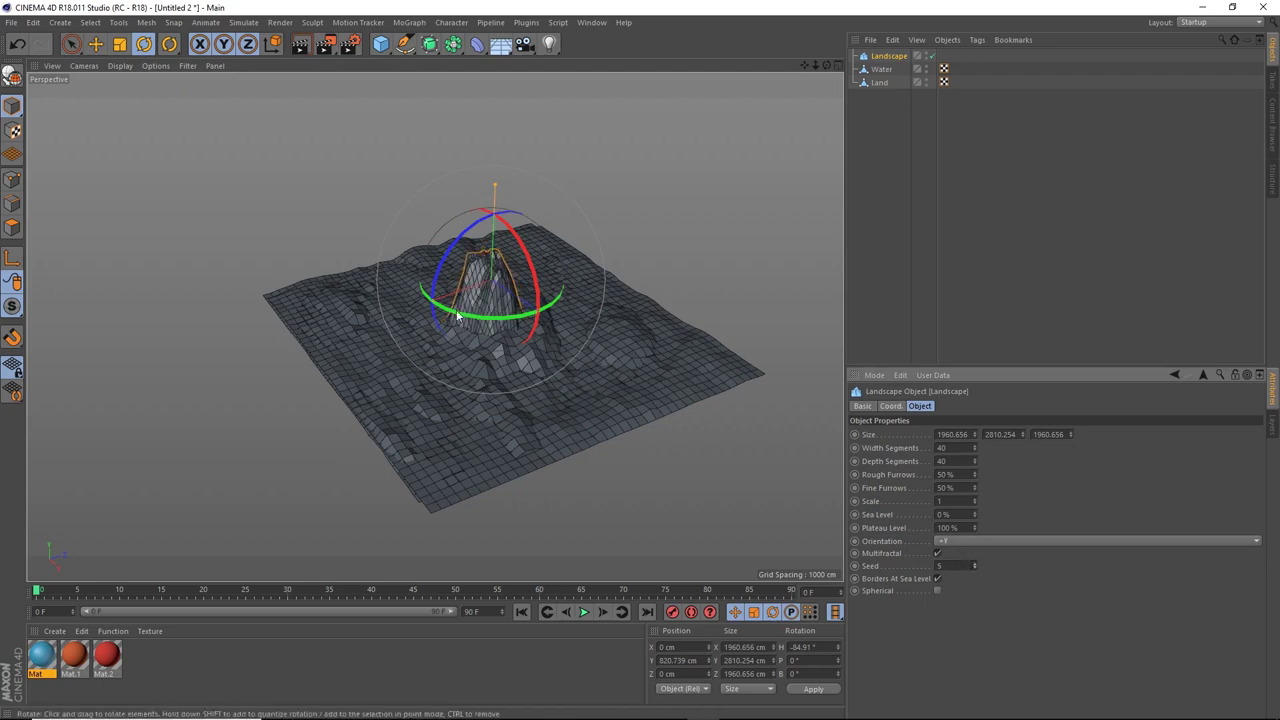
pyautogui.click(975, 565)
pyautogui.click(975, 565)
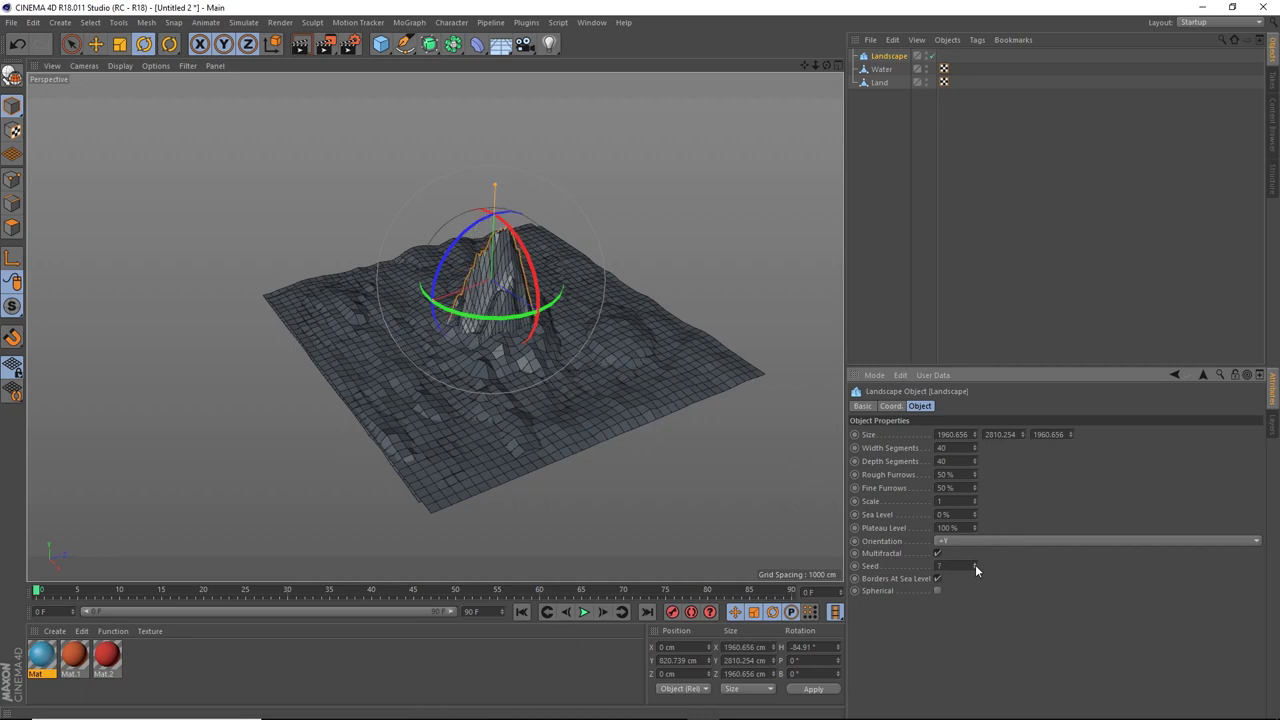
pyautogui.click(975, 565)
pyautogui.click(975, 565)
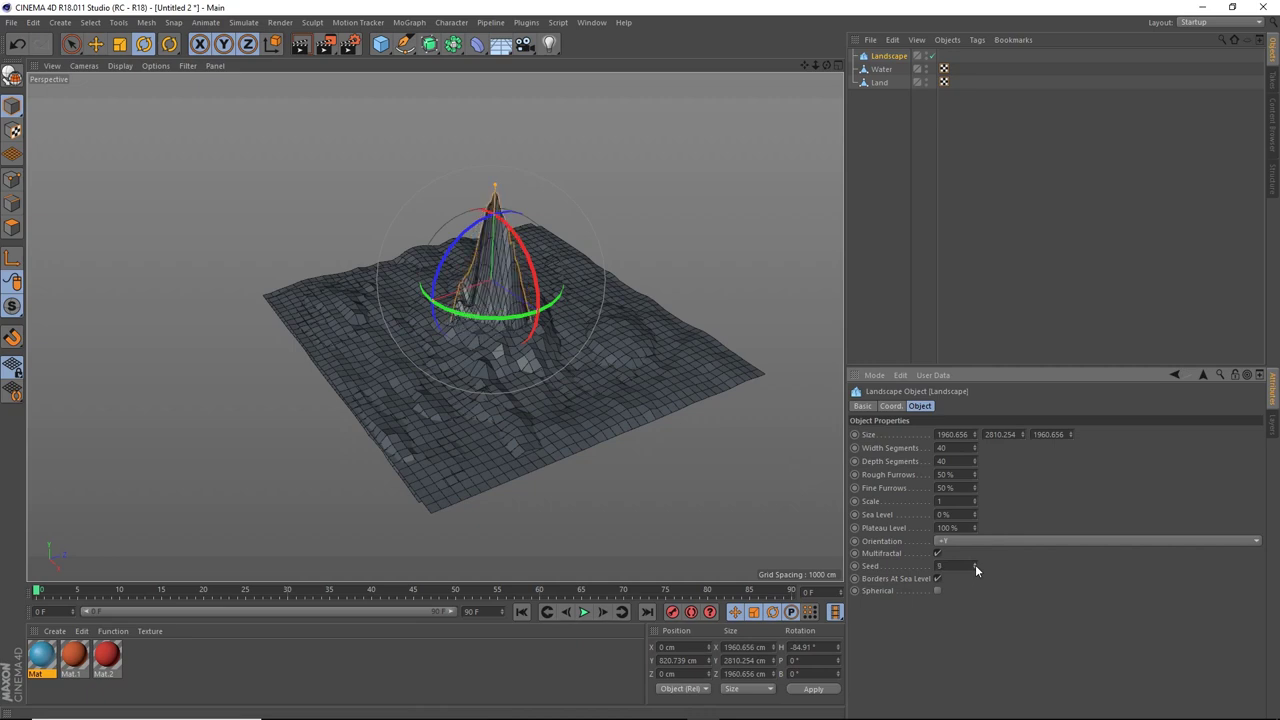
pyautogui.click(975, 565)
pyautogui.click(975, 565)
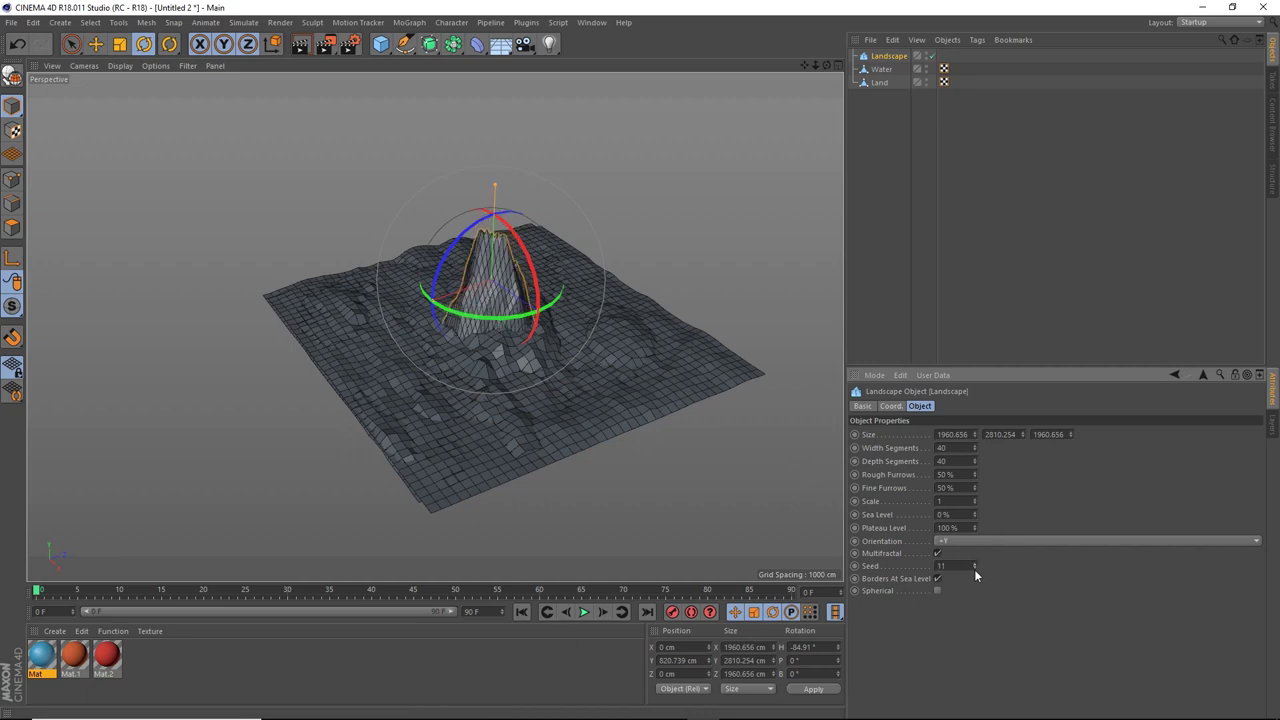
pyautogui.click(974, 569)
pyautogui.click(974, 568)
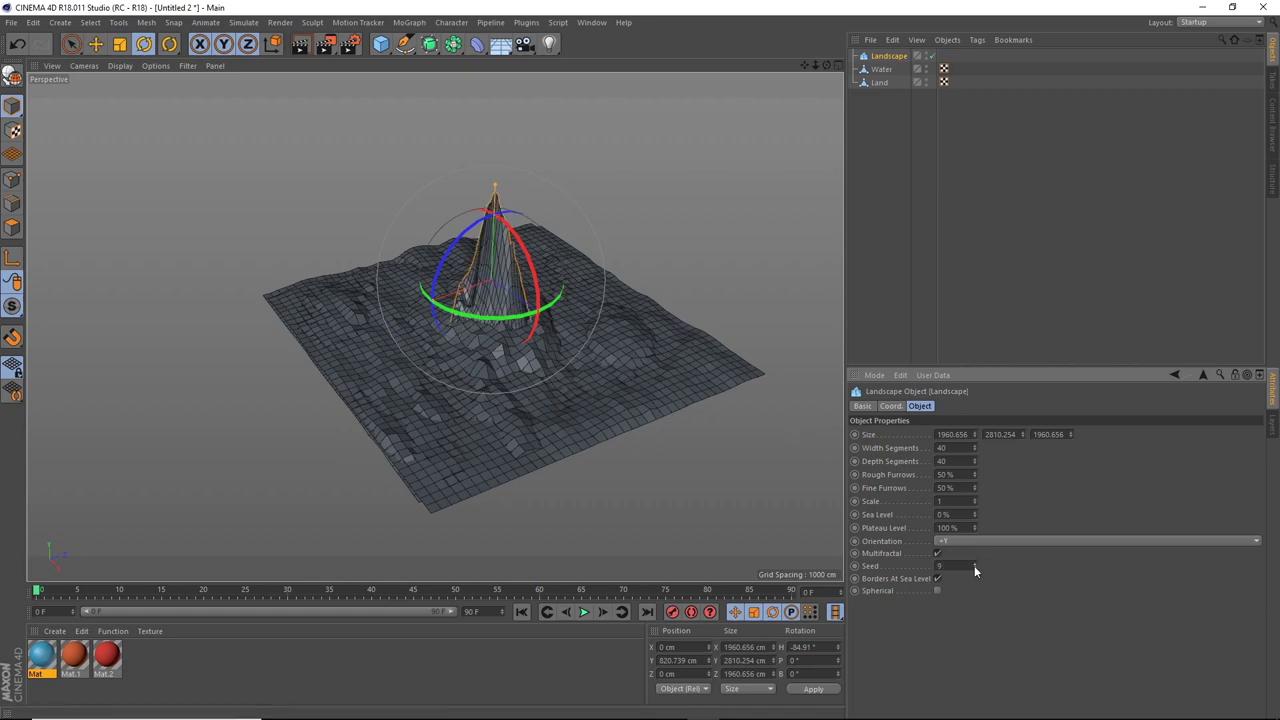
pyautogui.keyDown('alt'); pyautogui.moveTo(660, 380); pyautogui.dragTo(610, 333); pyautogui.keyUp('alt')
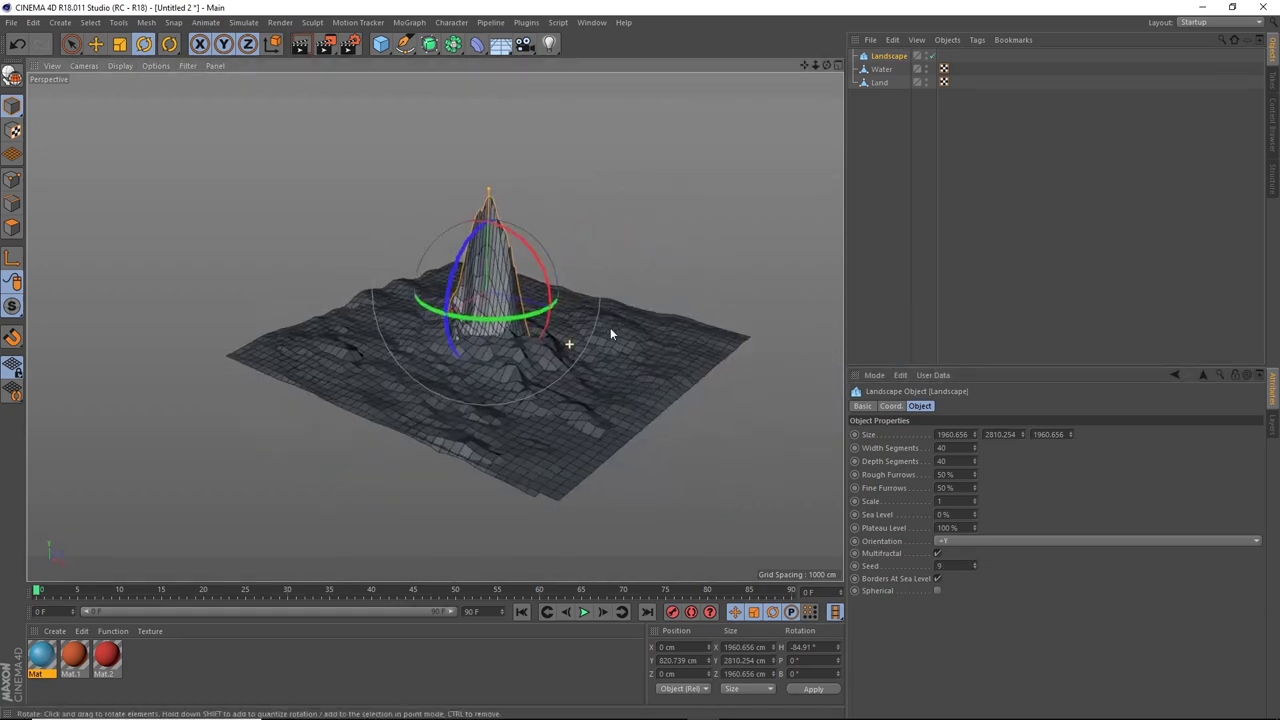
pyautogui.click(974, 568)
pyautogui.click(974, 568)
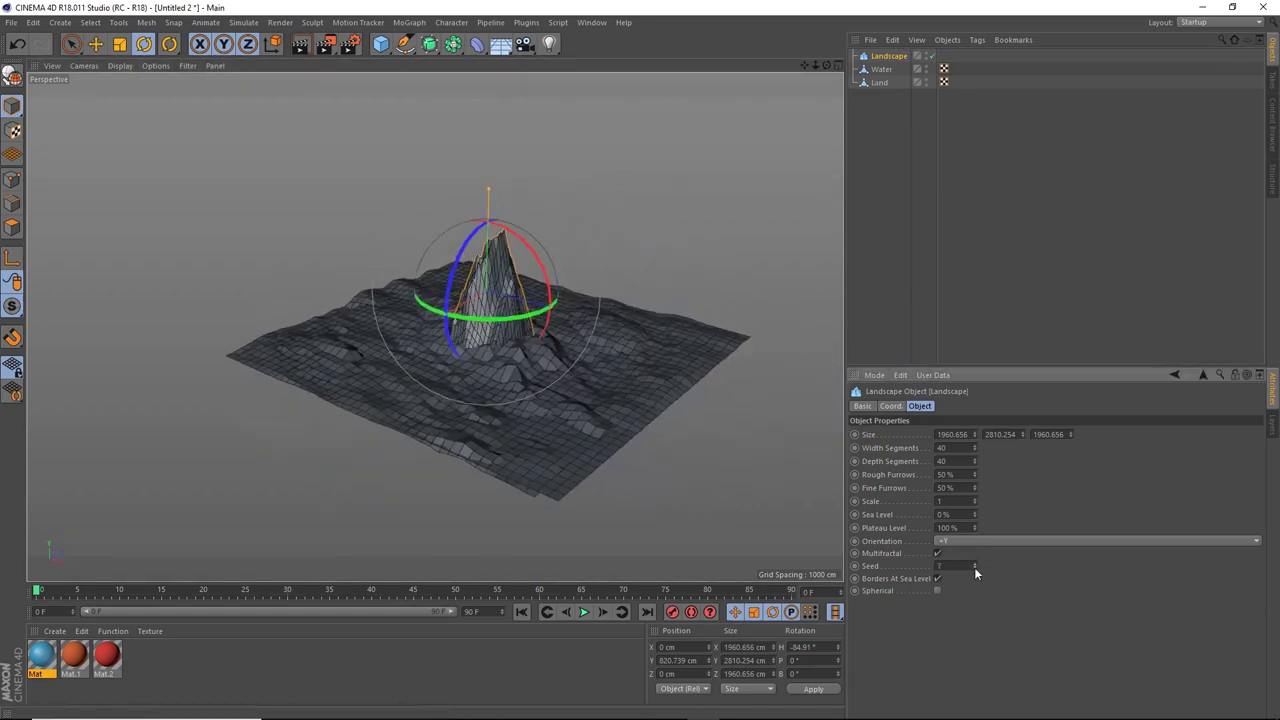
pyautogui.click(974, 568)
pyautogui.click(974, 568)
pyautogui.click(974, 568)
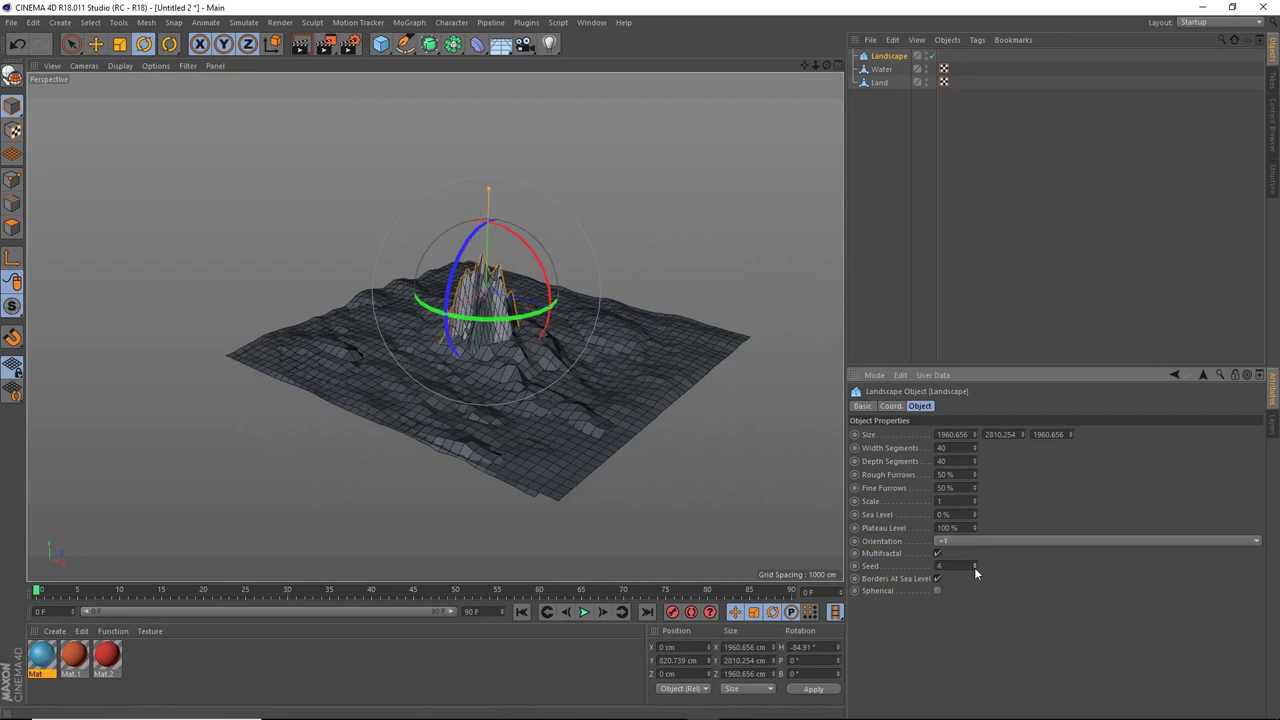
pyautogui.click(974, 568)
pyautogui.click(974, 568)
pyautogui.click(974, 568)
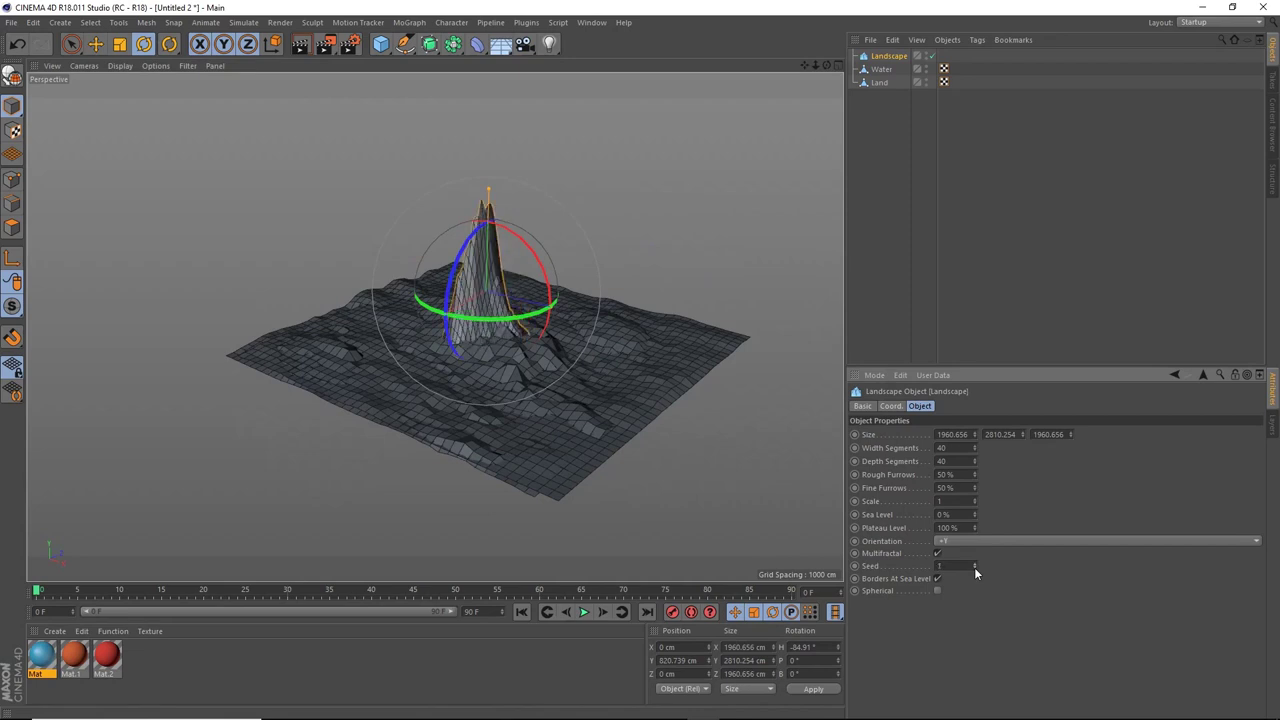
# Scale the Landscape to about 157%, giving 2226.643 × 3191.499 × 3814.263 cm.
pyautogui.keyDown('alt'); pyautogui.moveTo(650, 375); pyautogui.dragTo(687, 431); pyautogui.keyUp('alt')
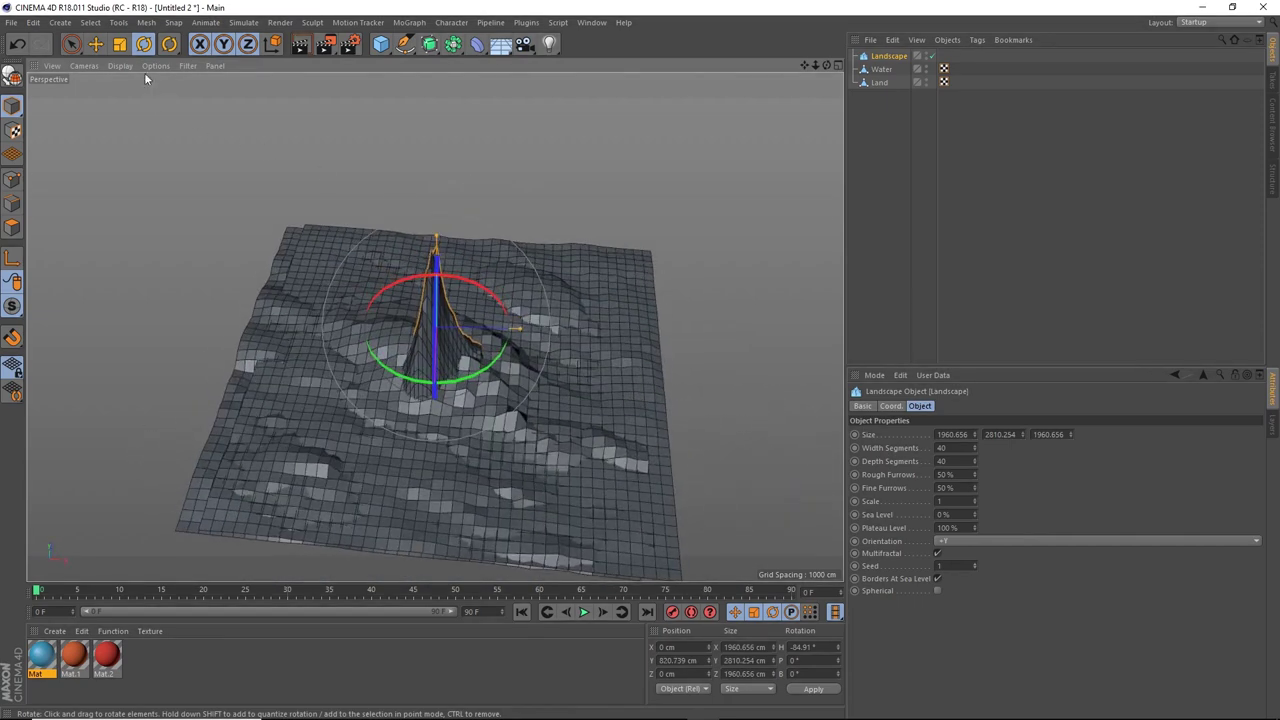
pyautogui.click(119, 43)
pyautogui.moveTo(553, 330); pyautogui.dragTo(510, 307)
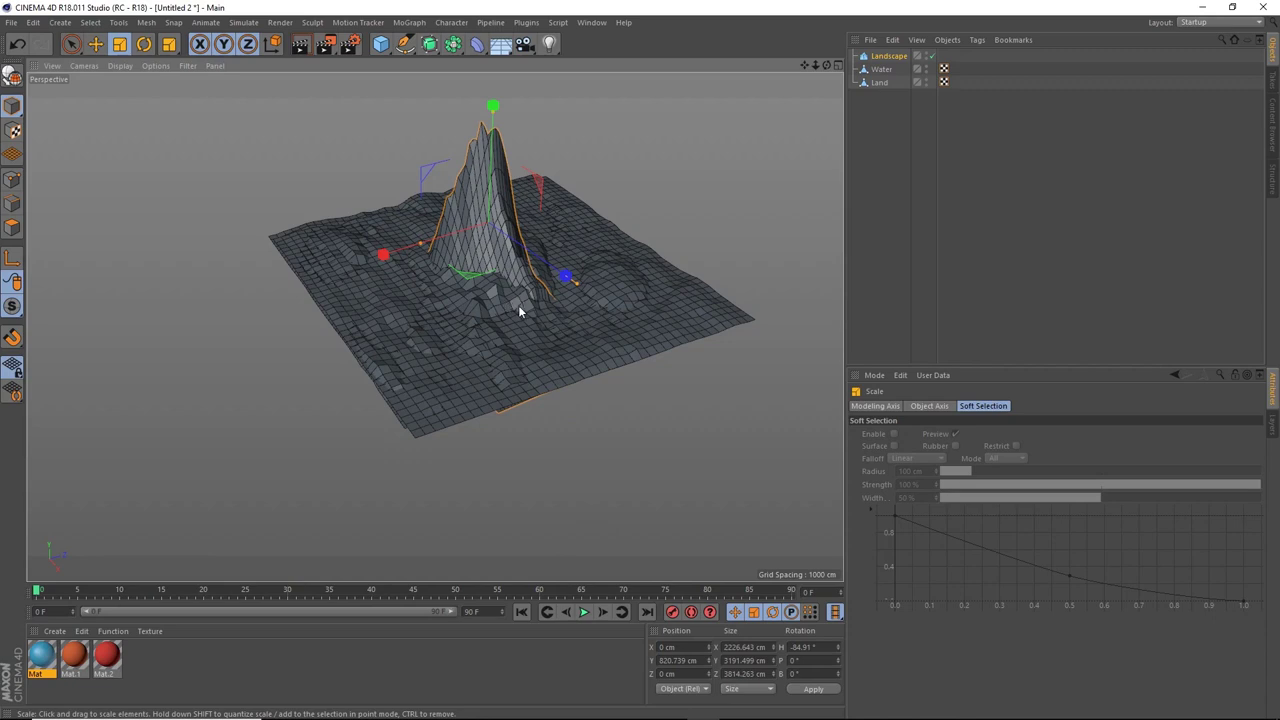
# Add a Polygon Reduction deformer and nest it under the Landscape.
pyautogui.click(479, 47)
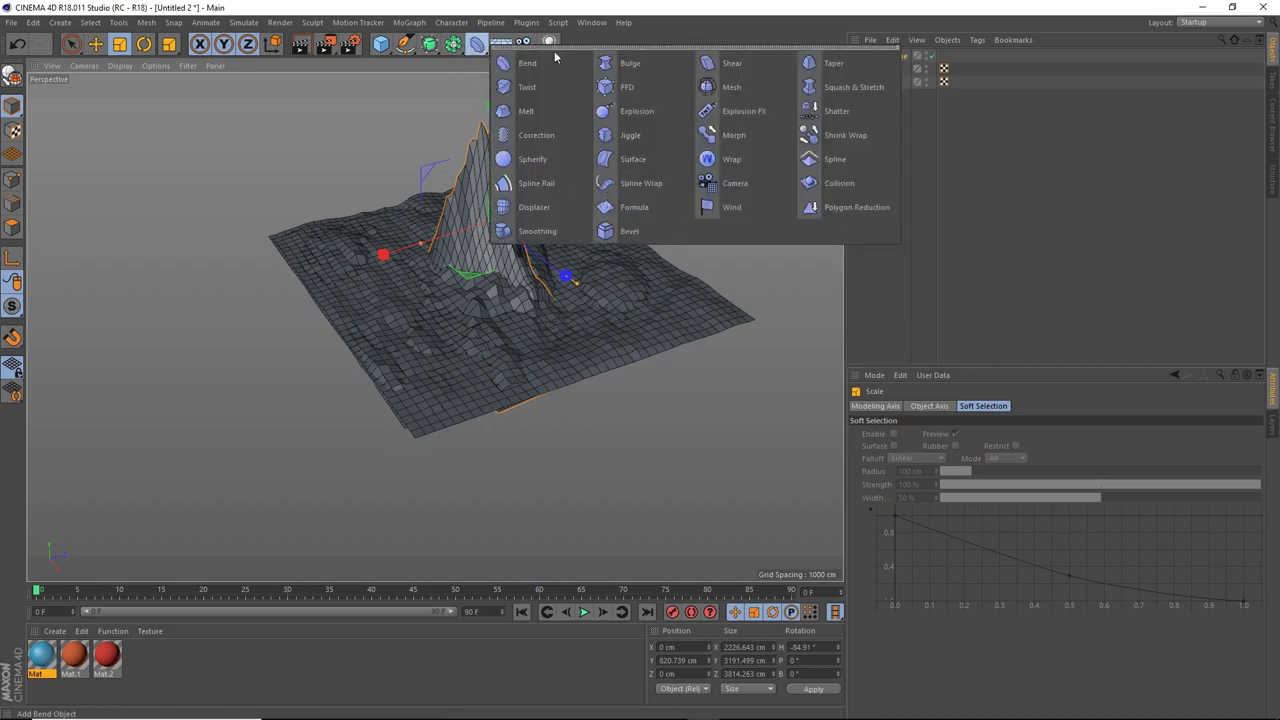
pyautogui.click(857, 209)
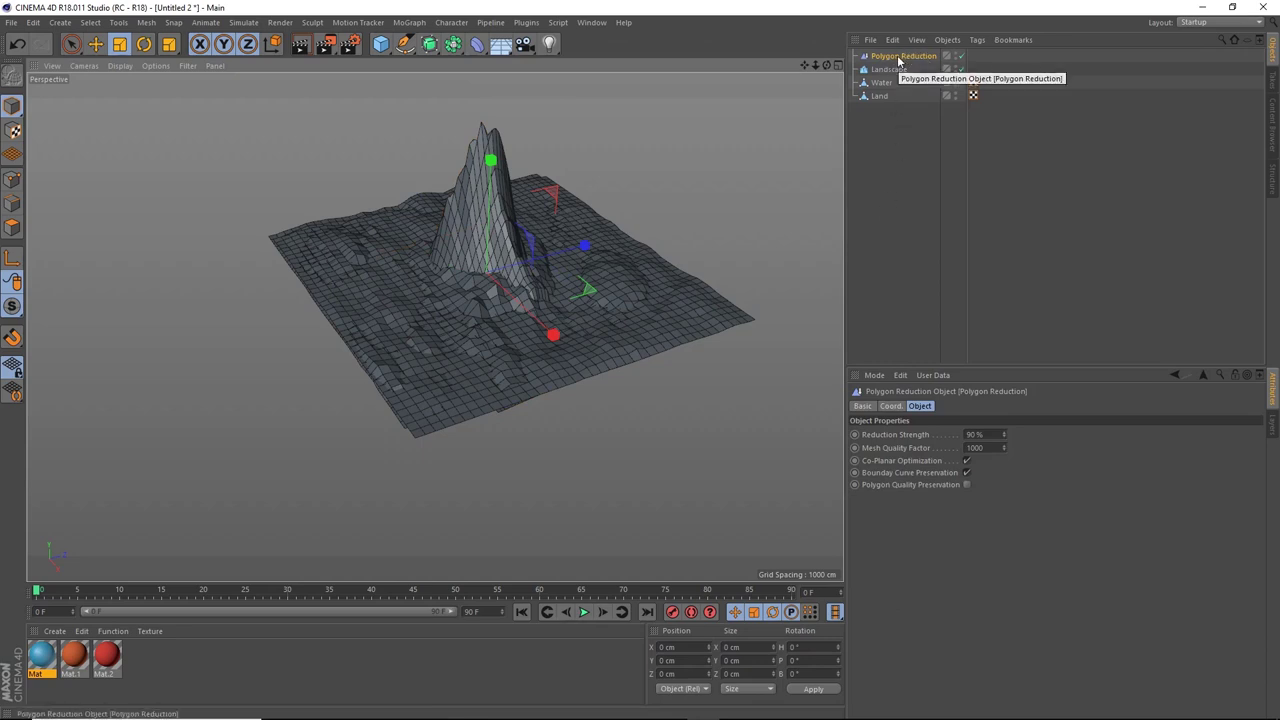
pyautogui.moveTo(898, 62); pyautogui.dragTo(903, 72)
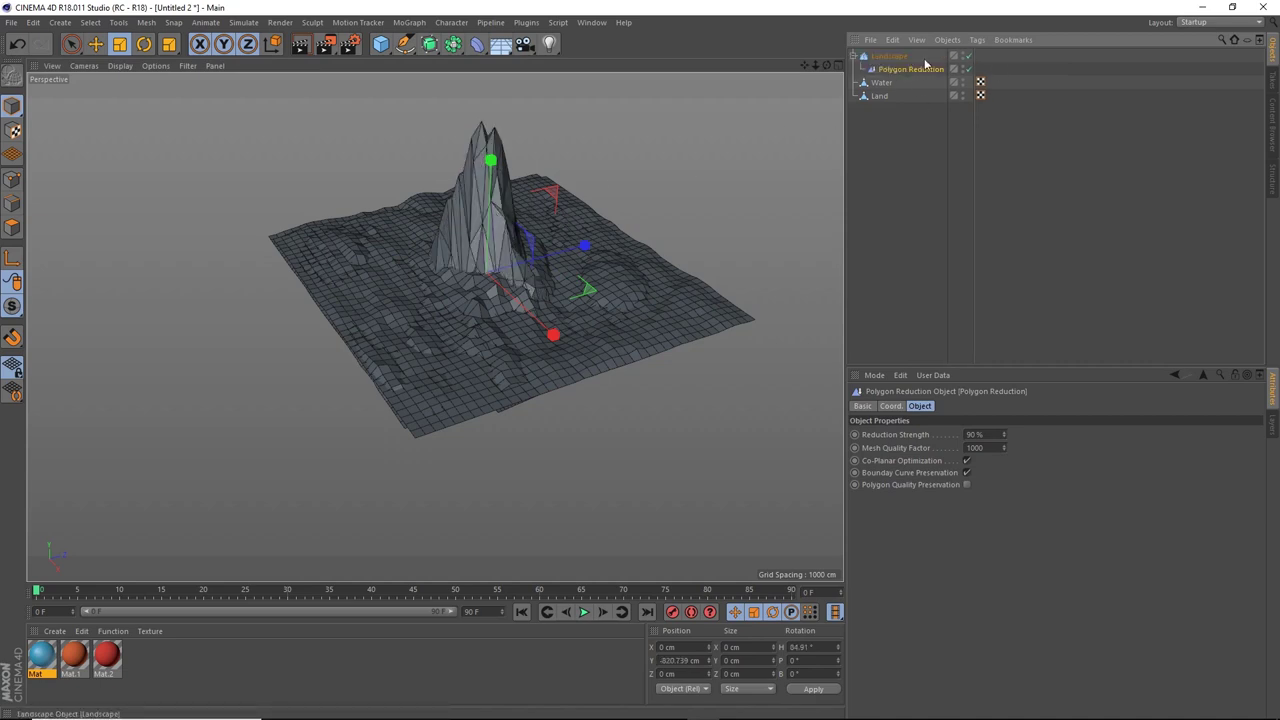
pyautogui.moveTo(910, 72)
pyautogui.mouseDown()
pyautogui.moveTo(916, 54)
pyautogui.moveTo(886, 70)
pyautogui.mouseUp()
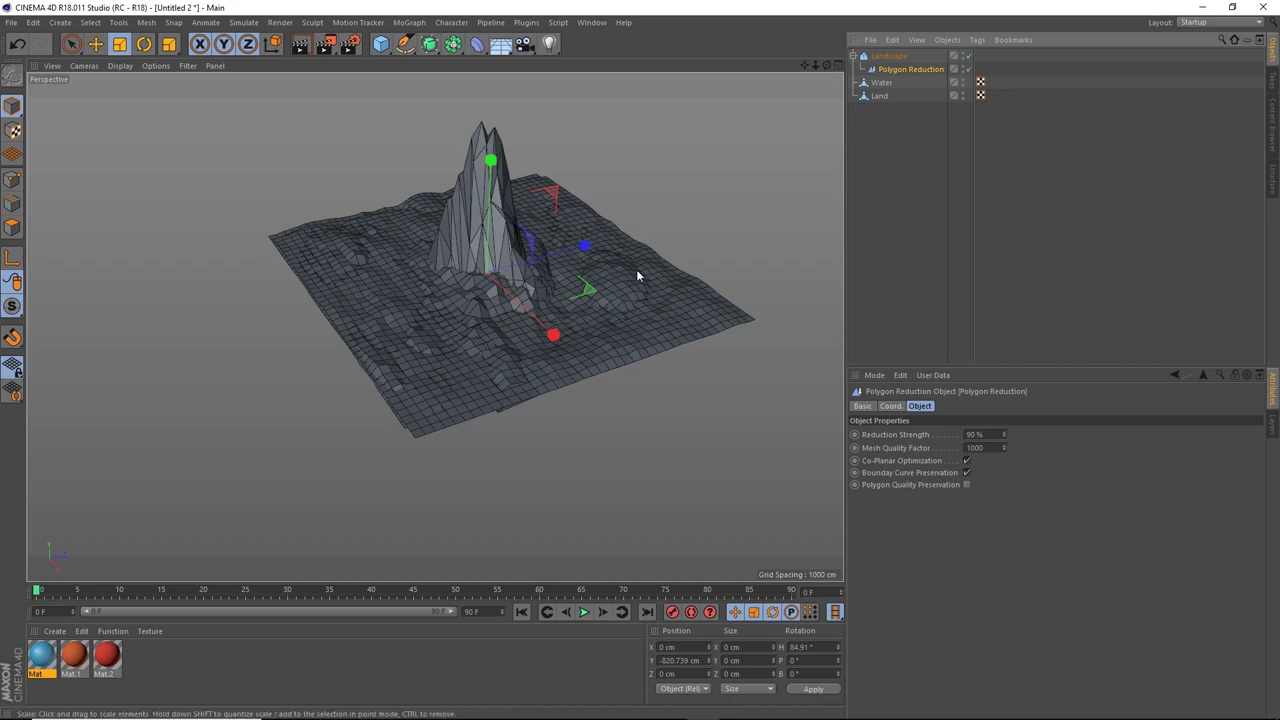
# Lower the Polygon Reduction strength to 85% and inspect the faceted peak.
pyautogui.moveTo(1006, 432); pyautogui.dragTo(1006, 439)
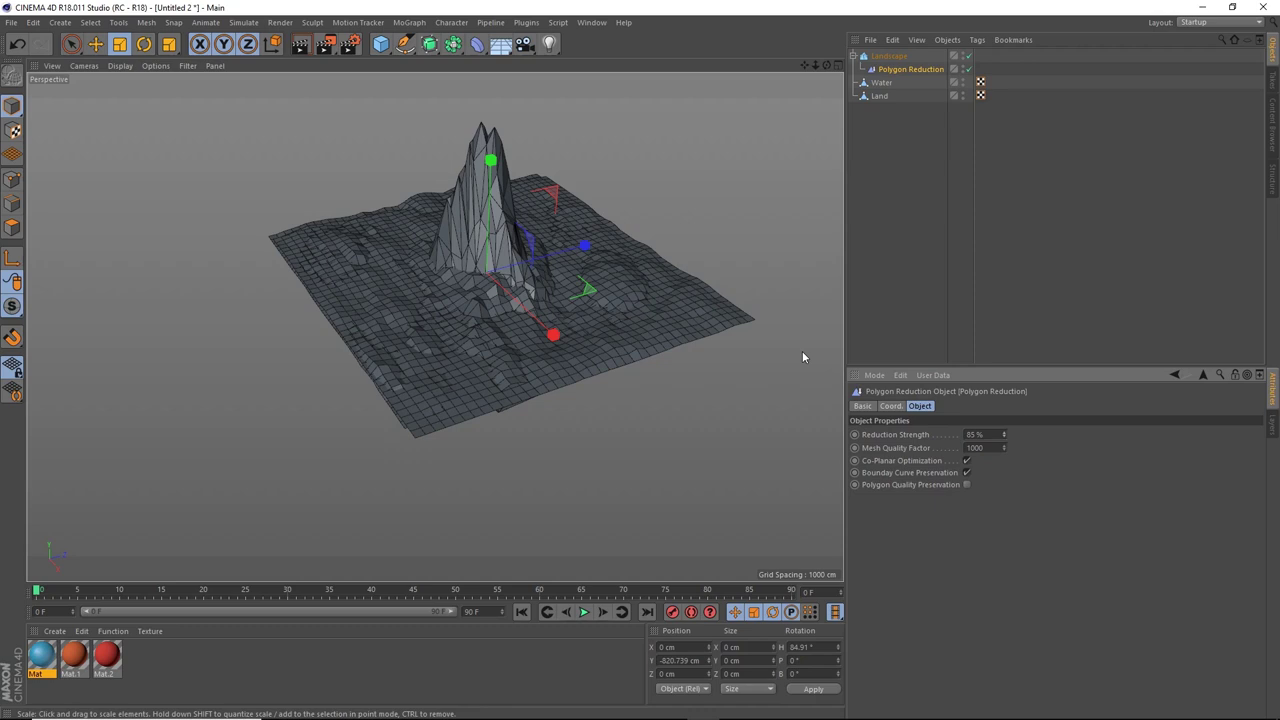
pyautogui.keyDown('alt'); pyautogui.moveTo(752, 317); pyautogui.dragTo(710, 342); pyautogui.keyUp('alt')
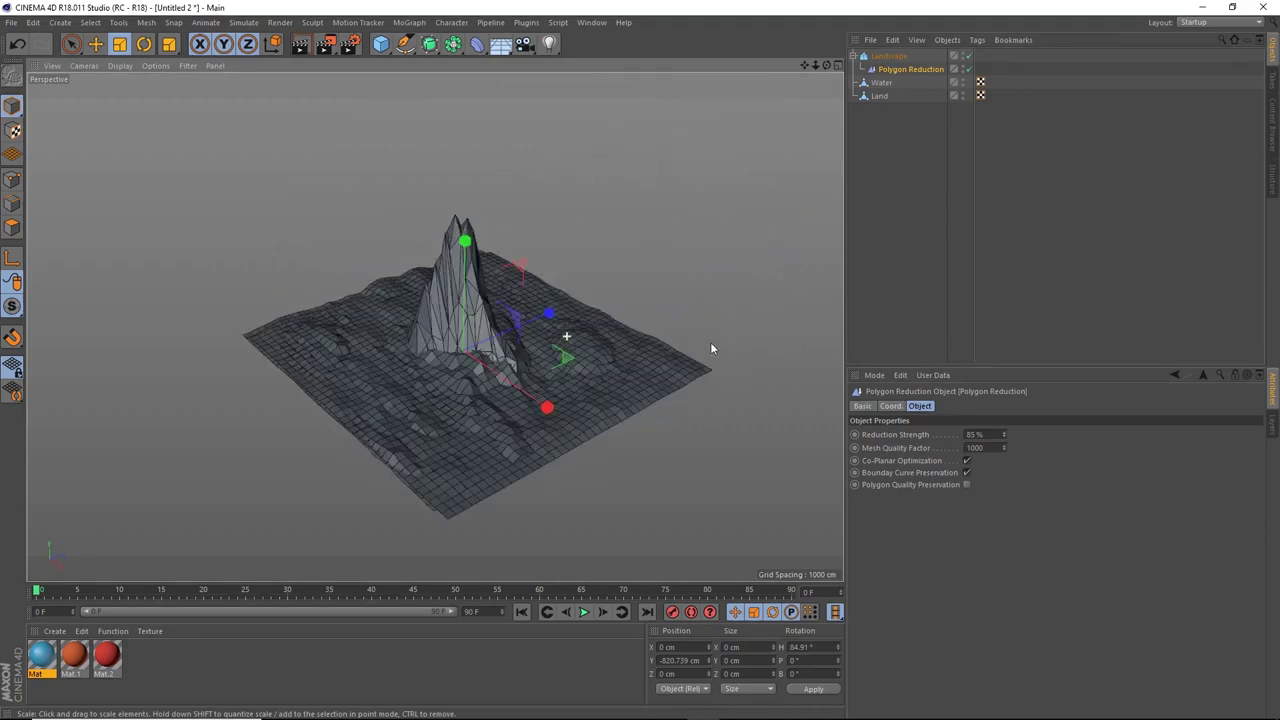
pyautogui.keyDown('alt'); pyautogui.moveTo(588, 376); pyautogui.dragTo(614, 309); pyautogui.keyUp('alt')
pyautogui.scroll(10, 562, 389)
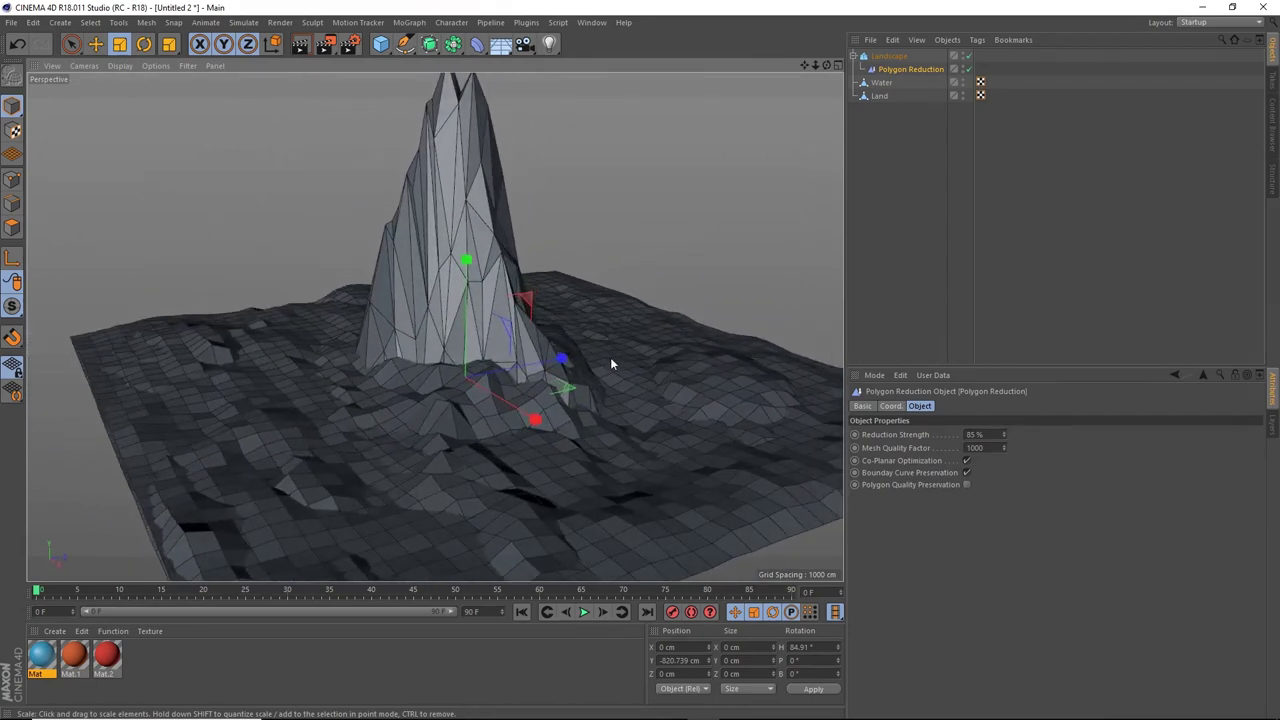
pyautogui.scroll(5, 613, 362)
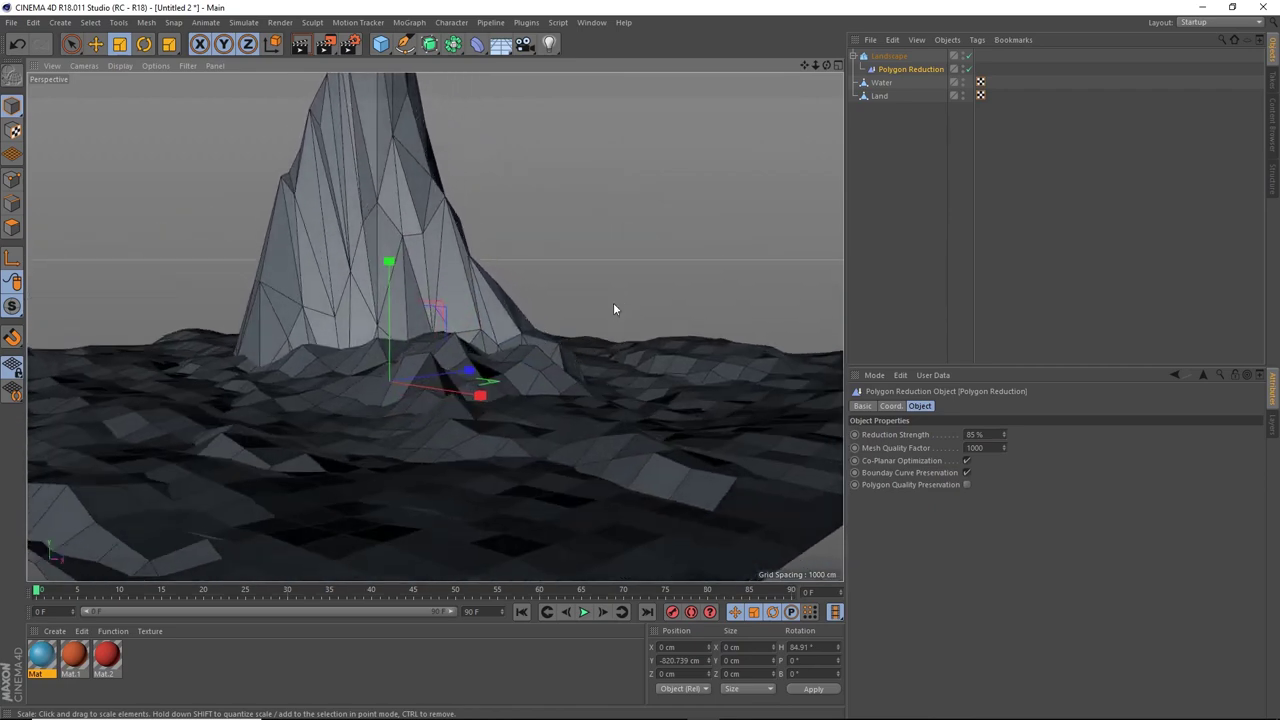
pyautogui.keyDown('alt'); pyautogui.moveTo(518, 279); pyautogui.dragTo(577, 334); pyautogui.keyUp('alt')
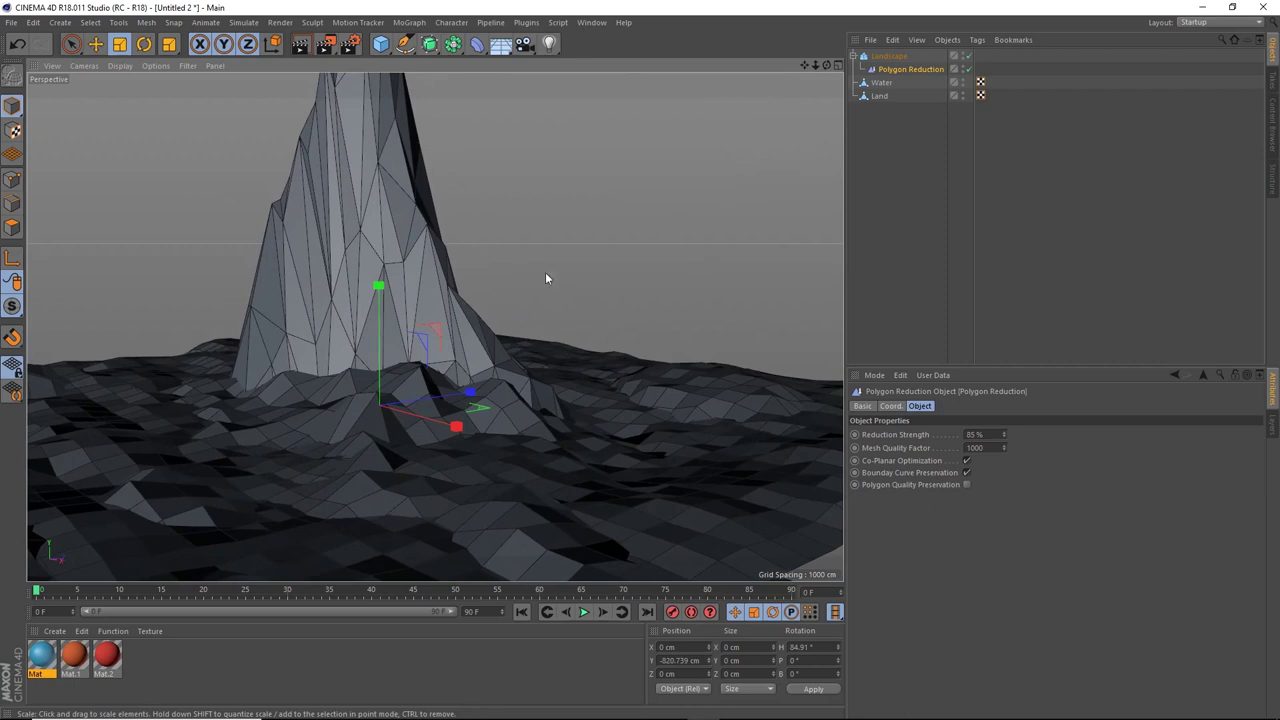
pyautogui.keyDown('alt'); pyautogui.moveTo(529, 276); pyautogui.dragTo(491, 288); pyautogui.keyUp('alt')
# Shrink the Landscape mountain and shift it off to the left.
pyautogui.click(491, 288)
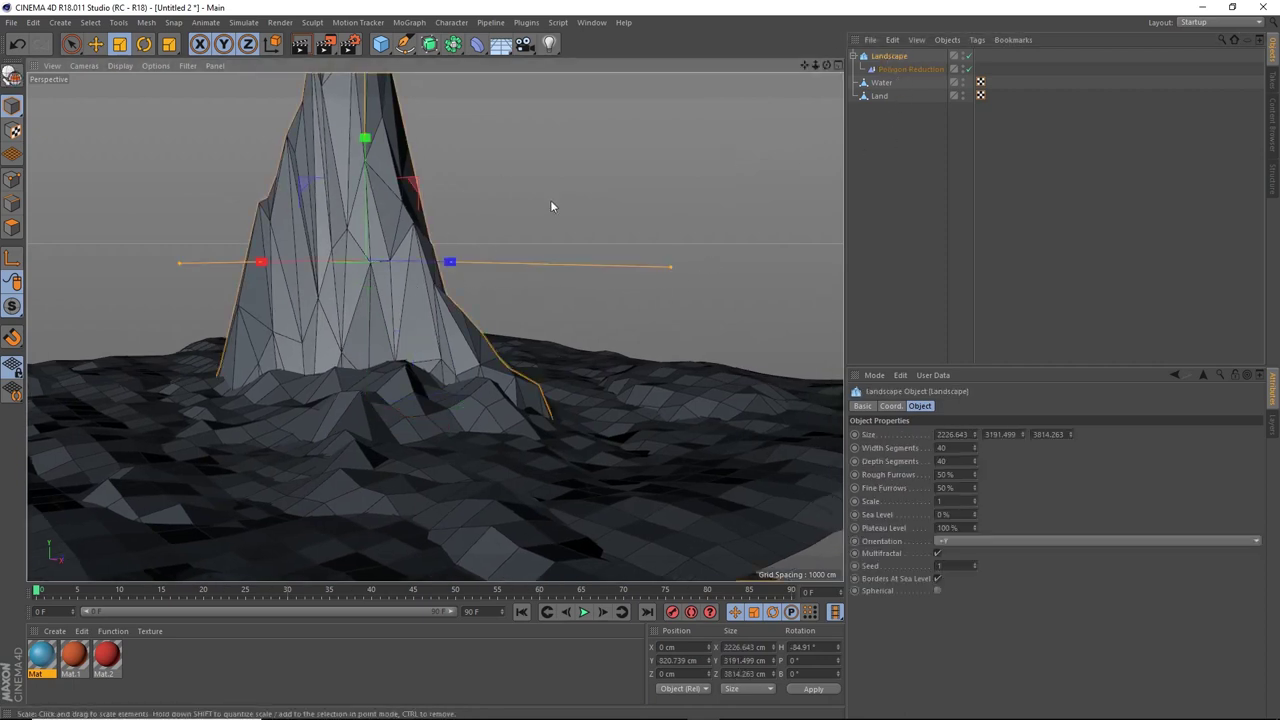
pyautogui.moveTo(550, 199); pyautogui.dragTo(510, 263)
pyautogui.press('e')
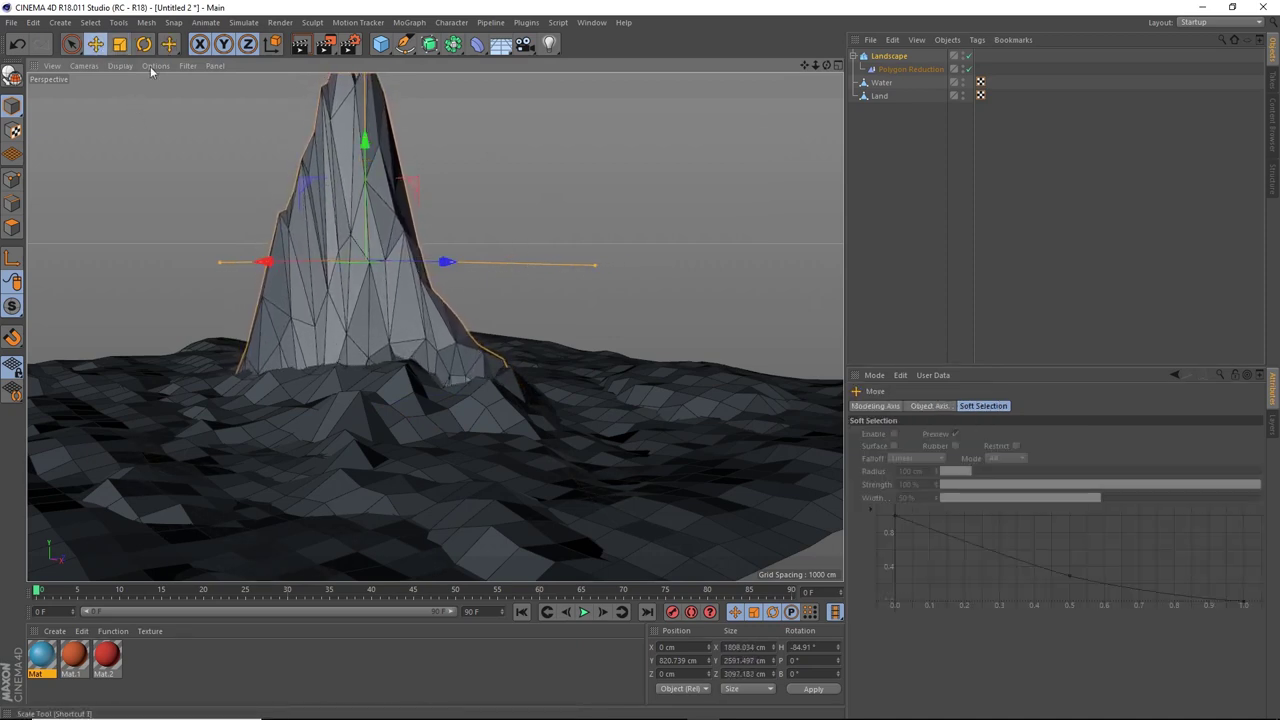
pyautogui.moveTo(430, 262); pyautogui.dragTo(295, 275)
pyautogui.moveTo(190, 275); pyautogui.dragTo(130, 322)
pyautogui.moveTo(257, 270)
pyautogui.mouseDown()
pyautogui.moveTo(306, 274)
pyautogui.moveTo(473, 213)
pyautogui.moveTo(330, 250)
pyautogui.moveTo(230, 245)
pyautogui.moveTo(262, 268)
pyautogui.moveTo(252, 274)
pyautogui.mouseUp()
# Turn and tilt the mountain, adjust its height position, and trim its height slightly.
pyautogui.click(150, 44)
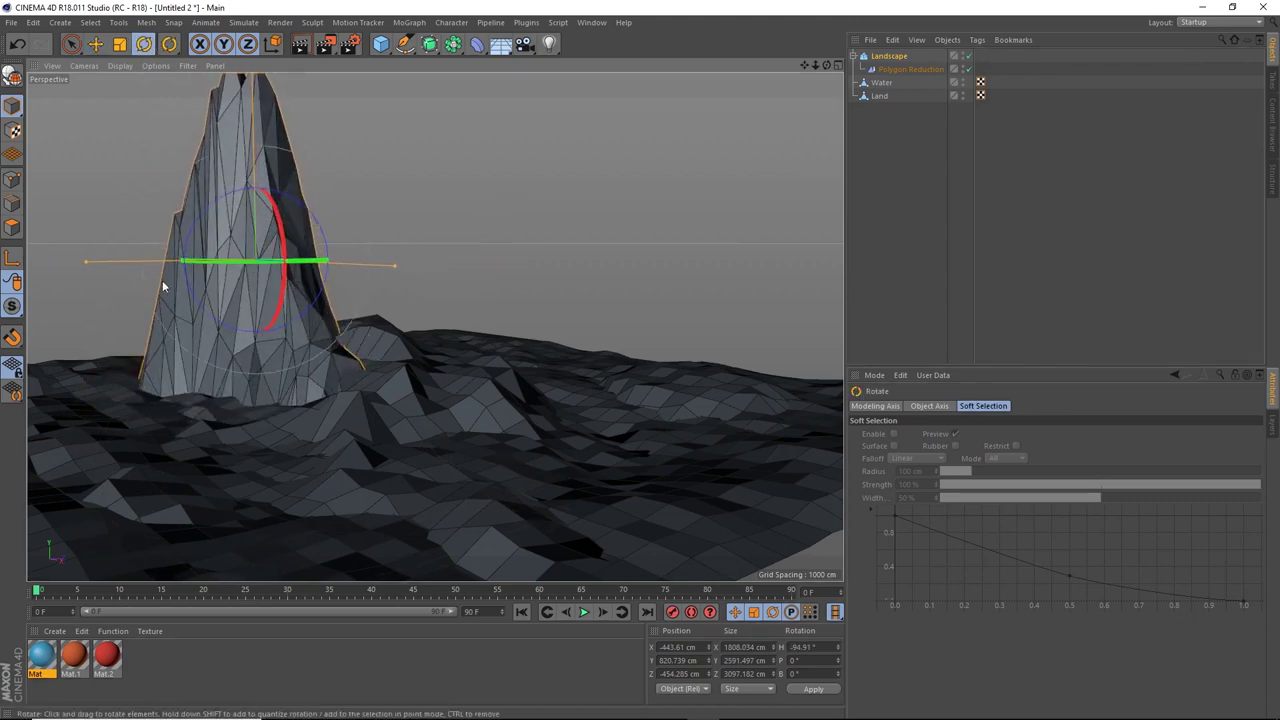
pyautogui.moveTo(88, 261); pyautogui.dragTo(28, 261)
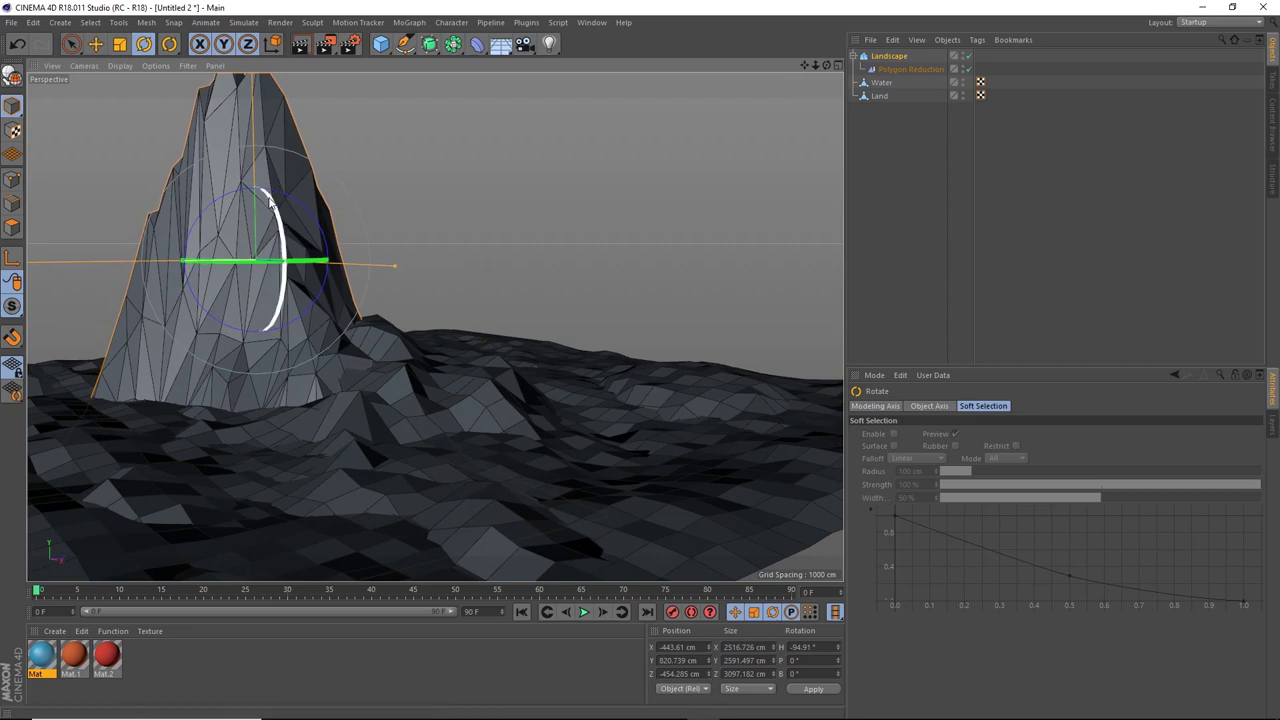
pyautogui.moveTo(274, 196); pyautogui.dragTo(259, 248)
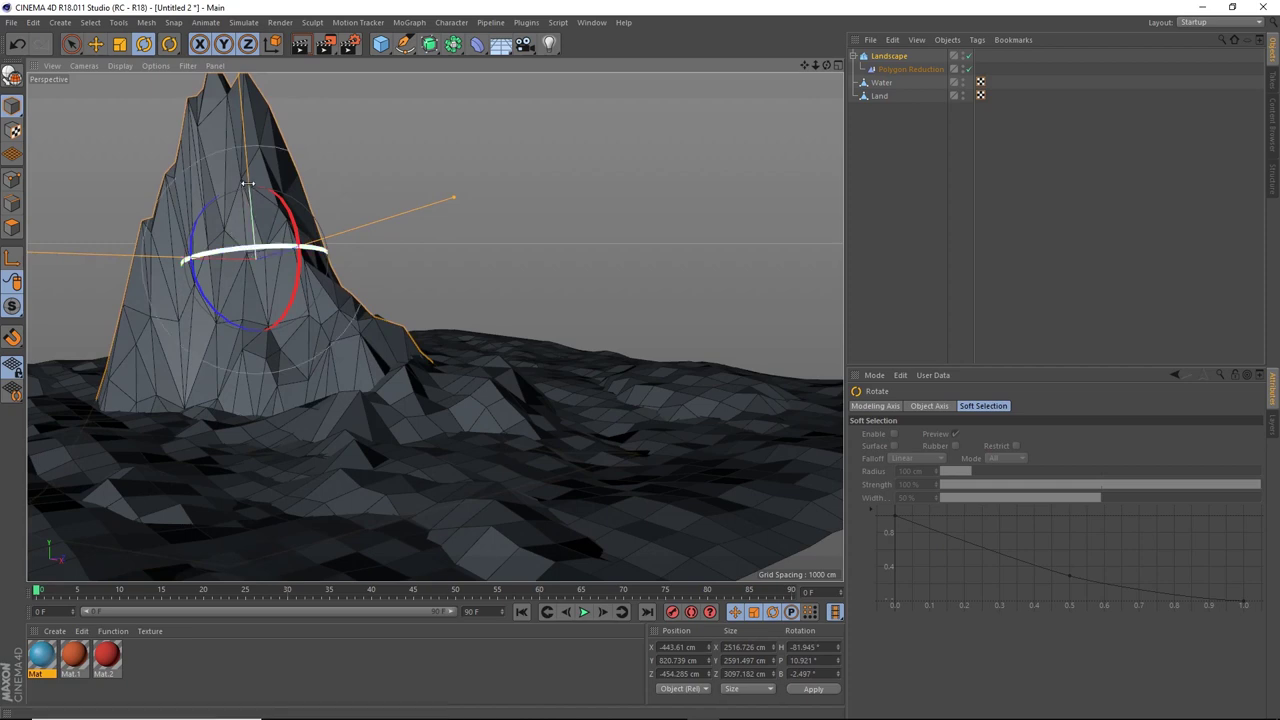
pyautogui.click(101, 44)
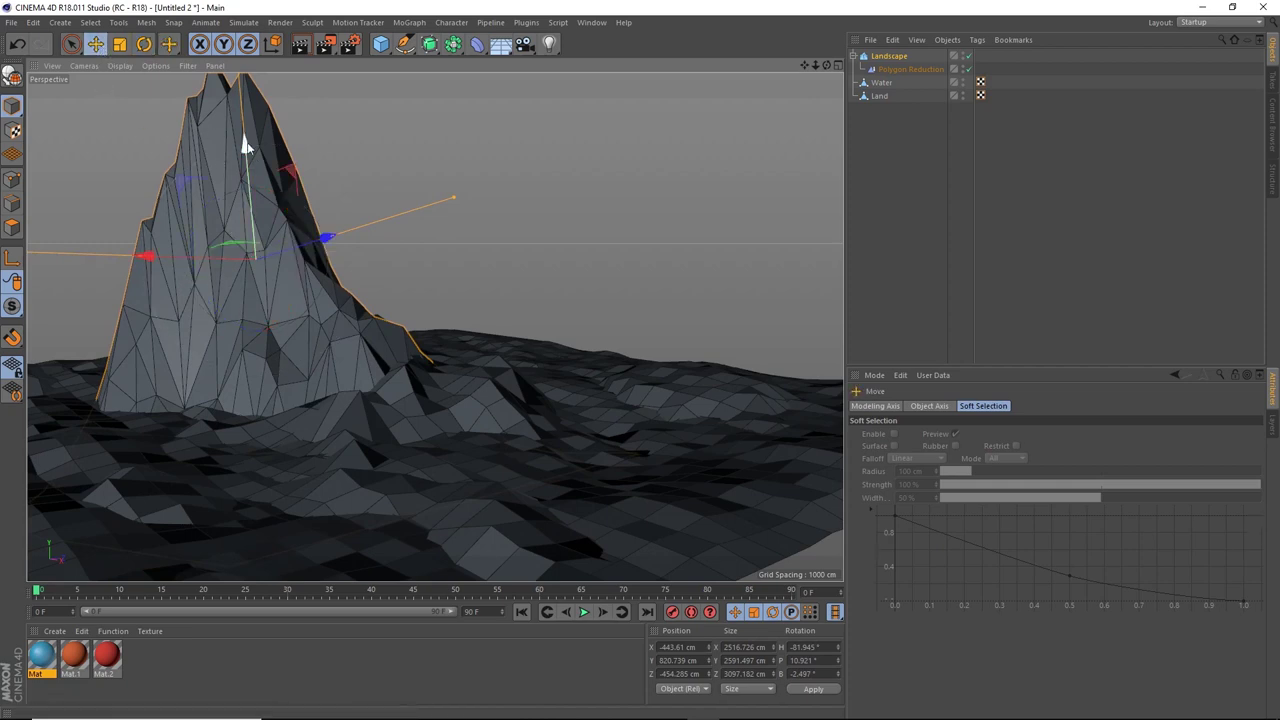
pyautogui.moveTo(248, 140); pyautogui.dragTo(236, 93)
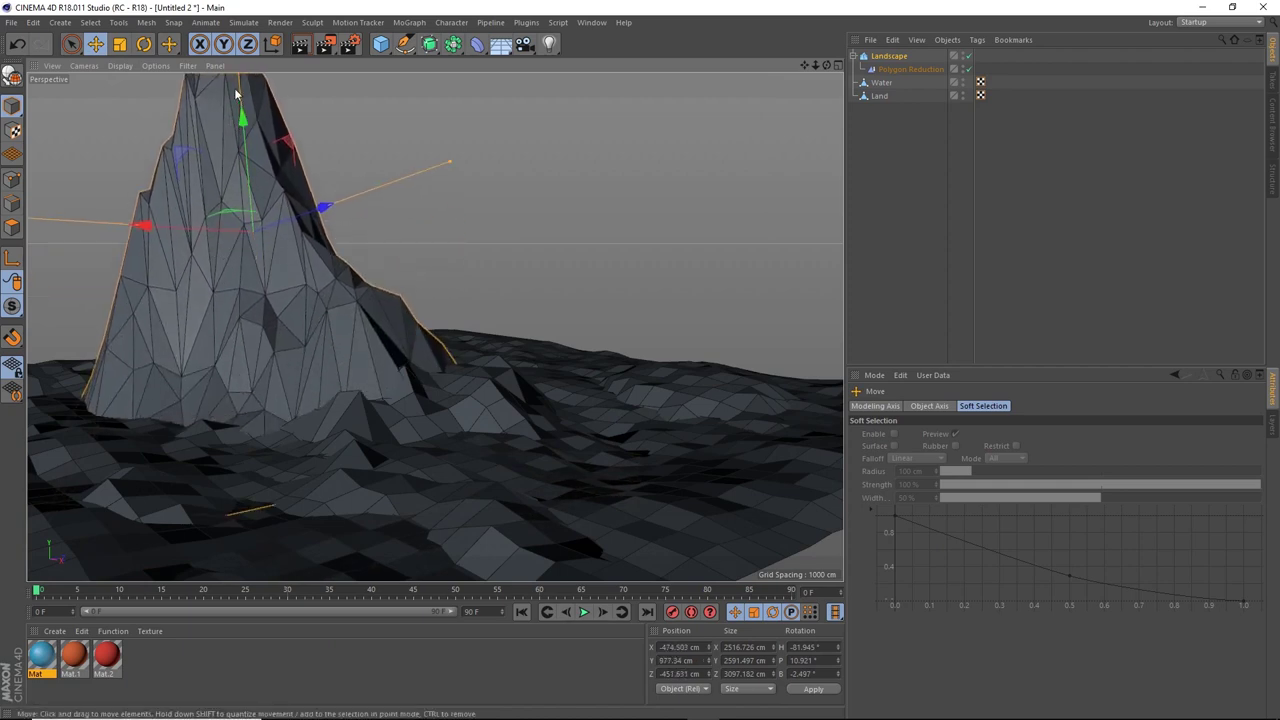
pyautogui.click(119, 44)
pyautogui.moveTo(243, 115)
pyautogui.mouseDown()
pyautogui.moveTo(244, 130)
pyautogui.moveTo(243, 112)
pyautogui.mouseUp()
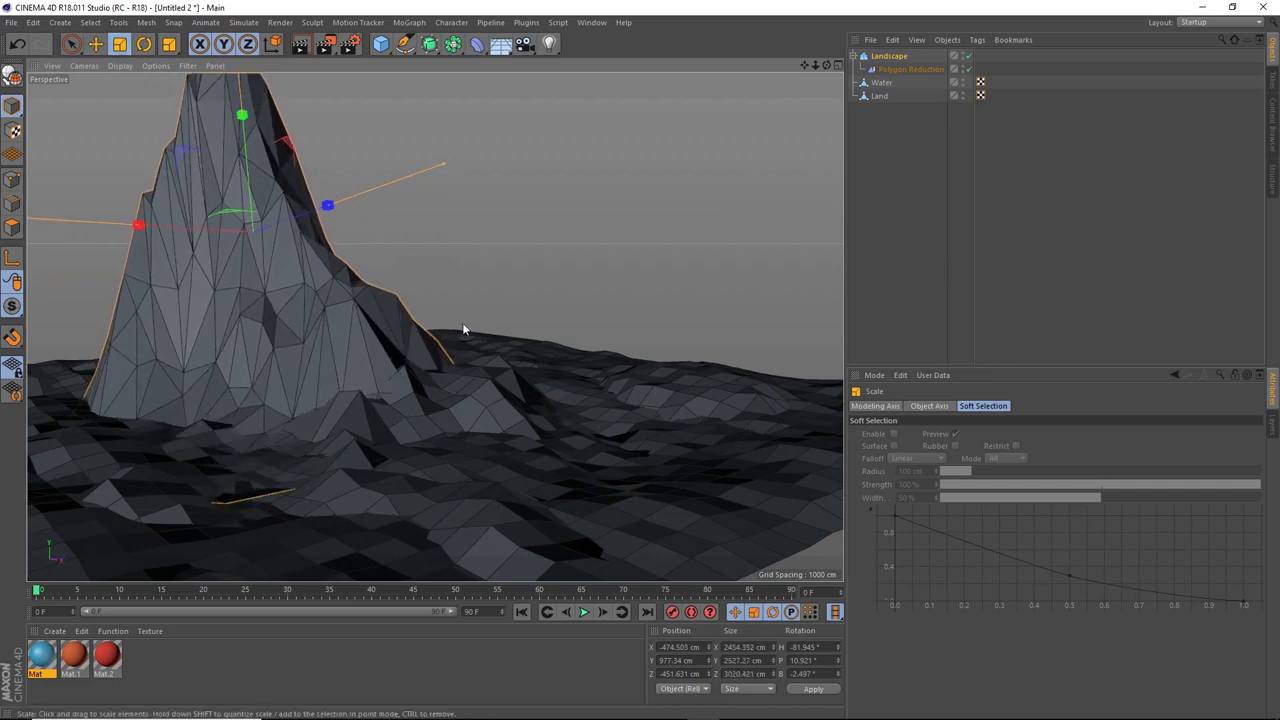
# Add a 36 mm Camera aimed at the mountain and zoom out to see it.
pyautogui.click(524, 45)
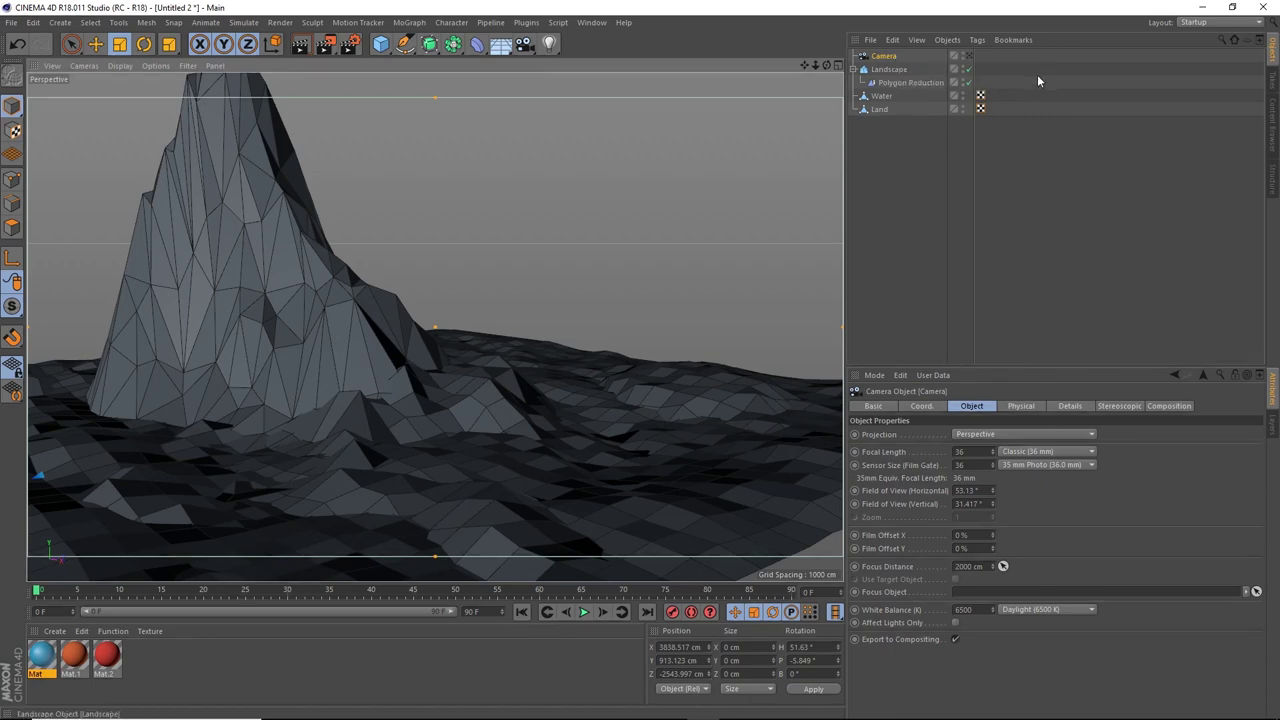
pyautogui.click(969, 62)
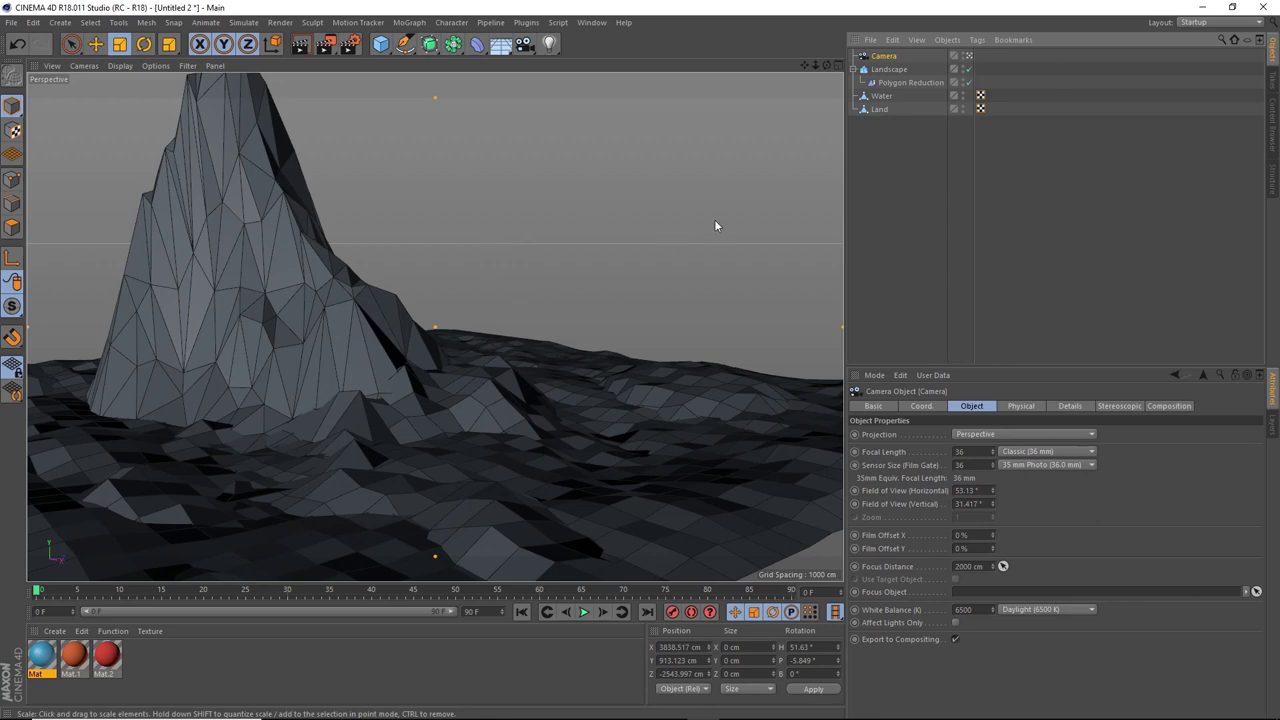
pyautogui.click(969, 58)
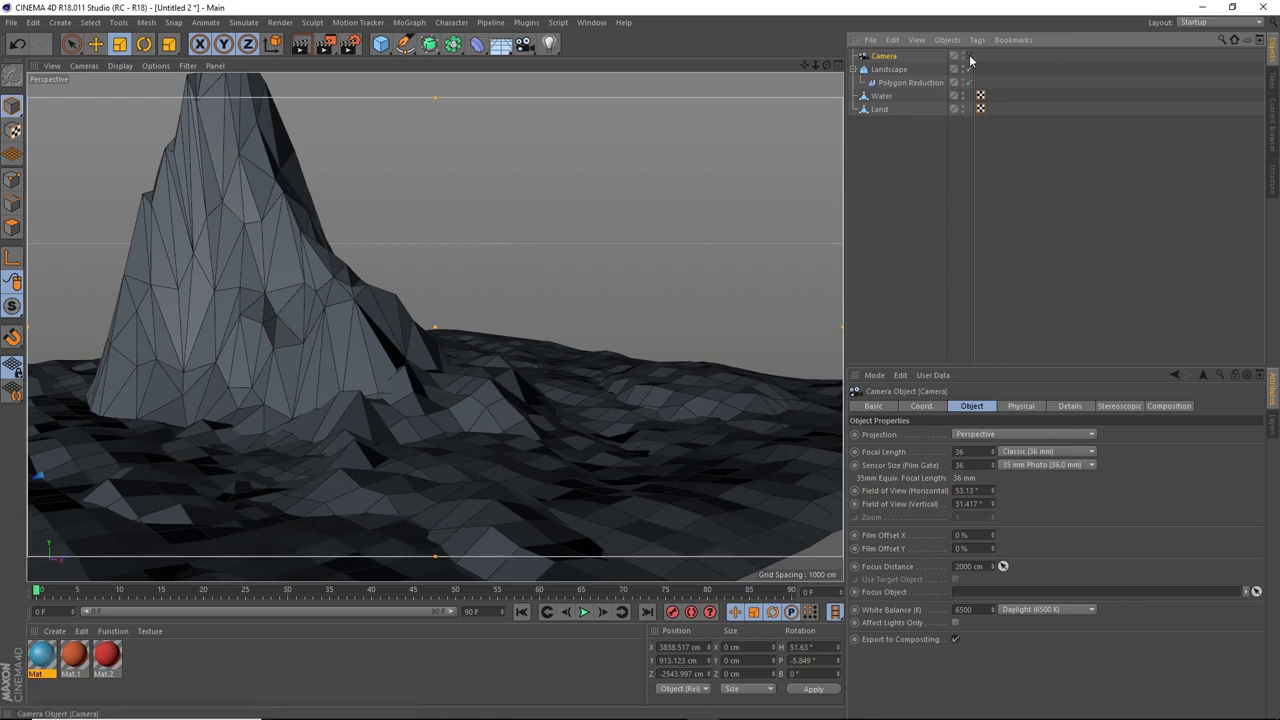
pyautogui.scroll(-10, 520, 373)
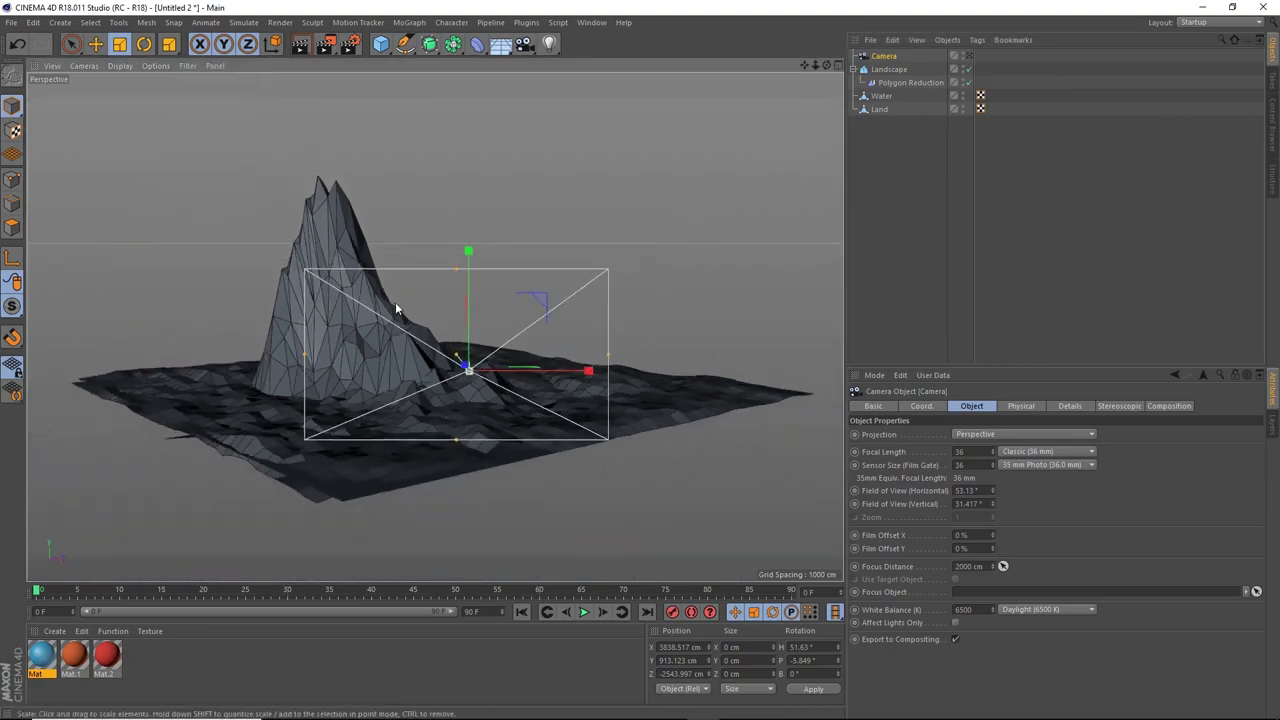
pyautogui.keyDown('alt'); pyautogui.moveTo(522, 370); pyautogui.dragTo(557, 337); pyautogui.keyUp('alt')
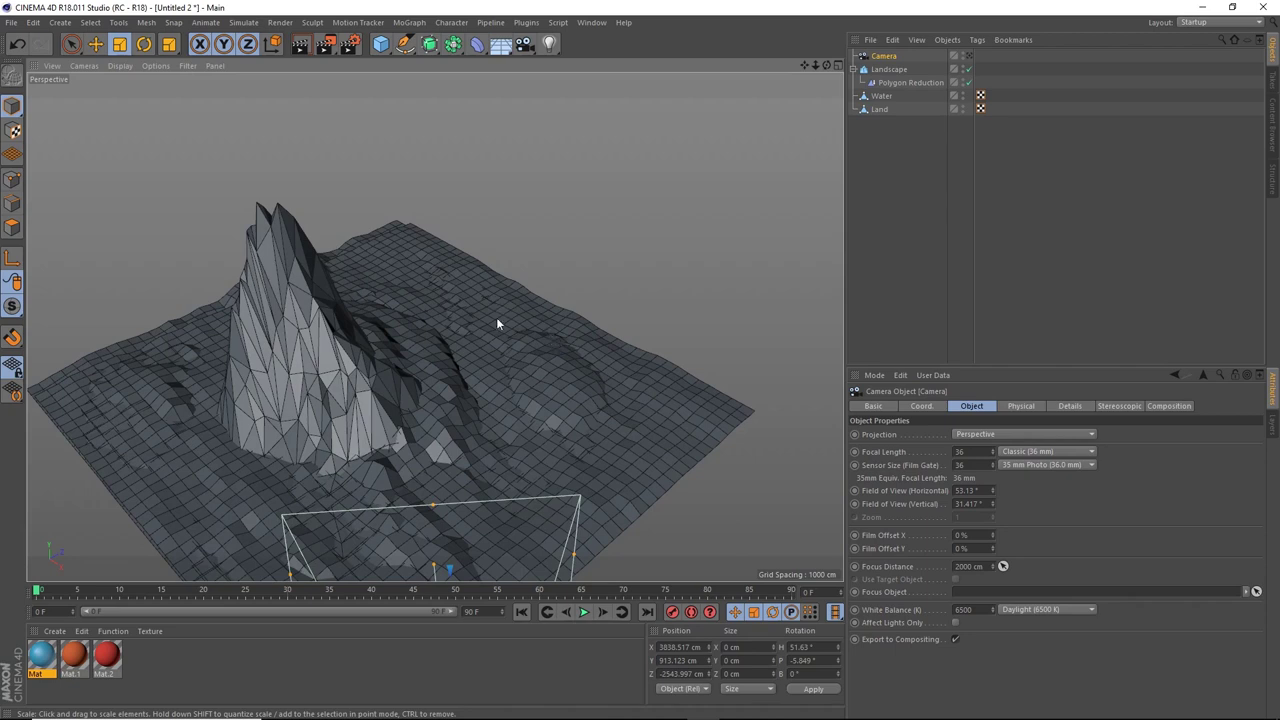
# Bank the Land terrain slightly and stretch it taller, wider and deeper.
pyautogui.click(883, 97)
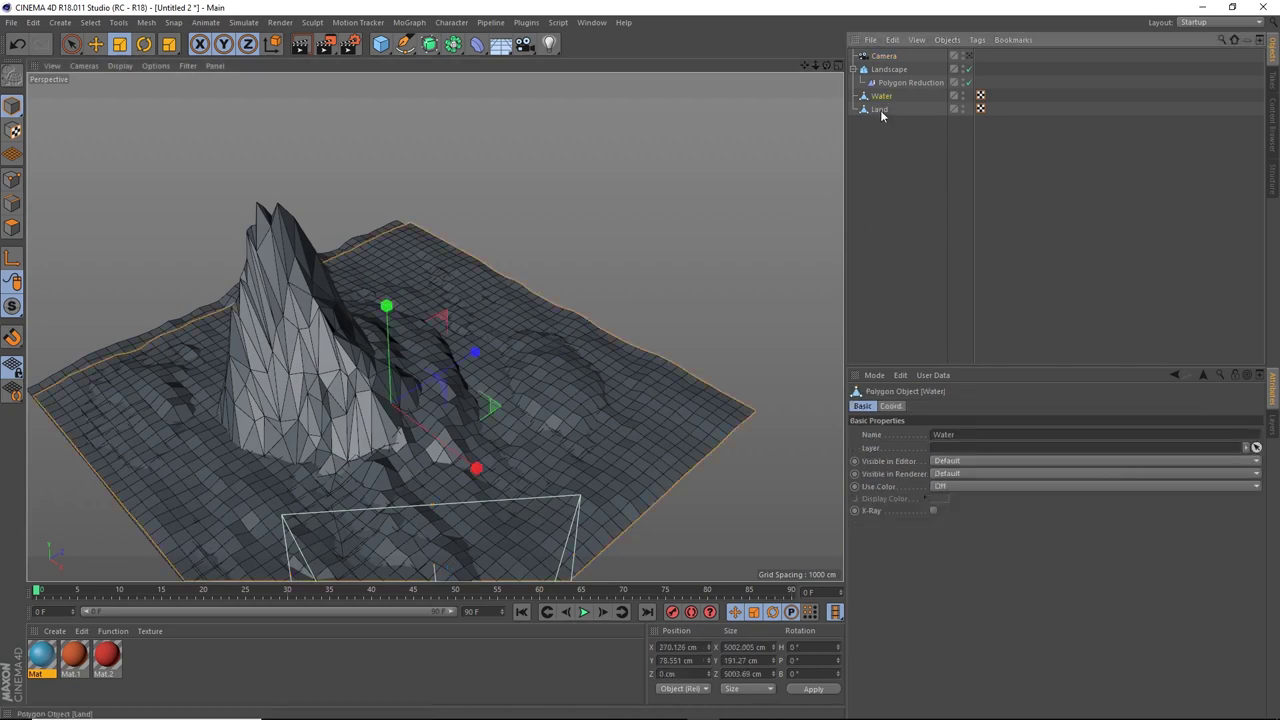
pyautogui.click(880, 111)
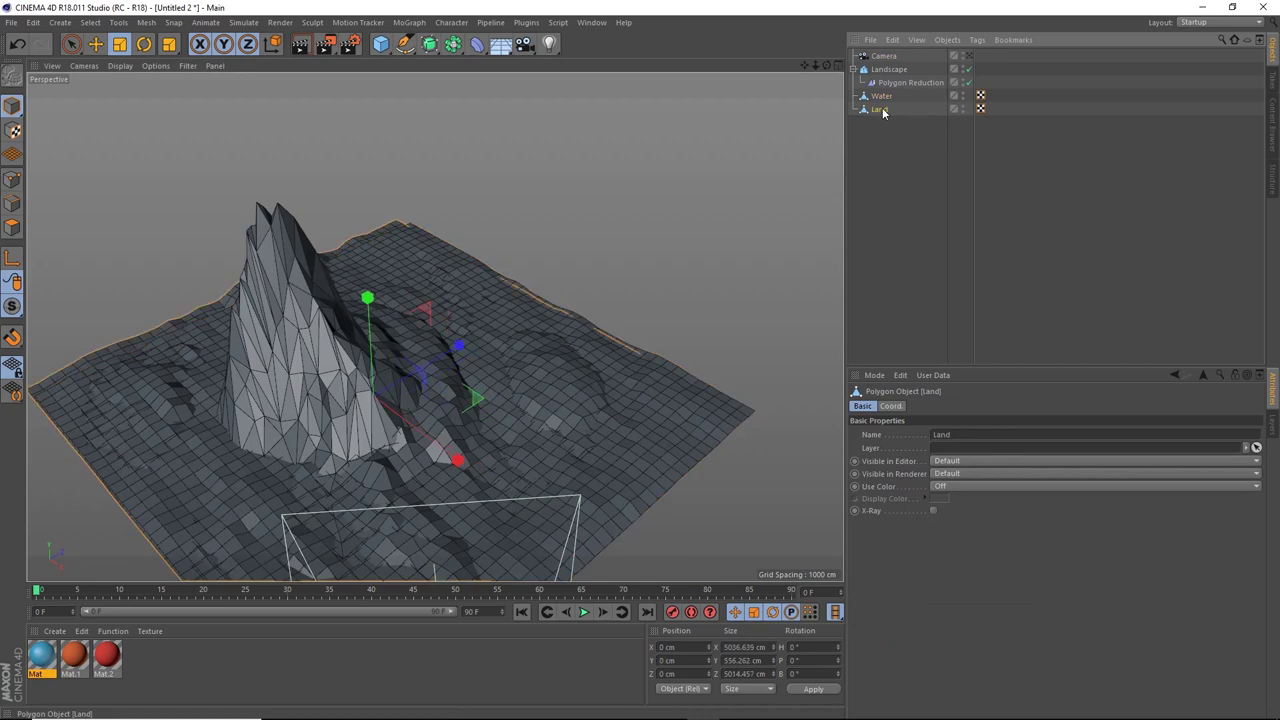
pyautogui.click(144, 43)
pyautogui.moveTo(394, 362); pyautogui.dragTo(393, 372)
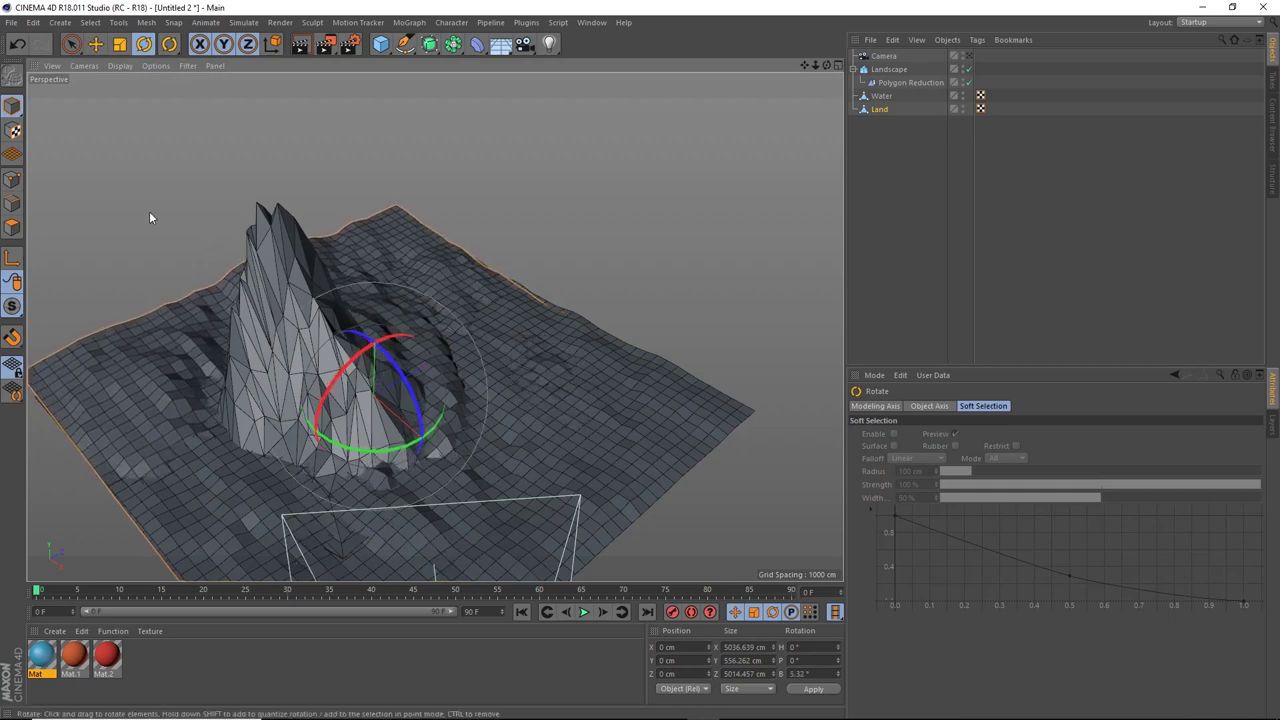
pyautogui.click(119, 44)
pyautogui.moveTo(375, 305); pyautogui.dragTo(386, 293)
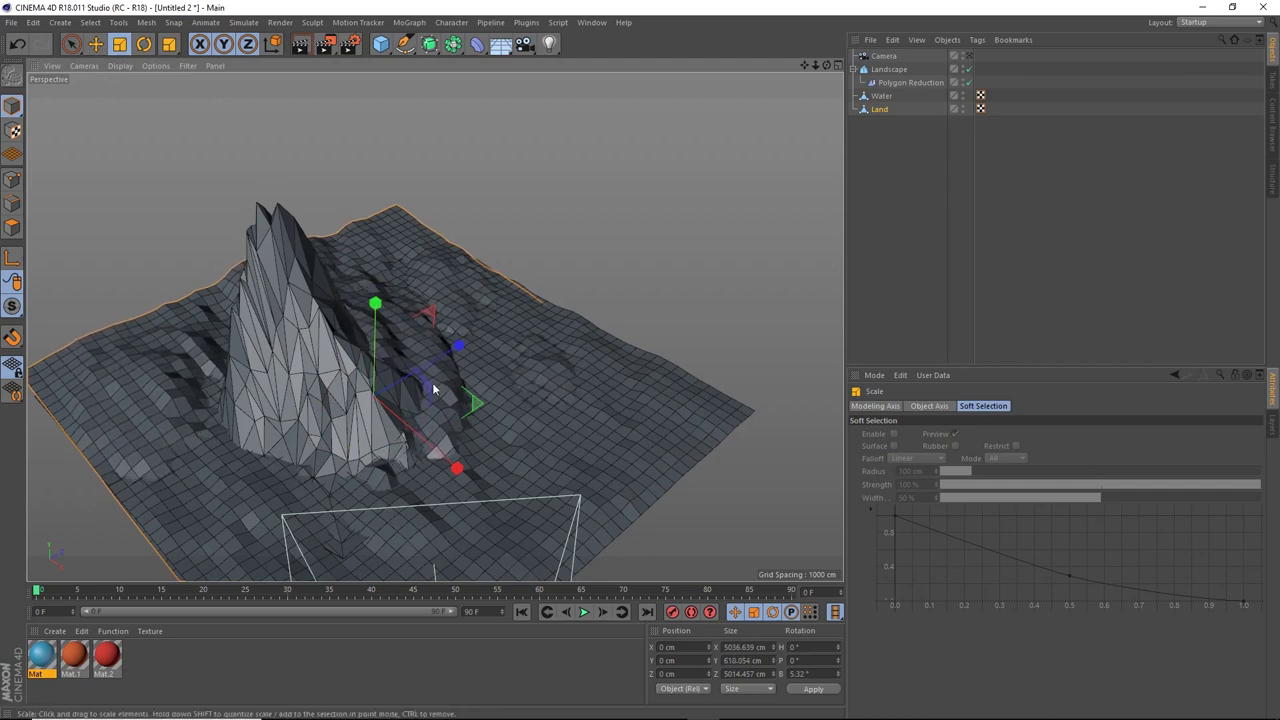
pyautogui.moveTo(457, 468)
pyautogui.mouseDown()
pyautogui.moveTo(465, 485)
pyautogui.moveTo(460, 472)
pyautogui.mouseUp()
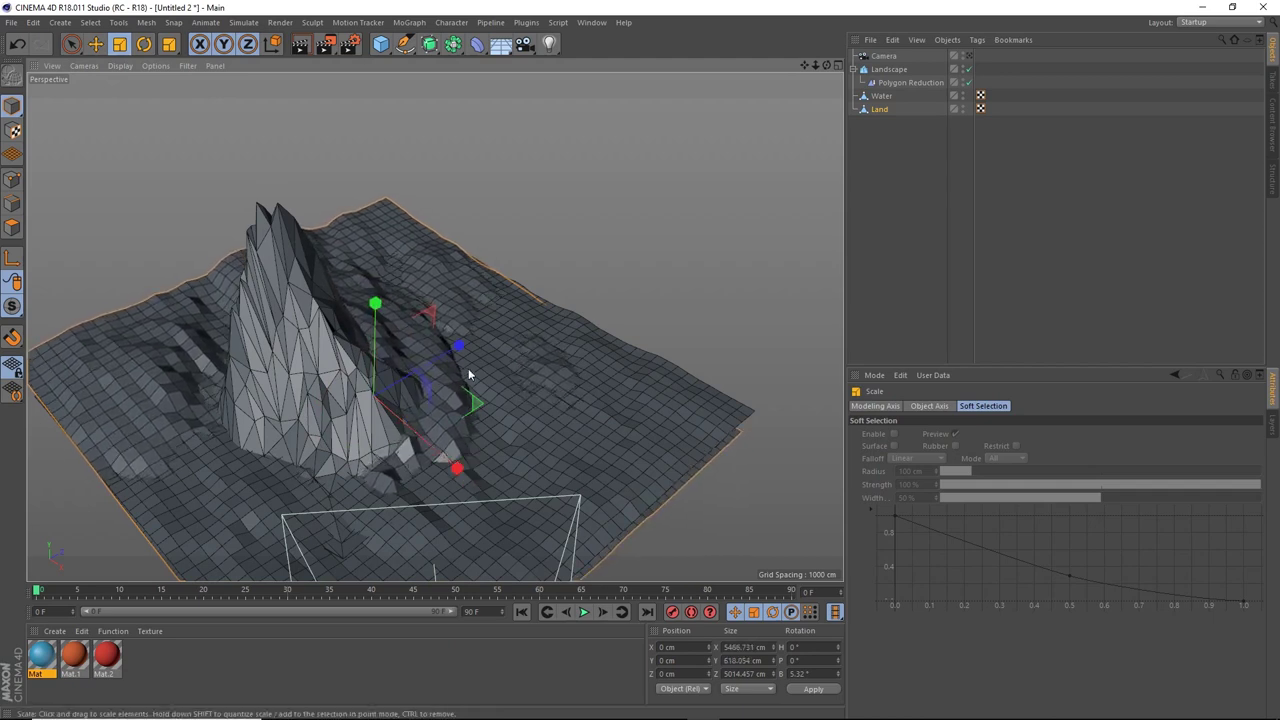
pyautogui.moveTo(457, 345); pyautogui.dragTo(474, 350)
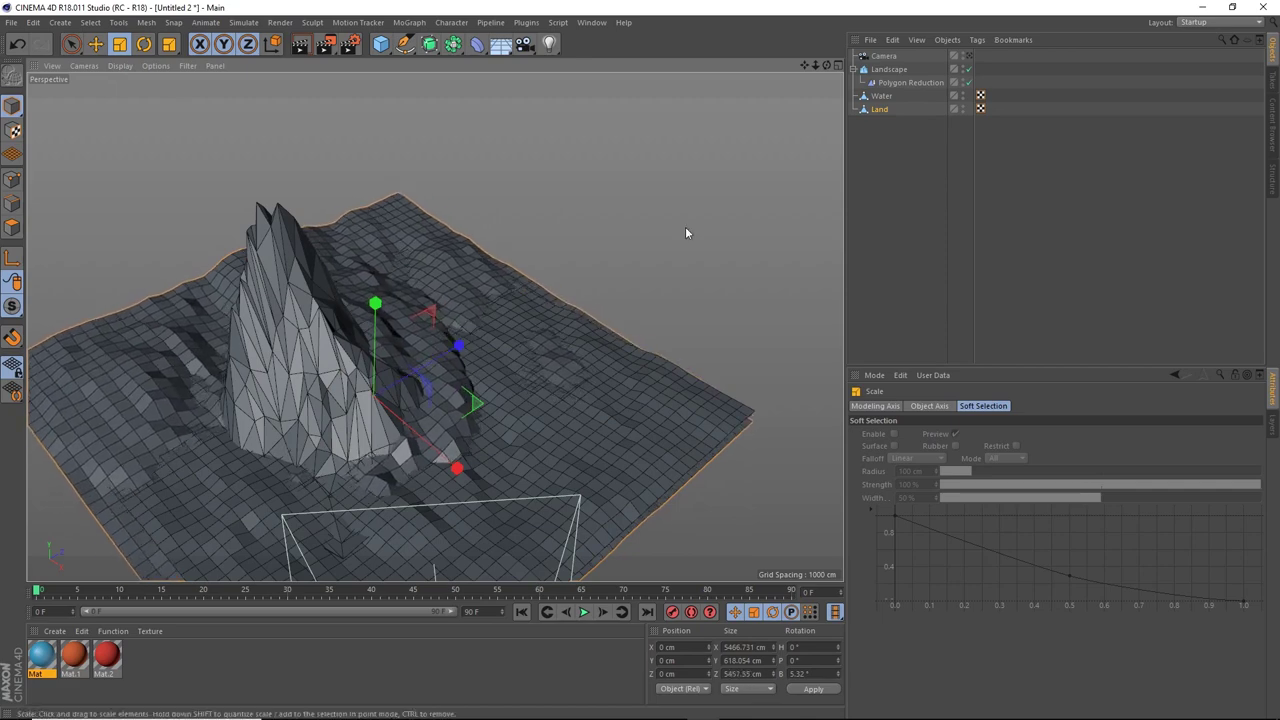
# Through the scene camera, make Land taller and much deeper, settling its bank at 7.606°.
pyautogui.click(968, 57)
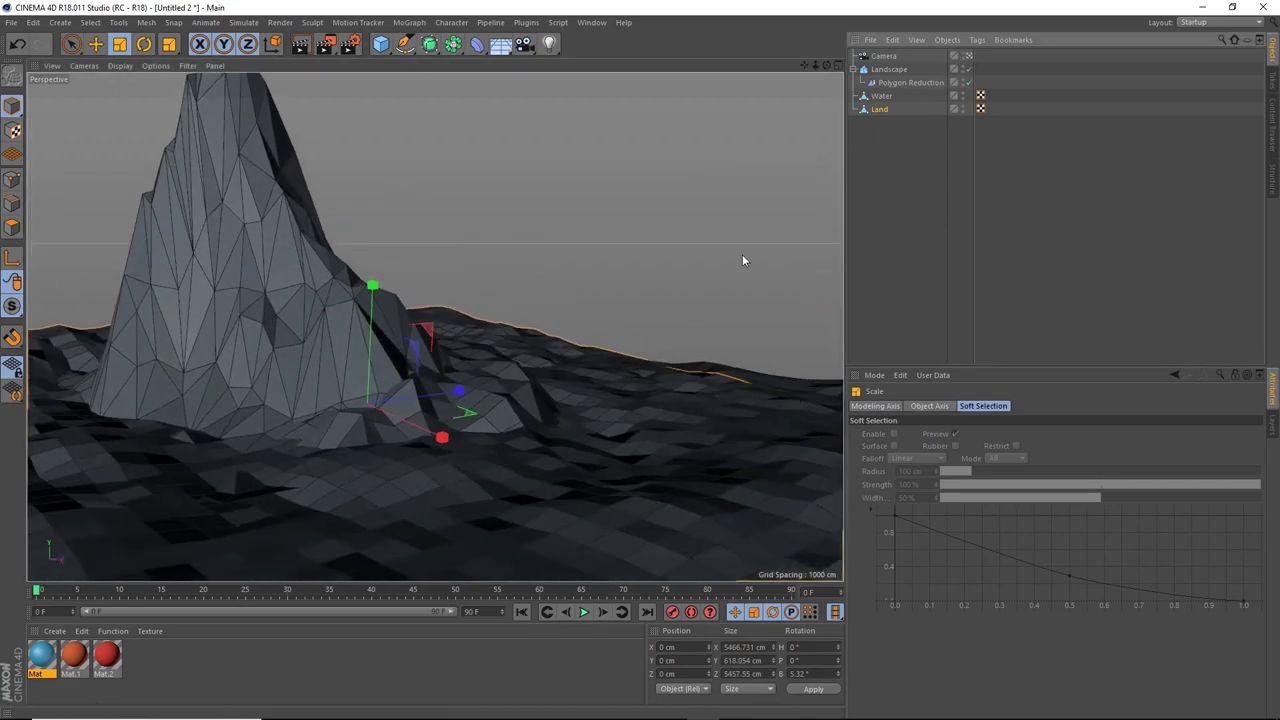
pyautogui.click(144, 43)
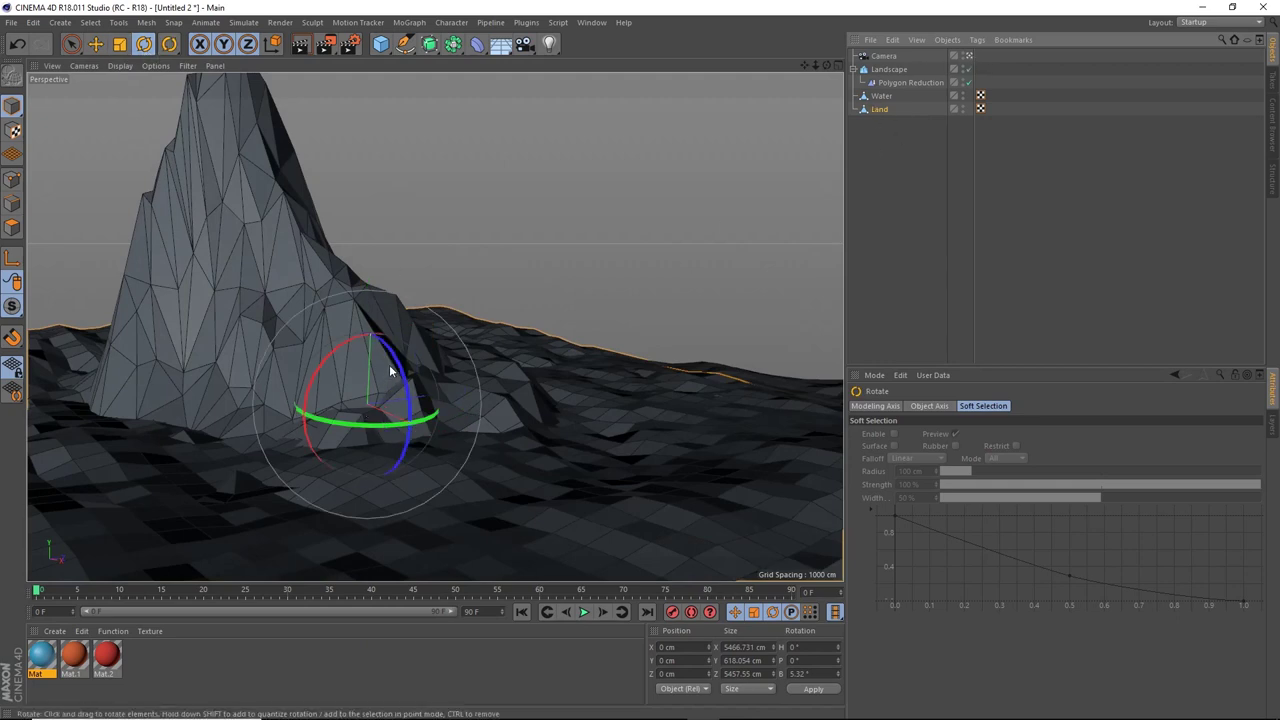
pyautogui.moveTo(396, 362); pyautogui.dragTo(395, 363)
pyautogui.click(119, 44)
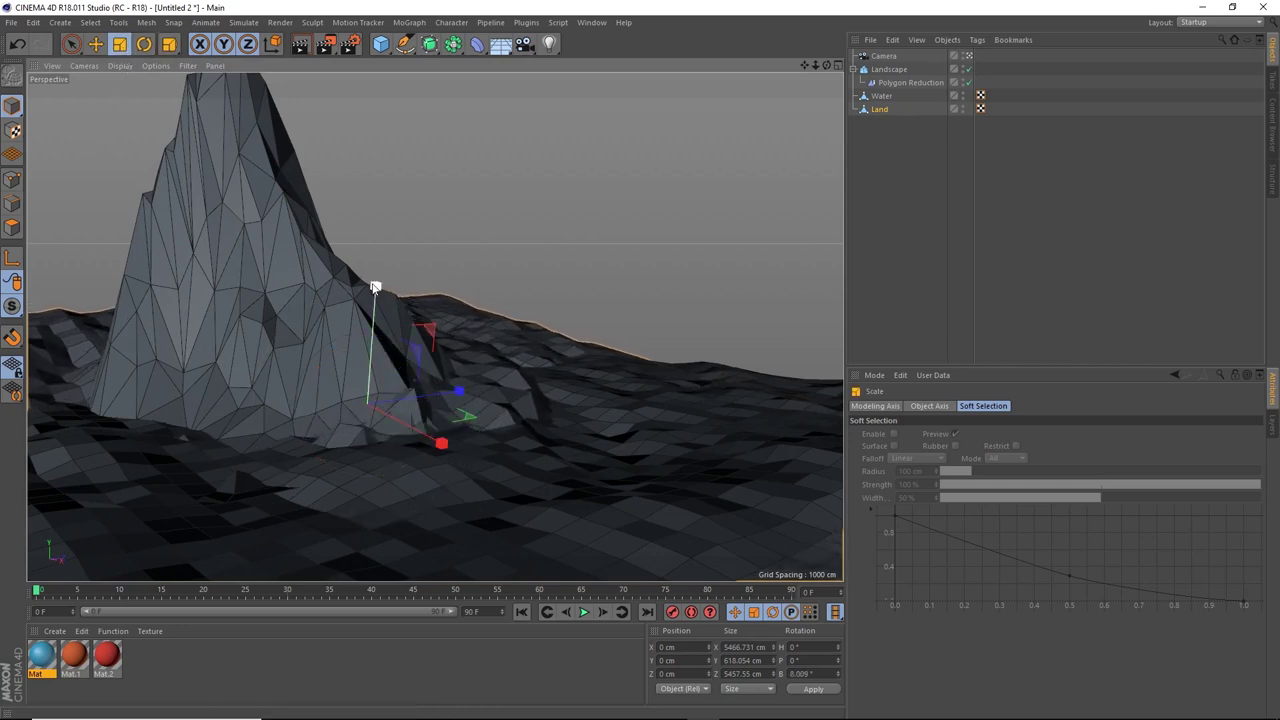
pyautogui.moveTo(372, 282); pyautogui.dragTo(377, 248)
pyautogui.moveTo(458, 391); pyautogui.dragTo(497, 383)
pyautogui.click(144, 44)
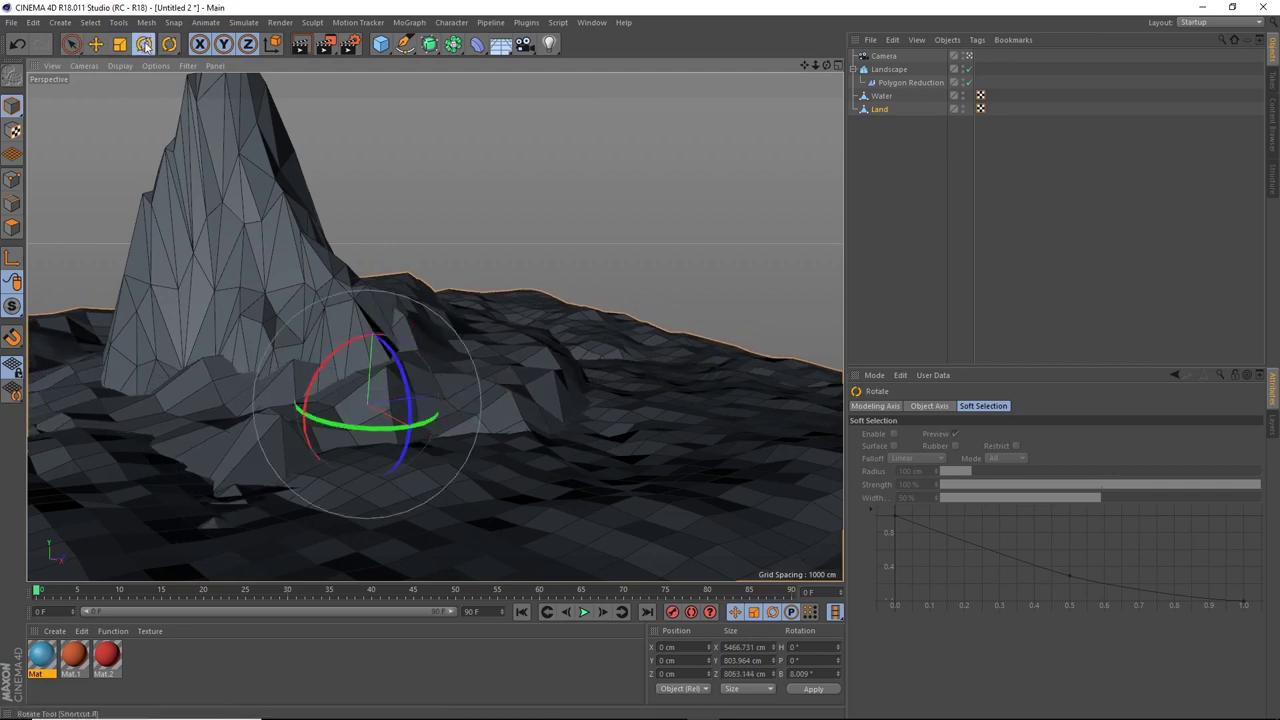
pyautogui.moveTo(365, 337); pyautogui.dragTo(358, 352)
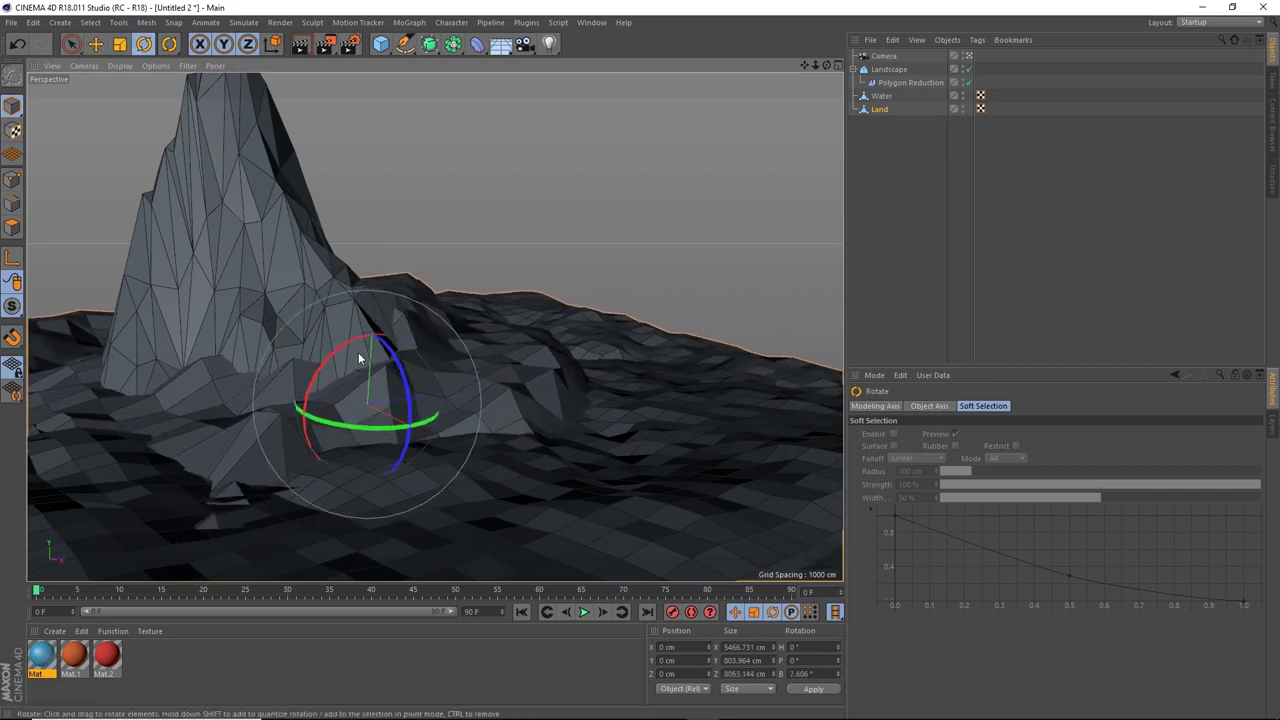
pyautogui.click(967, 57)
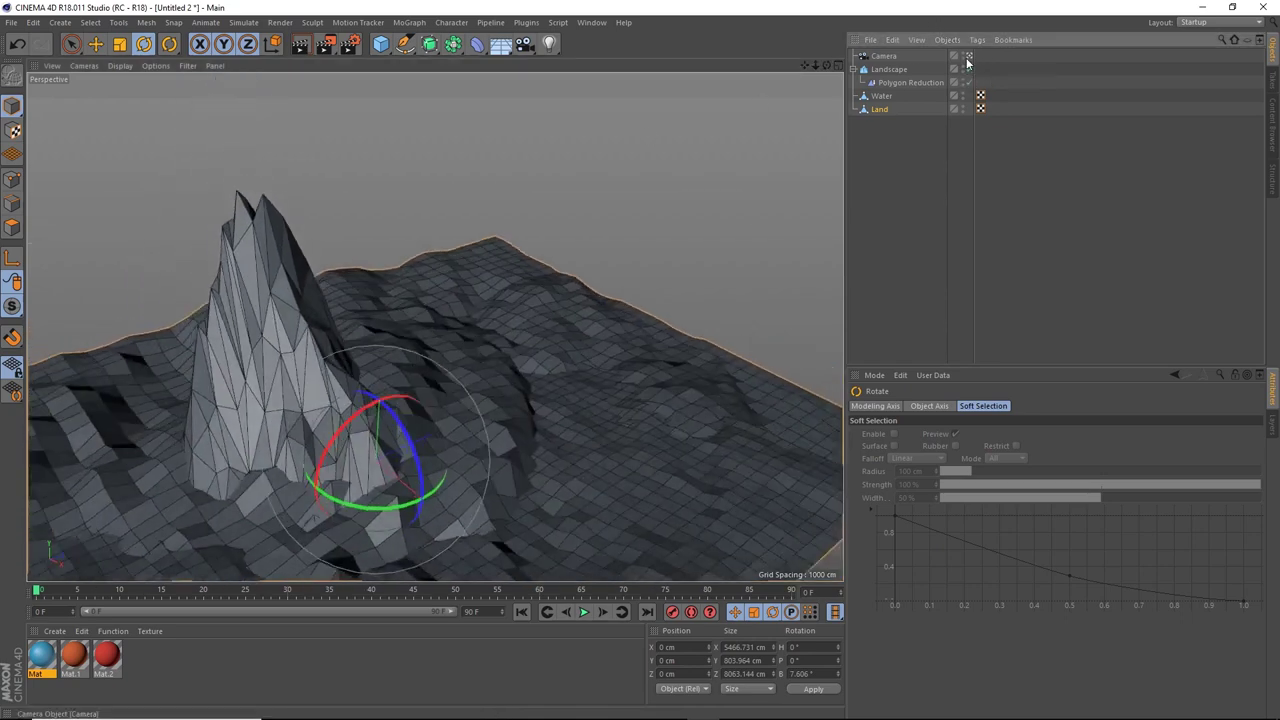
# Collapse the Landscape's children and rename it to 'Mountain'.
pyautogui.click(887, 70)
pyautogui.click(856, 69)
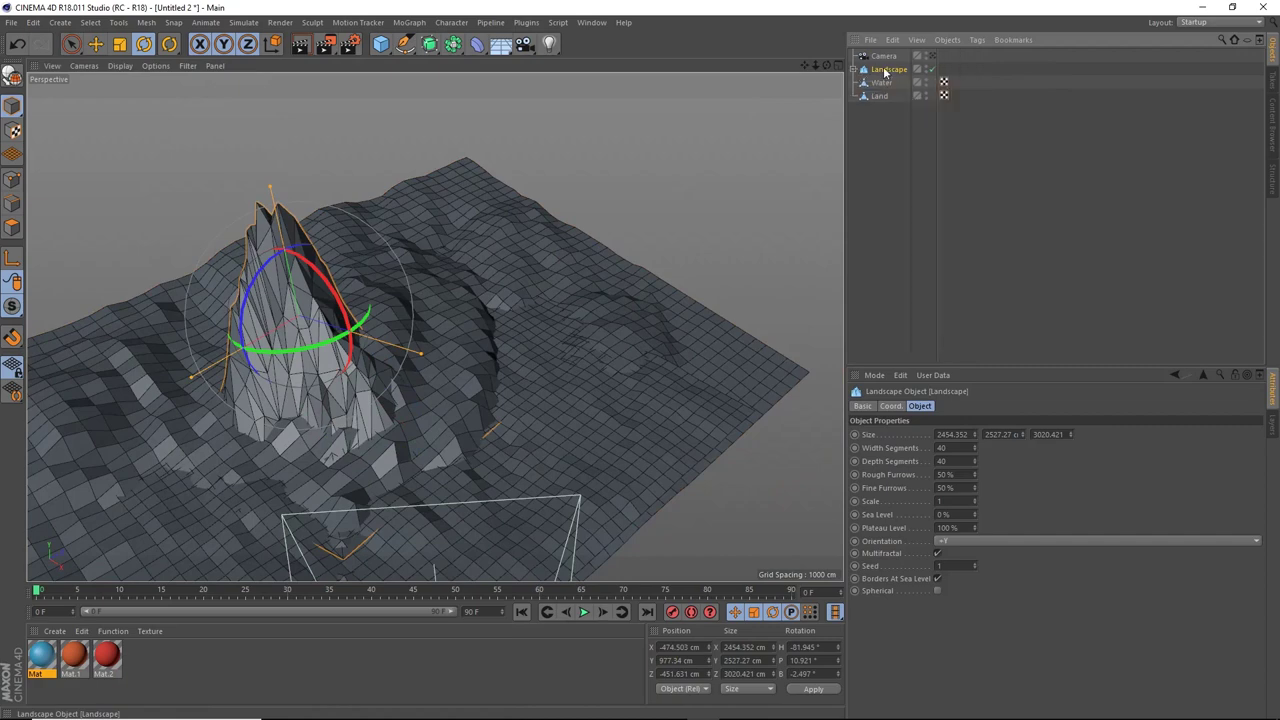
pyautogui.doubleClick(885, 70)
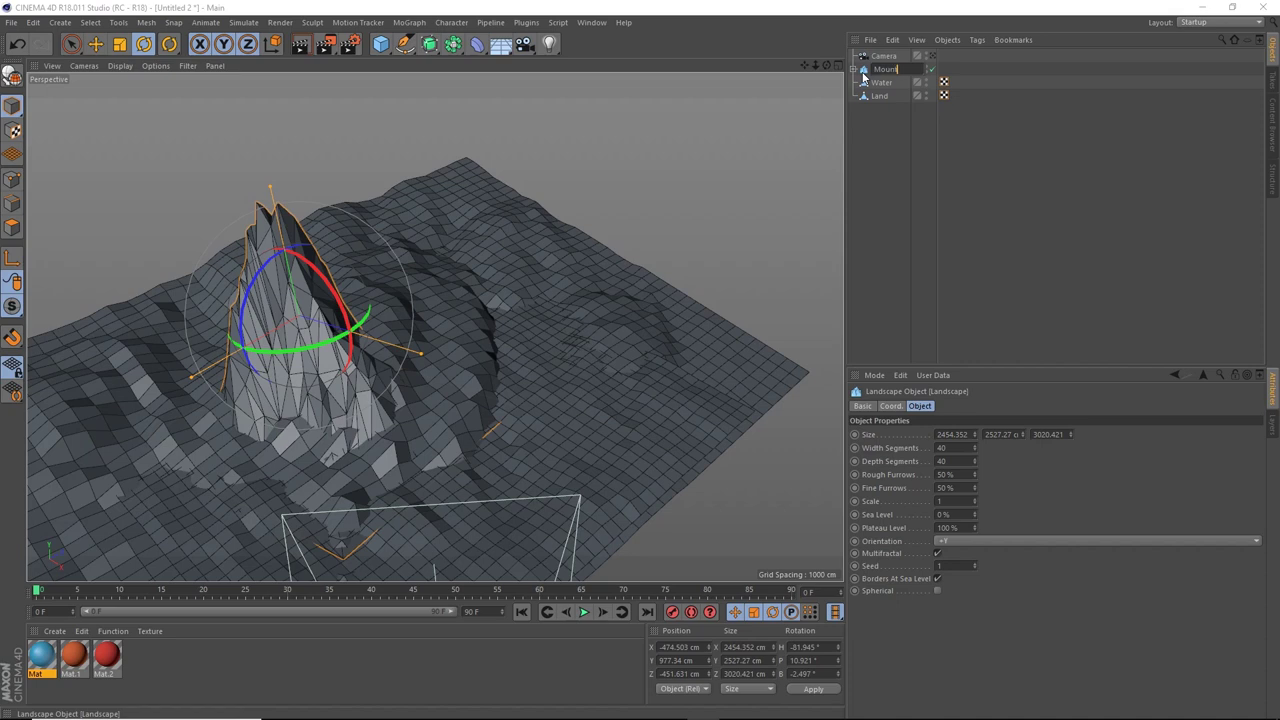
pyautogui.press('Return')
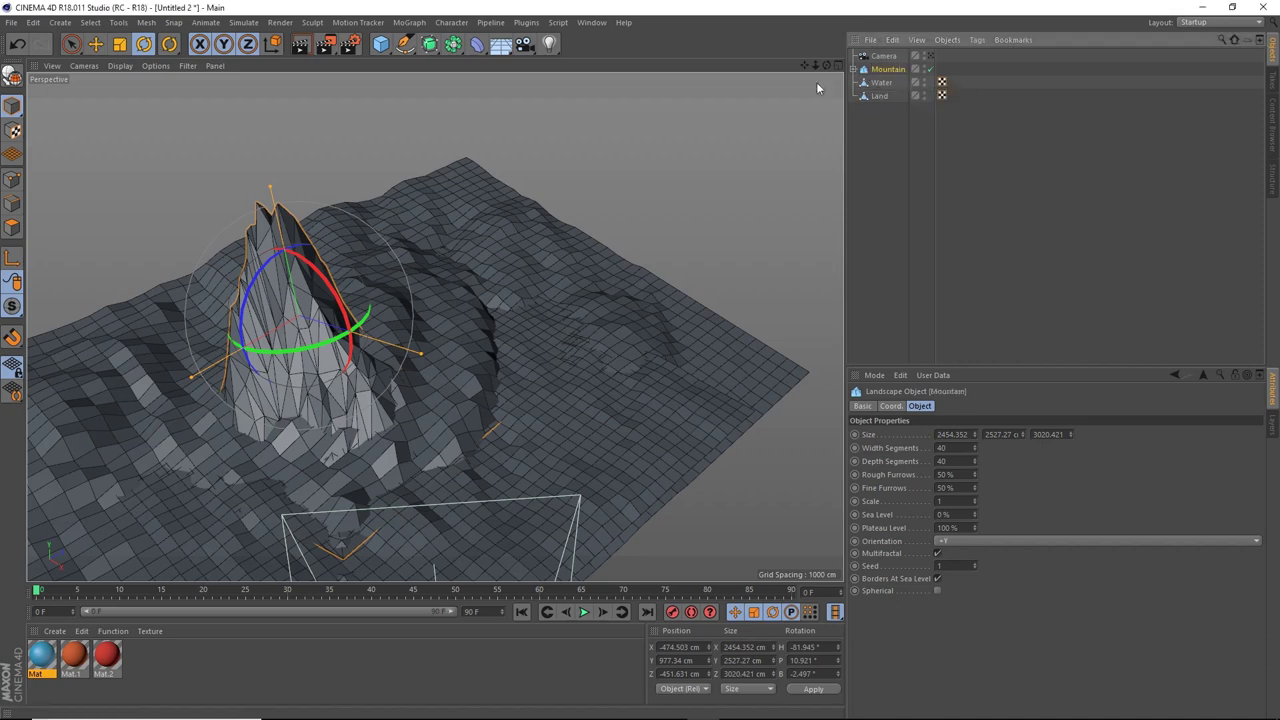
pyautogui.click(95, 43)
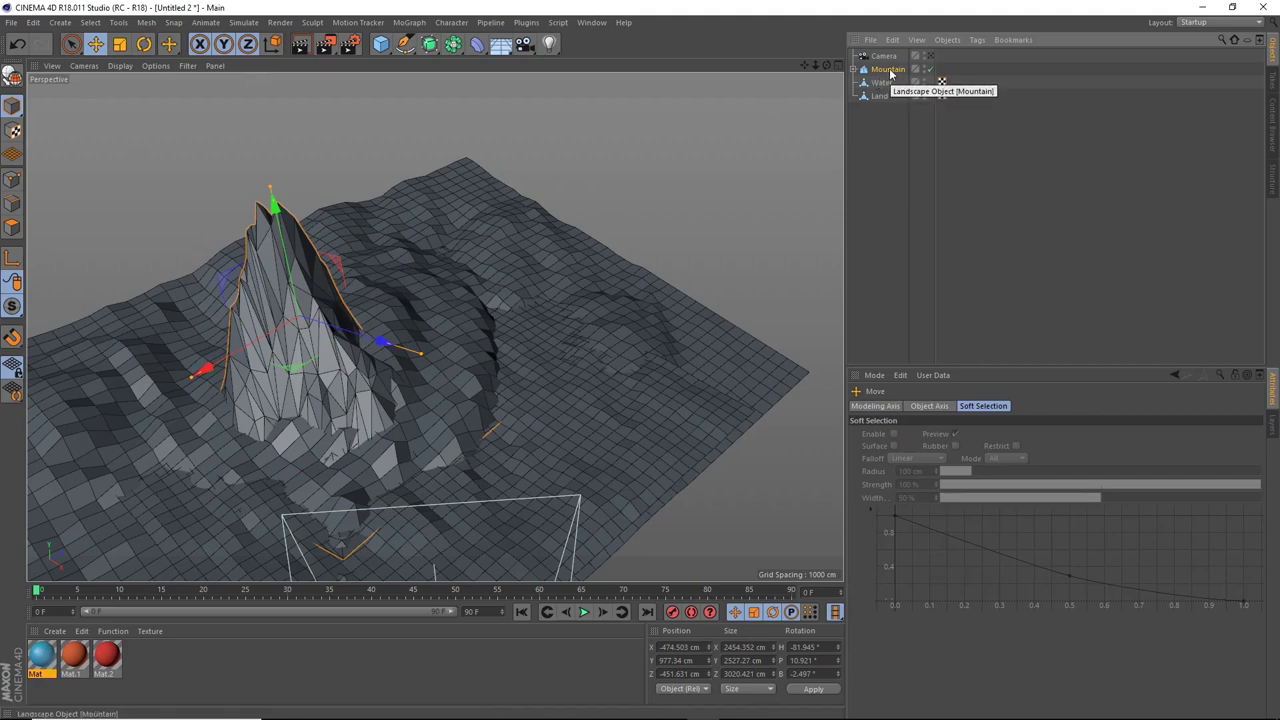
# Duplicate Mountain as Mountain.1, slide it away from the original and set its Seed to 0.
pyautogui.keyDown('ctrl'); pyautogui.moveTo(893, 64); pyautogui.dragTo(898, 72); pyautogui.keyUp('ctrl')
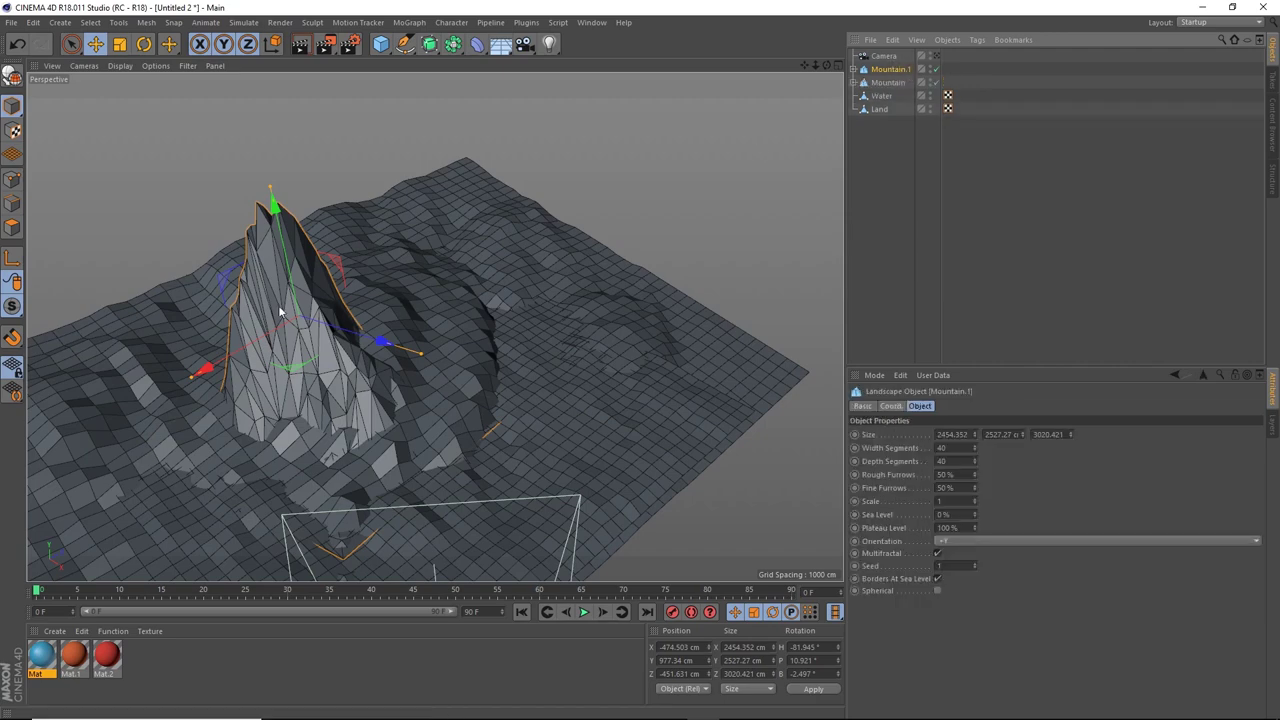
pyautogui.moveTo(236, 357); pyautogui.dragTo(459, 258)
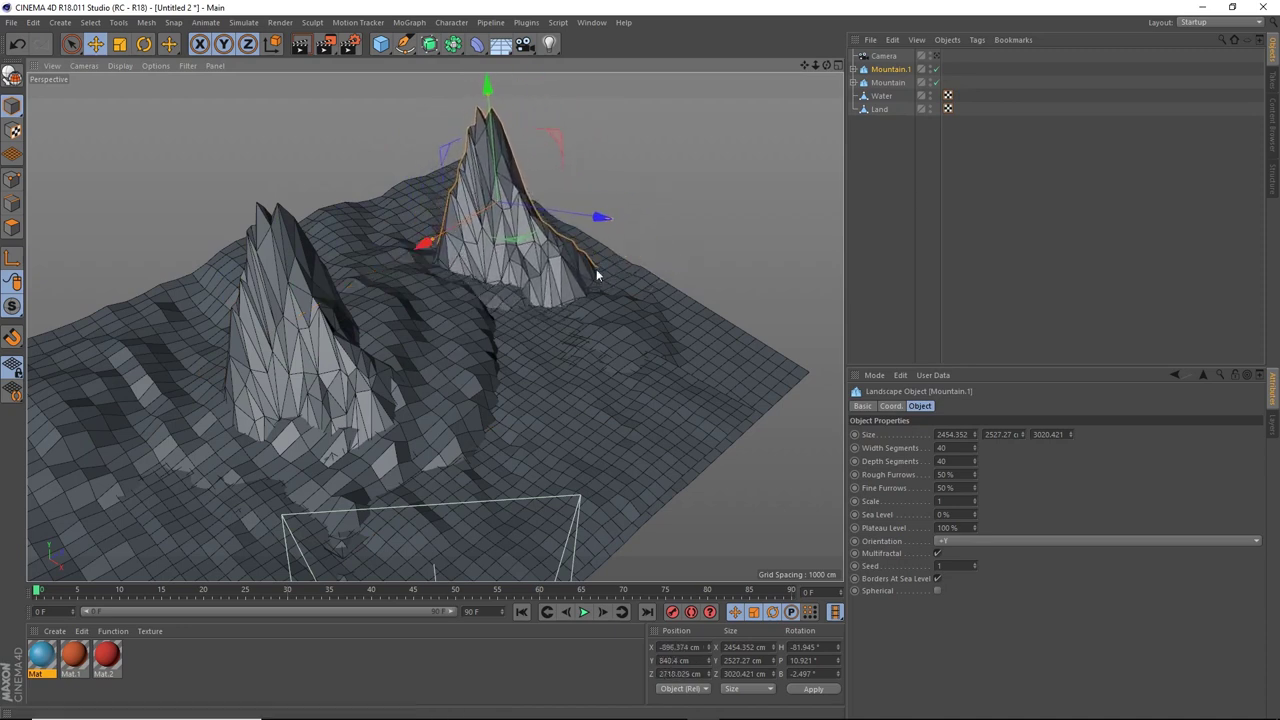
pyautogui.click(975, 568)
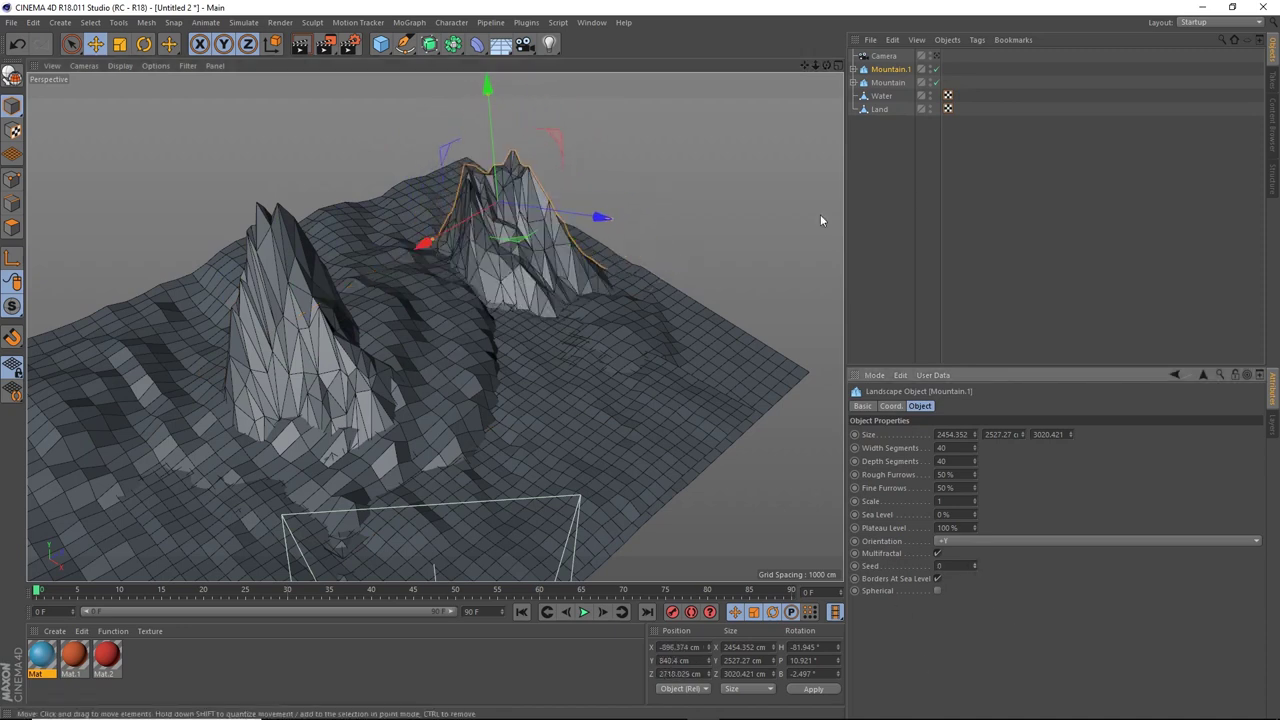
# Tilt Mountain.1 forward and turn its heading to −85.956°.
pyautogui.keyDown('alt'); pyautogui.moveTo(820, 214); pyautogui.dragTo(789, 182); pyautogui.keyUp('alt')
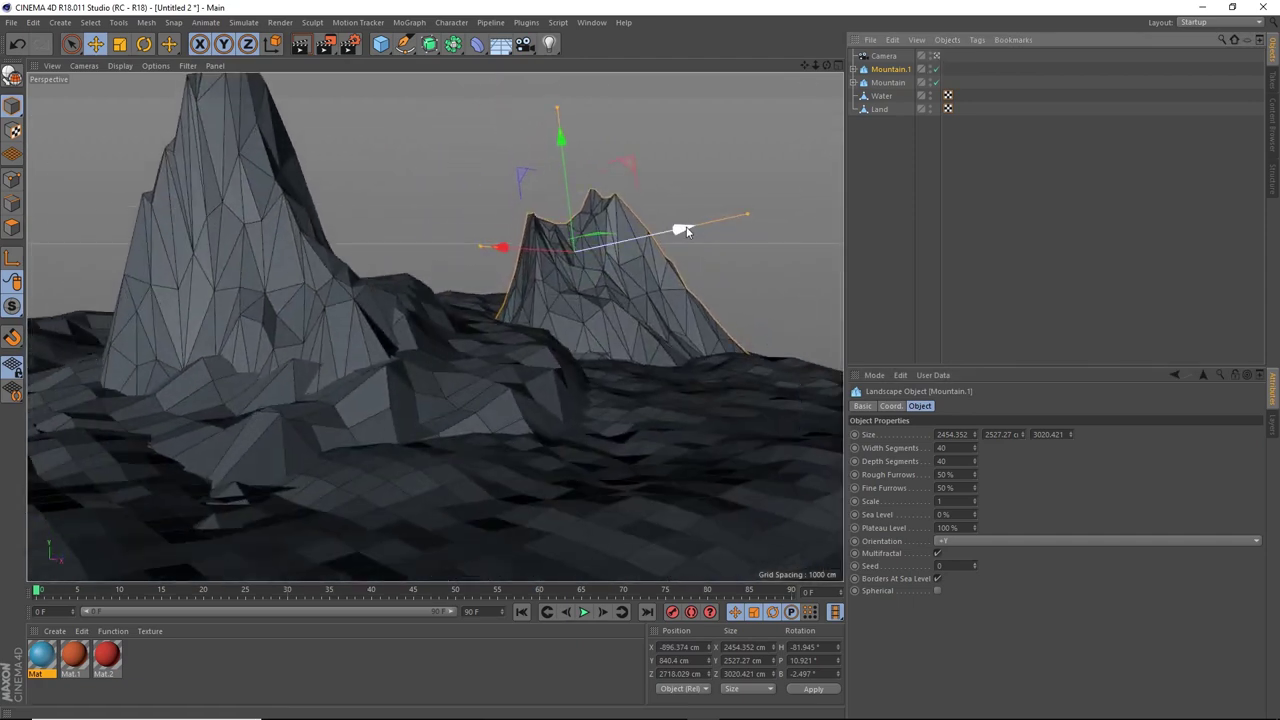
pyautogui.press('r')
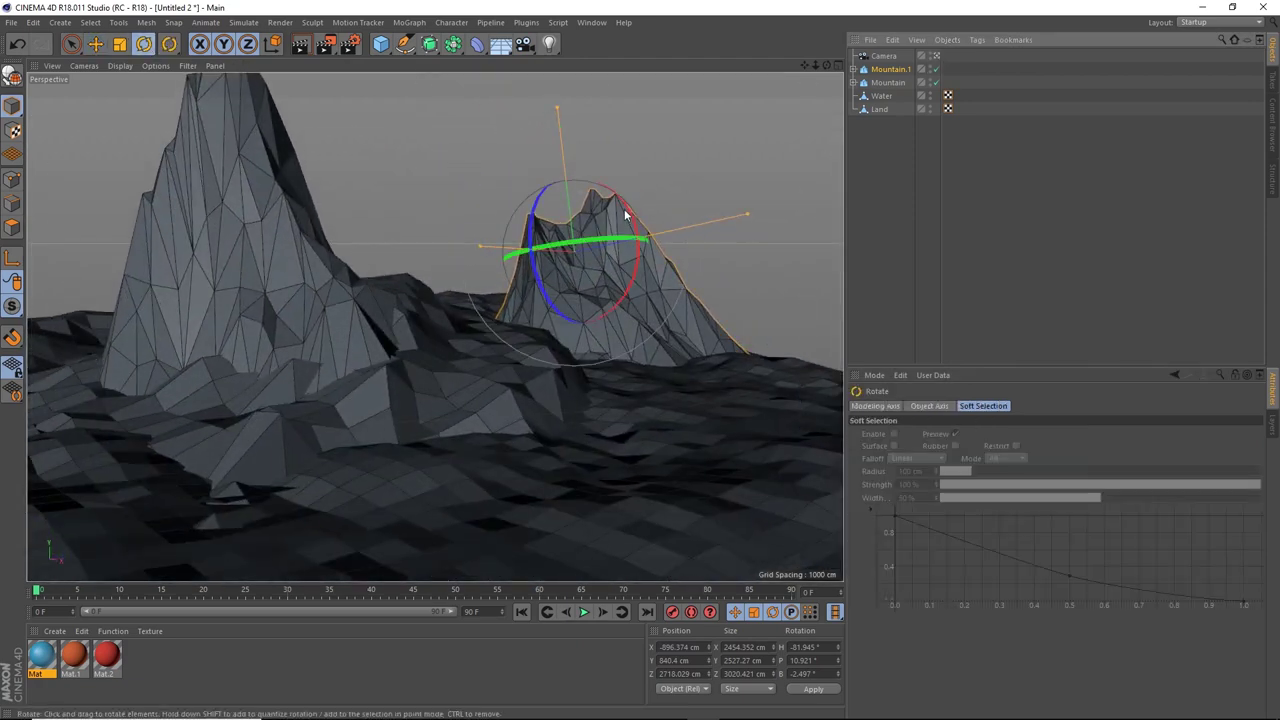
pyautogui.moveTo(624, 209); pyautogui.dragTo(628, 238)
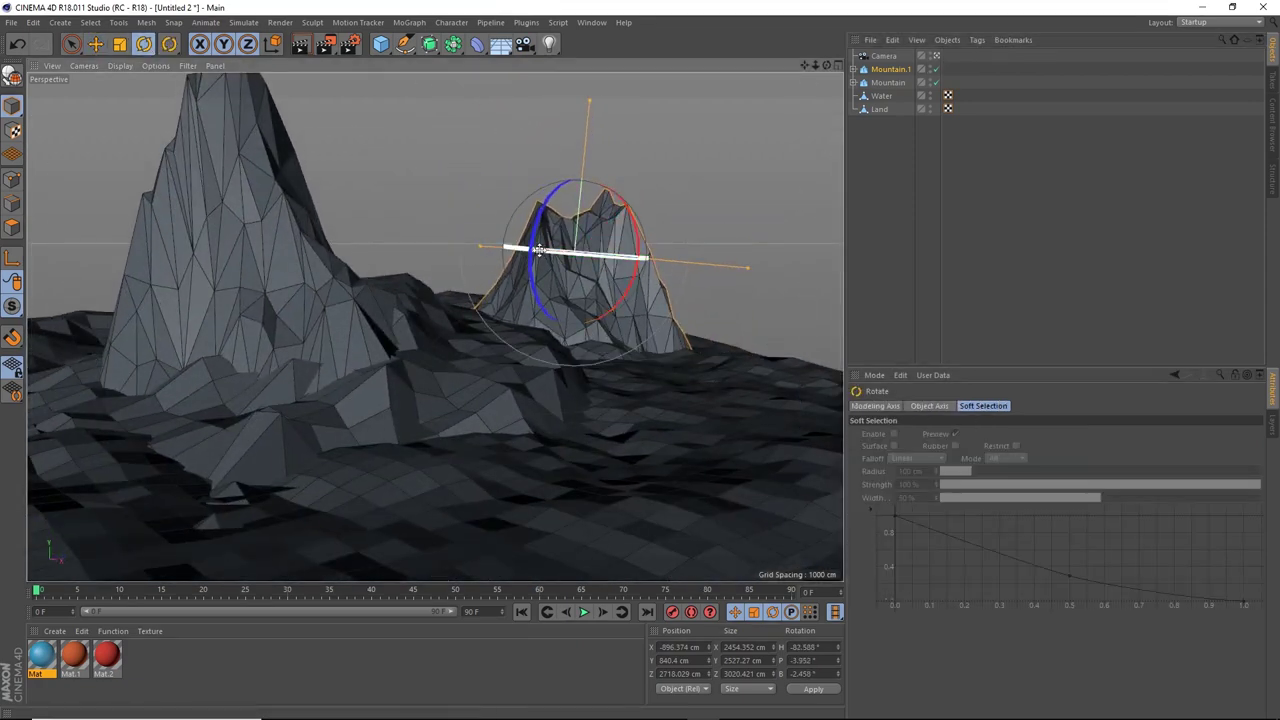
pyautogui.moveTo(538, 250)
pyautogui.mouseDown()
pyautogui.moveTo(740, 240)
pyautogui.moveTo(498, 268)
pyautogui.moveTo(540, 250)
pyautogui.mouseUp()
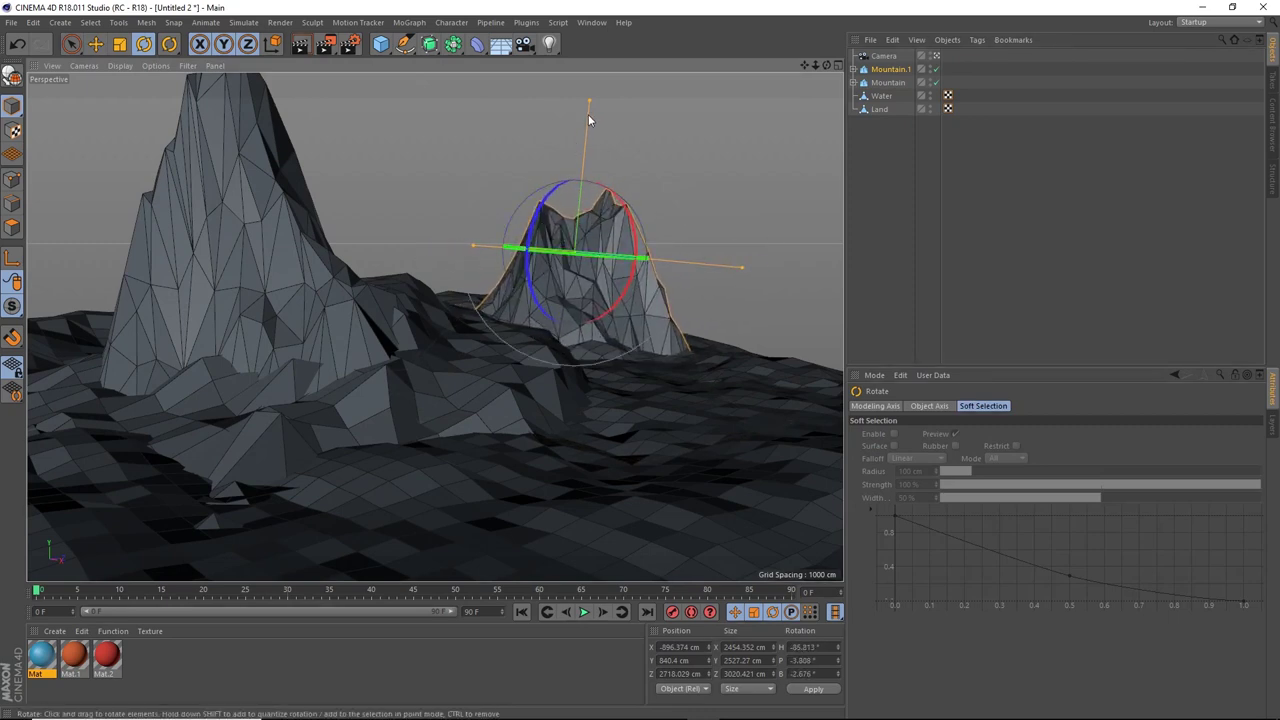
pyautogui.moveTo(768, 276)
pyautogui.mouseDown()
pyautogui.moveTo(752, 277)
pyautogui.moveTo(769, 276)
pyautogui.mouseUp()
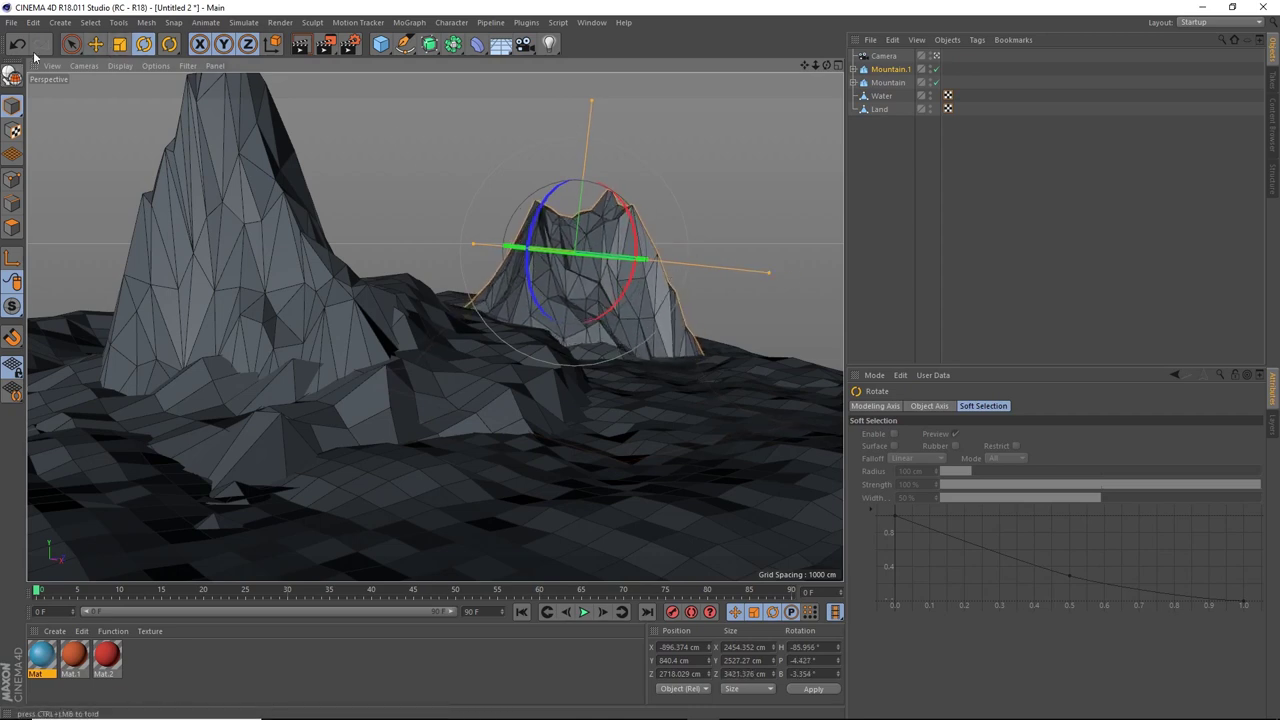
pyautogui.click(95, 46)
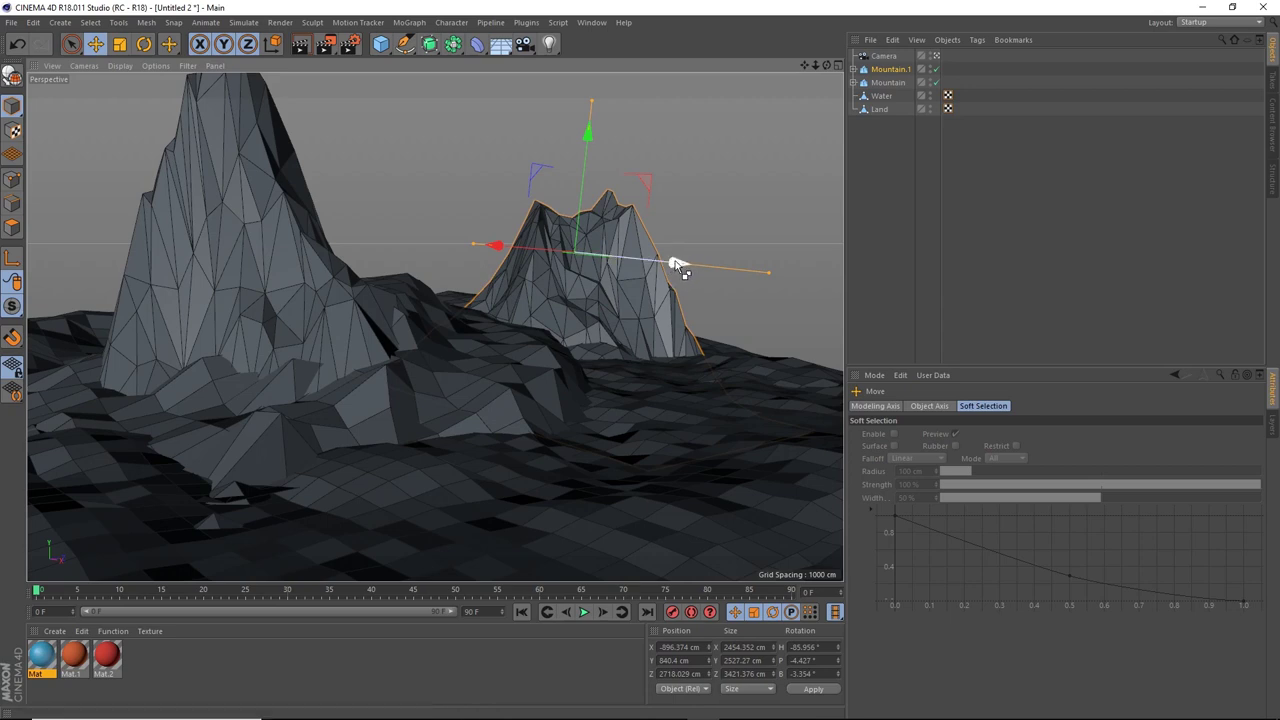
# Copy Mountain.1 rightward as Mountain.2 with Seed 8, turn its heading, and move Camera last.
pyautogui.keyDown('ctrl'); pyautogui.moveTo(678, 268); pyautogui.dragTo(824, 309); pyautogui.keyUp('ctrl')
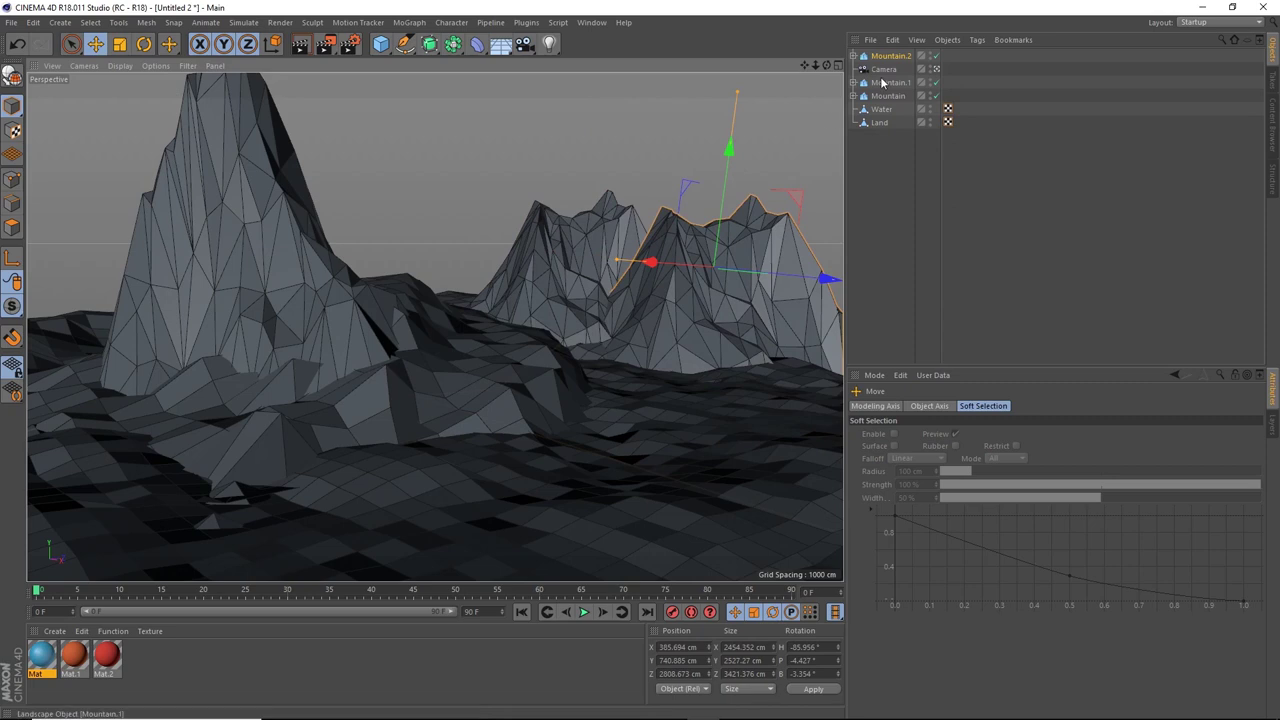
pyautogui.moveTo(880, 70); pyautogui.dragTo(885, 151)
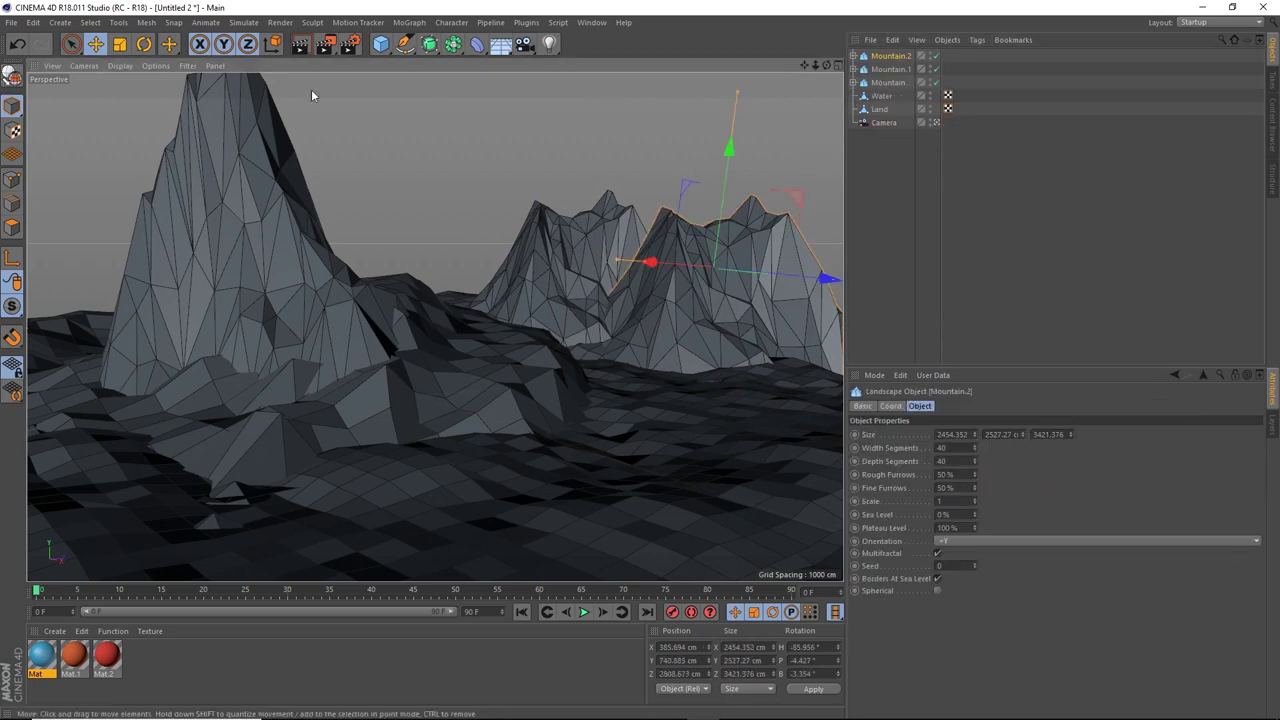
pyautogui.click(973, 564)
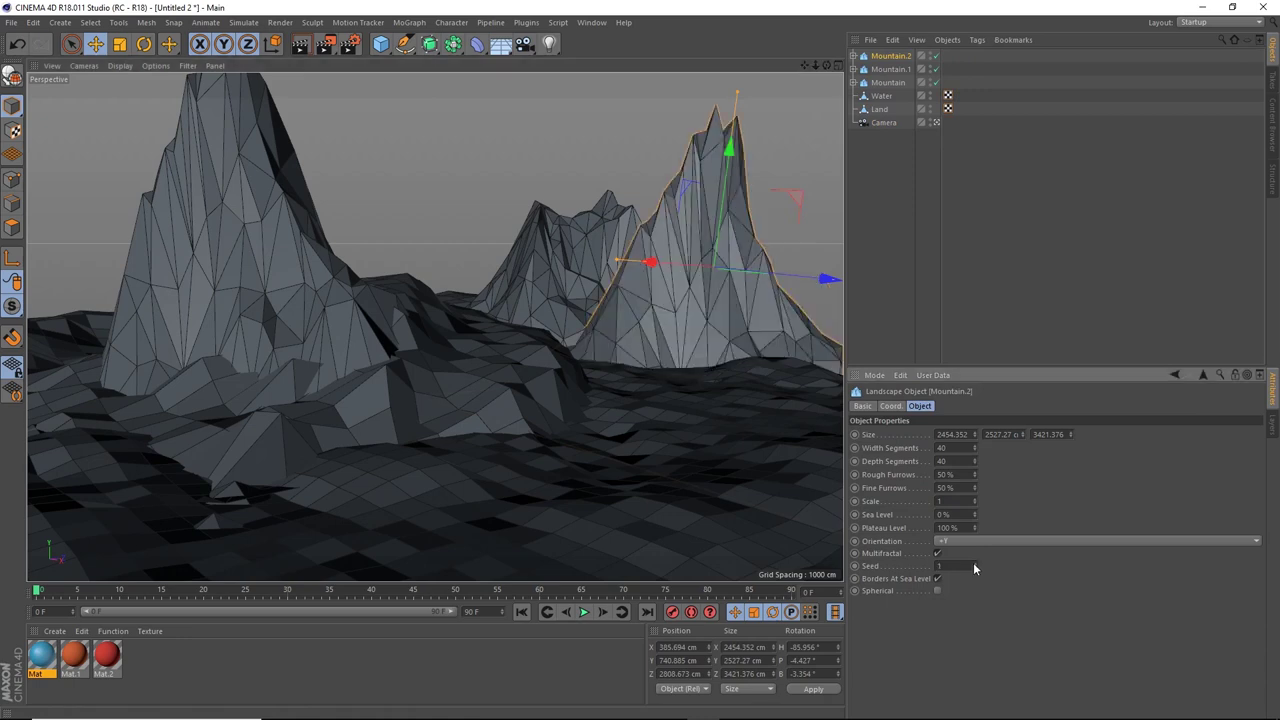
pyautogui.click(973, 563)
pyautogui.click(973, 563)
pyautogui.click(973, 563)
pyautogui.click(973, 563)
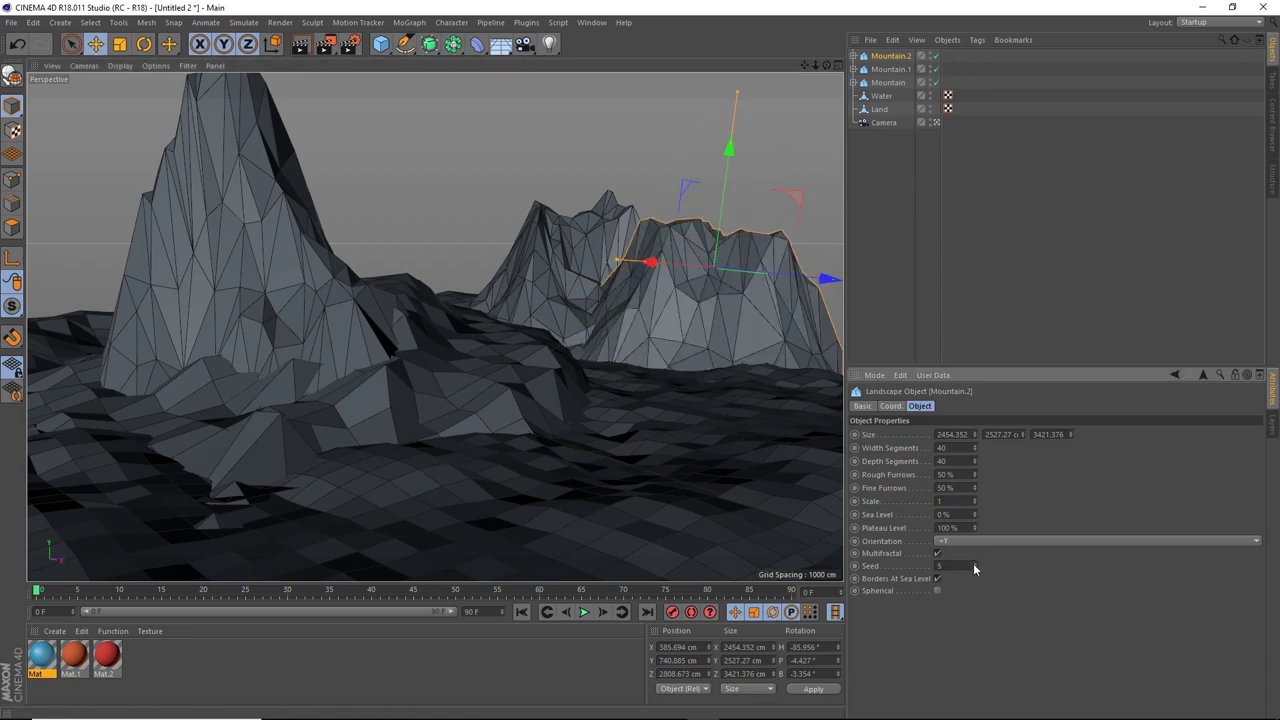
pyautogui.click(973, 563)
pyautogui.click(973, 563)
pyautogui.click(974, 564)
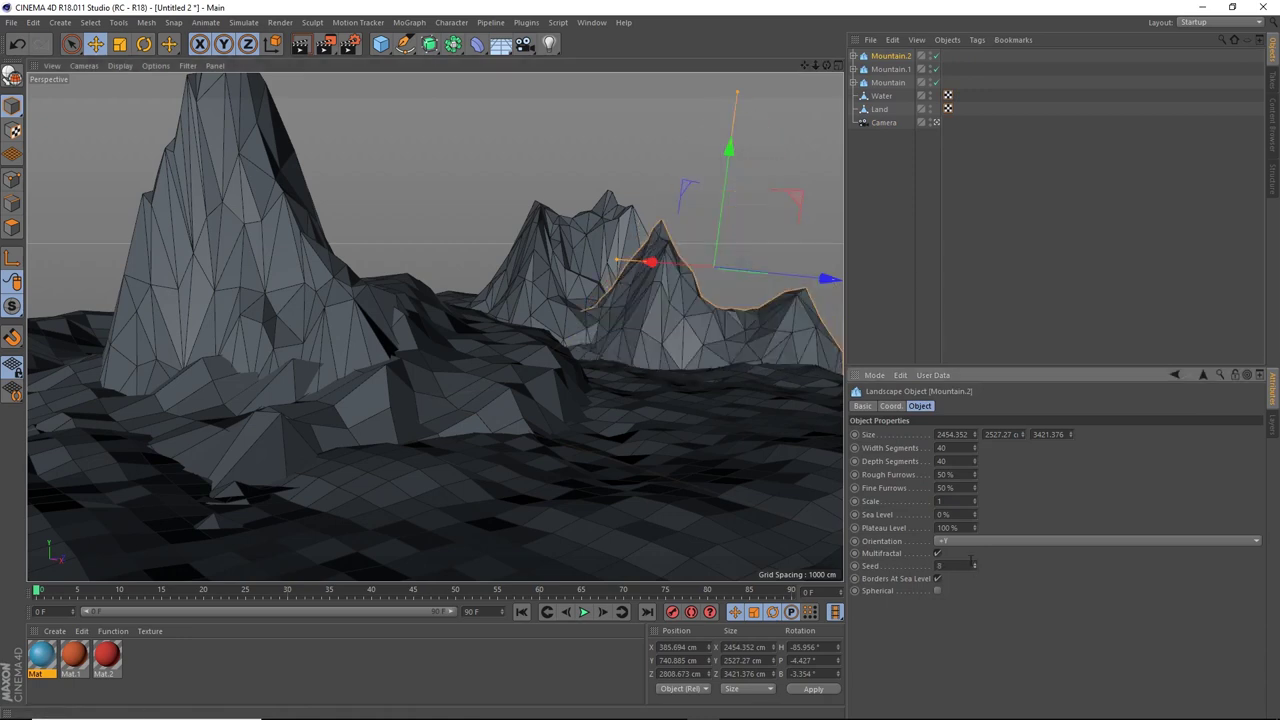
pyautogui.press('r')
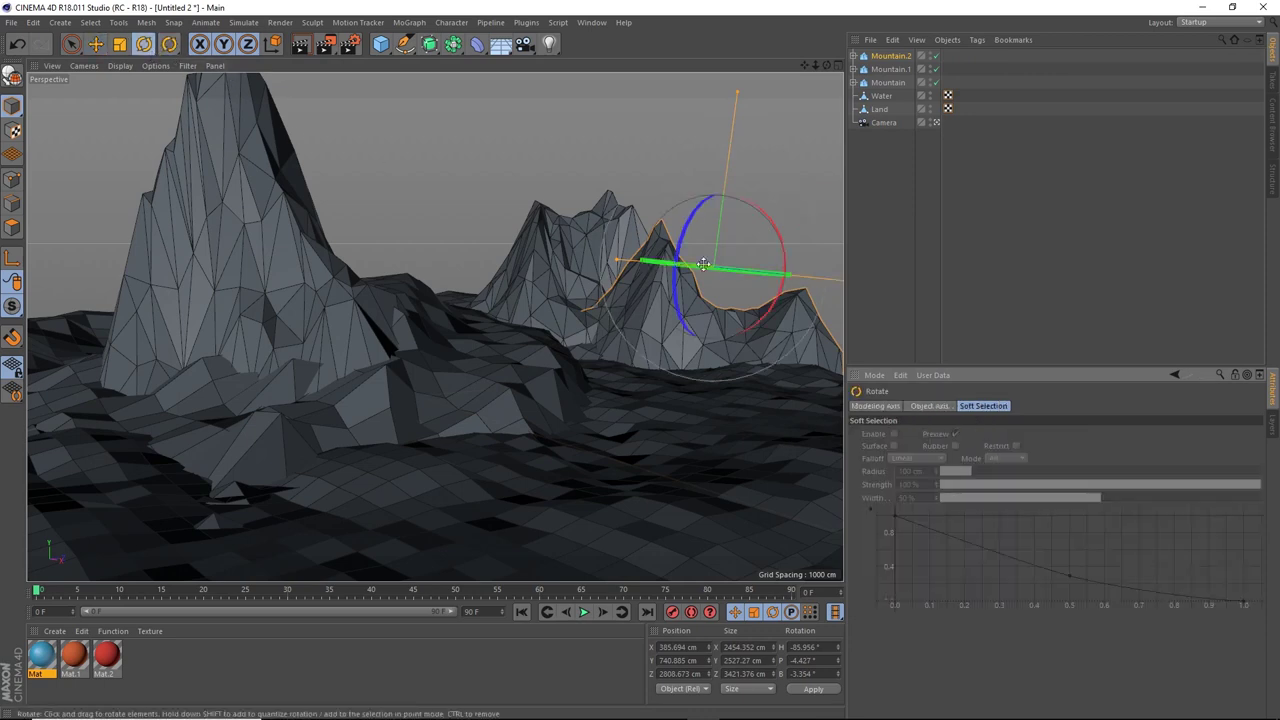
pyautogui.moveTo(703, 263); pyautogui.dragTo(447, 257)
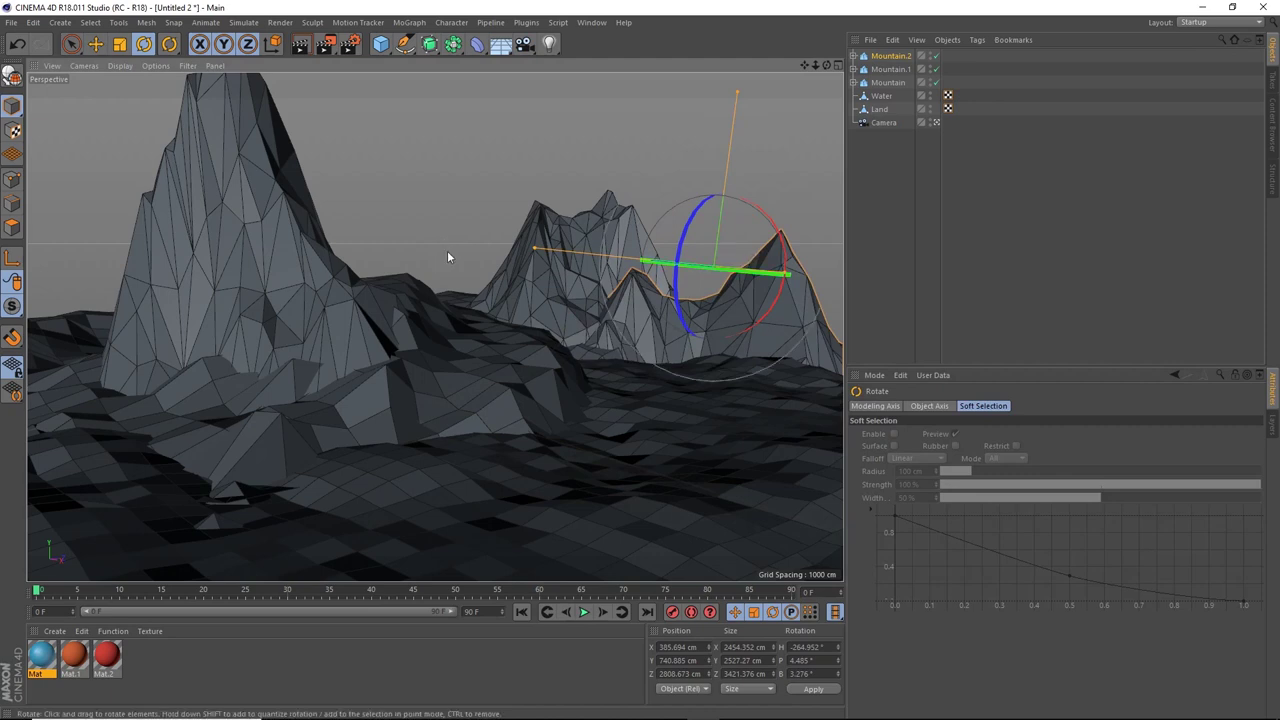
# Copy Mountain.1 and slide the copy, Mountain.3, further to the left and back.
pyautogui.click(543, 259)
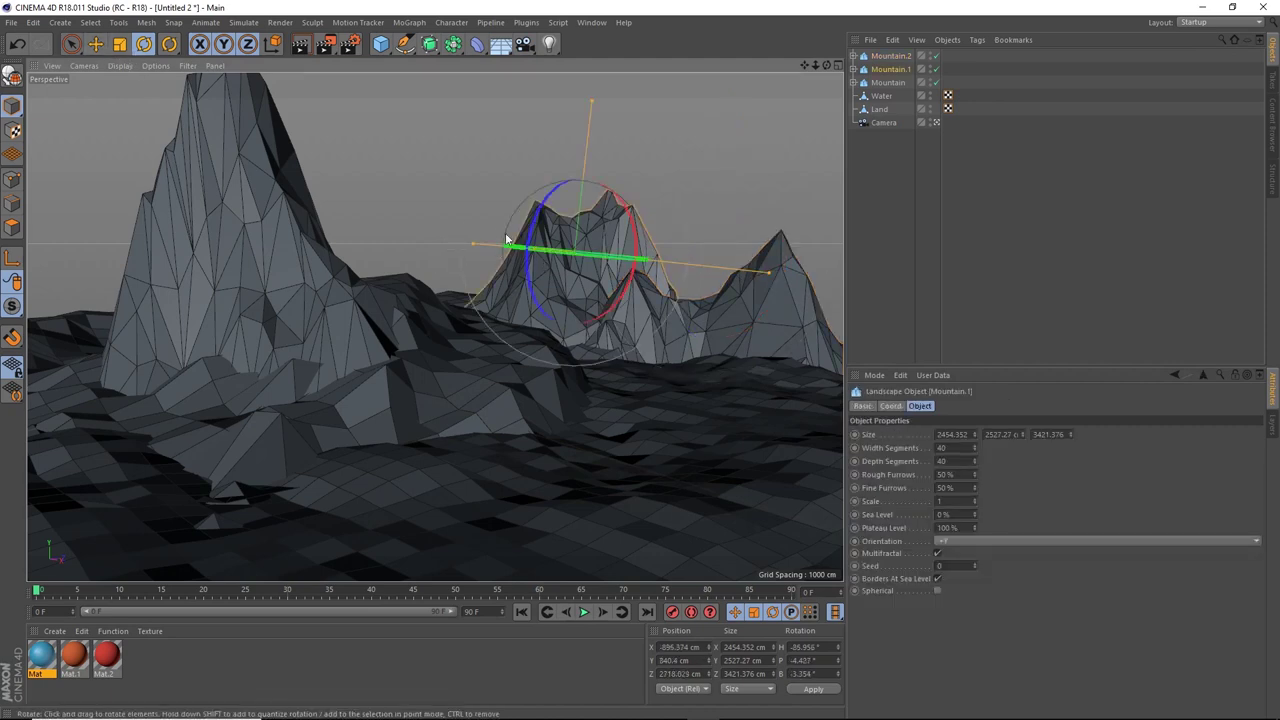
pyautogui.click(96, 43)
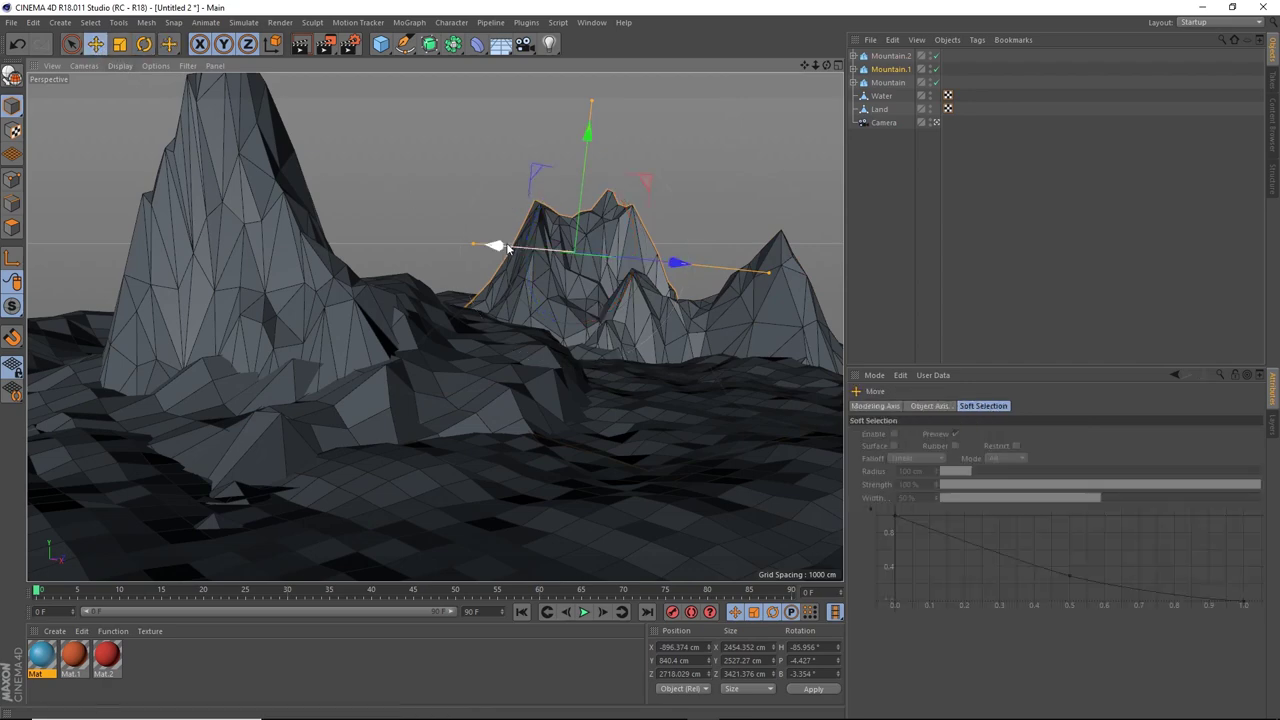
pyautogui.moveTo(490, 246); pyautogui.dragTo(359, 212)
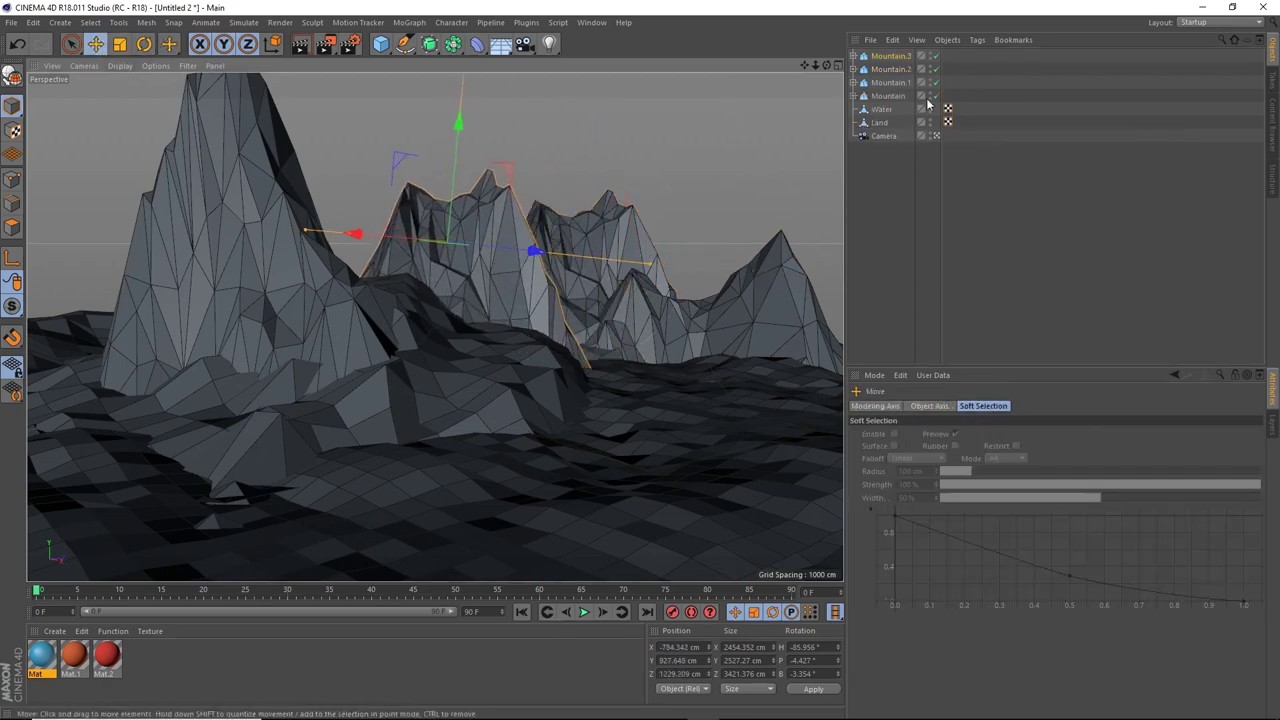
pyautogui.click(936, 135)
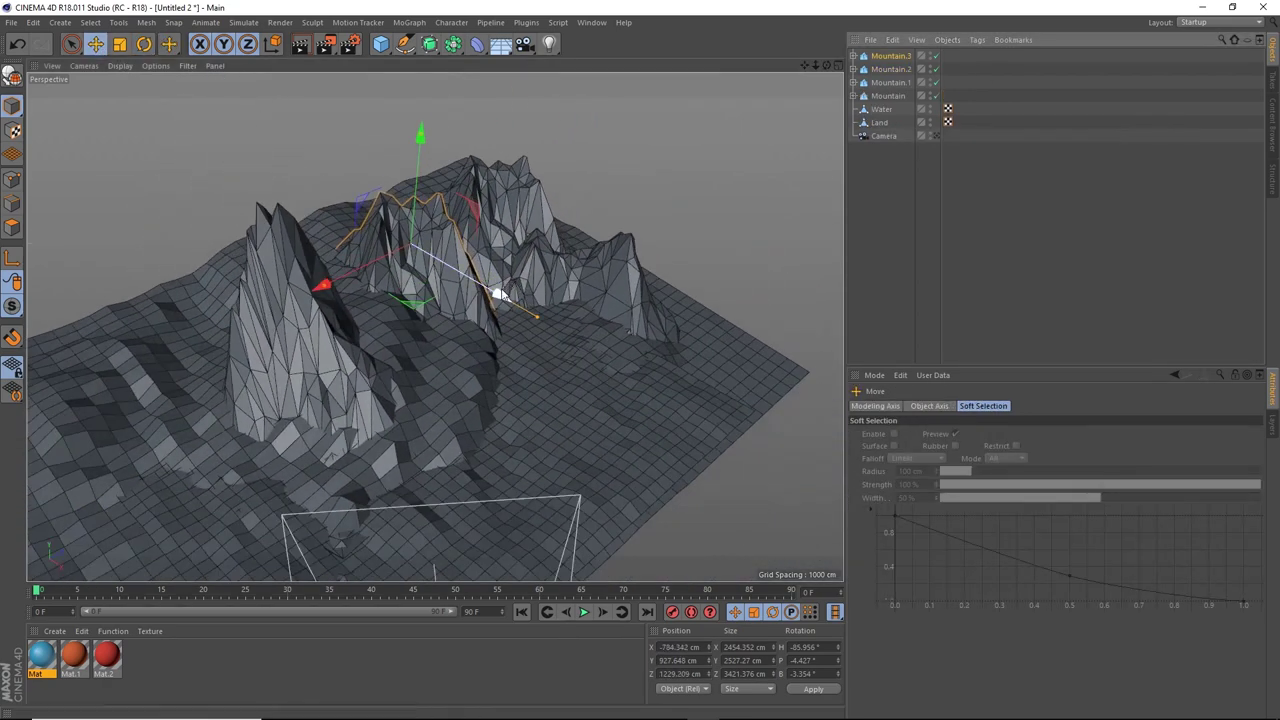
pyautogui.moveTo(500, 289); pyautogui.dragTo(378, 236)
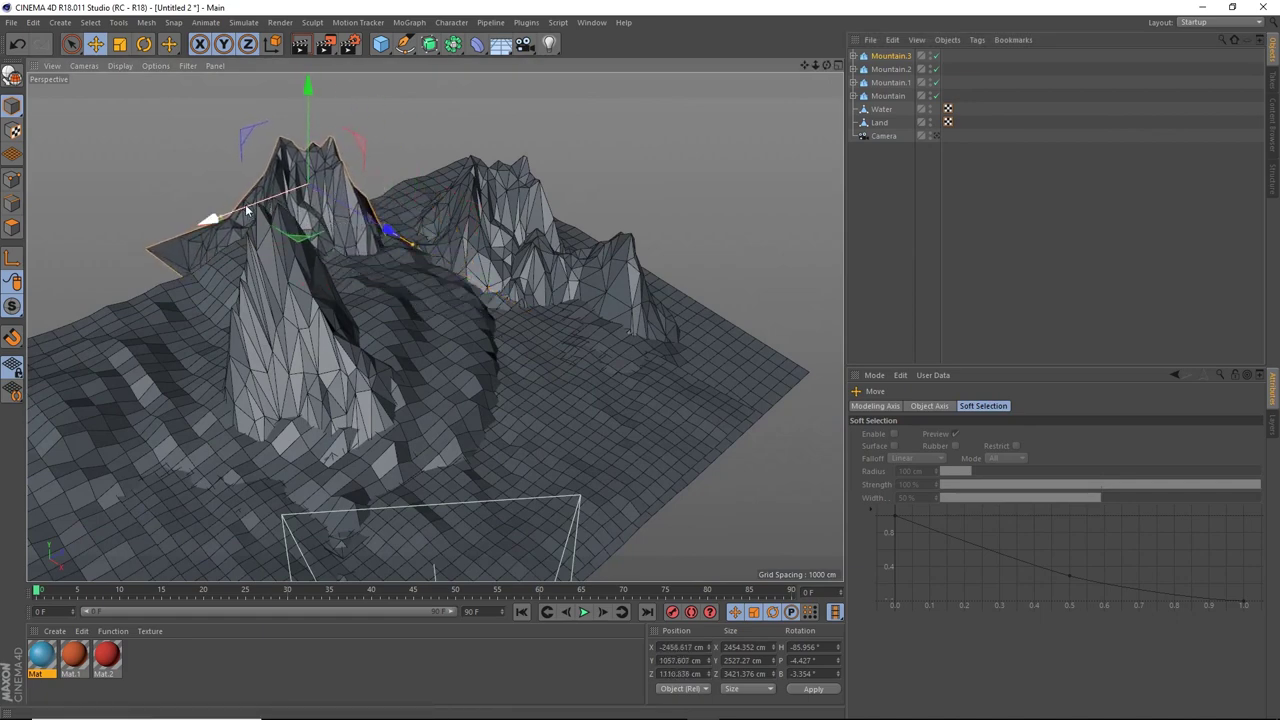
pyautogui.moveTo(250, 214); pyautogui.dragTo(274, 204)
# Set Mountain.3's Landscape Seed to 10 and turn it to a new heading.
pyautogui.click(892, 56)
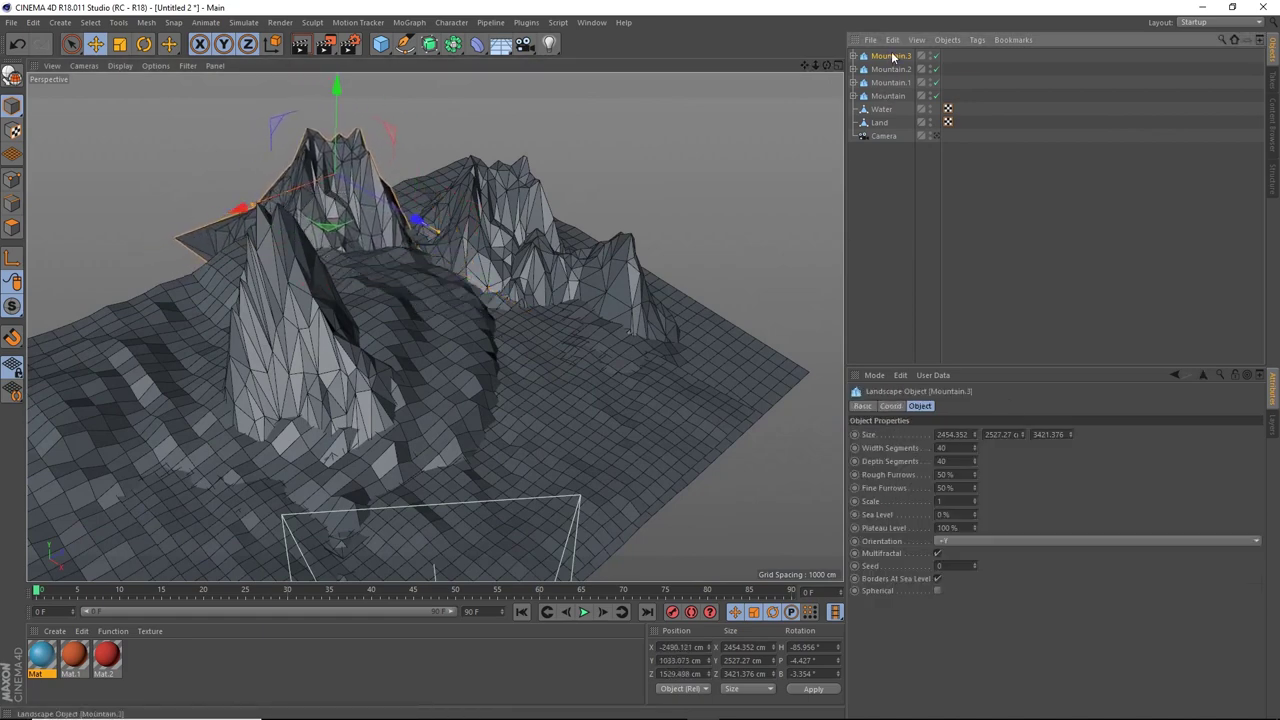
pyautogui.click(974, 563)
pyautogui.click(974, 563)
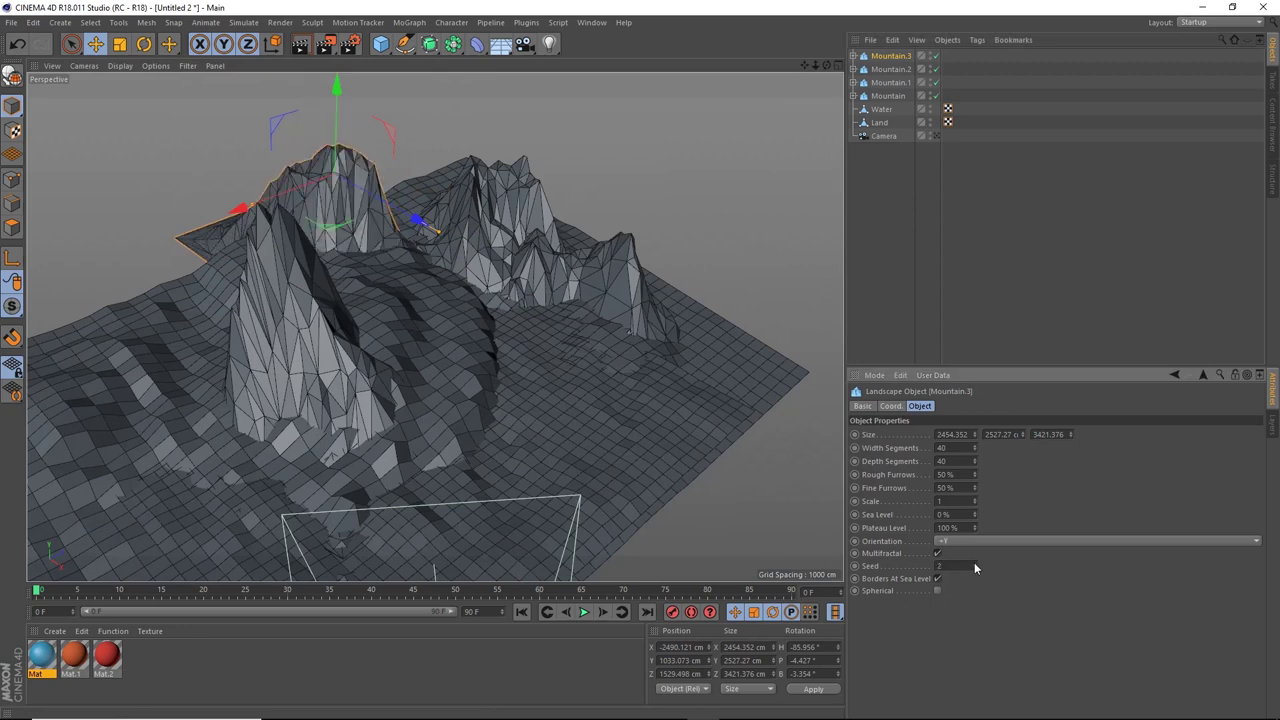
pyautogui.click(974, 563)
pyautogui.click(974, 563)
pyautogui.click(974, 563)
pyautogui.click(974, 563)
pyautogui.click(974, 563)
pyautogui.click(974, 563)
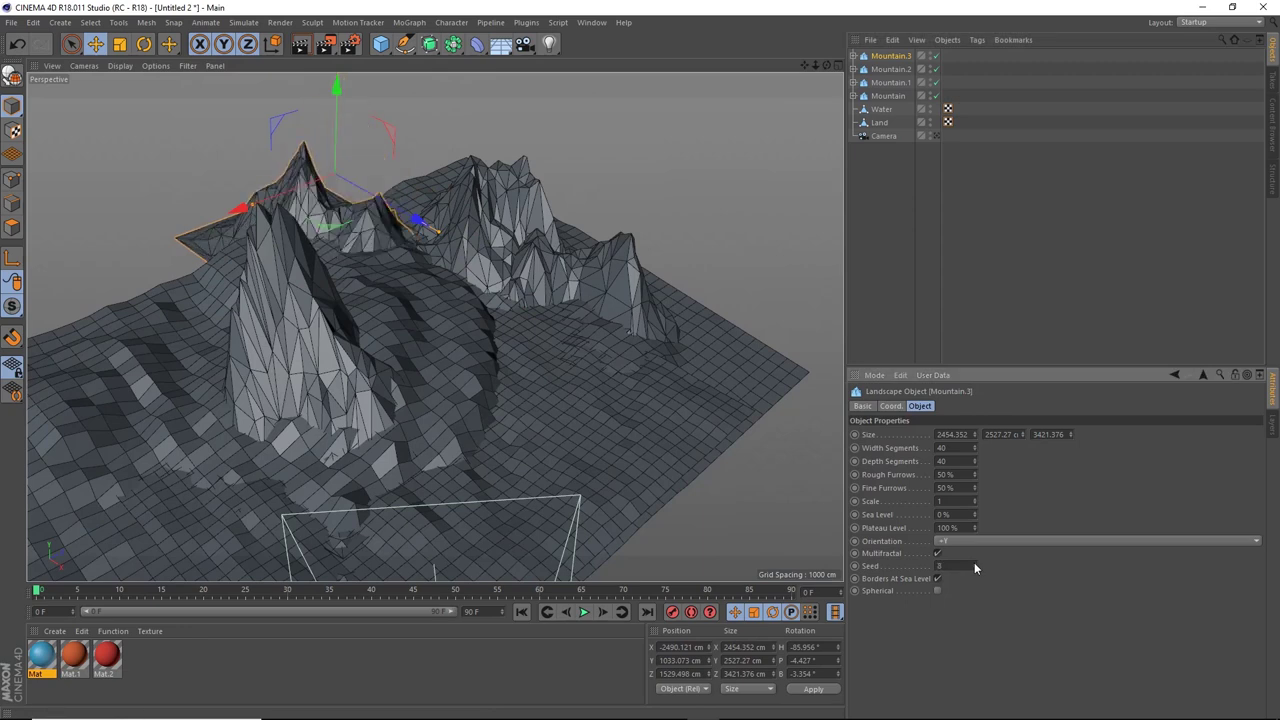
pyautogui.click(974, 565)
pyautogui.click(974, 565)
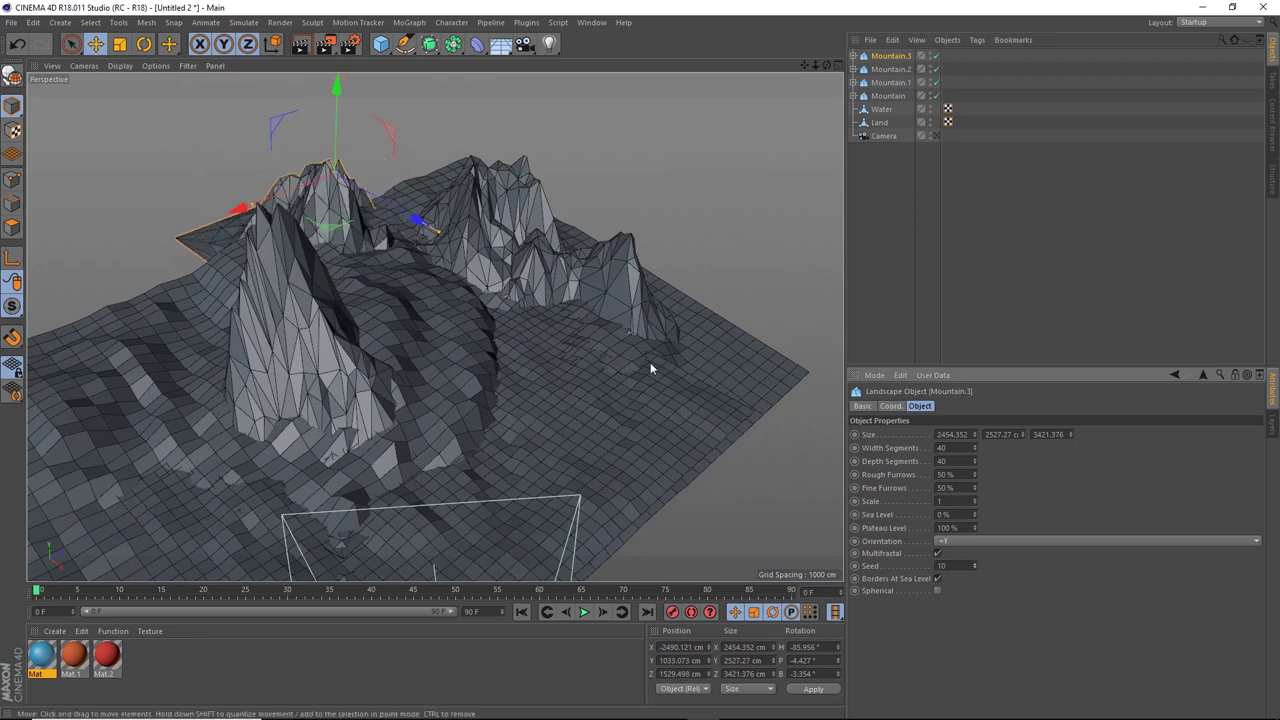
pyautogui.click(143, 43)
pyautogui.moveTo(258, 206); pyautogui.dragTo(100, 247)
# Rotate Mountain.4 and move it down and left toward the valley, checking the camera view.
pyautogui.click(95, 43)
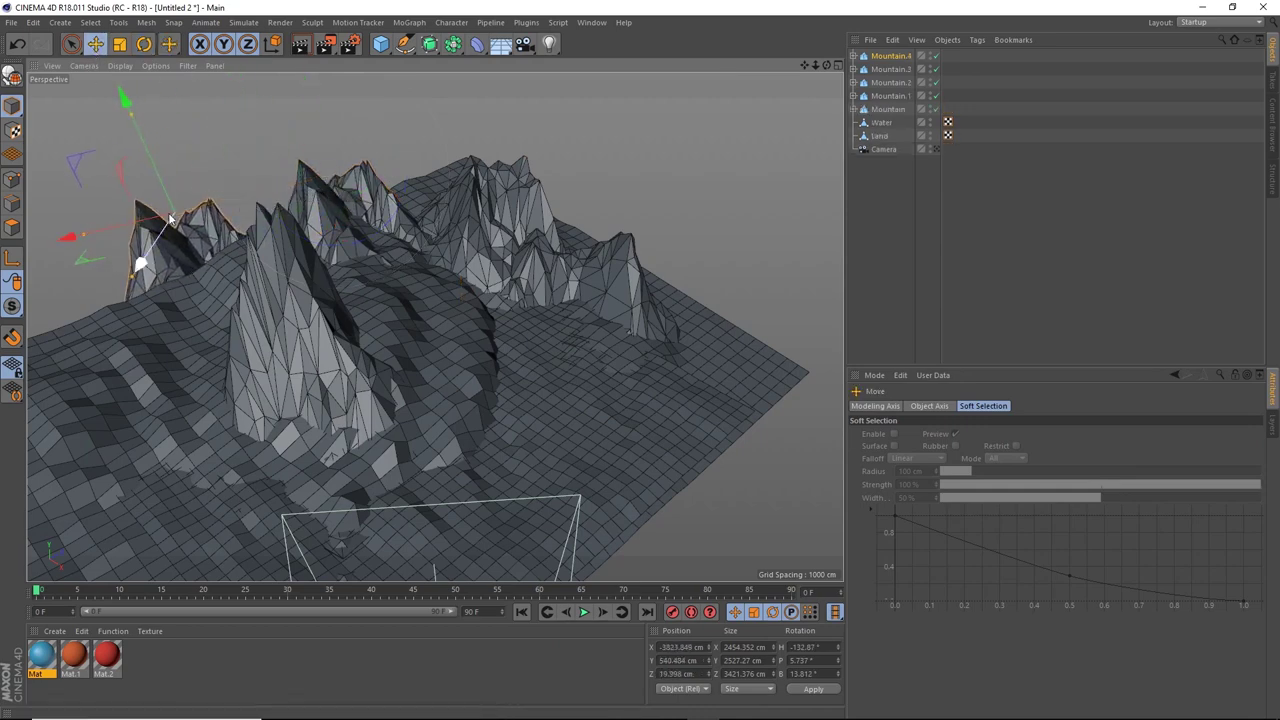
pyautogui.click(144, 43)
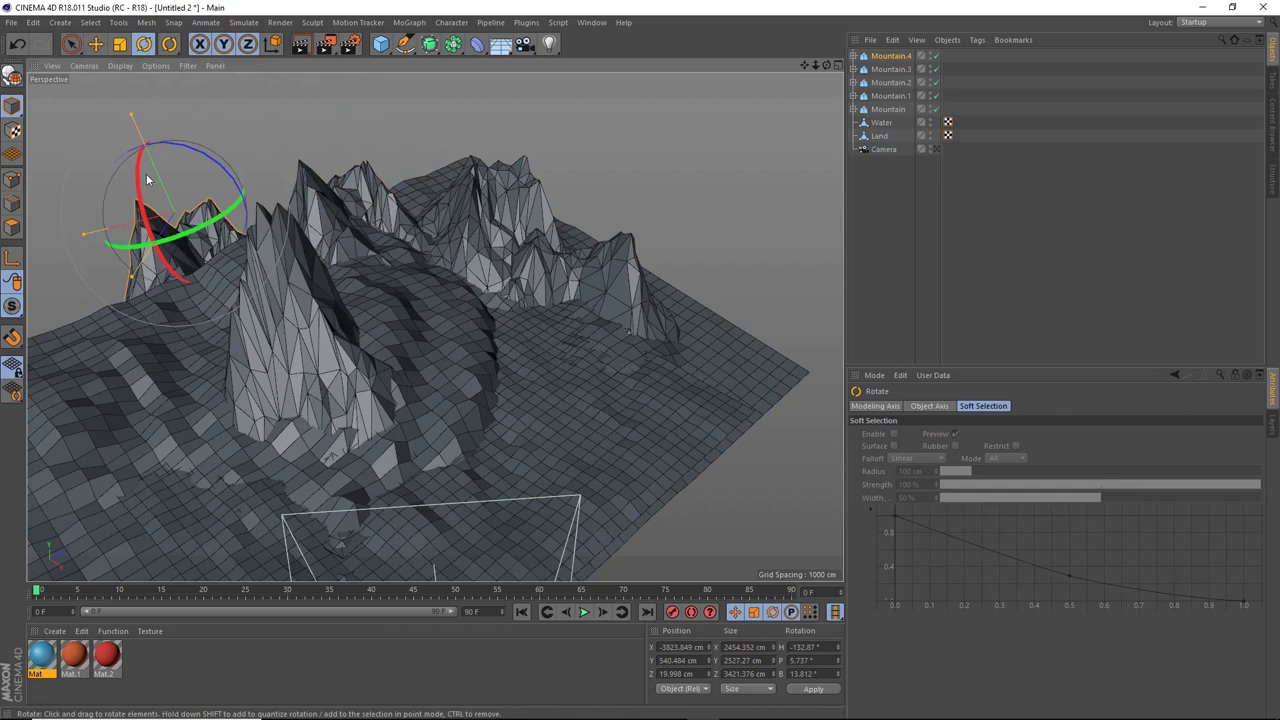
pyautogui.moveTo(147, 179); pyautogui.dragTo(238, 178)
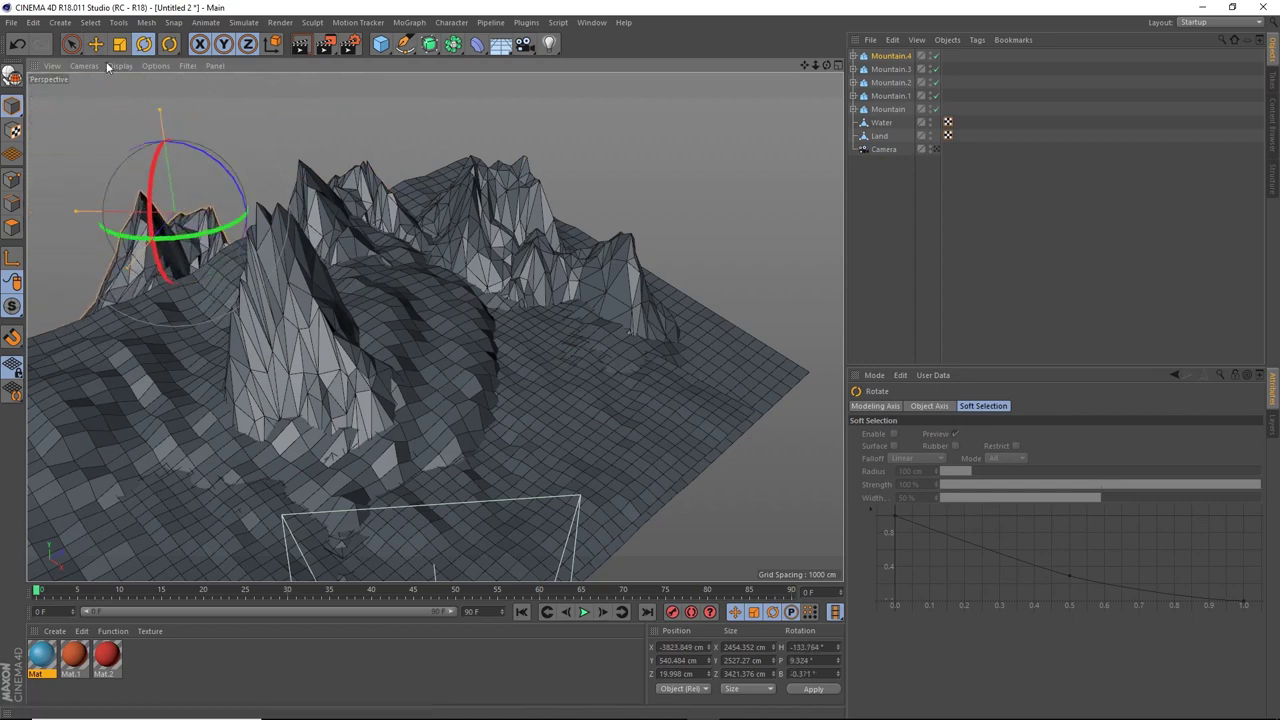
pyautogui.click(95, 43)
pyautogui.moveTo(150, 248); pyautogui.dragTo(130, 378)
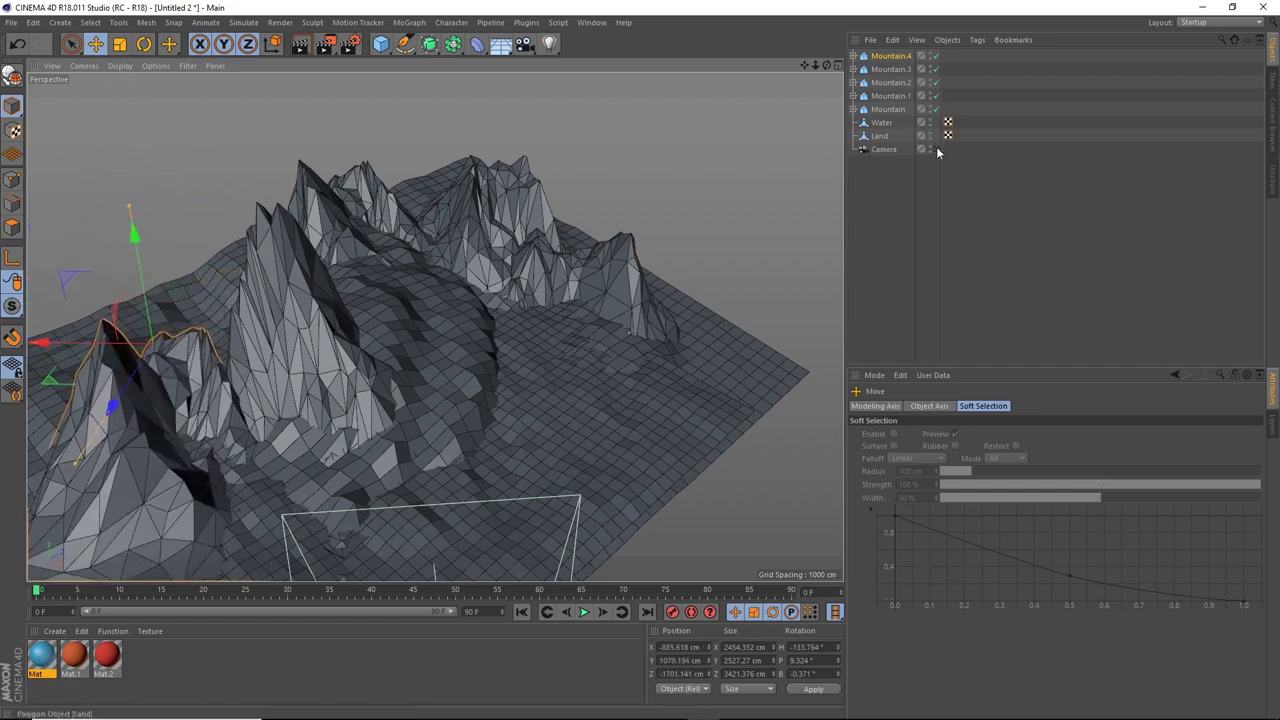
pyautogui.click(936, 149)
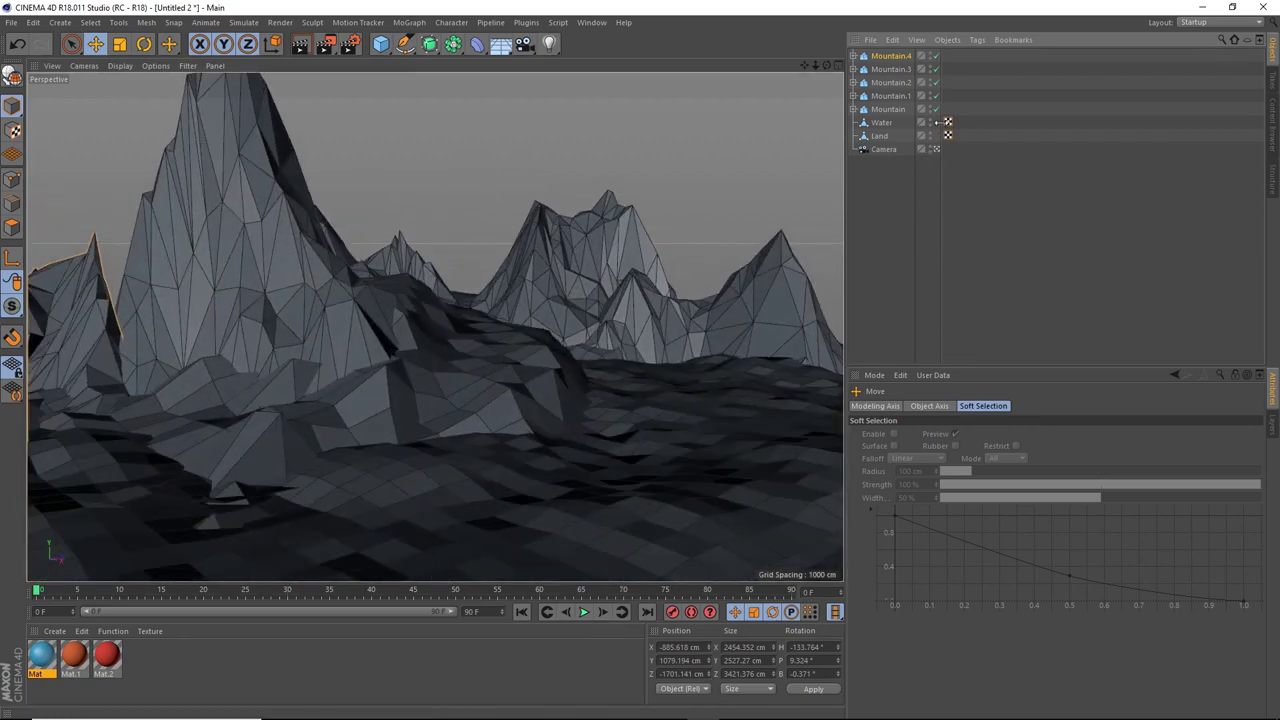
pyautogui.click(936, 149)
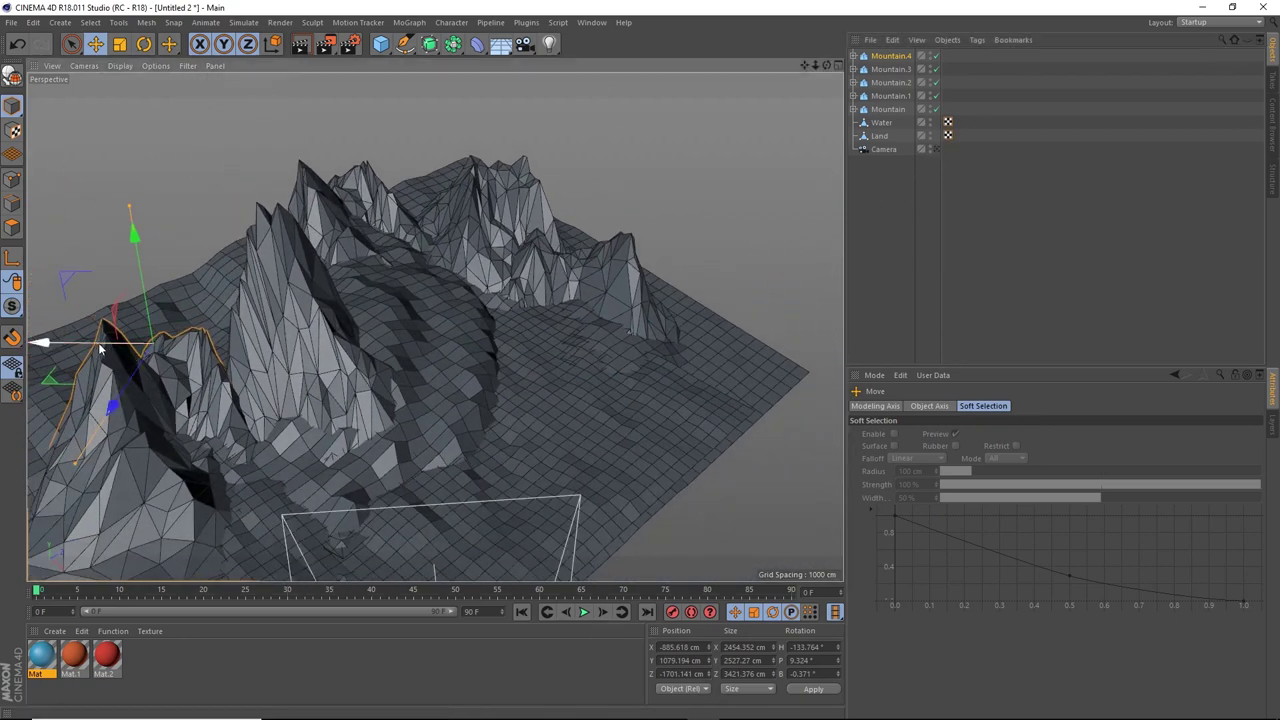
pyautogui.moveTo(42, 337); pyautogui.dragTo(138, 372)
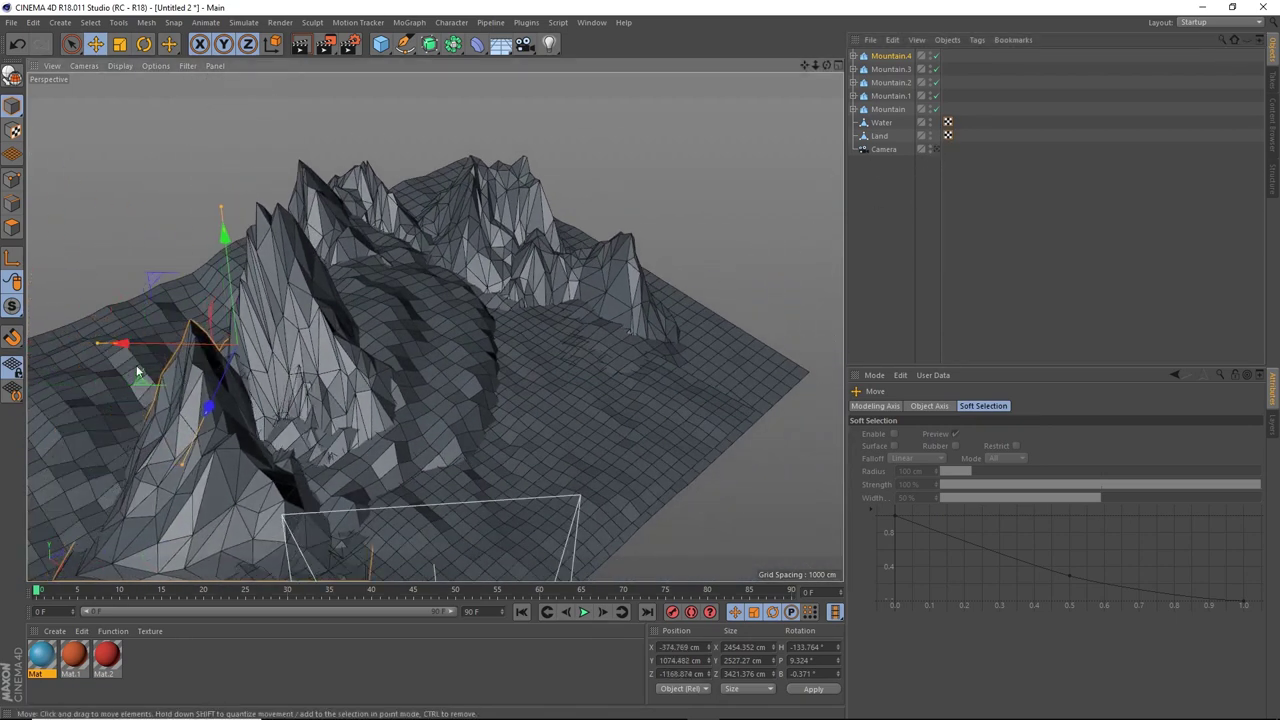
# Turn Mountain.4's heading to about −95° and reposition it within the camera framing.
pyautogui.click(144, 43)
pyautogui.moveTo(250, 380); pyautogui.dragTo(278, 370)
pyautogui.click(936, 149)
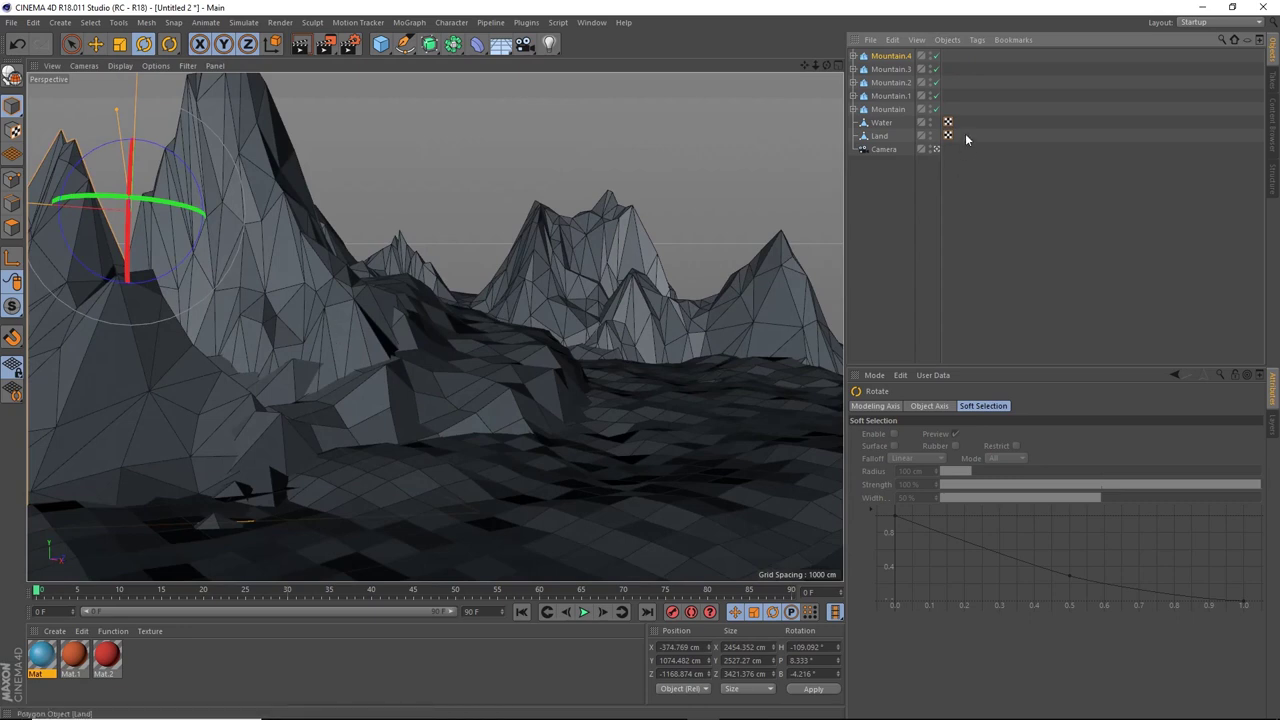
pyautogui.click(96, 45)
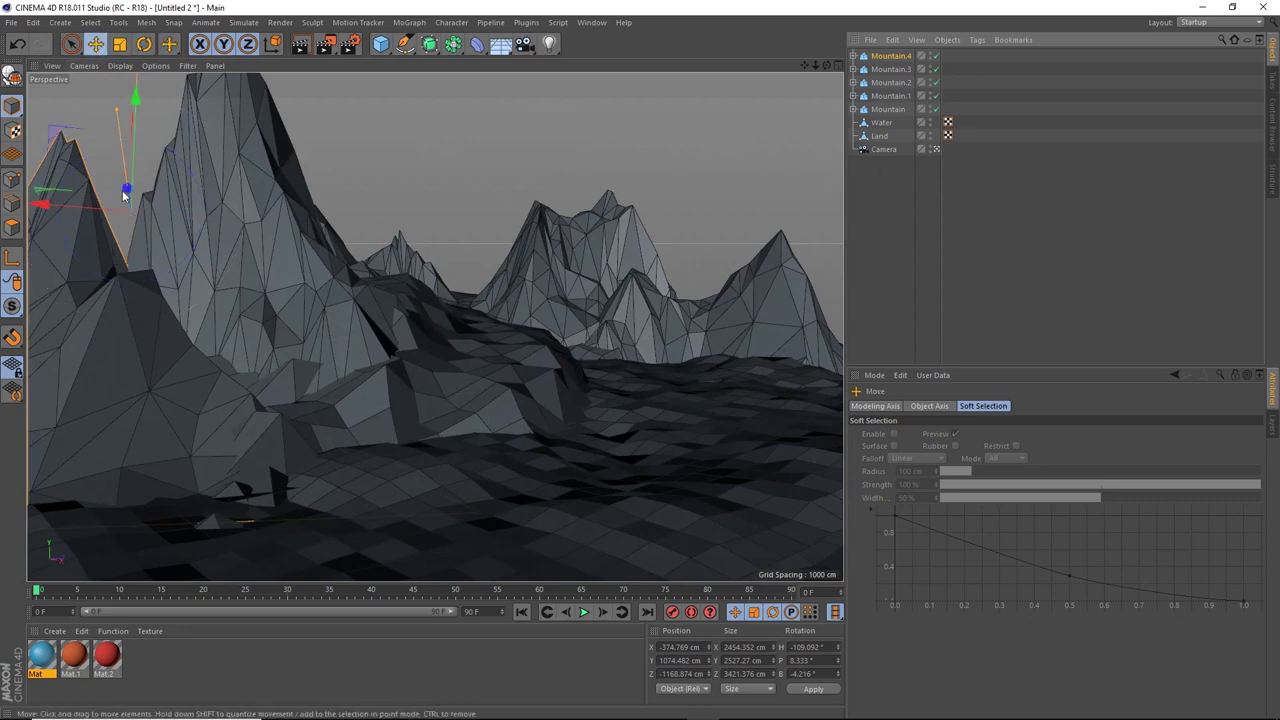
pyautogui.moveTo(114, 206); pyautogui.dragTo(80, 143)
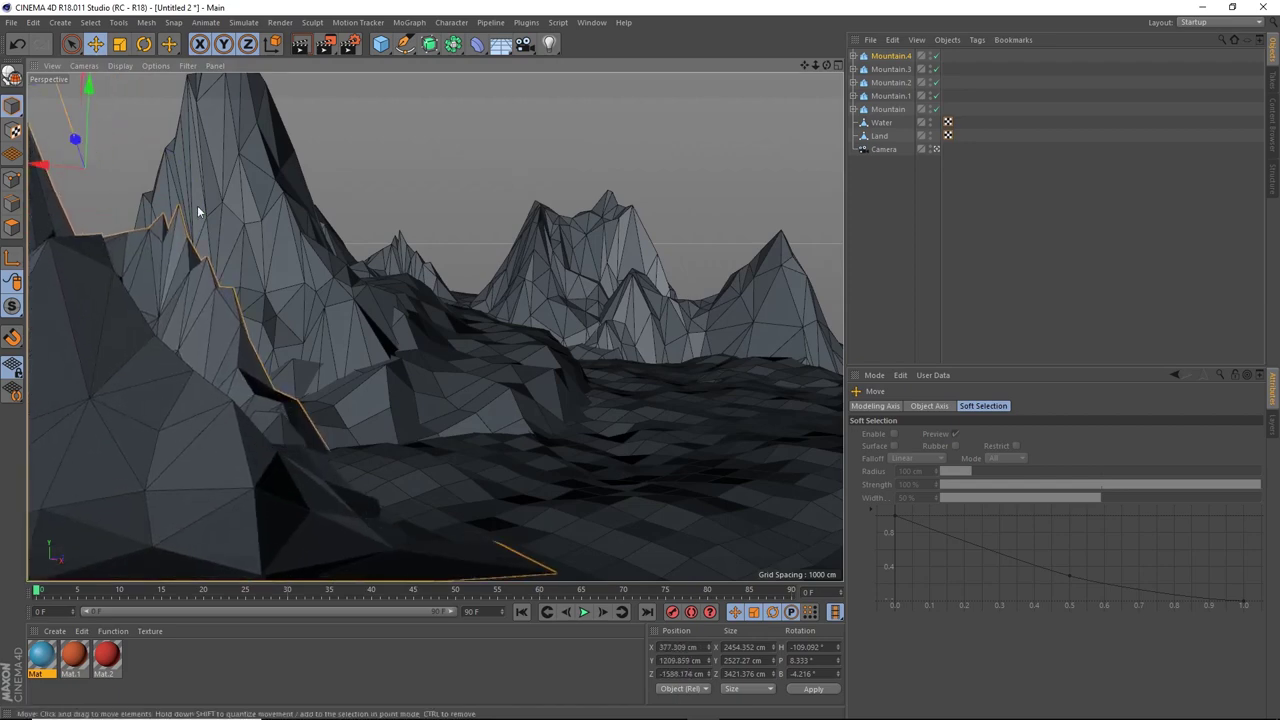
pyautogui.click(936, 149)
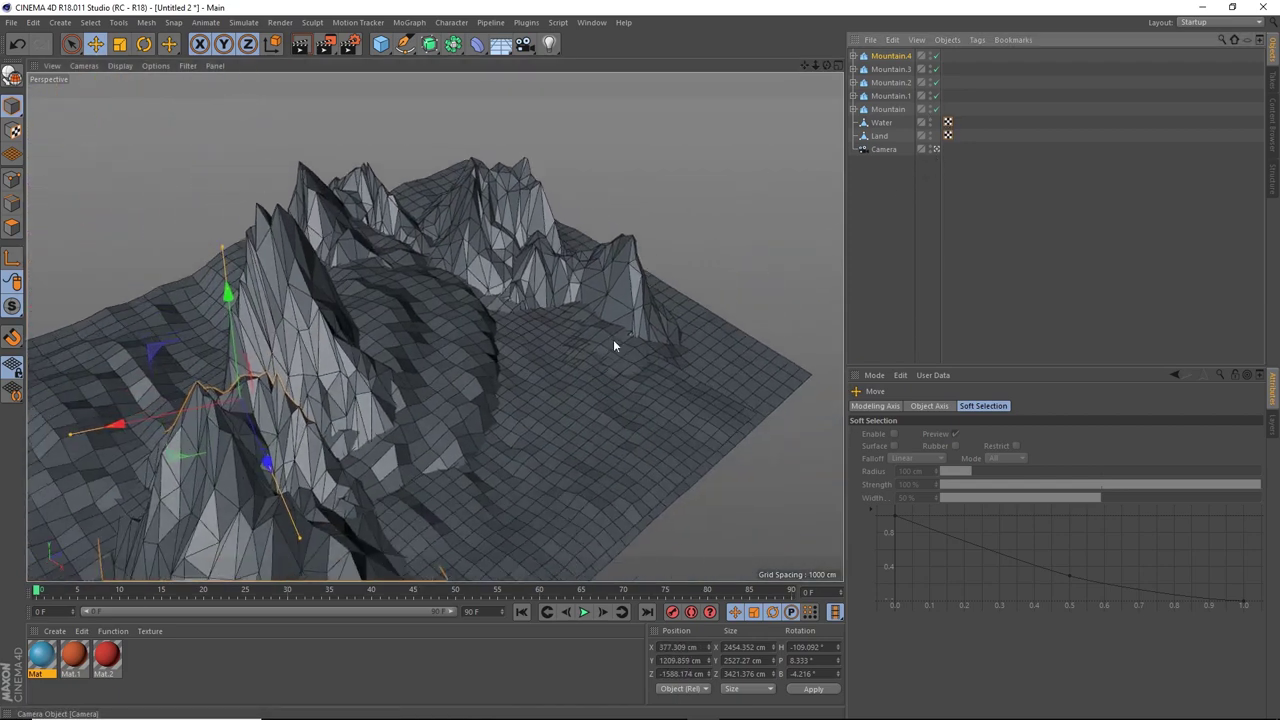
# Turn Mountain.4 to H −56.306° and sink it to Y 610.776 cm, checking through the camera.
pyautogui.click(144, 43)
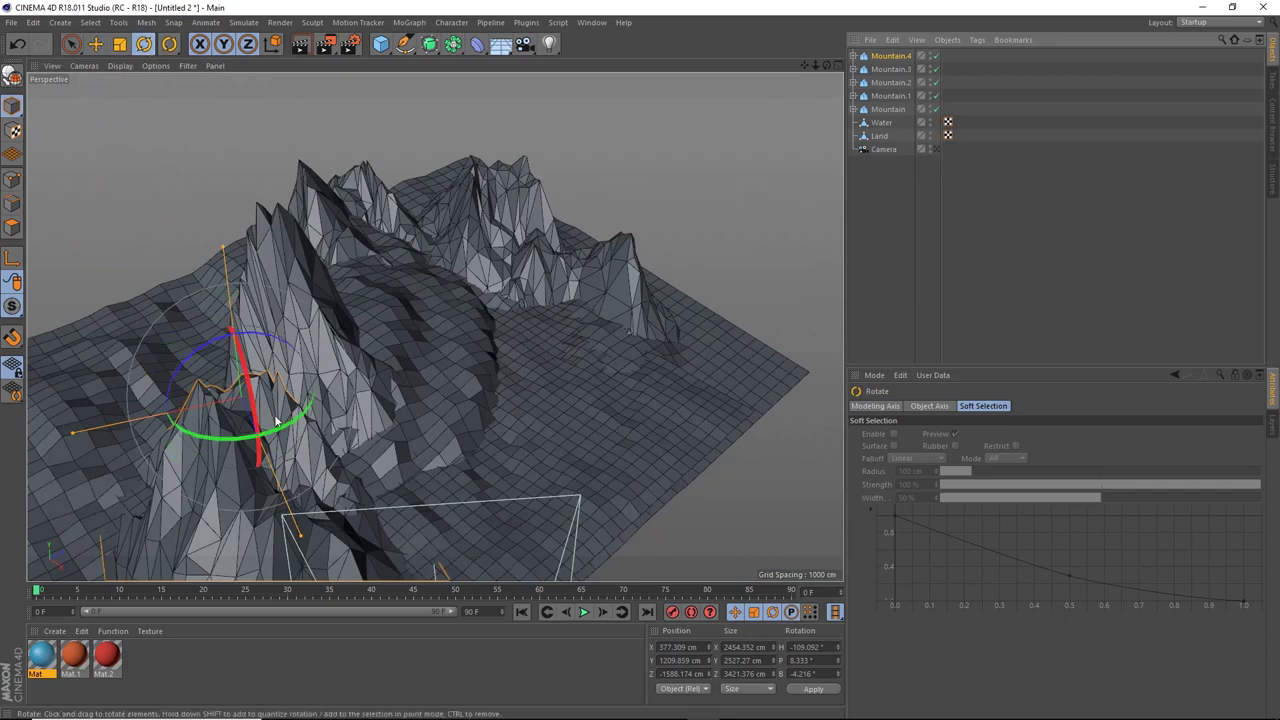
pyautogui.moveTo(250, 430); pyautogui.dragTo(419, 388)
pyautogui.click(937, 149)
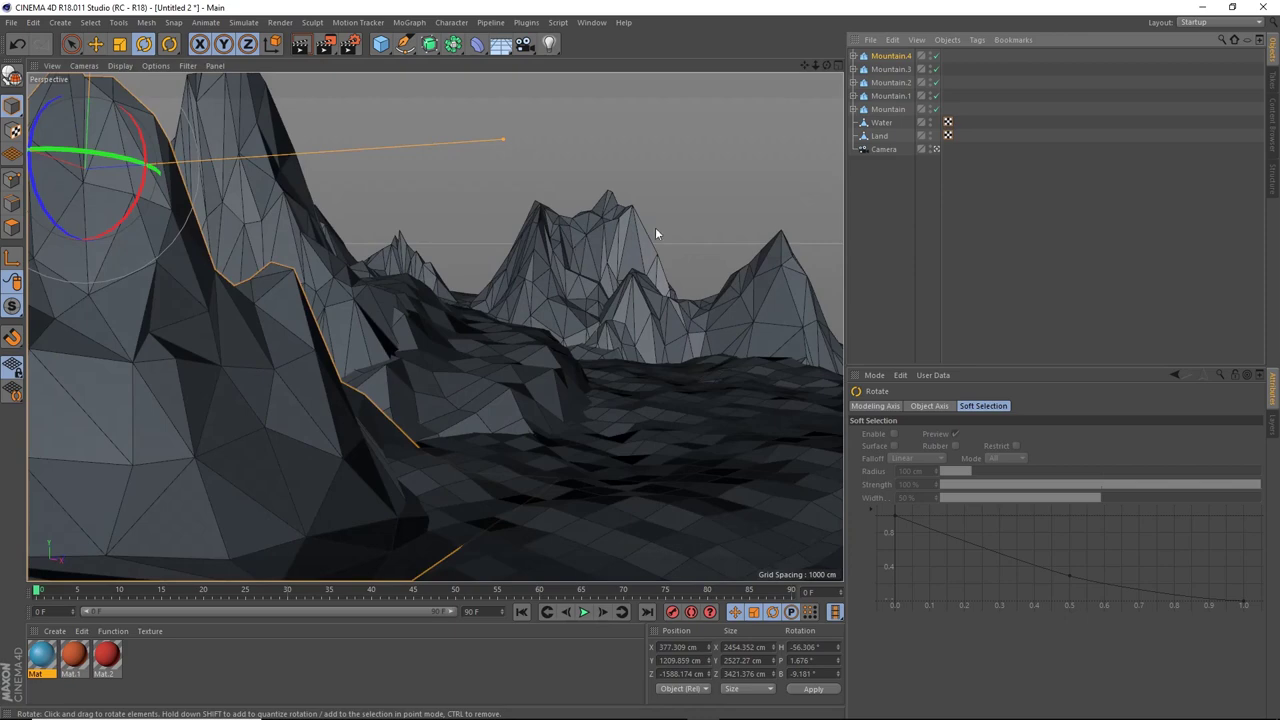
pyautogui.click(938, 148)
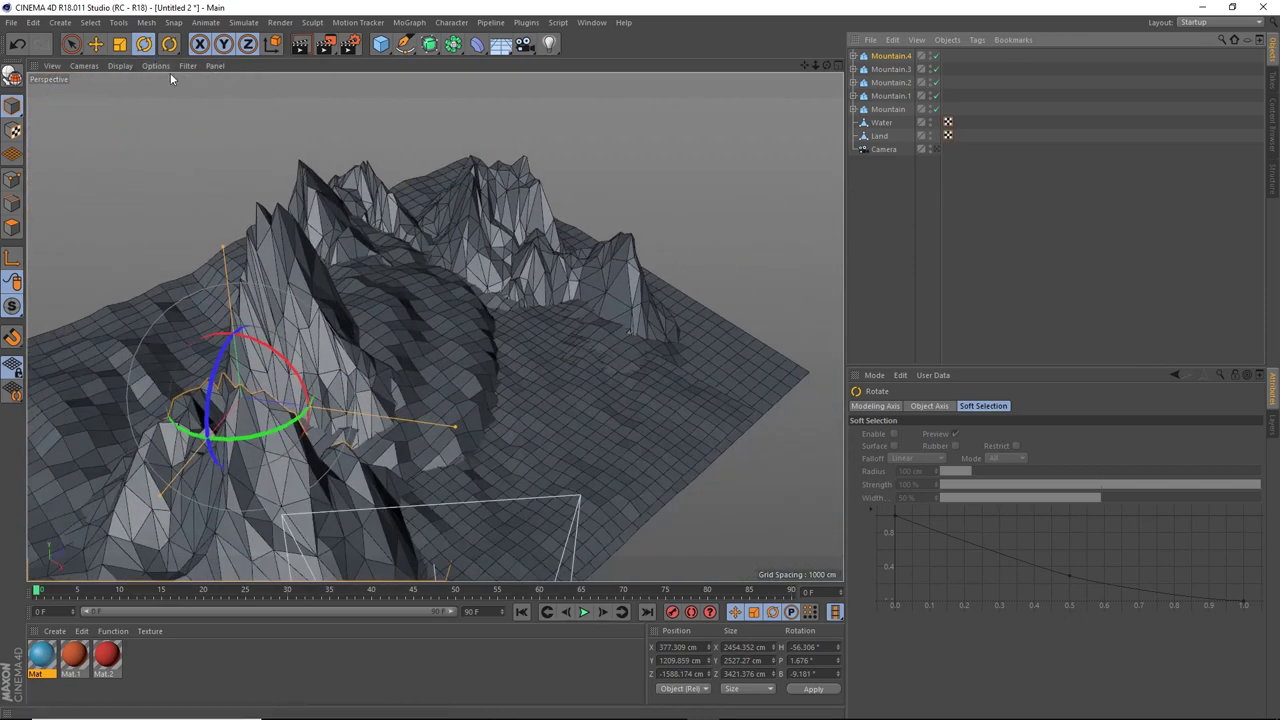
pyautogui.click(95, 43)
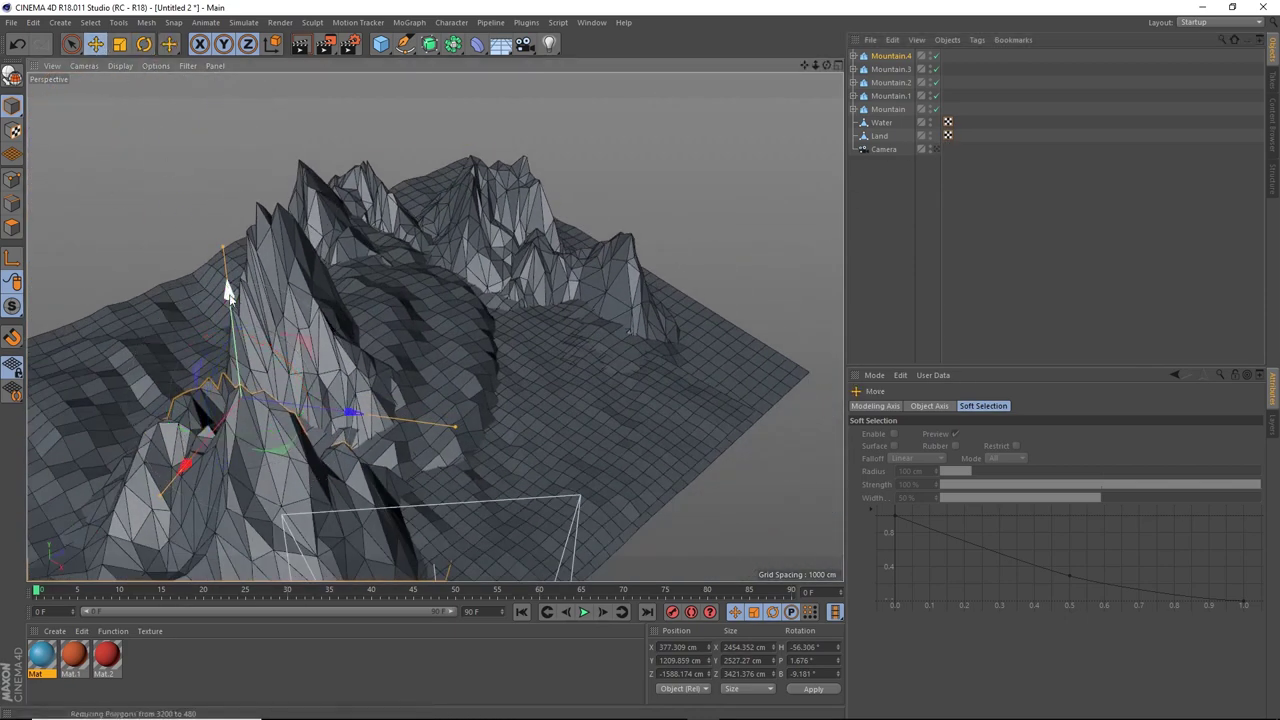
pyautogui.moveTo(232, 301); pyautogui.dragTo(236, 369)
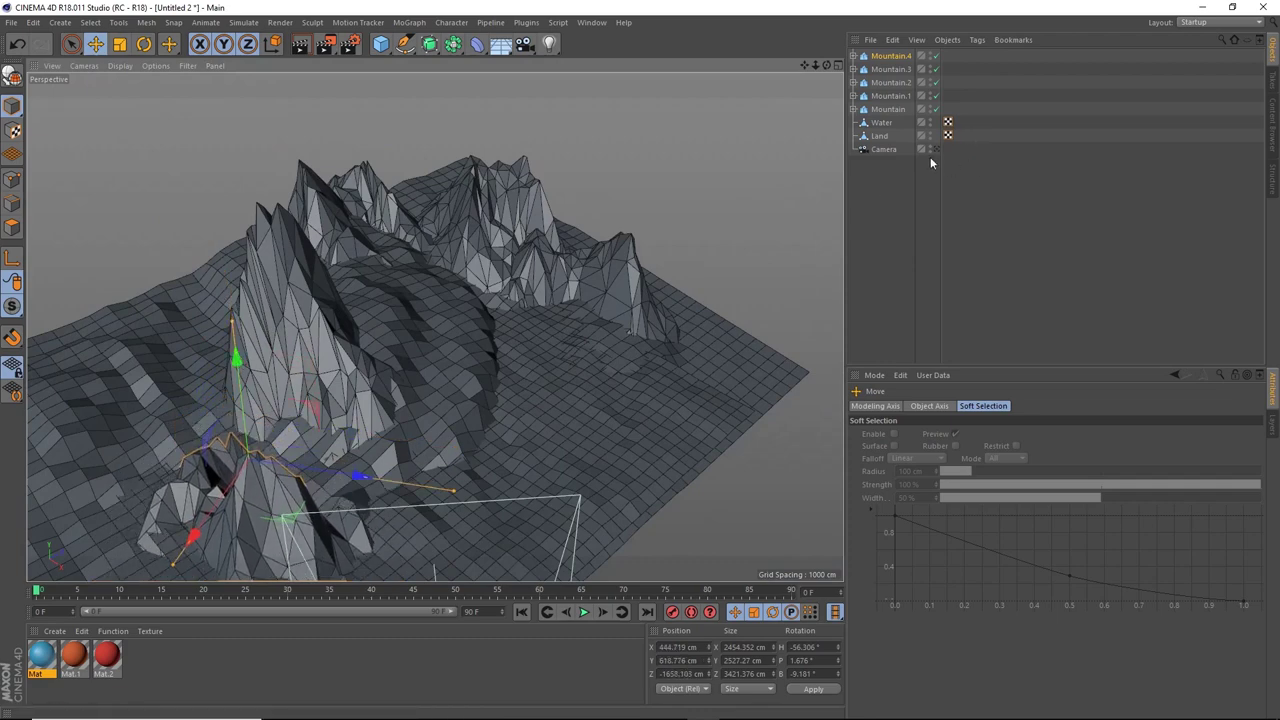
pyautogui.click(936, 149)
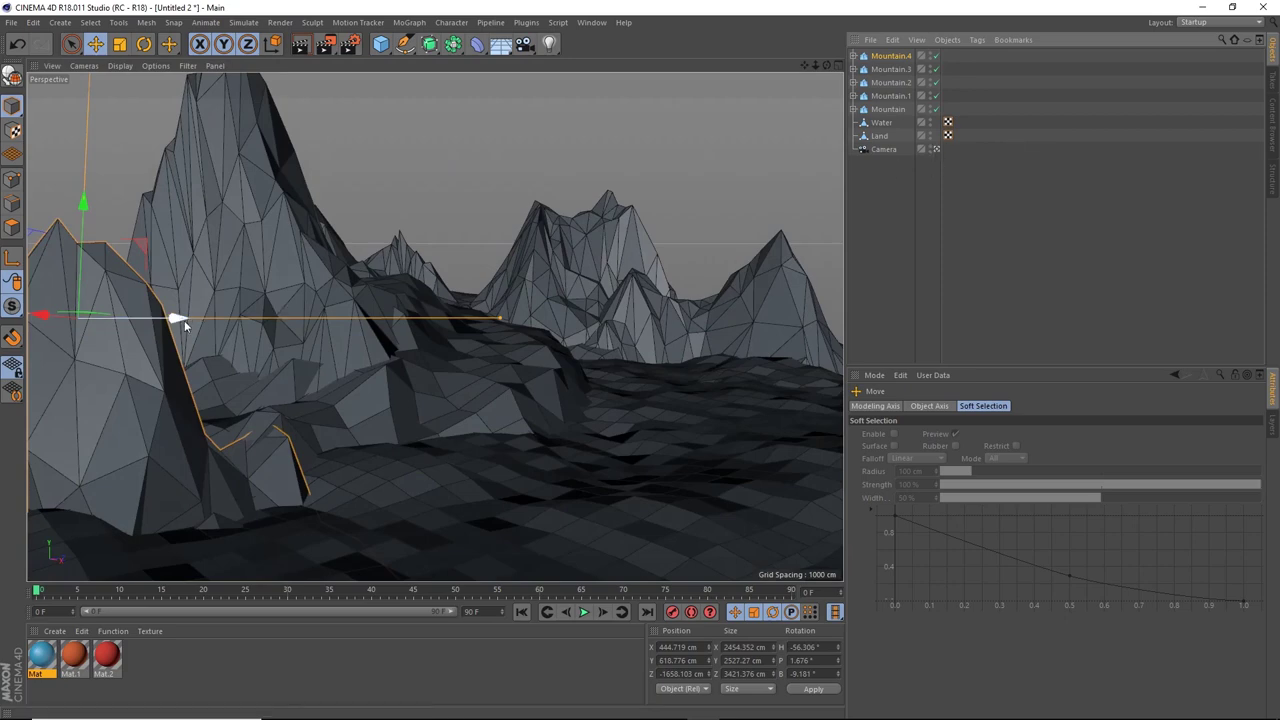
# Duplicate the mountain rightward as Mountain.5, turn it to H 20.315° and lower it to Y 291.63 cm.
pyautogui.keyDown('ctrl'); pyautogui.moveTo(172, 320); pyautogui.dragTo(643, 316); pyautogui.keyUp('ctrl')
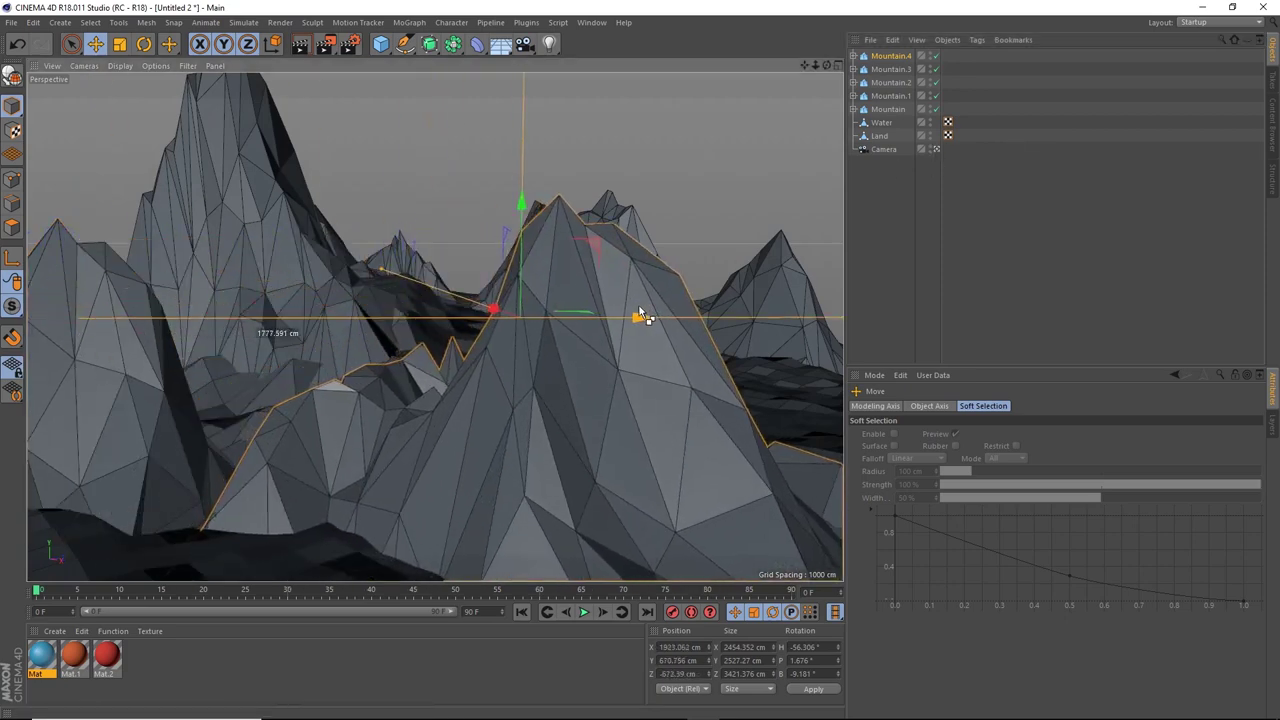
pyautogui.click(144, 44)
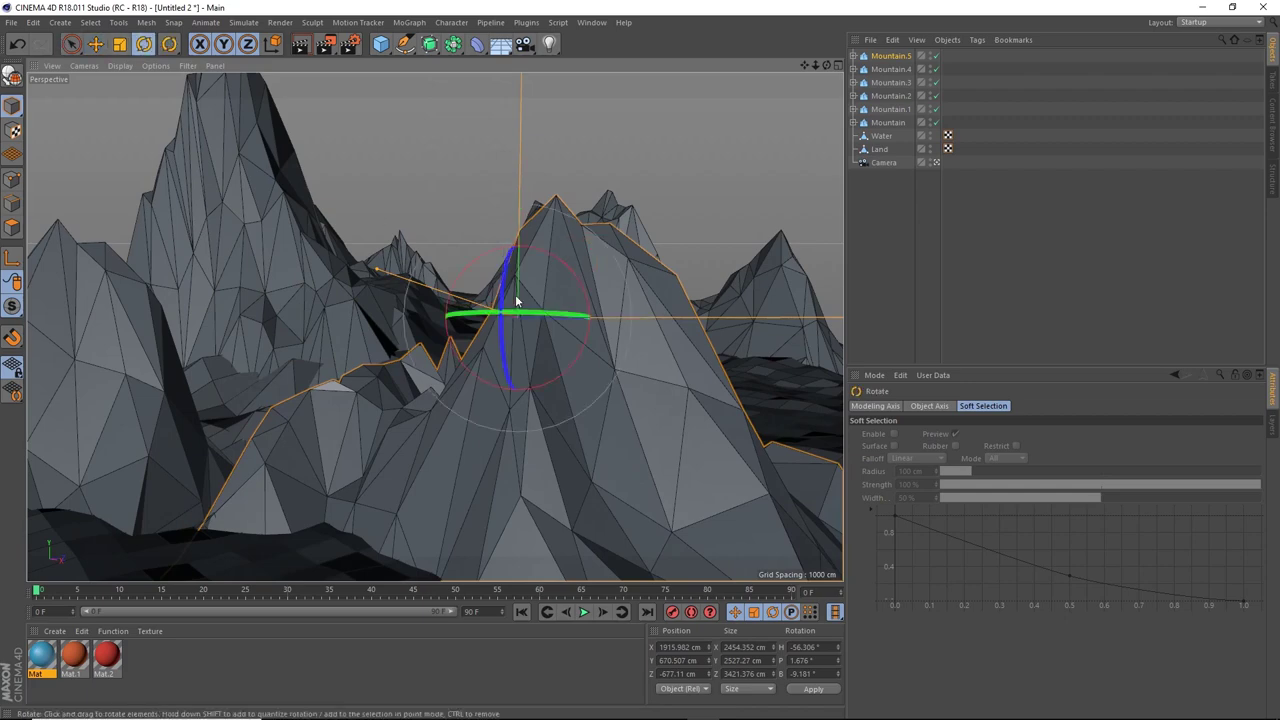
pyautogui.moveTo(535, 310); pyautogui.dragTo(798, 323)
pyautogui.click(95, 44)
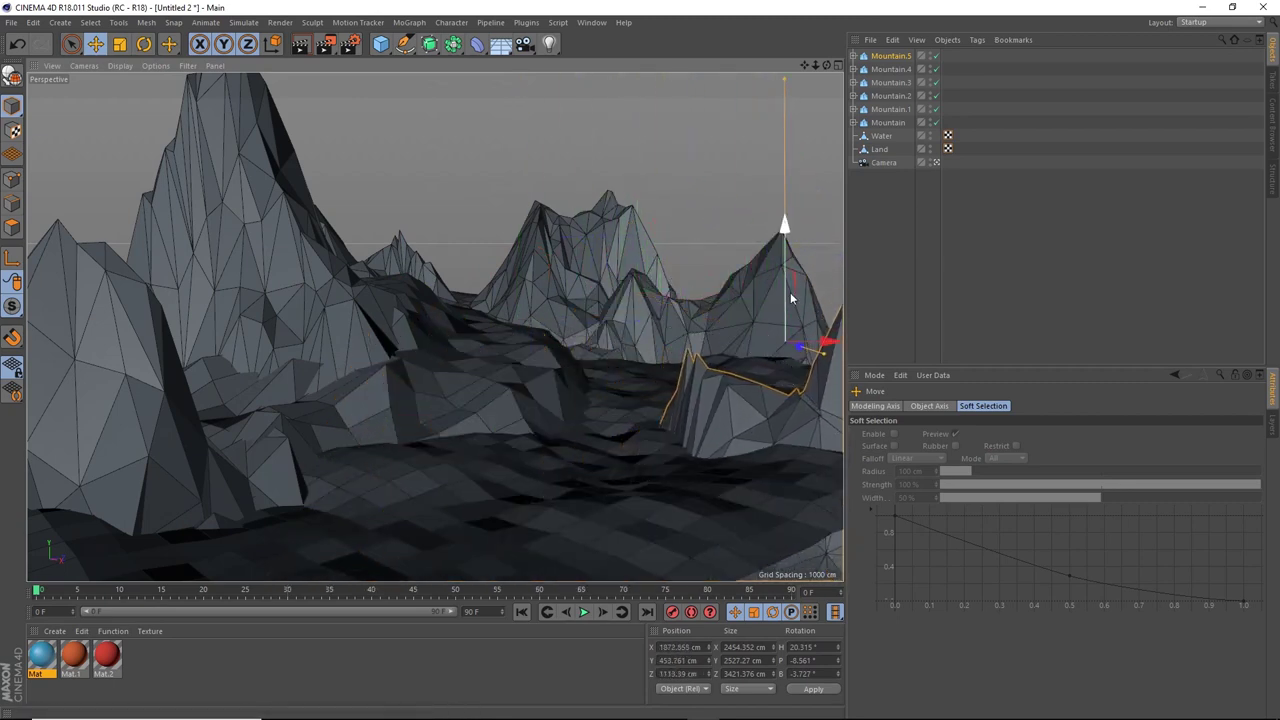
pyautogui.moveTo(785, 240); pyautogui.dragTo(772, 288)
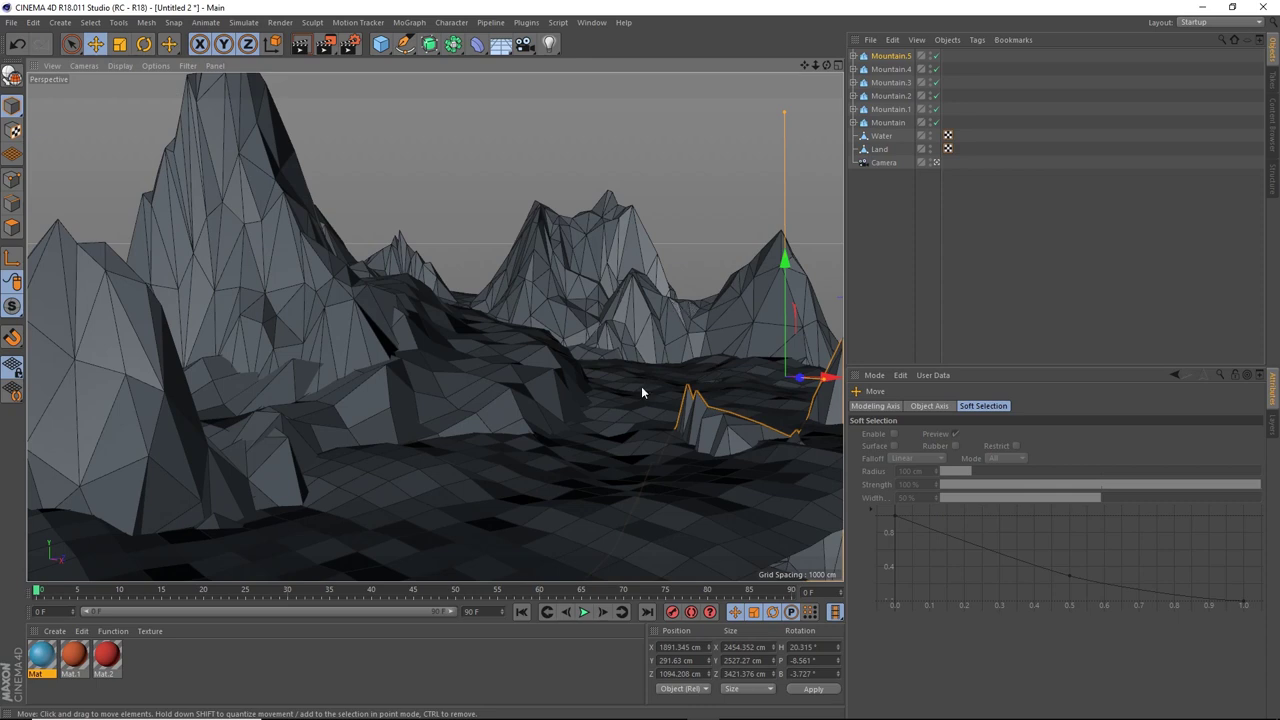
pyautogui.moveTo(609, 711)
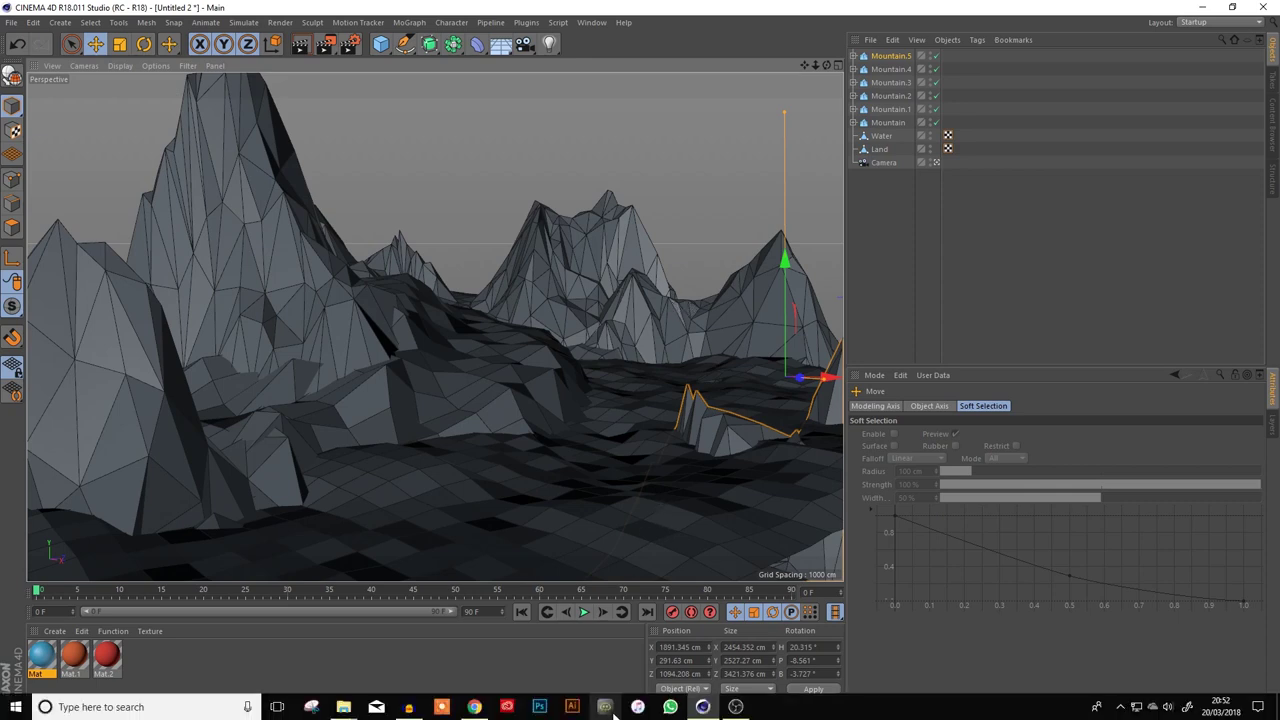
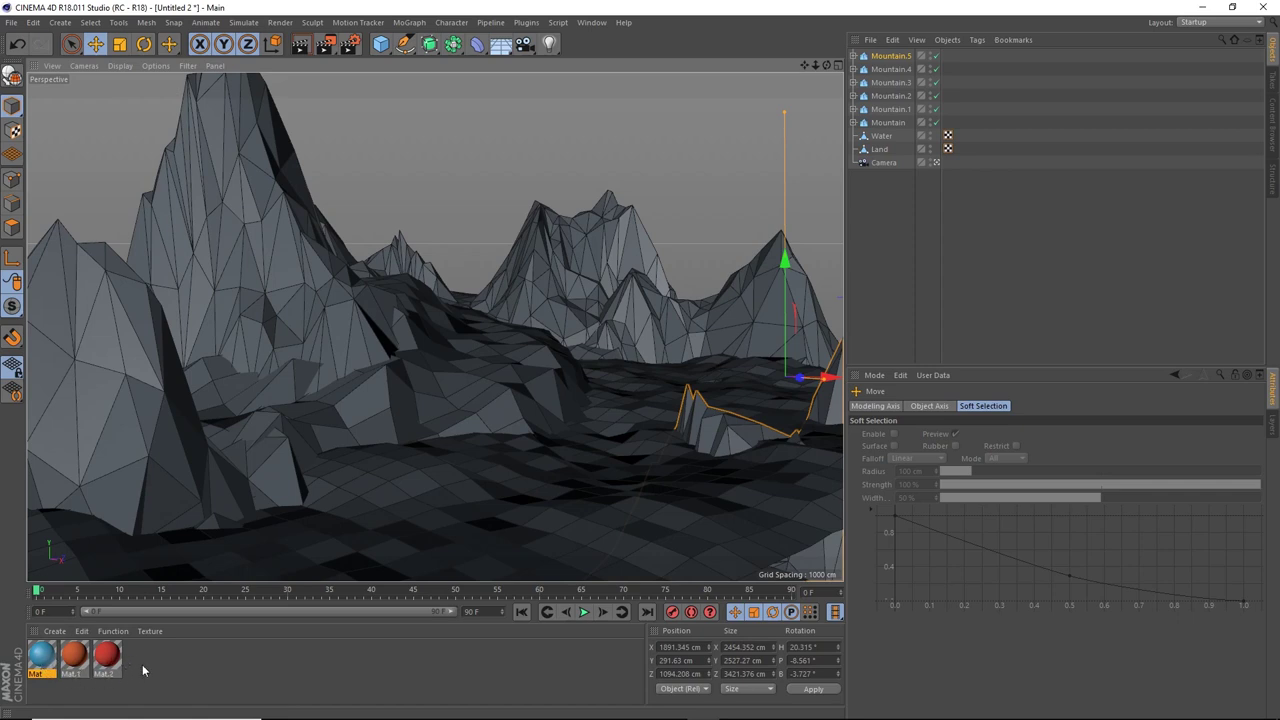
# Delete the three old materials and create a new blank material.
pyautogui.click(108, 657)
pyautogui.keyDown('shift'); pyautogui.click(40, 660); pyautogui.keyUp('shift')
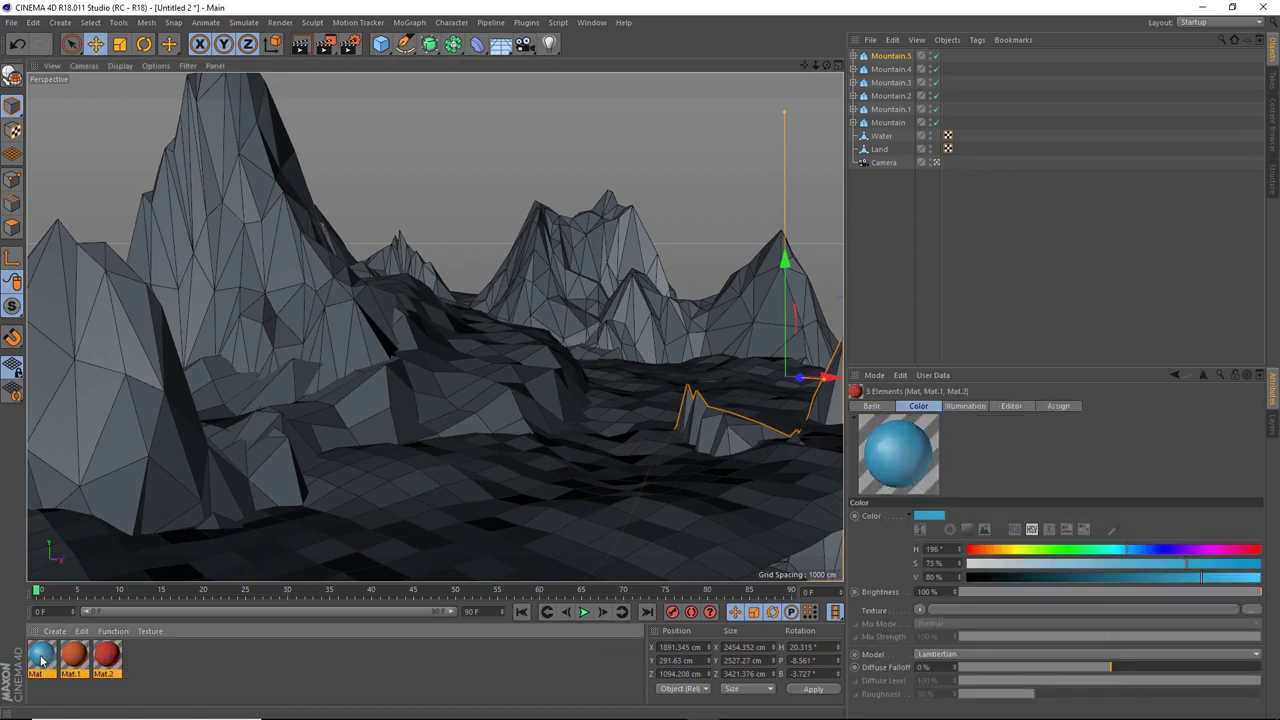
pyautogui.press('Delete')
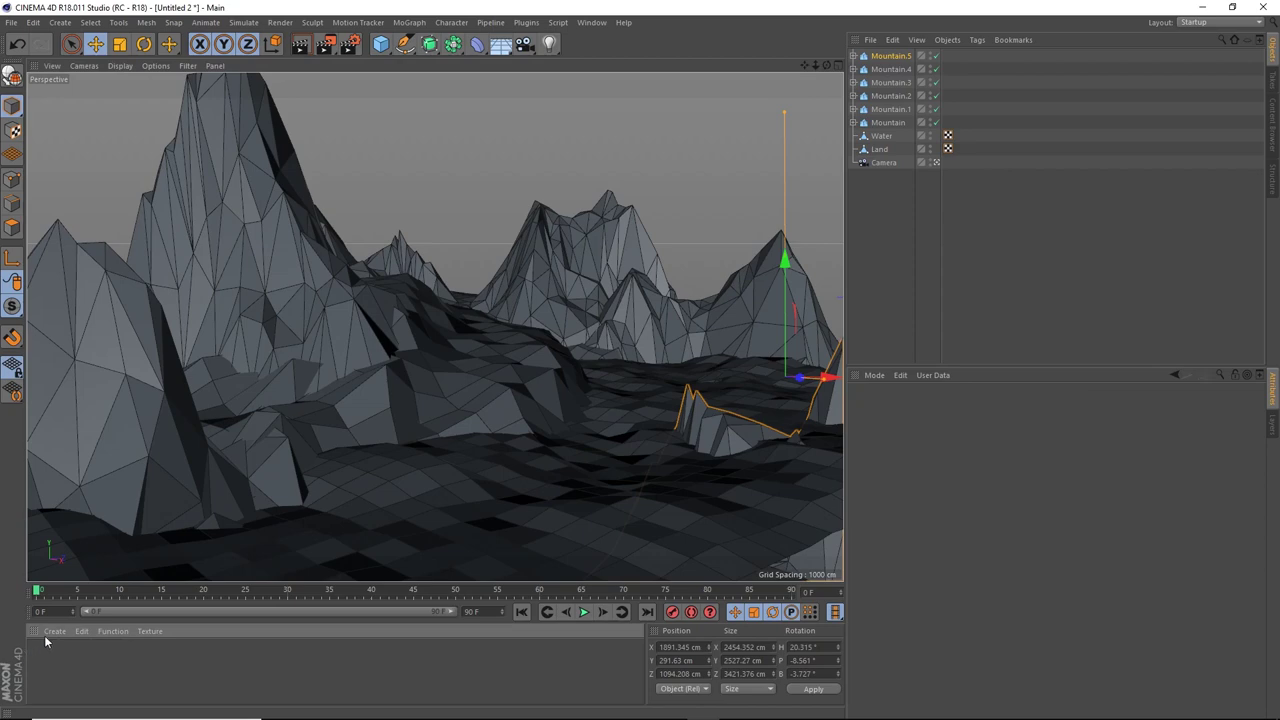
pyautogui.click(54, 631)
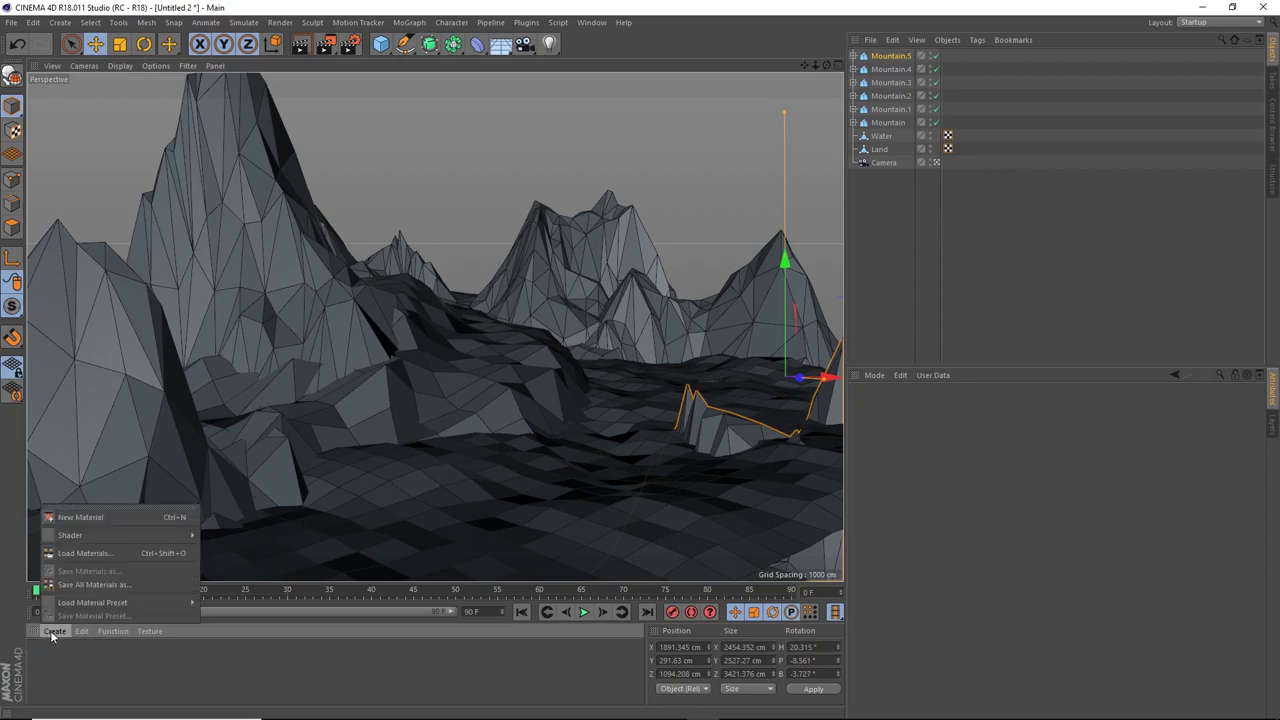
pyautogui.click(98, 517)
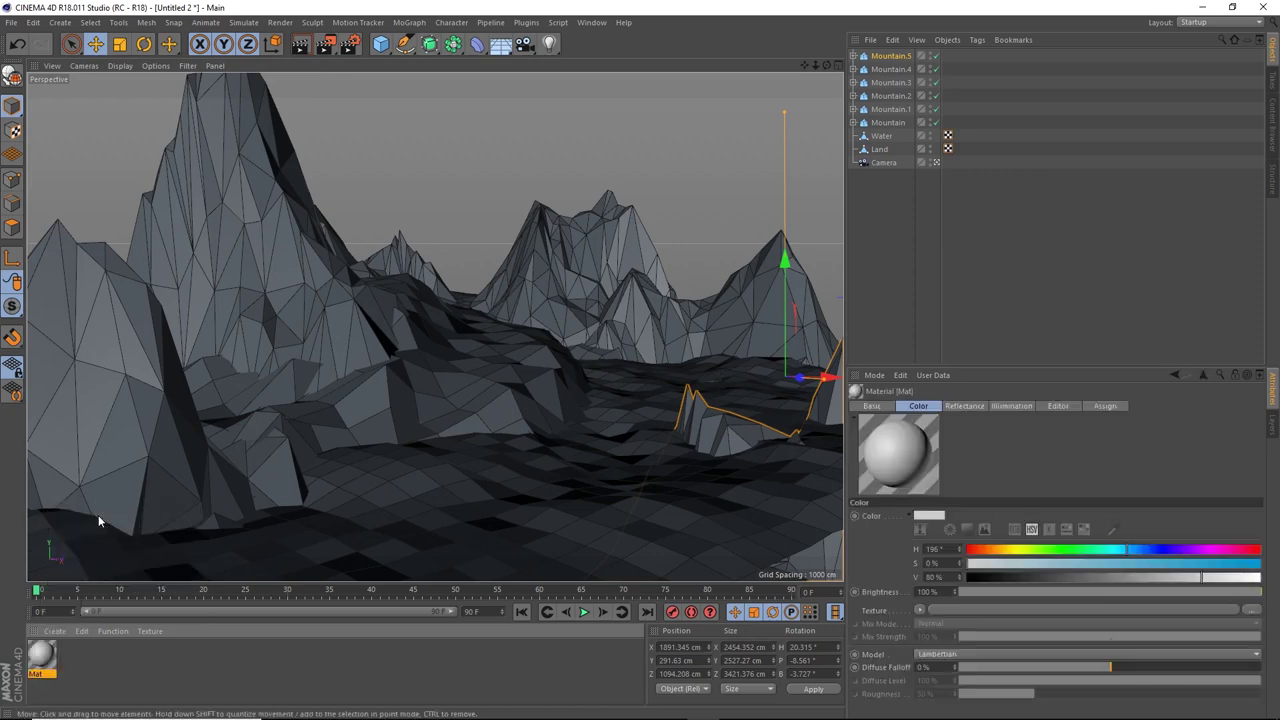
# Turn off Reflectance on Mat and set its colour to teal (H 187°, S 67%, V 80%).
pyautogui.doubleClick(42, 656)
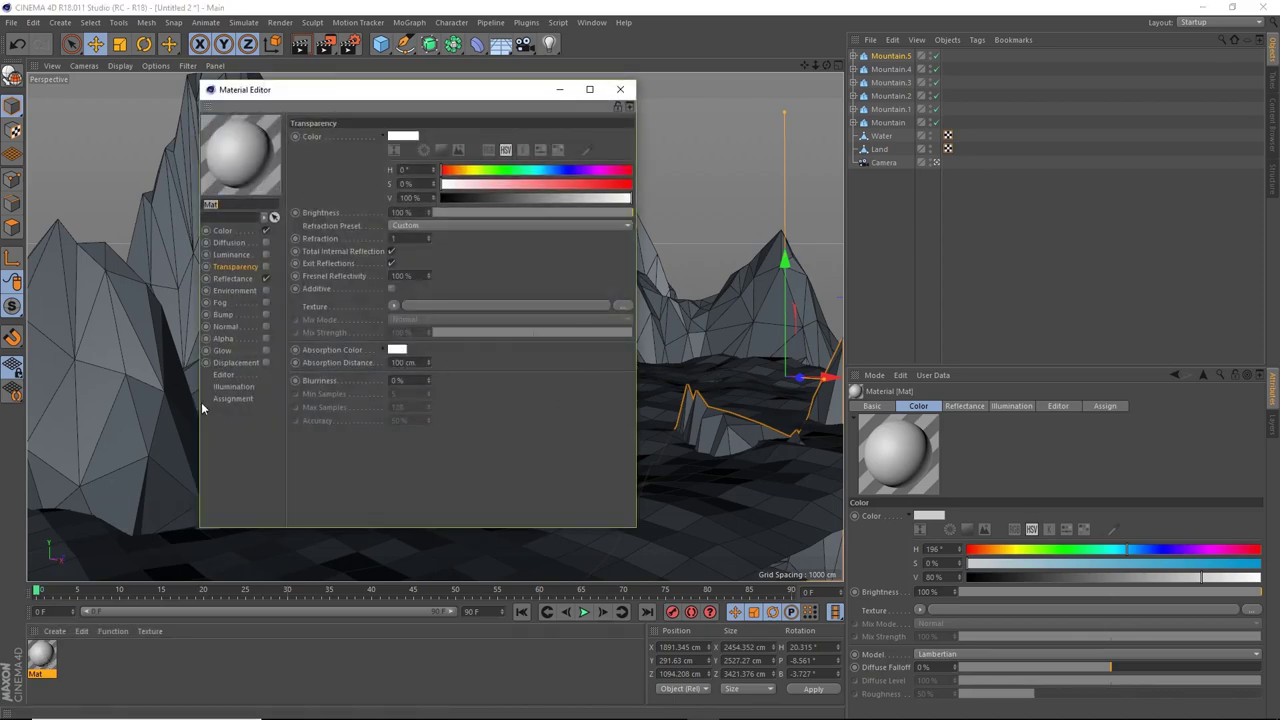
pyautogui.click(266, 280)
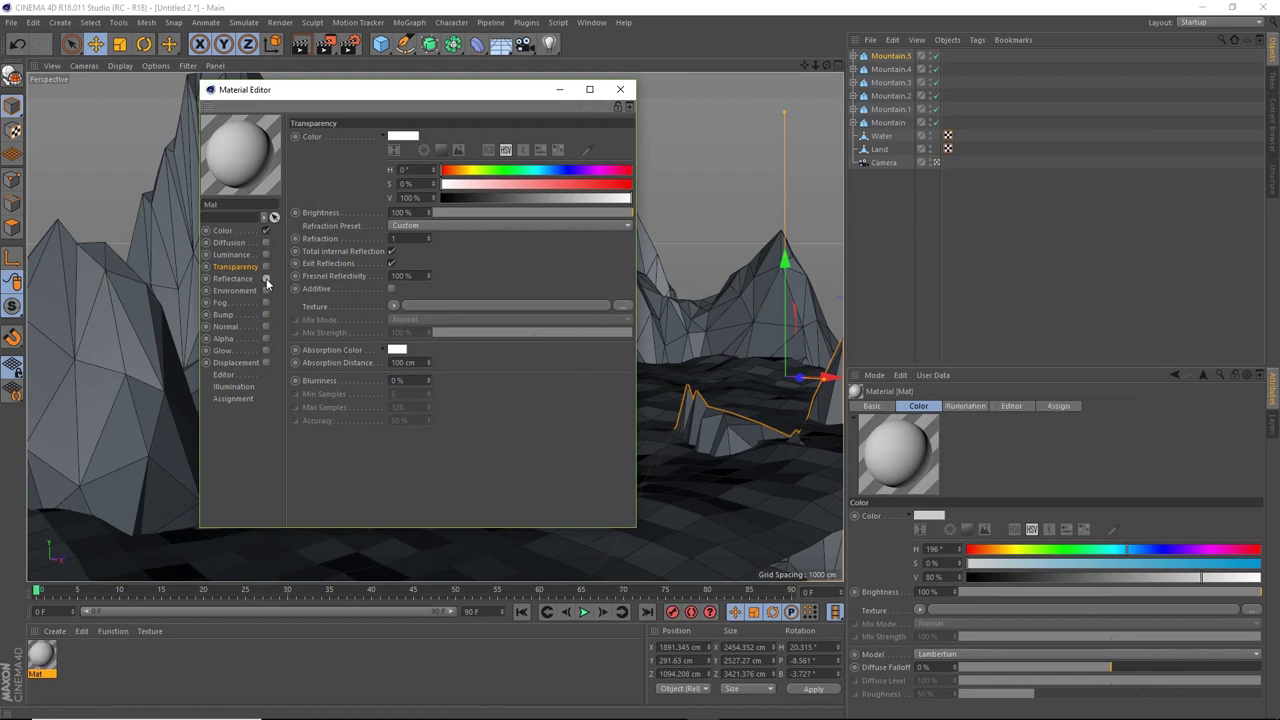
pyautogui.click(224, 232)
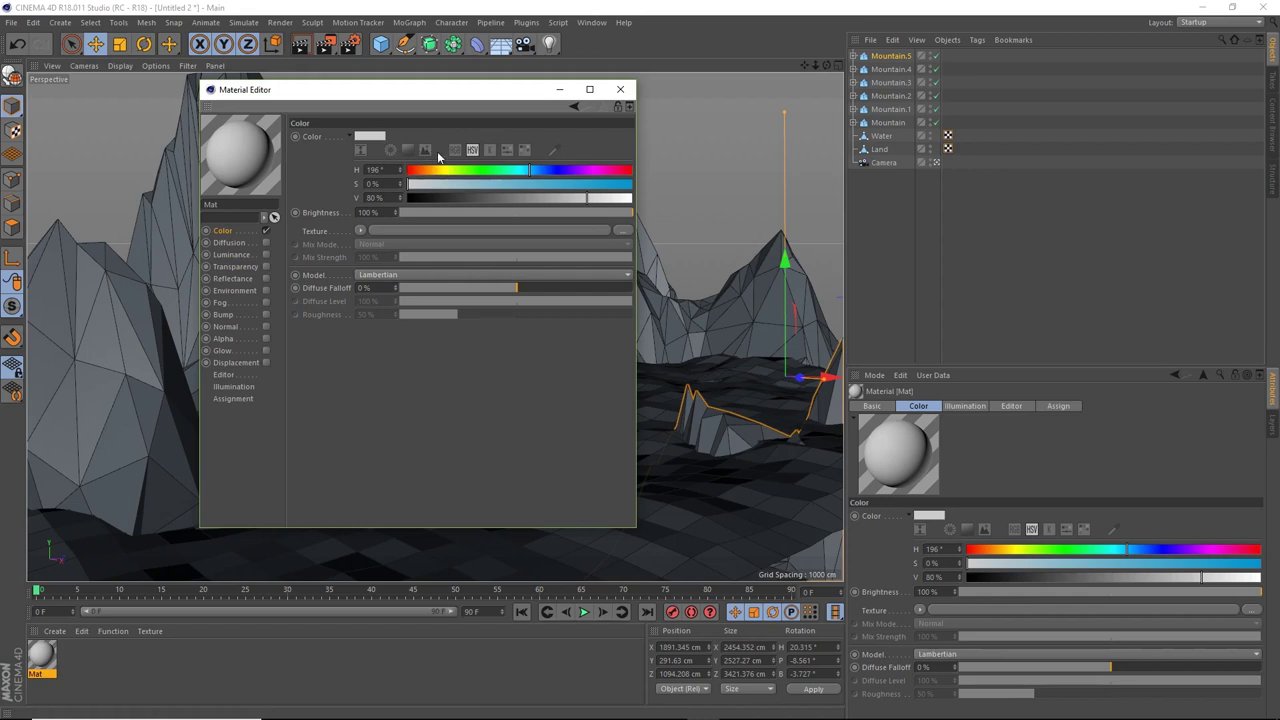
pyautogui.click(557, 186)
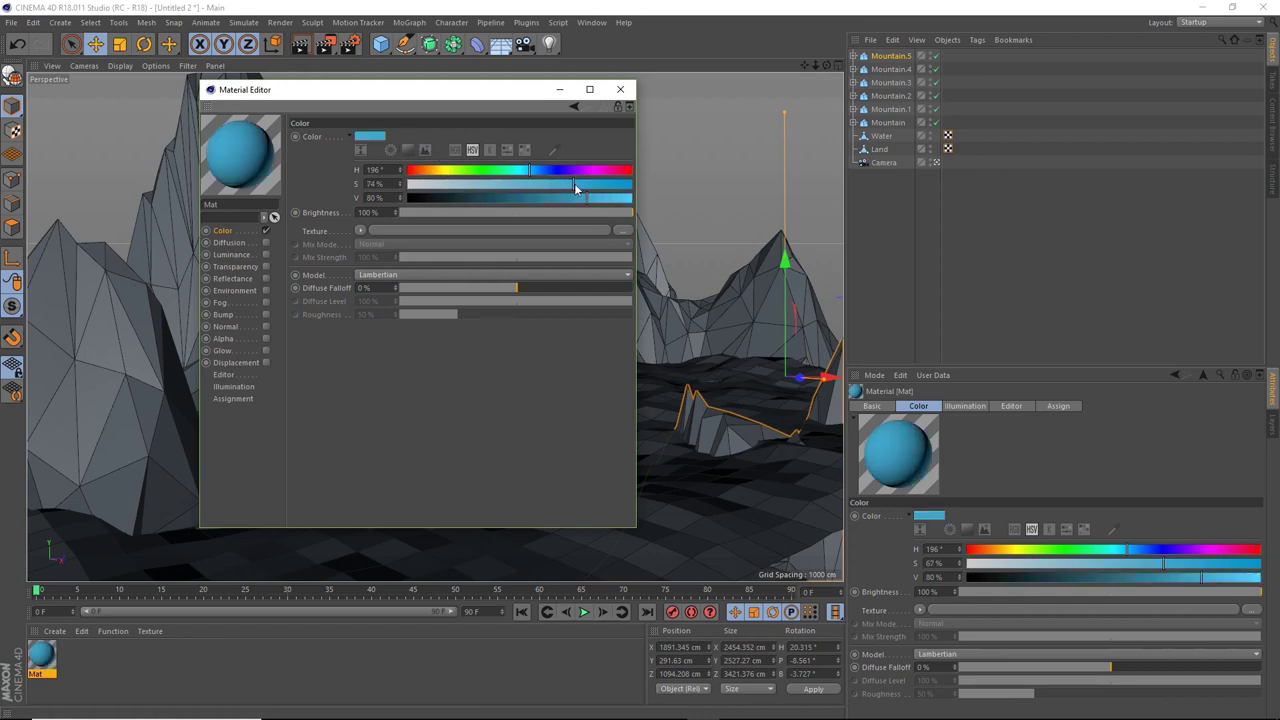
pyautogui.moveTo(574, 186); pyautogui.dragTo(525, 172)
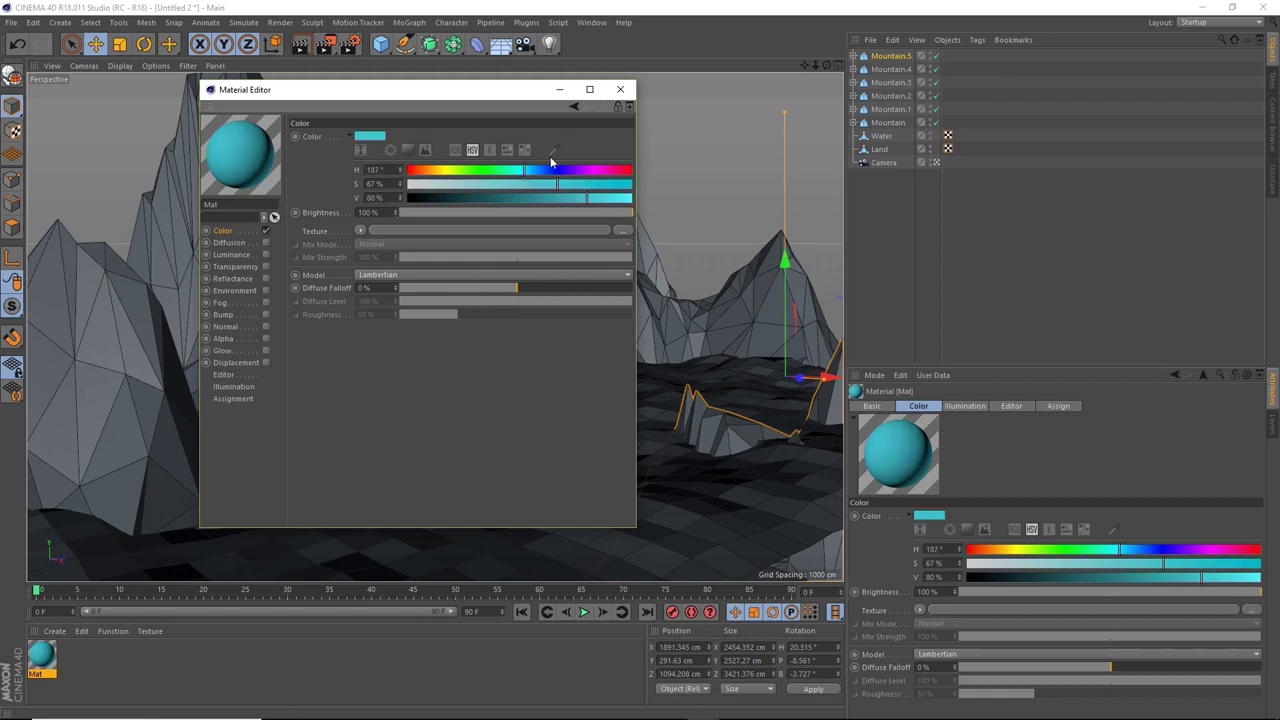
pyautogui.click(620, 92)
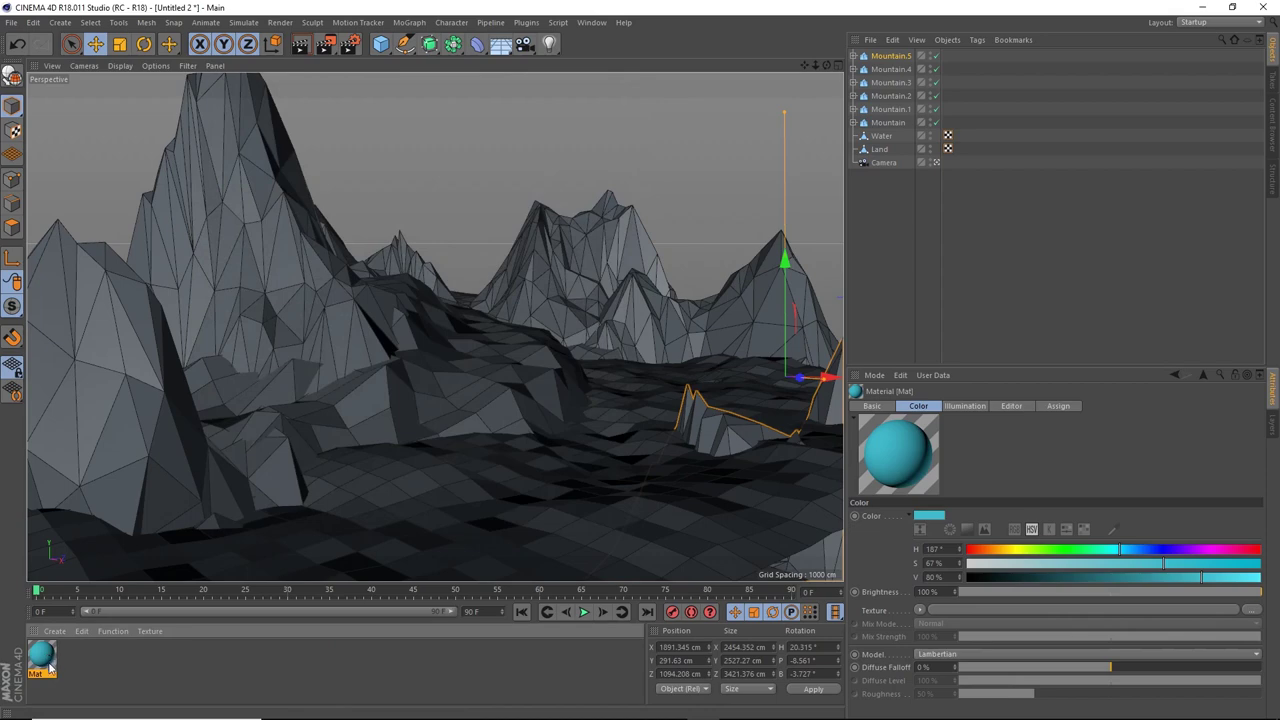
# Apply the teal material to Water and lower Water by about 230 cm.
pyautogui.moveTo(41, 663); pyautogui.dragTo(573, 506)
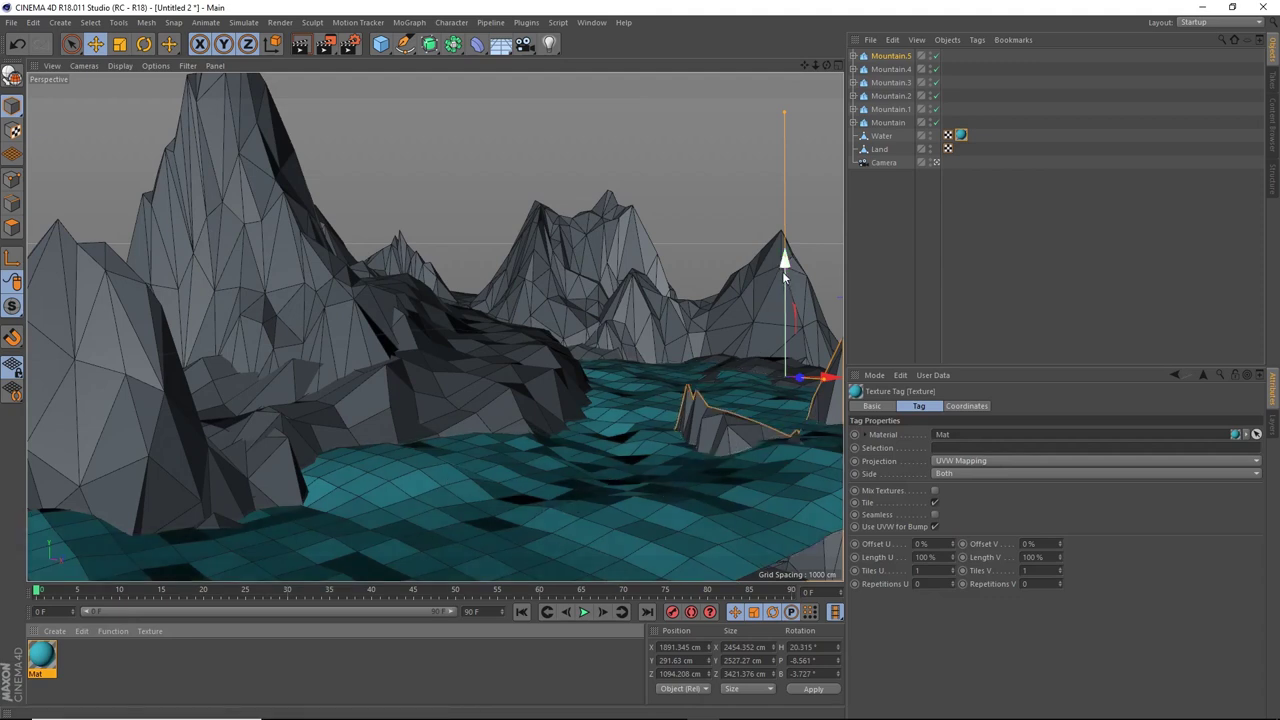
pyautogui.moveTo(786, 267)
pyautogui.mouseDown()
pyautogui.moveTo(783, 286)
pyautogui.moveTo(784, 274)
pyautogui.mouseUp()
pyautogui.click(586, 470)
pyautogui.moveTo(395, 277)
pyautogui.mouseDown()
pyautogui.moveTo(404, 323)
pyautogui.moveTo(410, 295)
pyautogui.mouseUp()
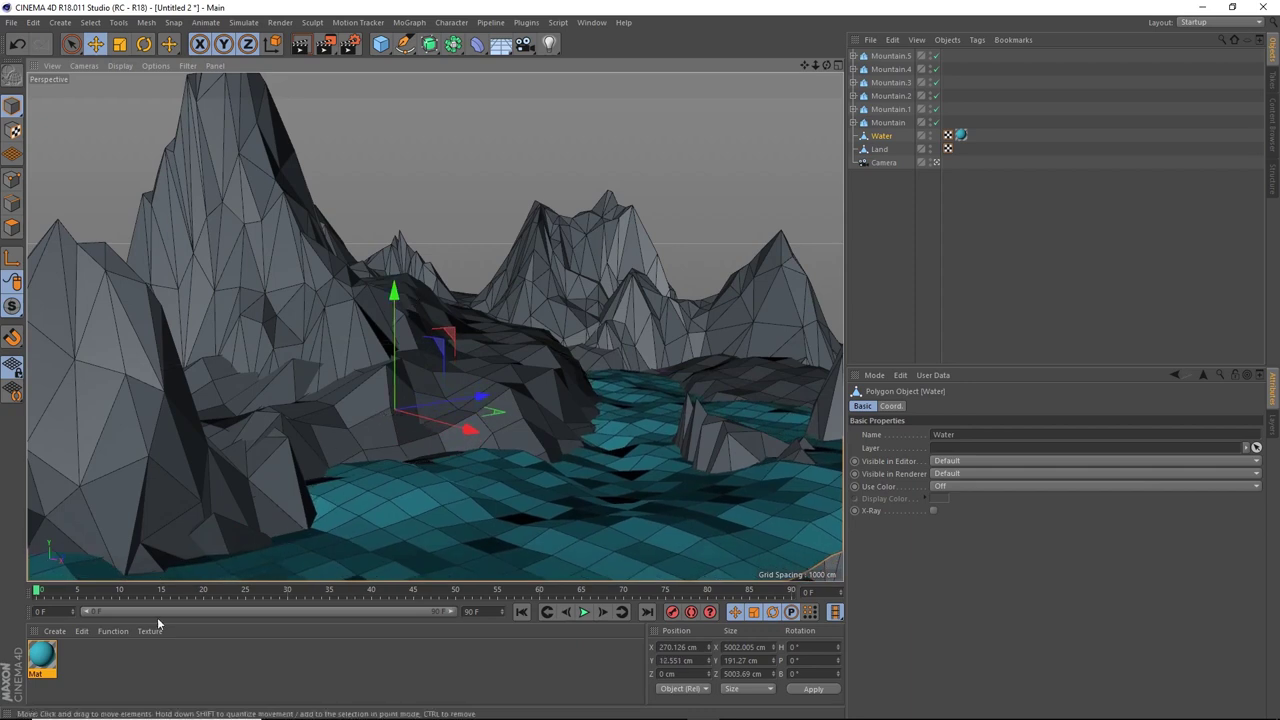
# Copy the material as Mat.1, make it pink (H 336°), and apply it to Land.
pyautogui.click(50, 660)
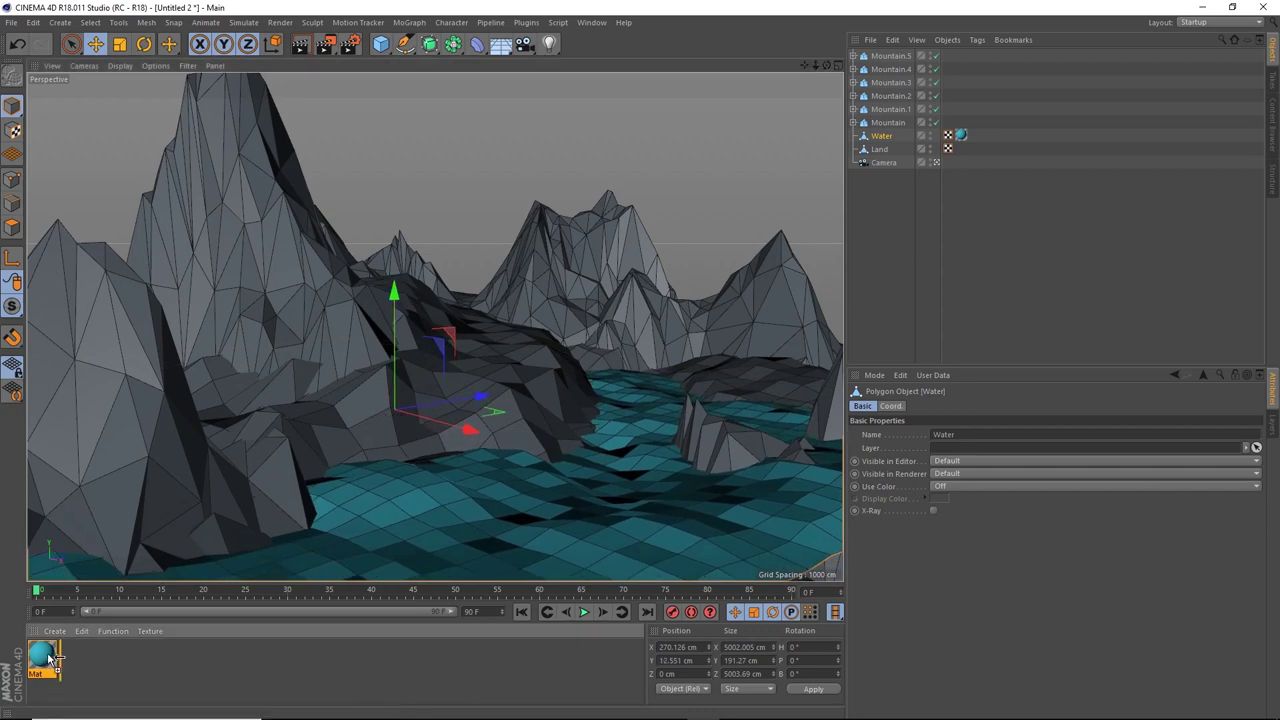
pyautogui.moveTo(50, 660); pyautogui.dragTo(75, 660)
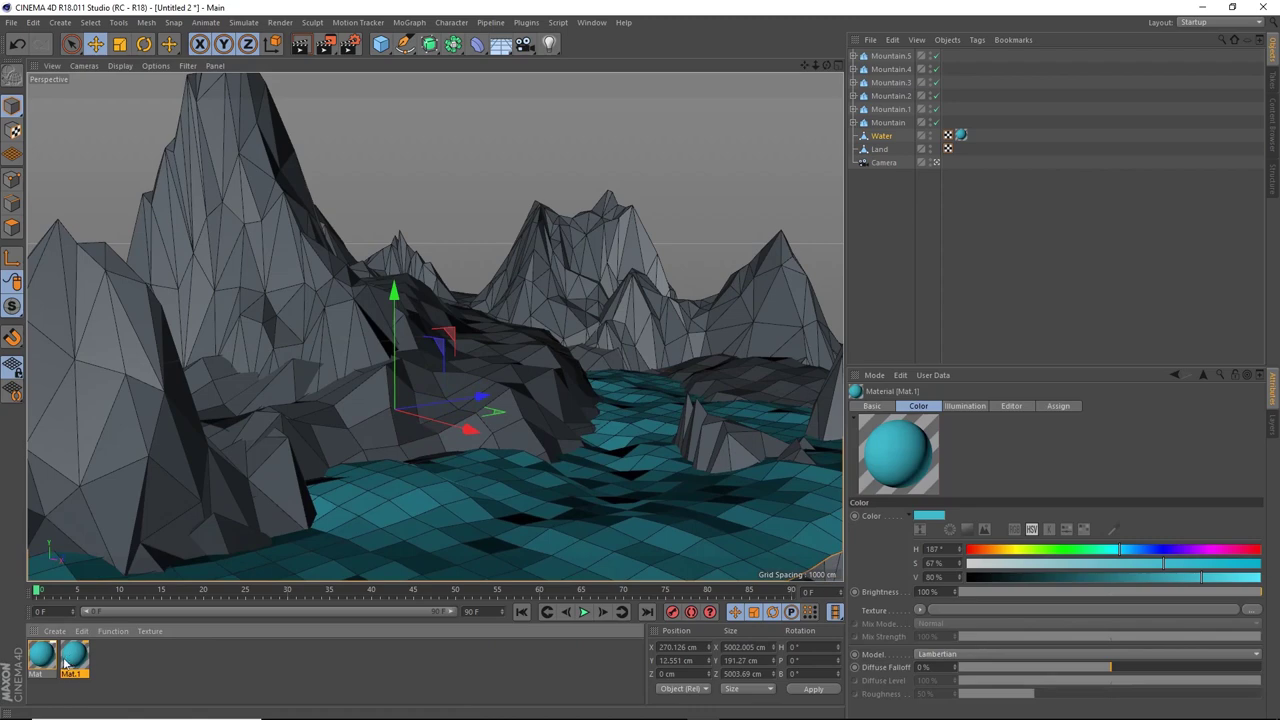
pyautogui.doubleClick(78, 660)
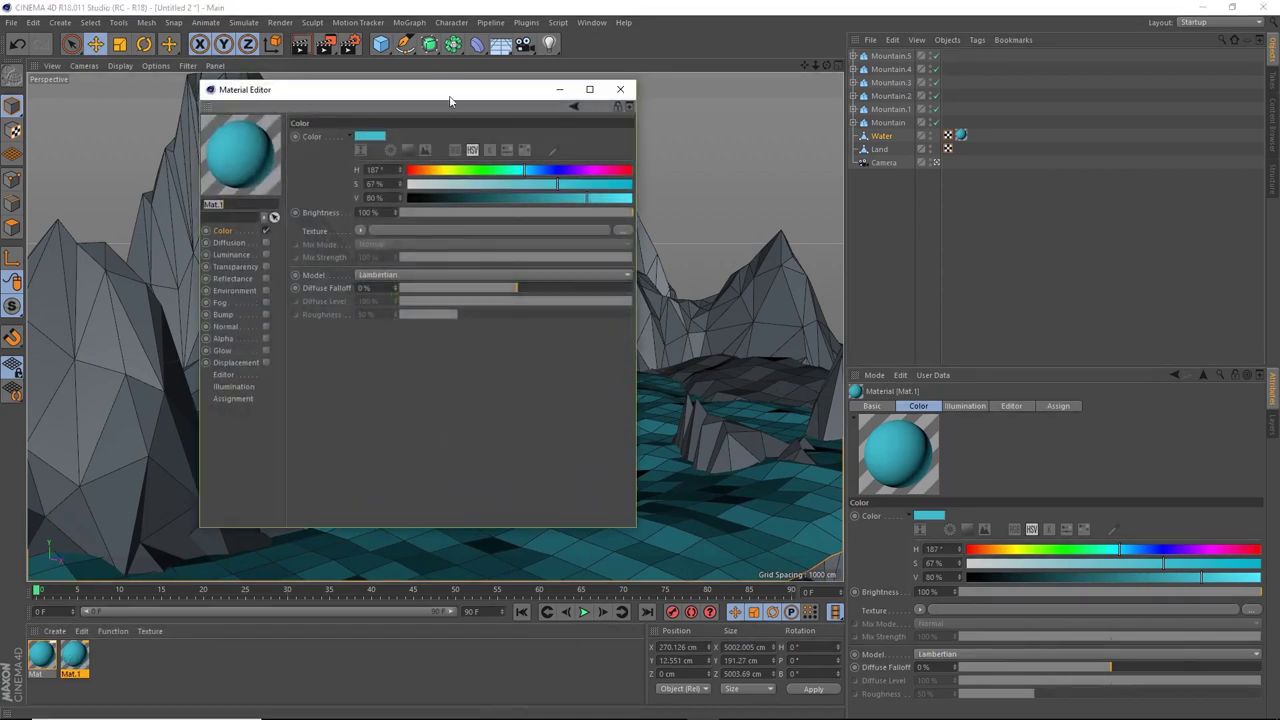
pyautogui.moveTo(450, 99); pyautogui.dragTo(299, 82)
pyautogui.click(434, 162)
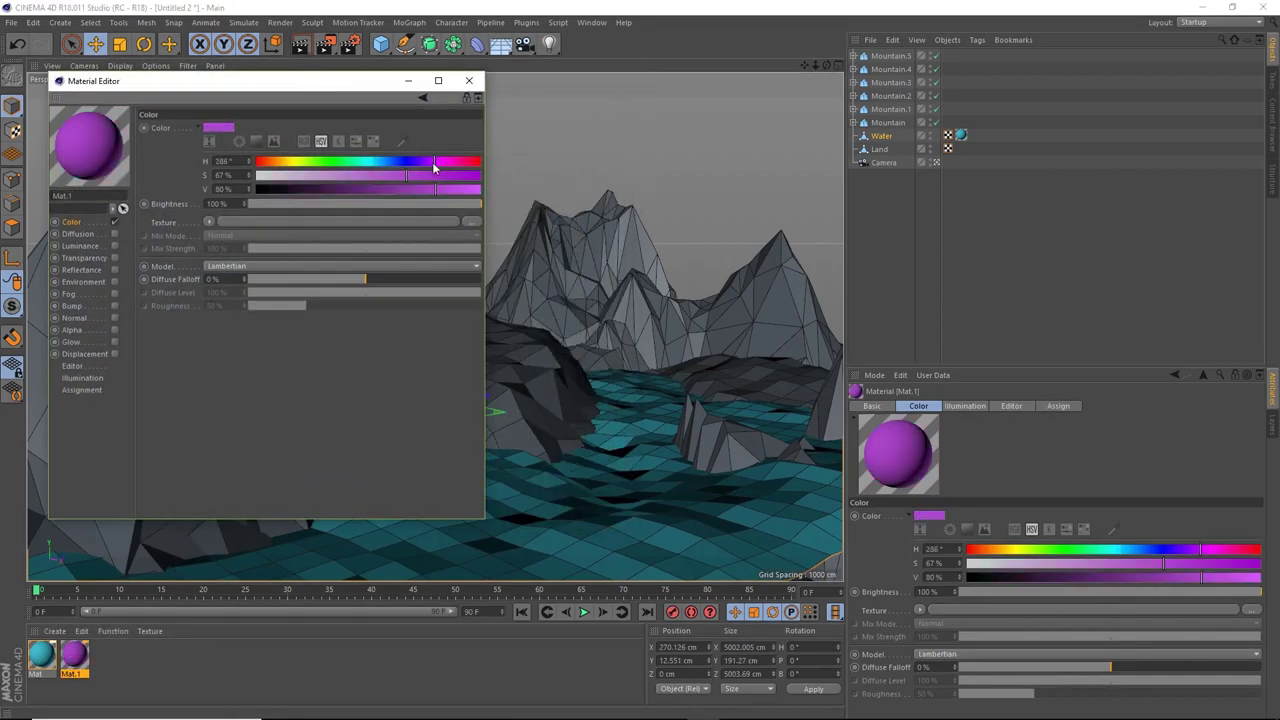
pyautogui.moveTo(434, 167); pyautogui.dragTo(467, 164)
pyautogui.click(469, 80)
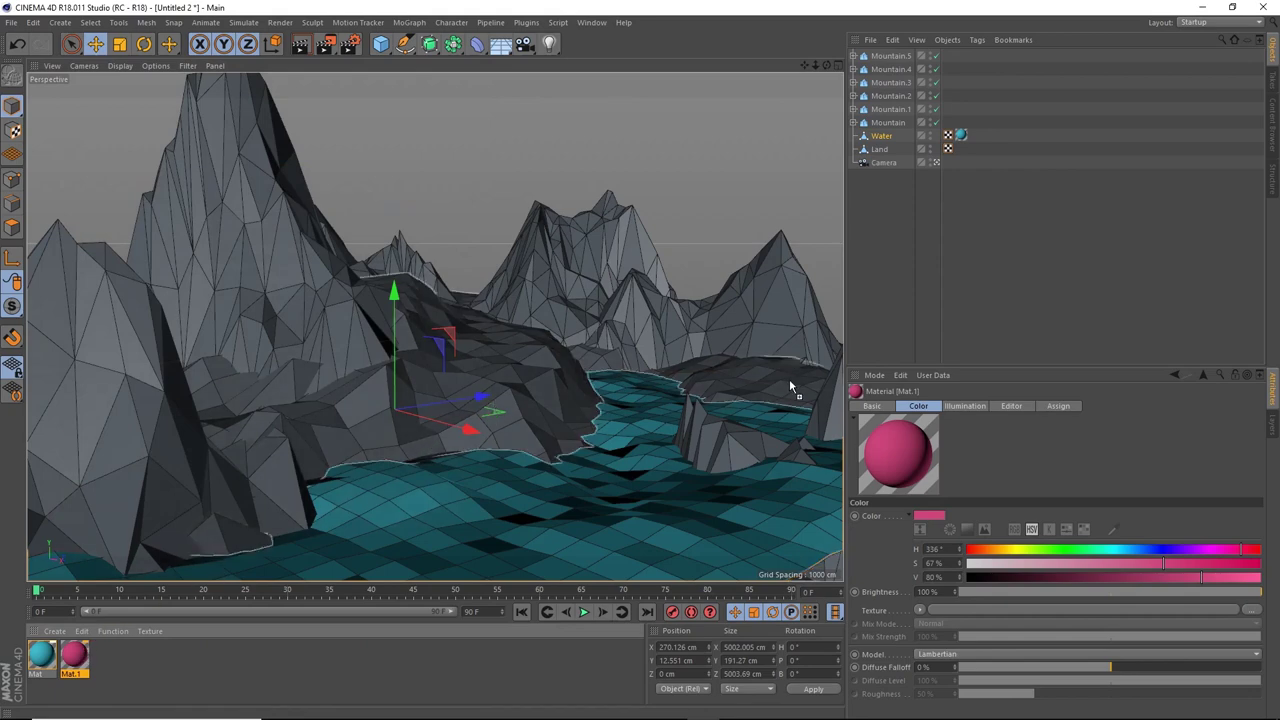
pyautogui.moveTo(787, 383); pyautogui.dragTo(787, 381)
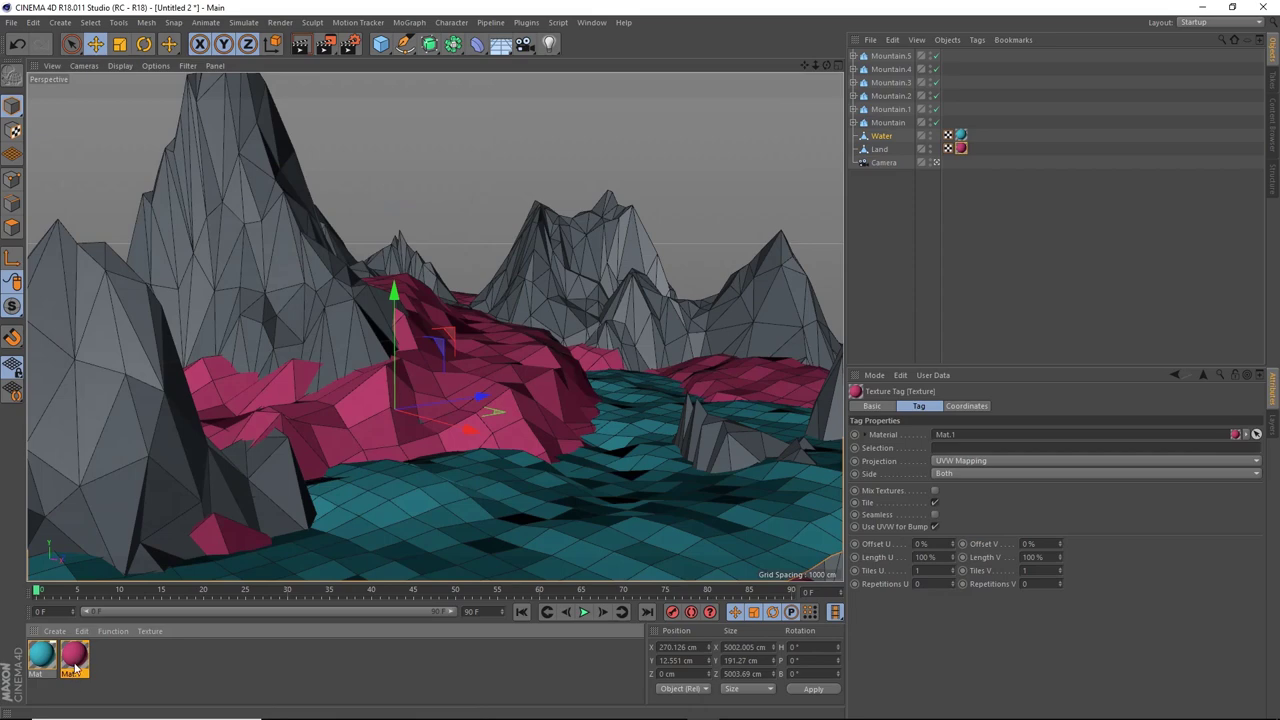
pyautogui.keyDown('ctrl'); pyautogui.moveTo(76, 660); pyautogui.dragTo(108, 658); pyautogui.keyUp('ctrl')
# Change the copied material Mat.2's hue to orange, about 13°.
pyautogui.doubleClick(106, 656)
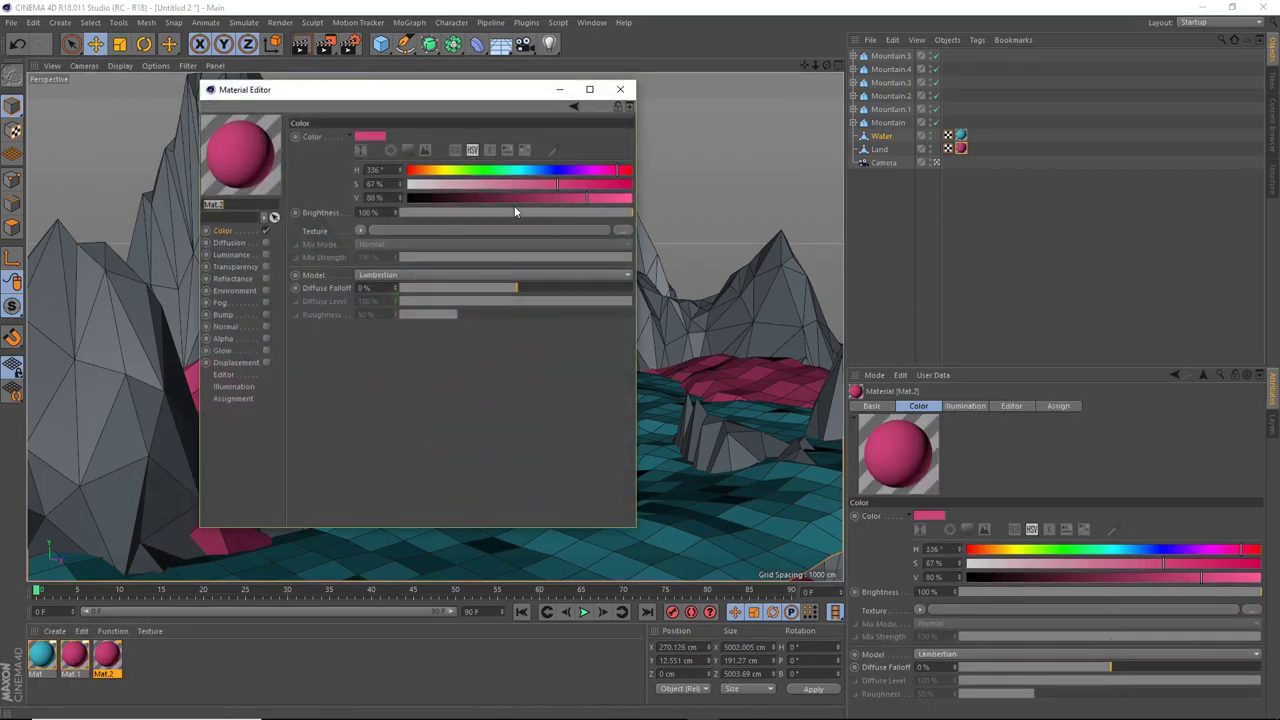
pyautogui.click(600, 171)
pyautogui.moveTo(560, 172); pyautogui.dragTo(414, 176)
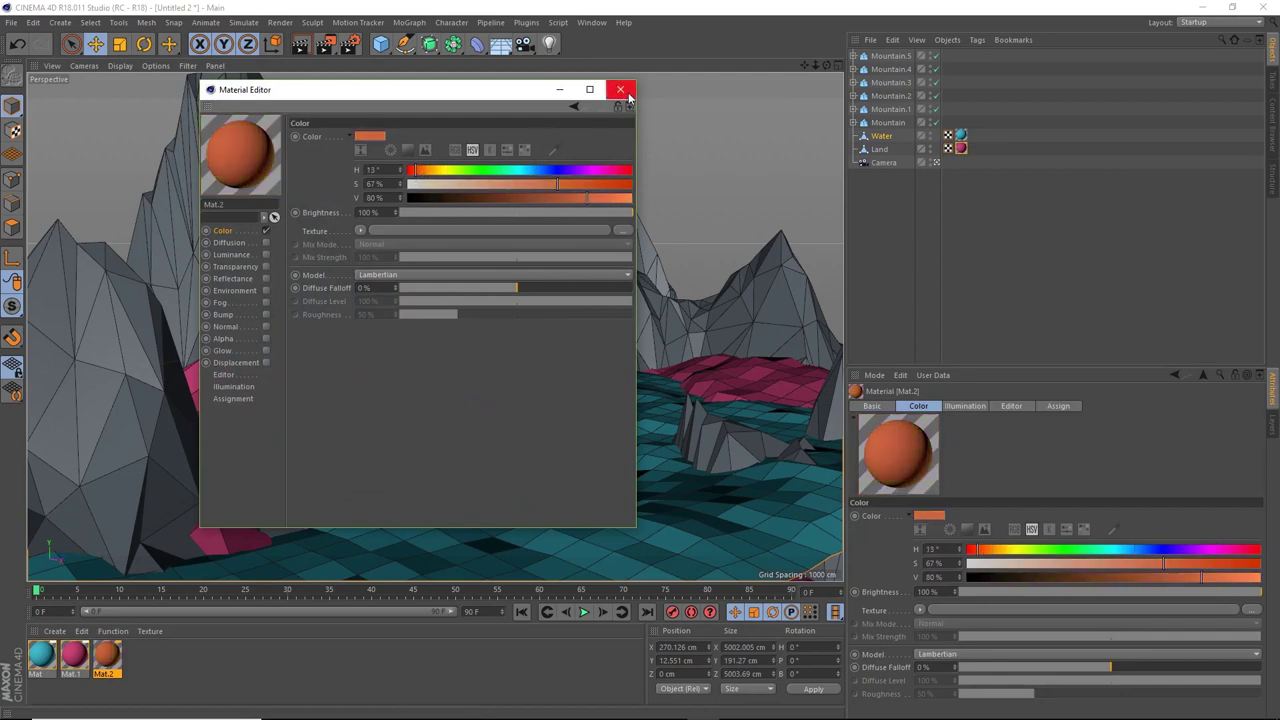
pyautogui.click(620, 89)
# Apply the orange Mat.2 to all six Mountain objects.
pyautogui.moveTo(107, 656); pyautogui.dragTo(136, 428)
pyautogui.moveTo(107, 658); pyautogui.dragTo(290, 316)
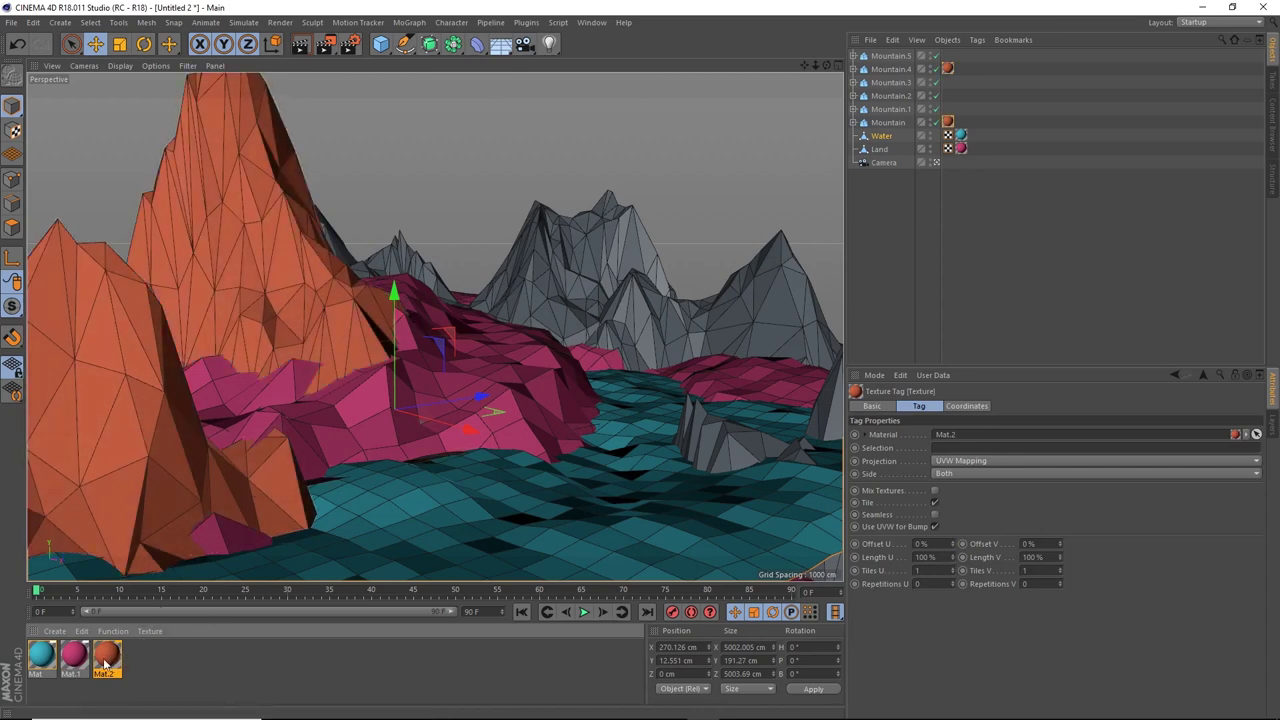
pyautogui.moveTo(107, 668); pyautogui.dragTo(902, 83)
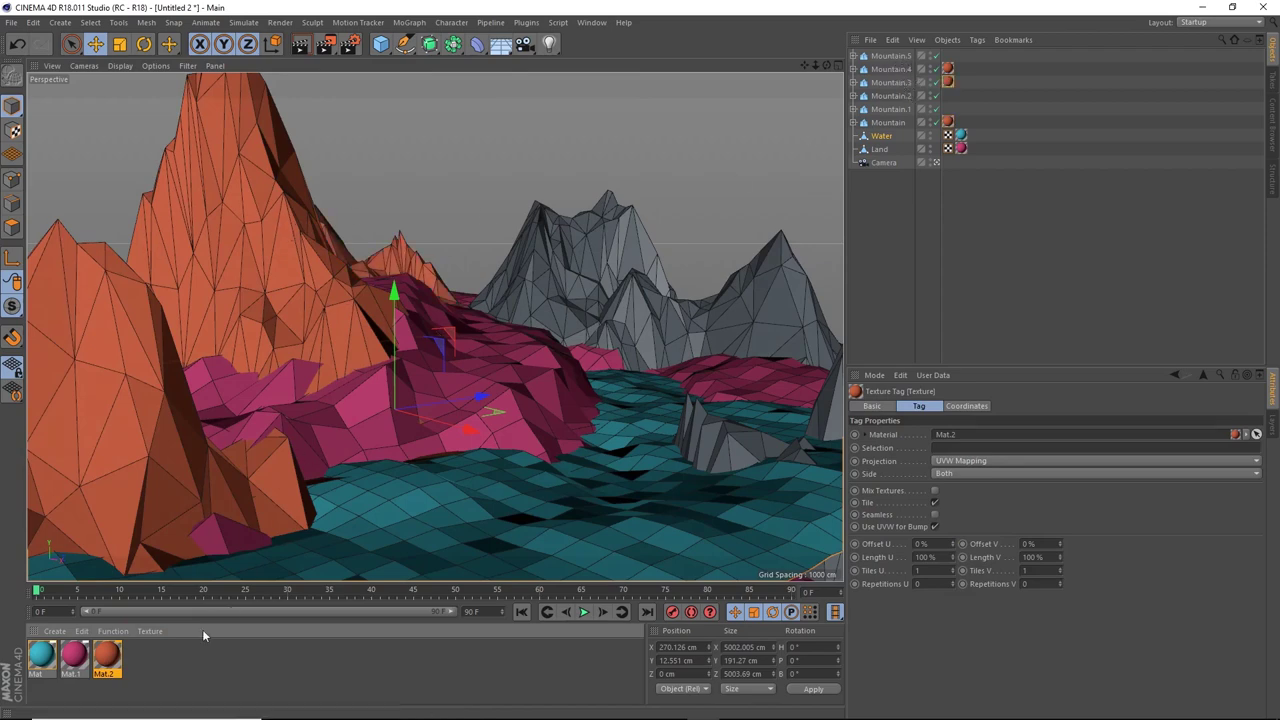
pyautogui.moveTo(106, 660); pyautogui.dragTo(896, 97)
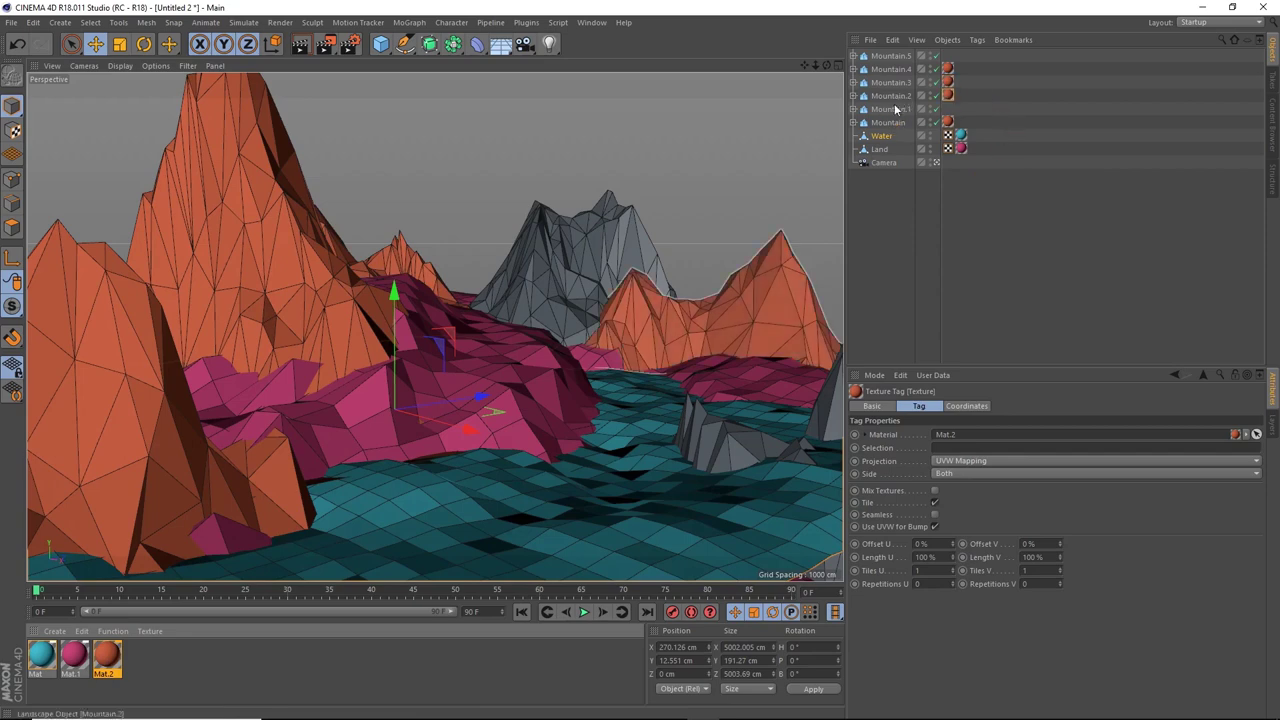
pyautogui.moveTo(110, 658); pyautogui.dragTo(896, 109)
pyautogui.moveTo(117, 672); pyautogui.dragTo(889, 57)
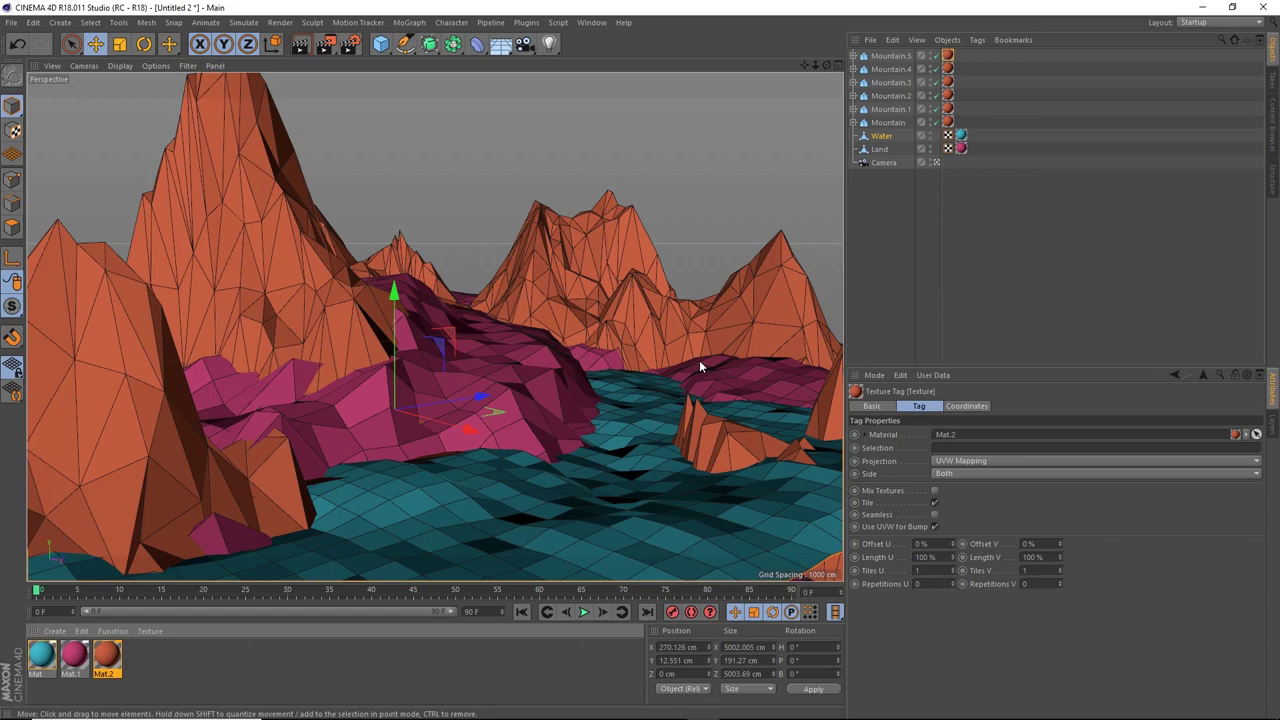
# Add a Physical Sky object and adjust its Time and Location time to 13:00:00.
pyautogui.click(500, 46)
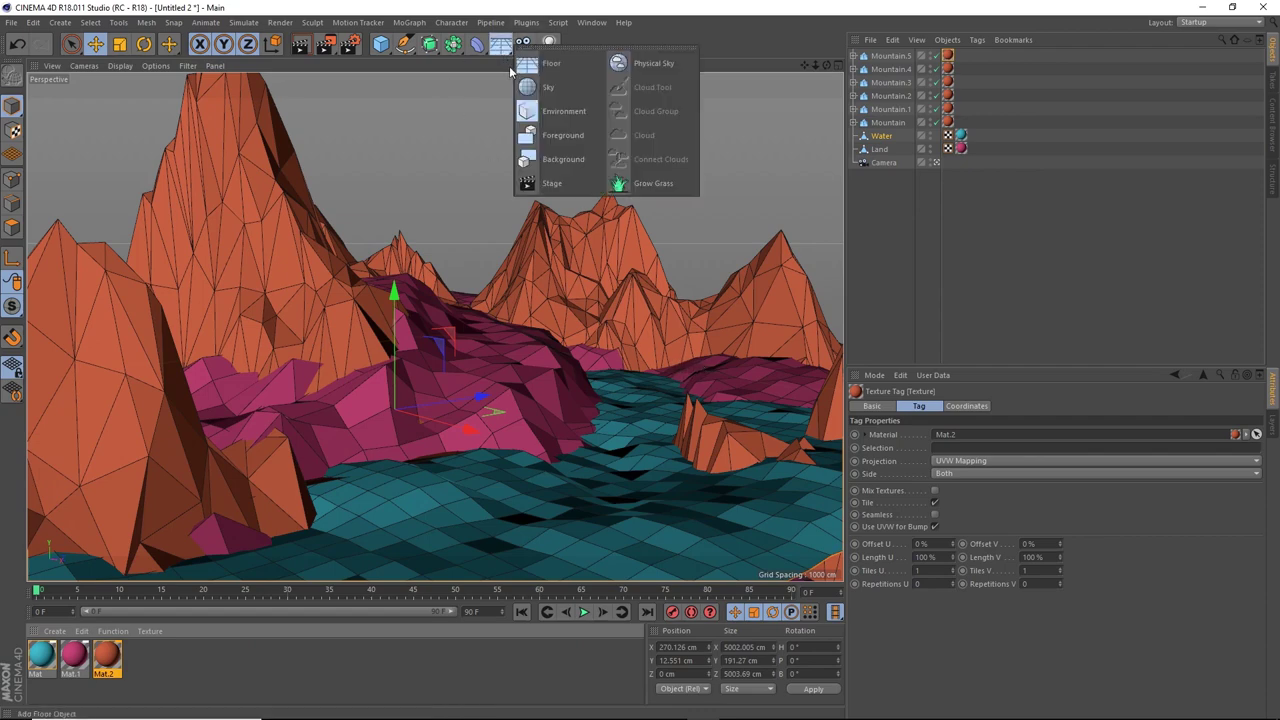
pyautogui.click(645, 66)
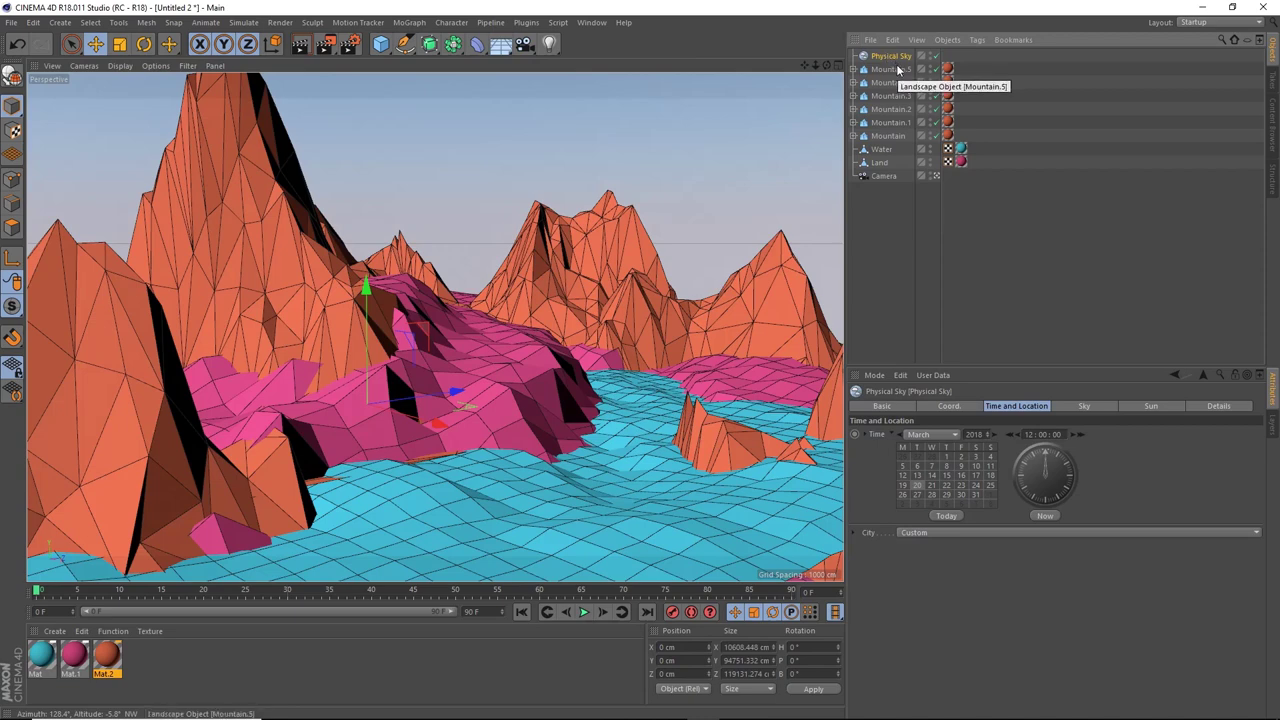
pyautogui.click(1081, 435)
pyautogui.click(1081, 435)
pyautogui.click(1081, 435)
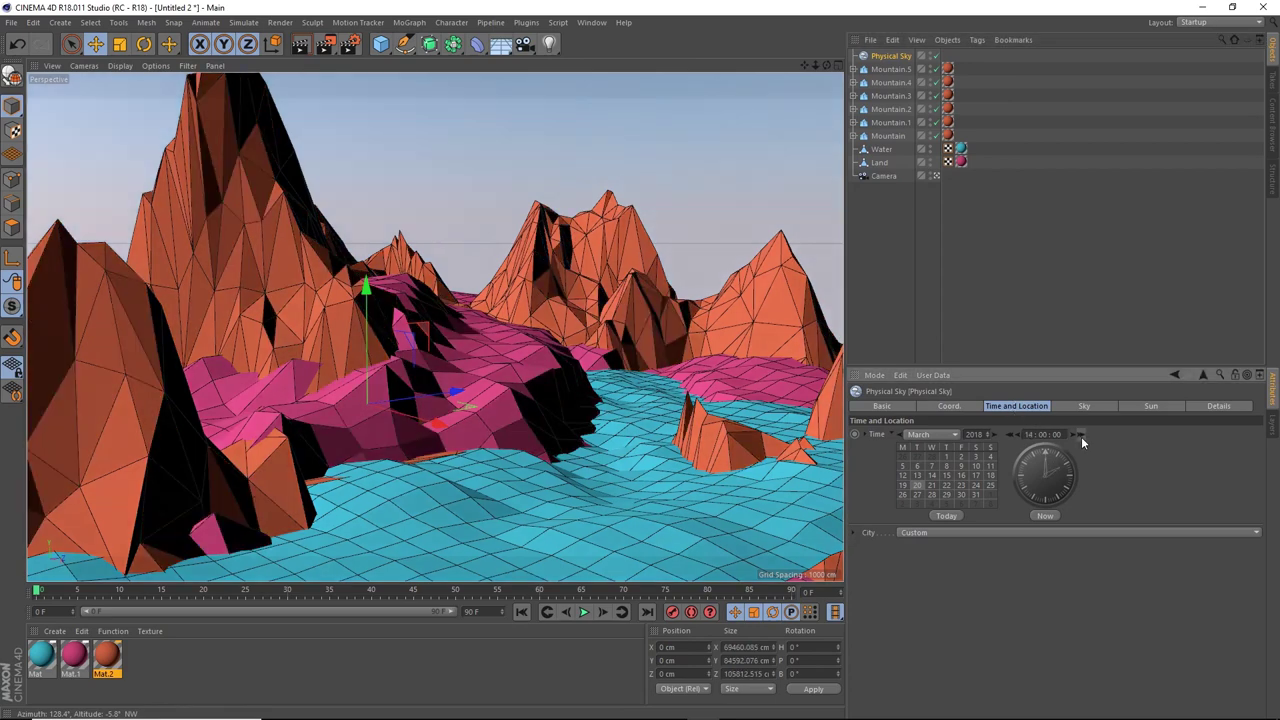
pyautogui.click(1009, 435)
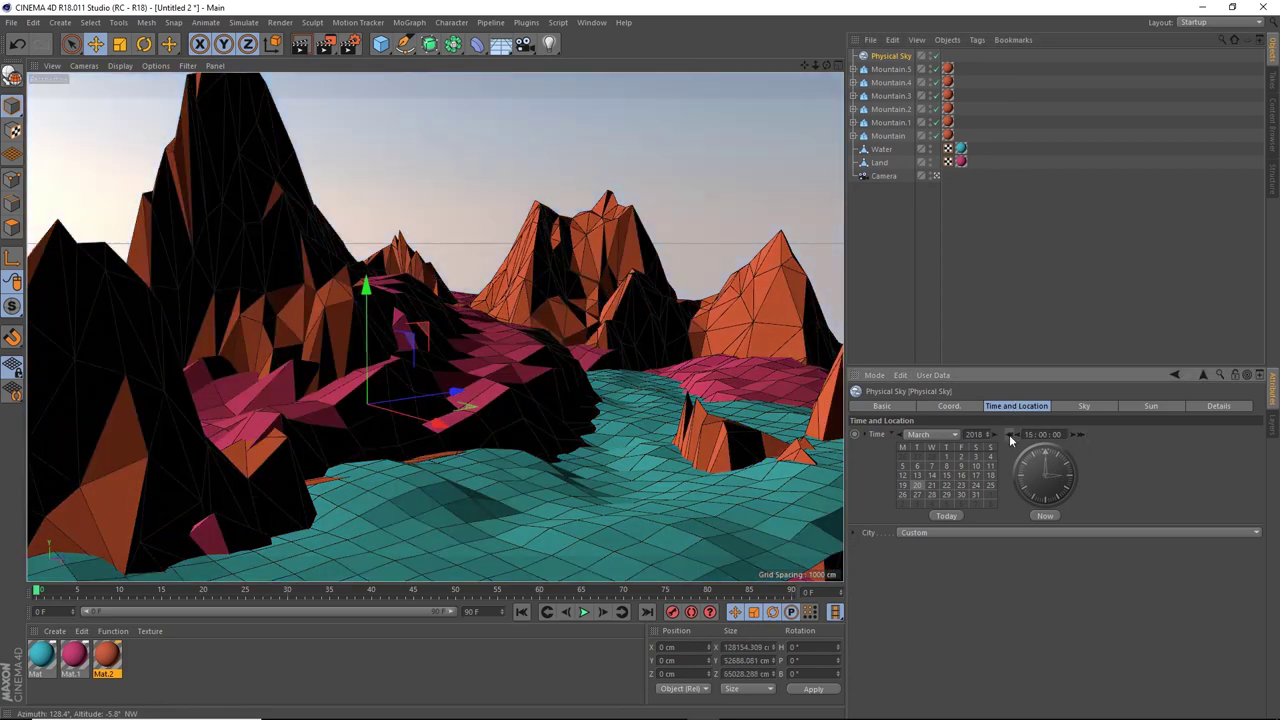
pyautogui.click(1009, 434)
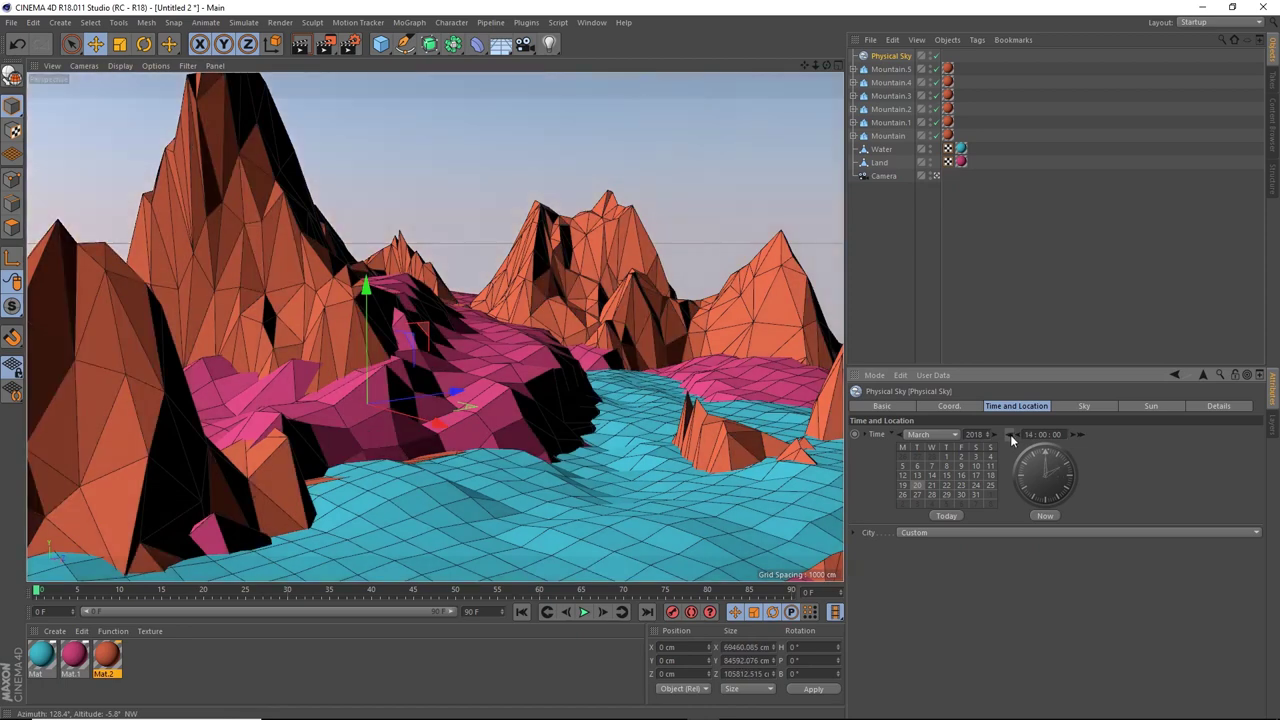
pyautogui.click(1010, 434)
pyautogui.click(1010, 434)
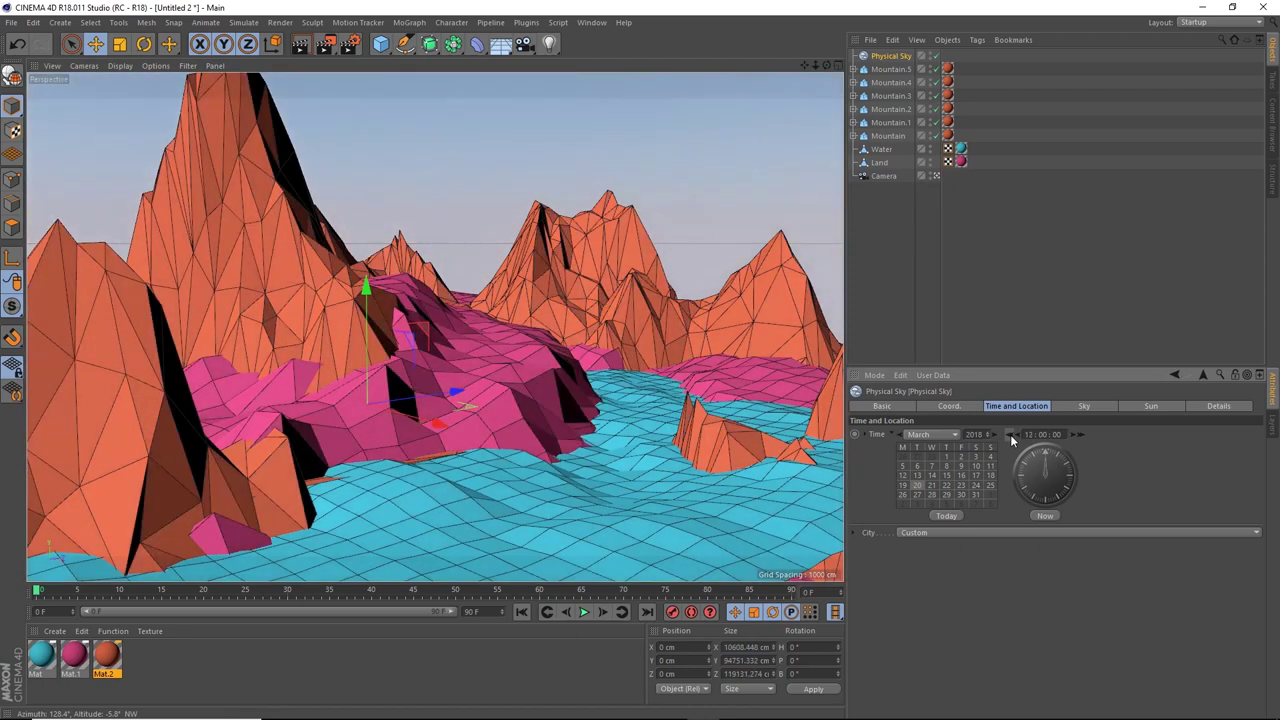
pyautogui.click(1010, 434)
pyautogui.click(1010, 434)
pyautogui.click(1010, 434)
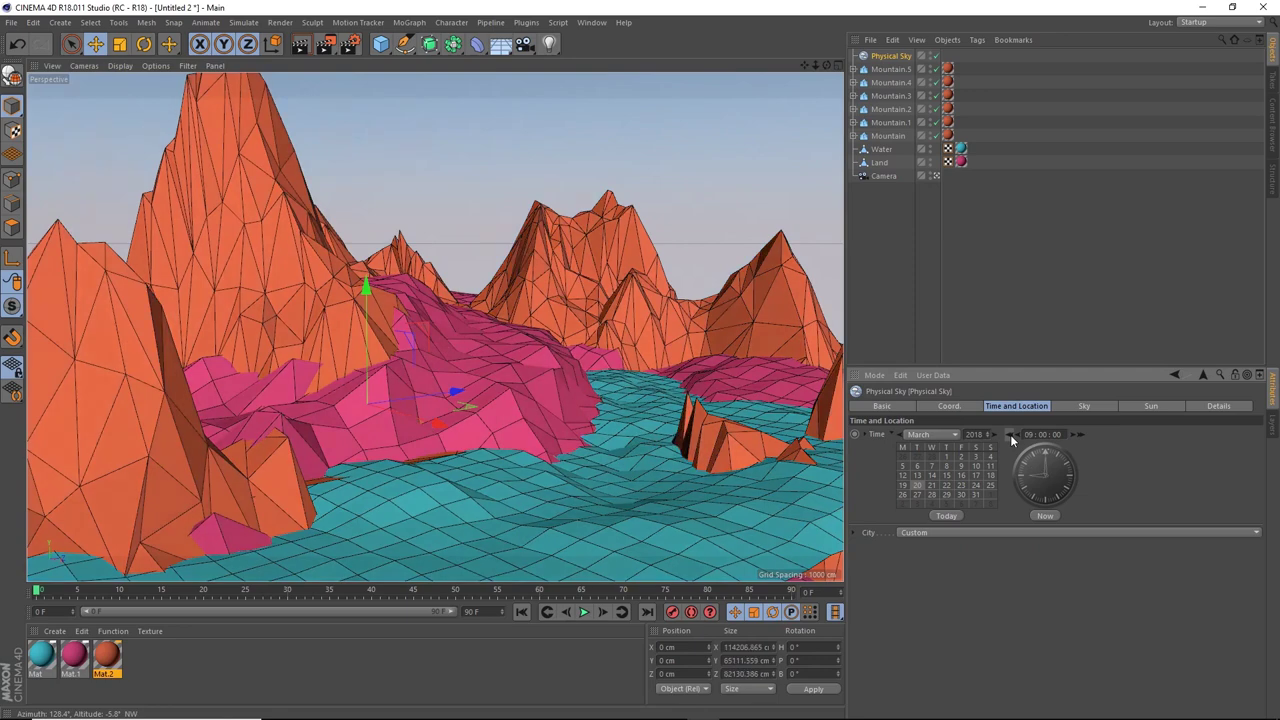
pyautogui.click(1010, 434)
pyautogui.click(1010, 434)
pyautogui.click(1079, 433)
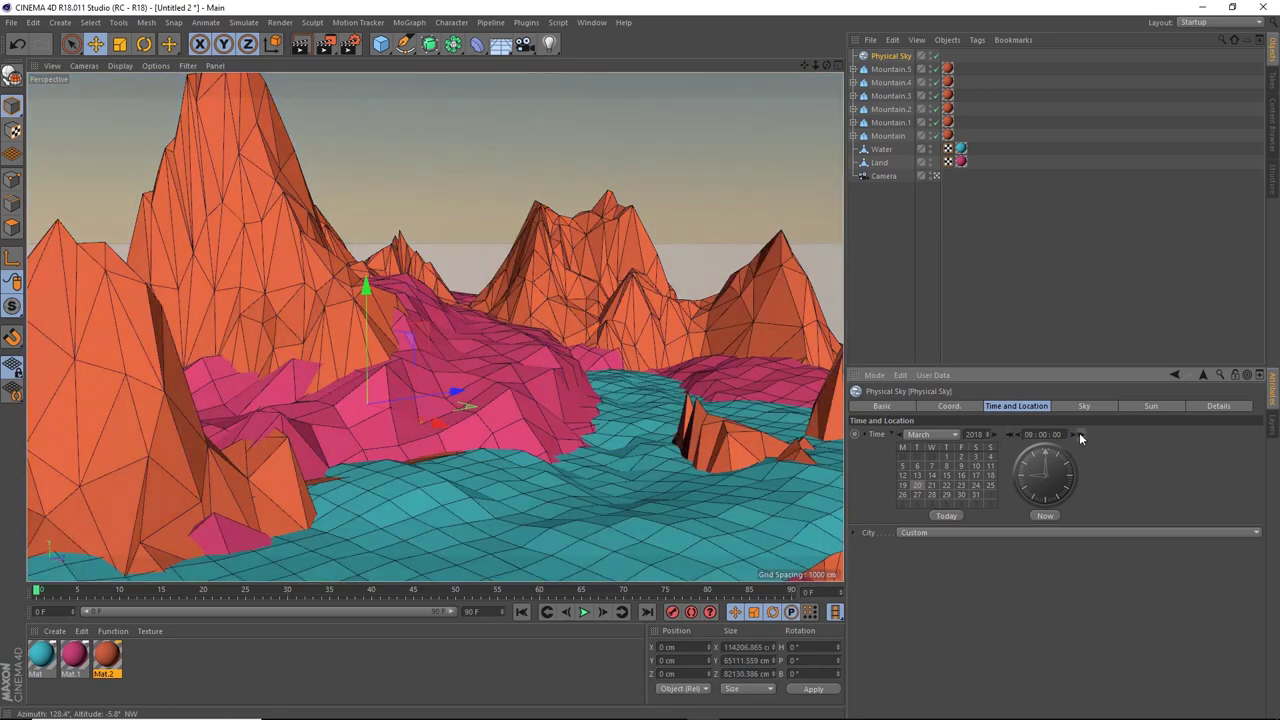
pyautogui.click(1077, 433)
pyautogui.click(1074, 433)
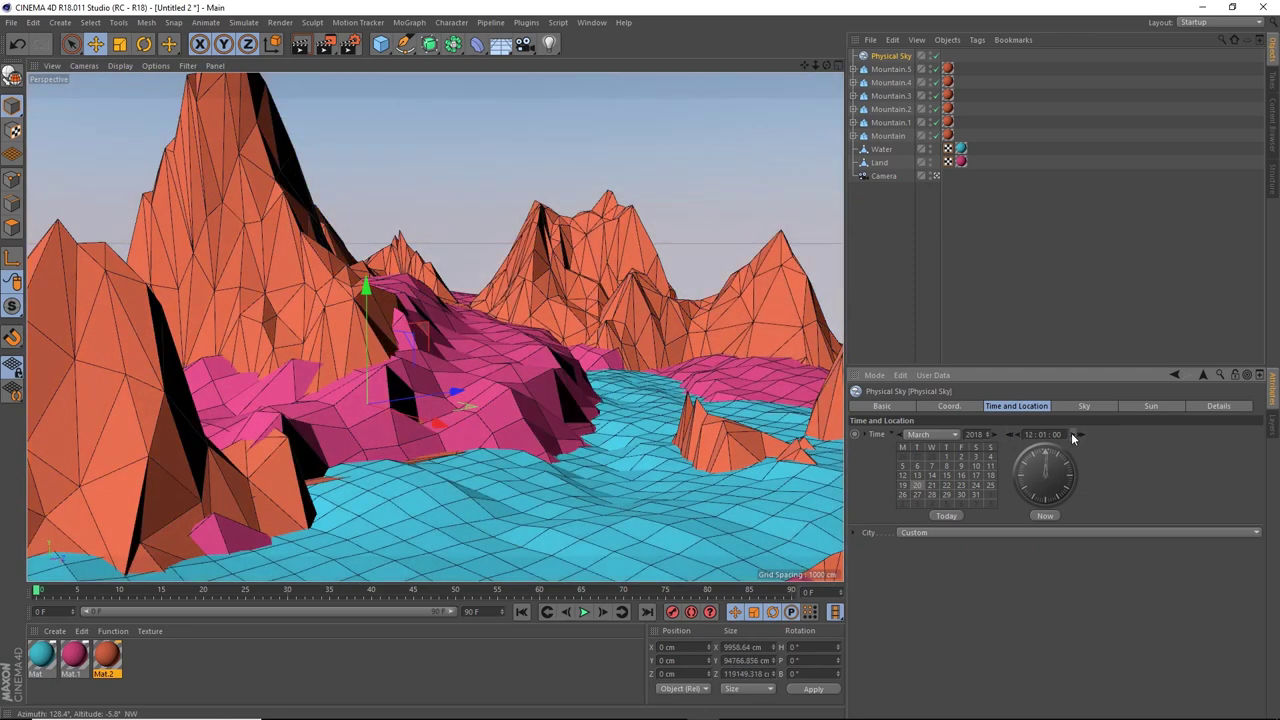
pyautogui.click(1076, 434)
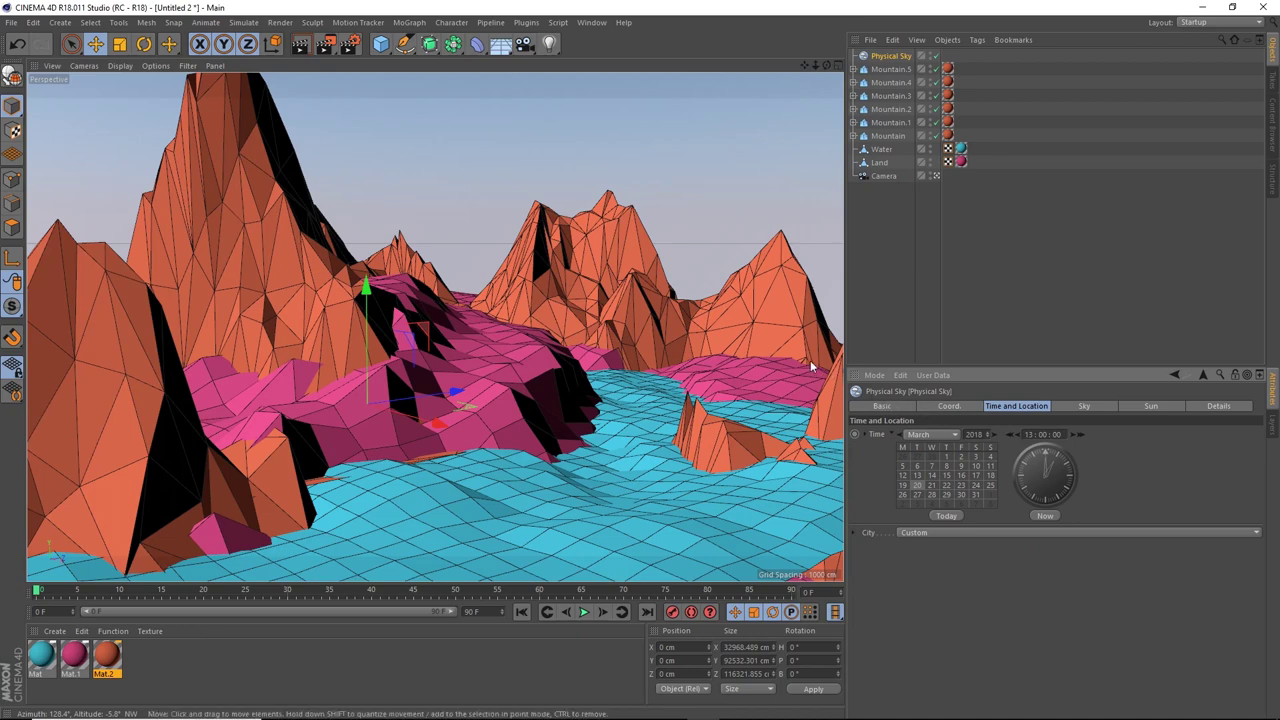
# In Render Settings, confirm 1920×1080 output and keep PNG as the save format.
pyautogui.click(353, 46)
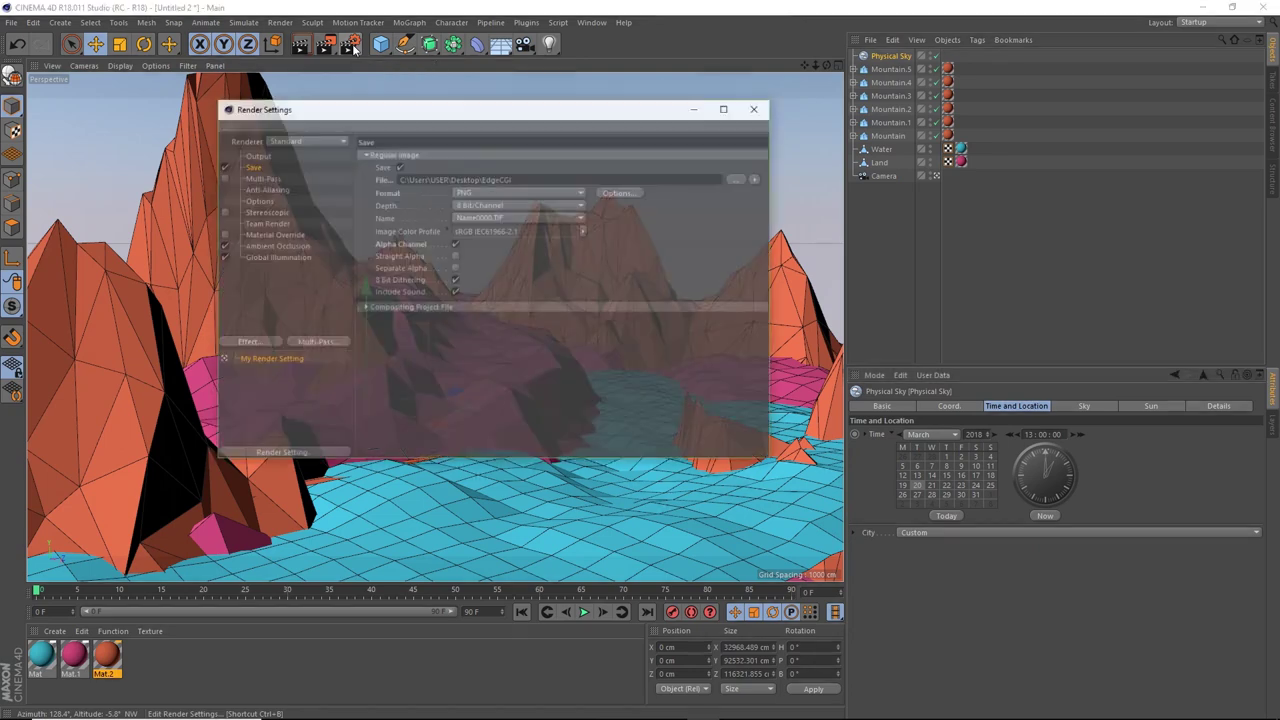
pyautogui.click(262, 156)
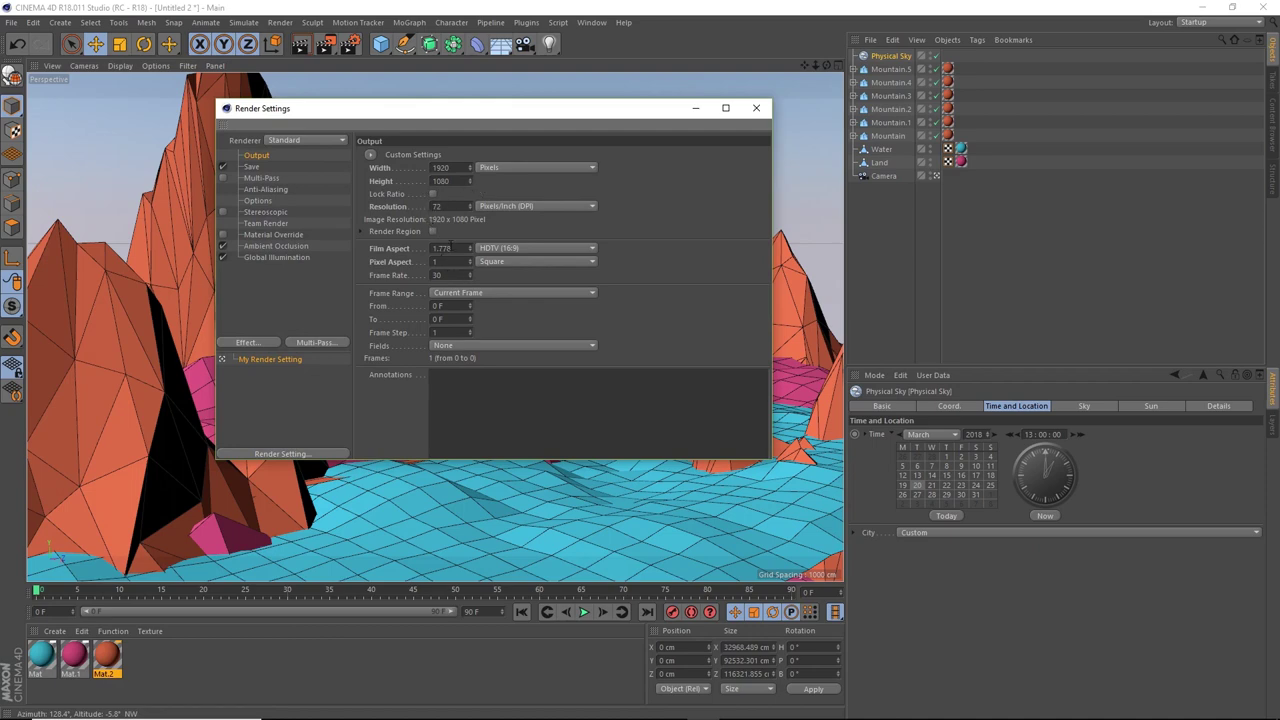
pyautogui.click(251, 167)
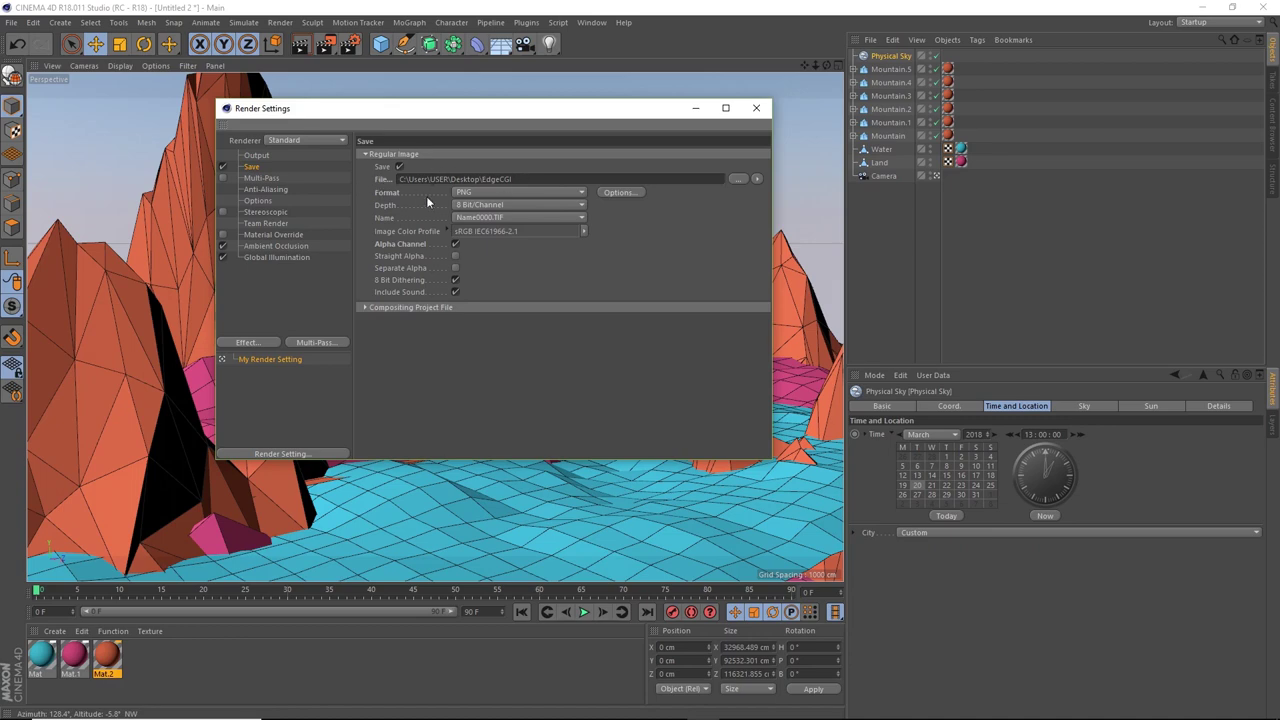
pyautogui.click(518, 192)
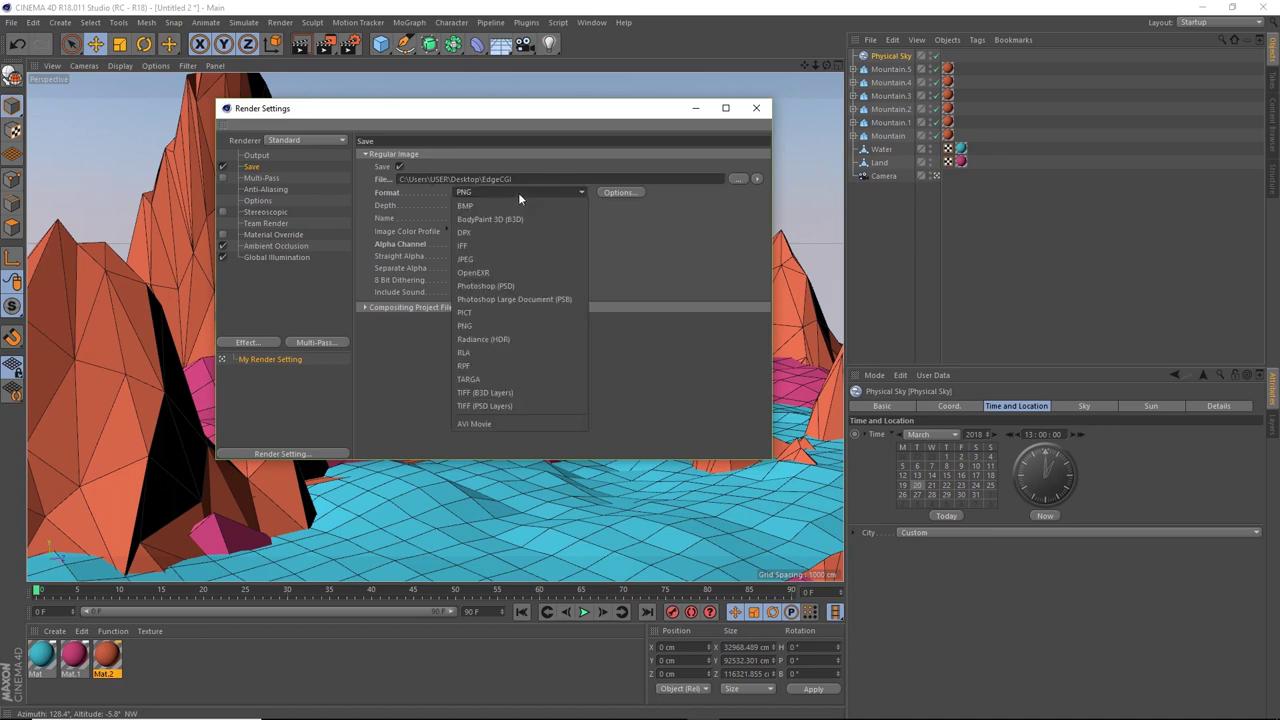
pyautogui.click(543, 326)
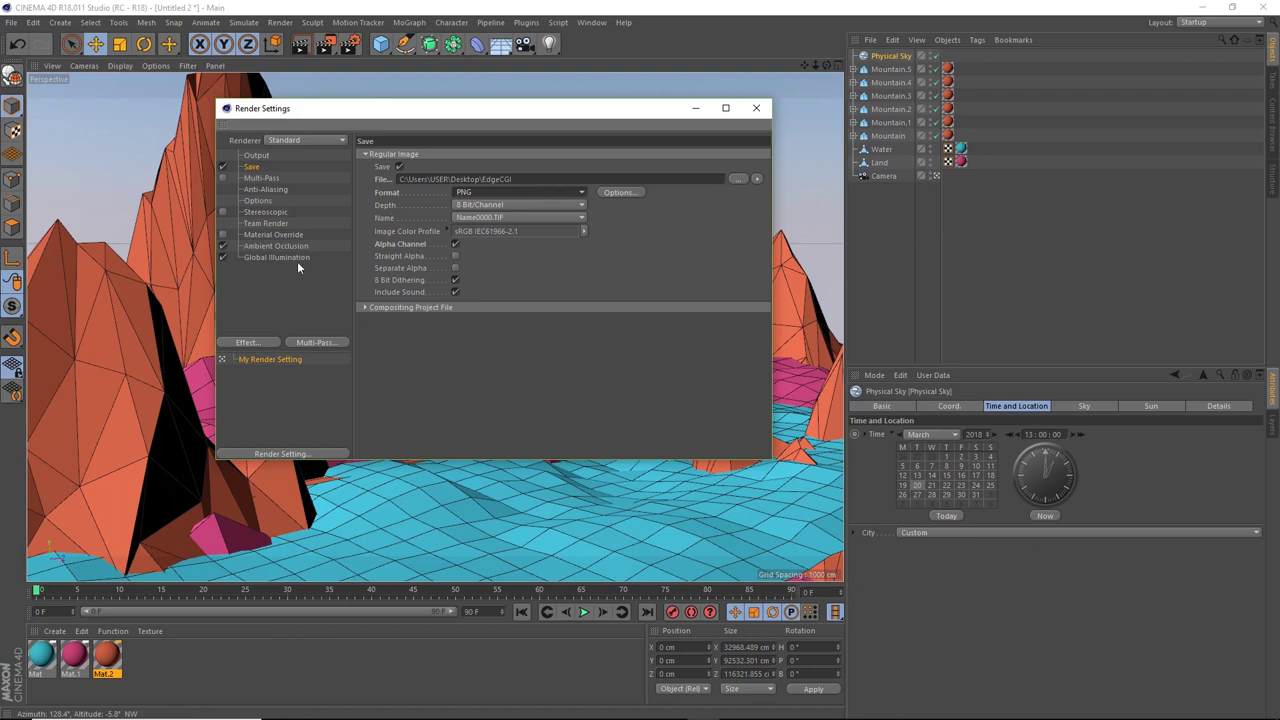
# Remove and re-add Ambient Occlusion and Global Illumination, then render to the Picture Viewer.
pyautogui.click(256, 343)
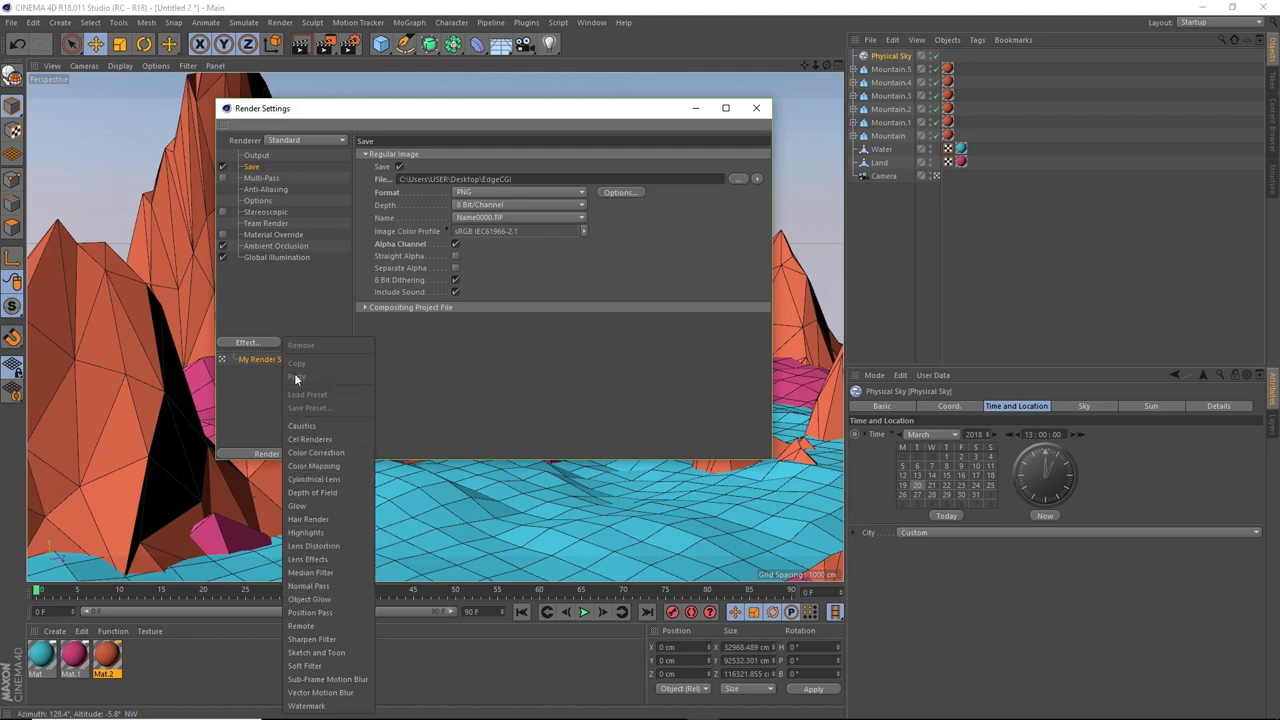
pyautogui.press('Escape')
pyautogui.rightClick(292, 245)
pyautogui.click(308, 252)
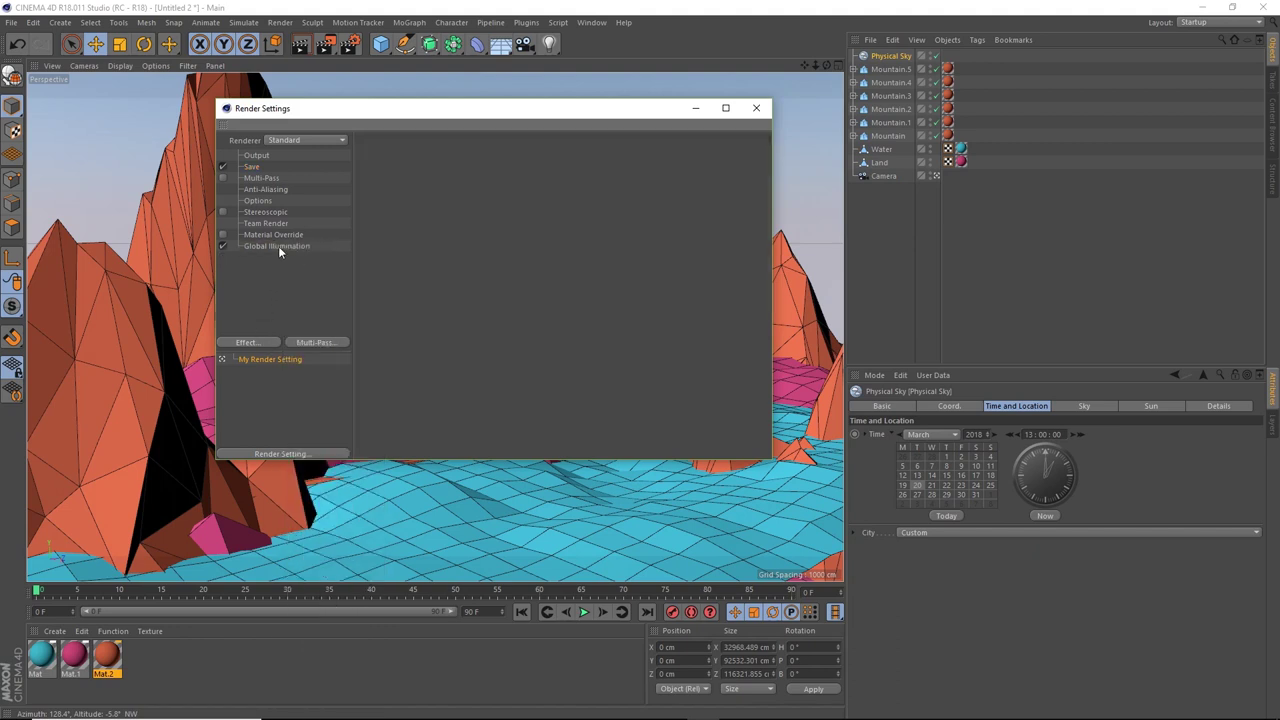
pyautogui.rightClick(279, 246)
pyautogui.click(310, 254)
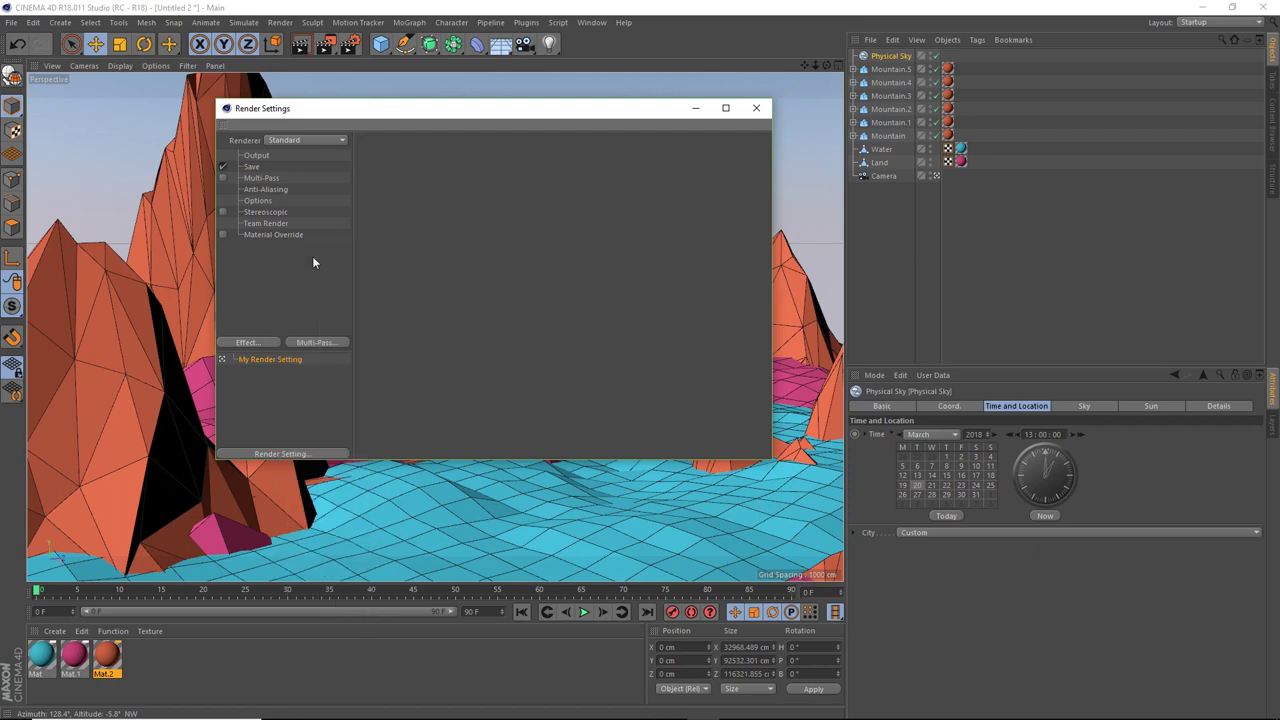
pyautogui.click(253, 343)
pyautogui.click(340, 402)
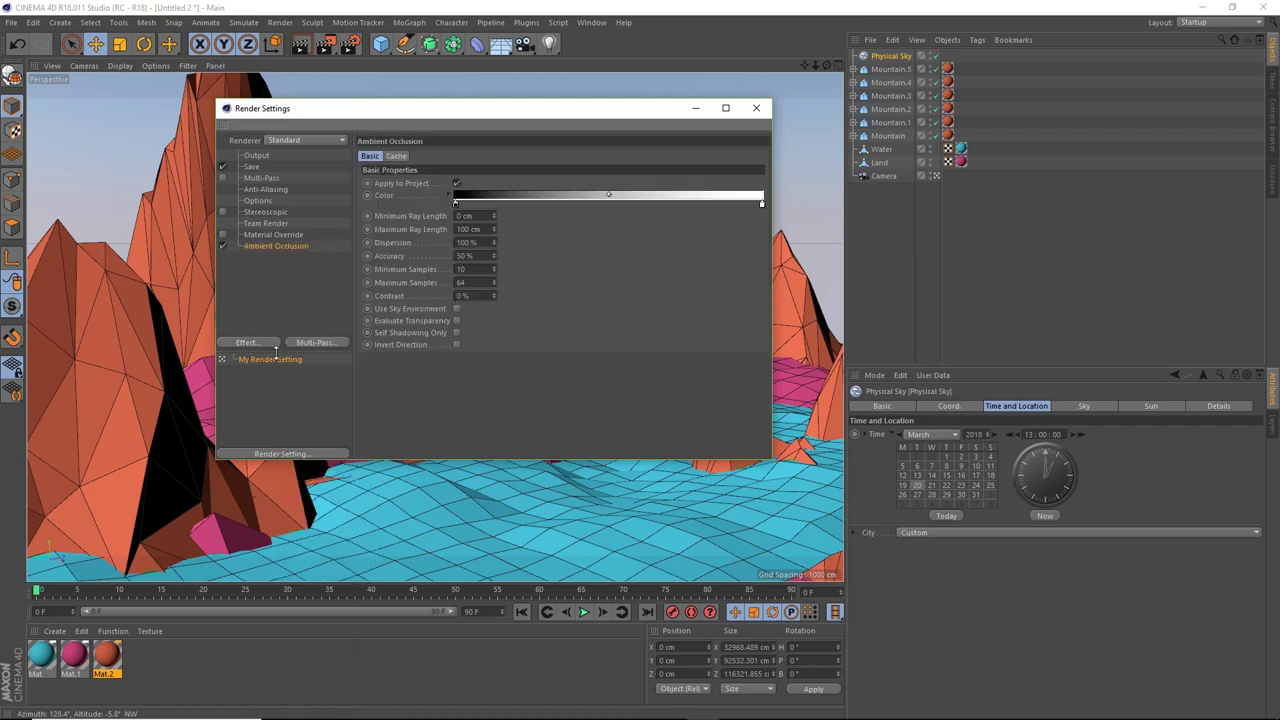
pyautogui.click(266, 343)
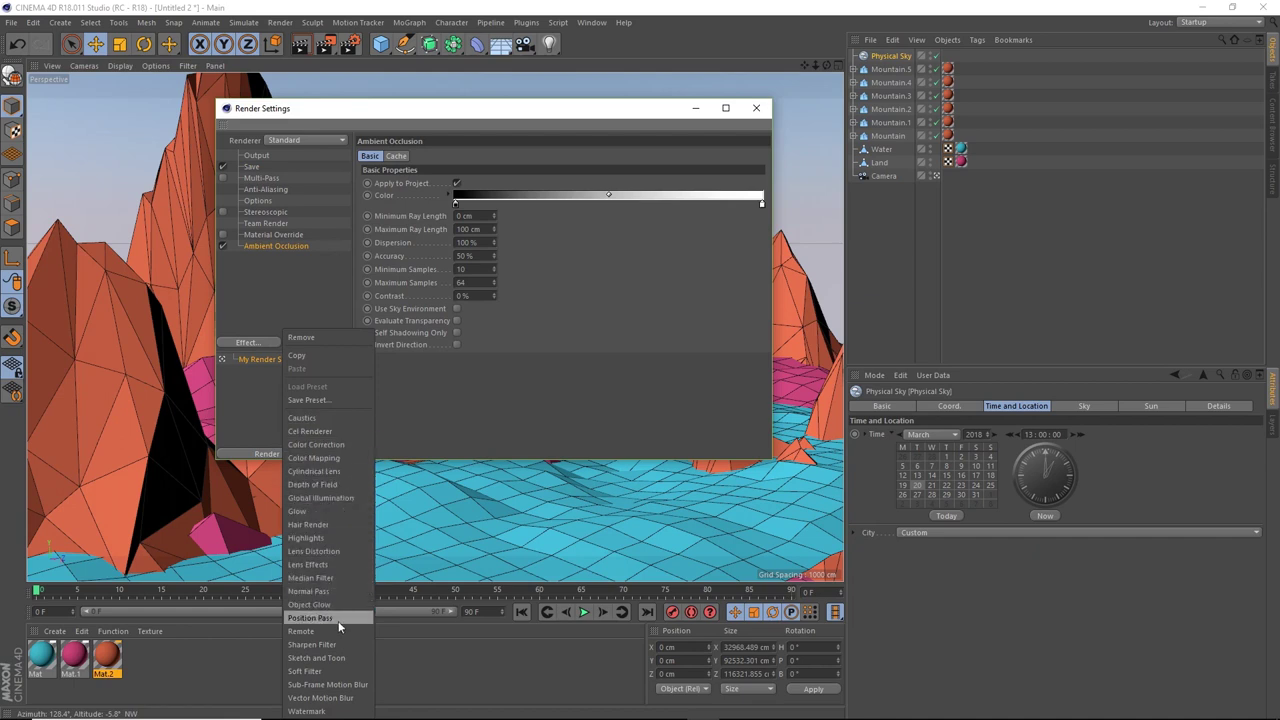
pyautogui.click(332, 499)
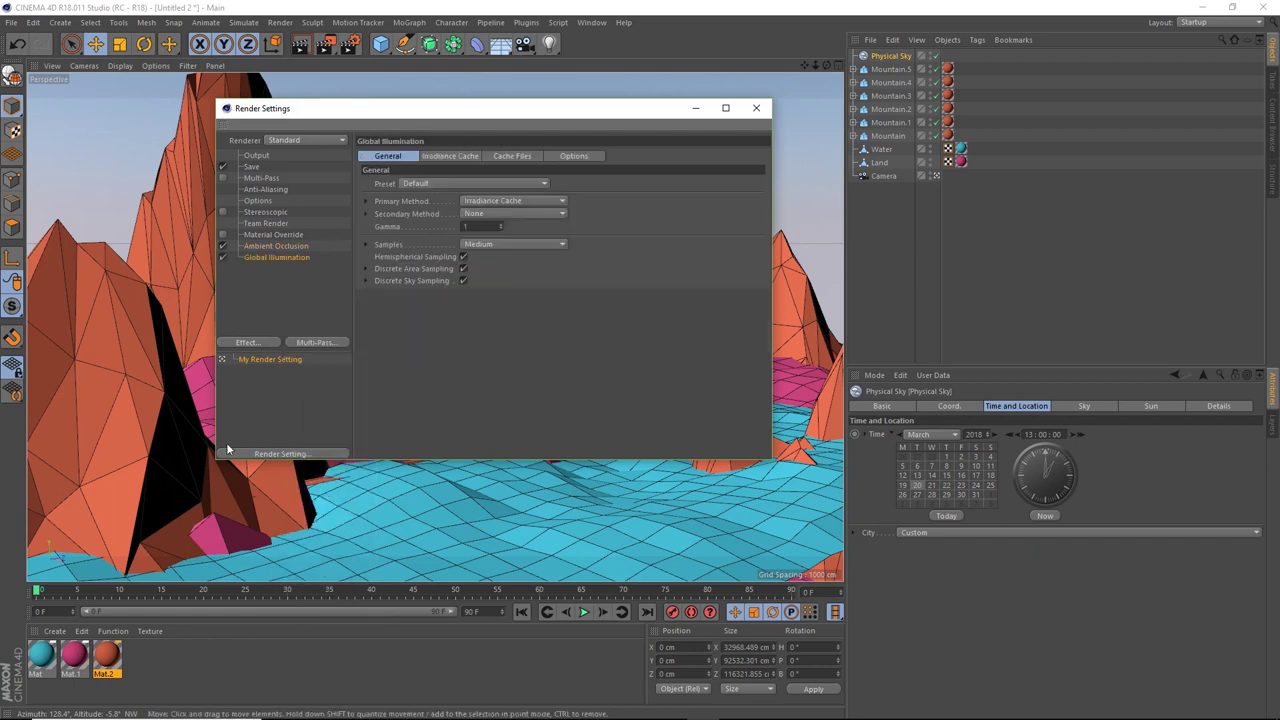
pyautogui.click(757, 110)
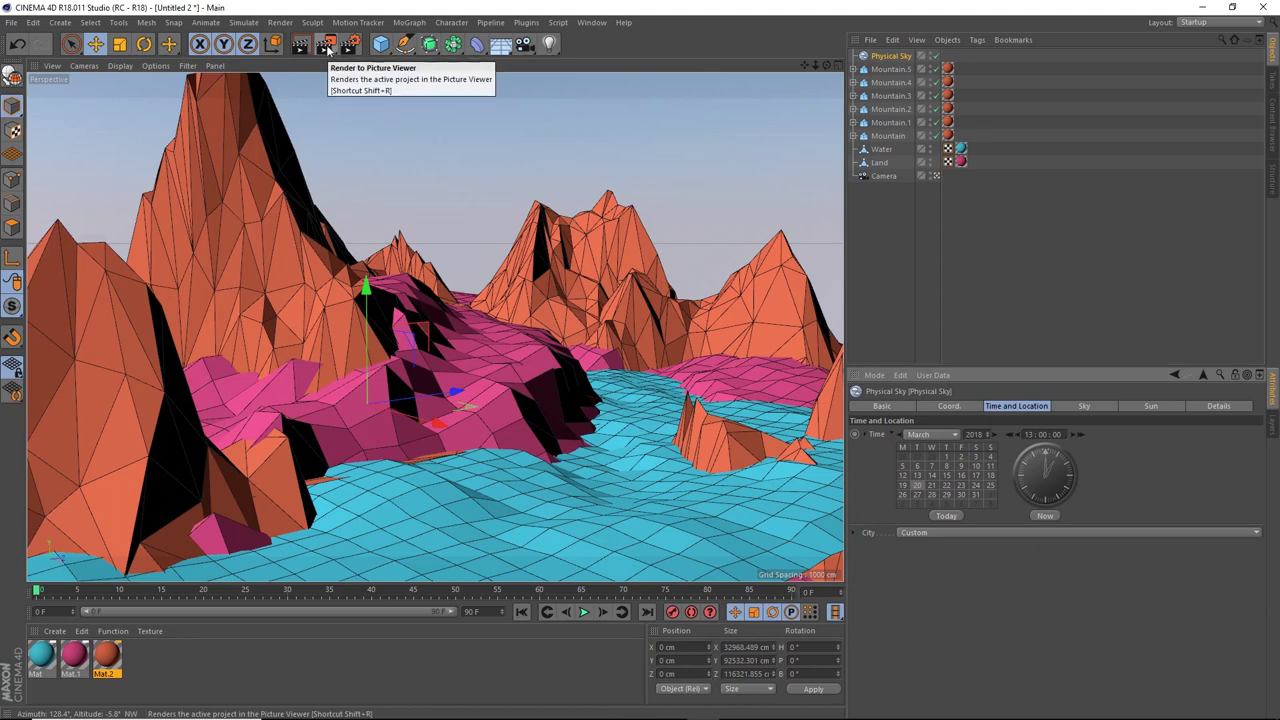
pyautogui.click(327, 45)
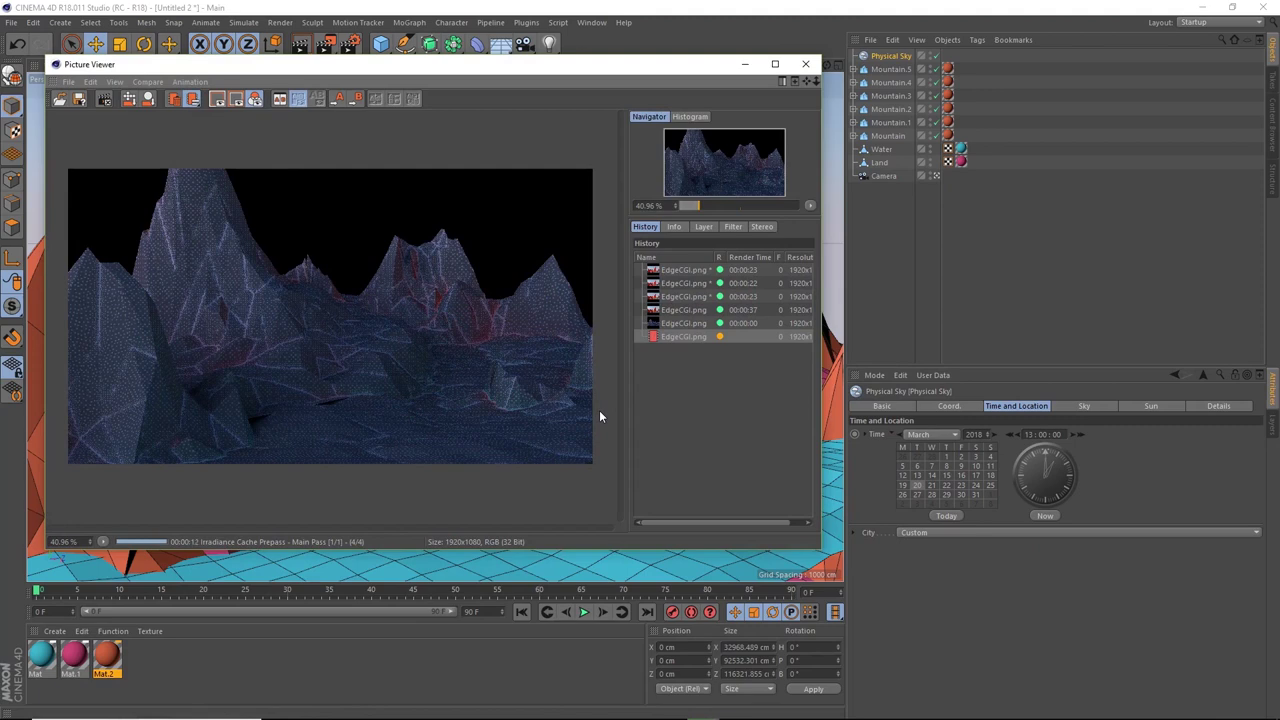